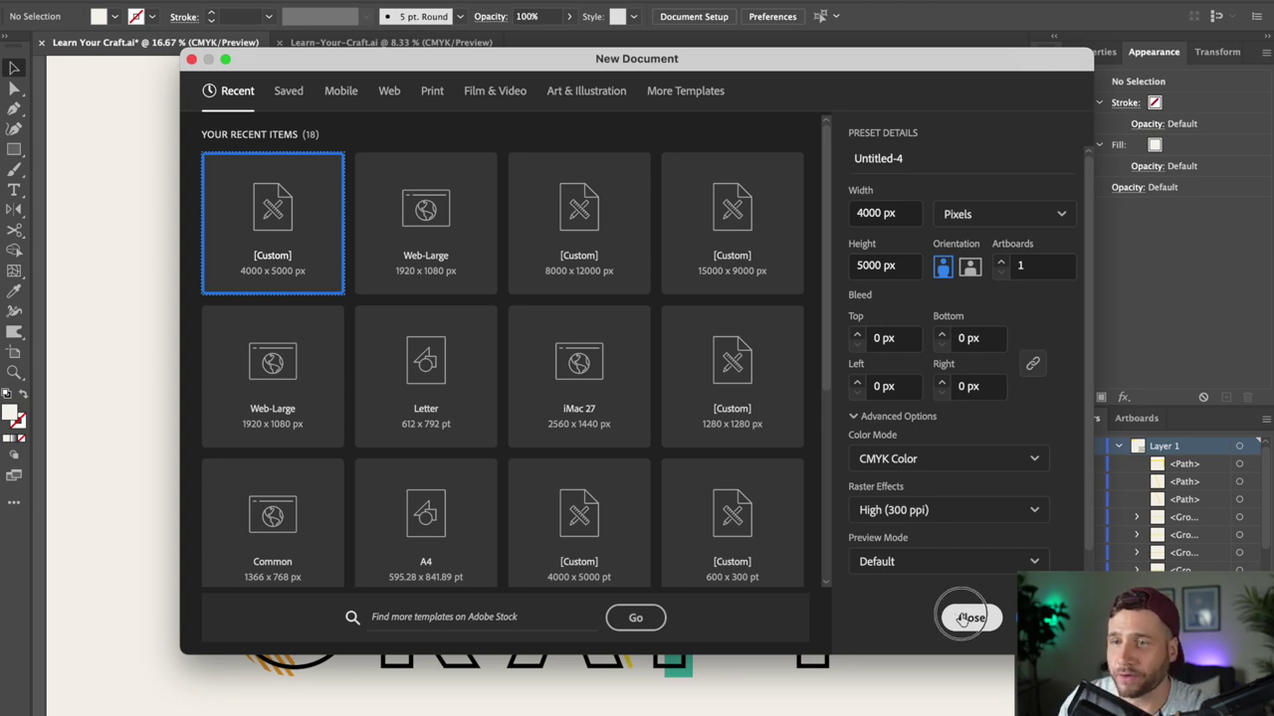
- Close the new document setup and switch to the Learn-Your-Craft.ai document
click(965, 618)
click(412, 48)
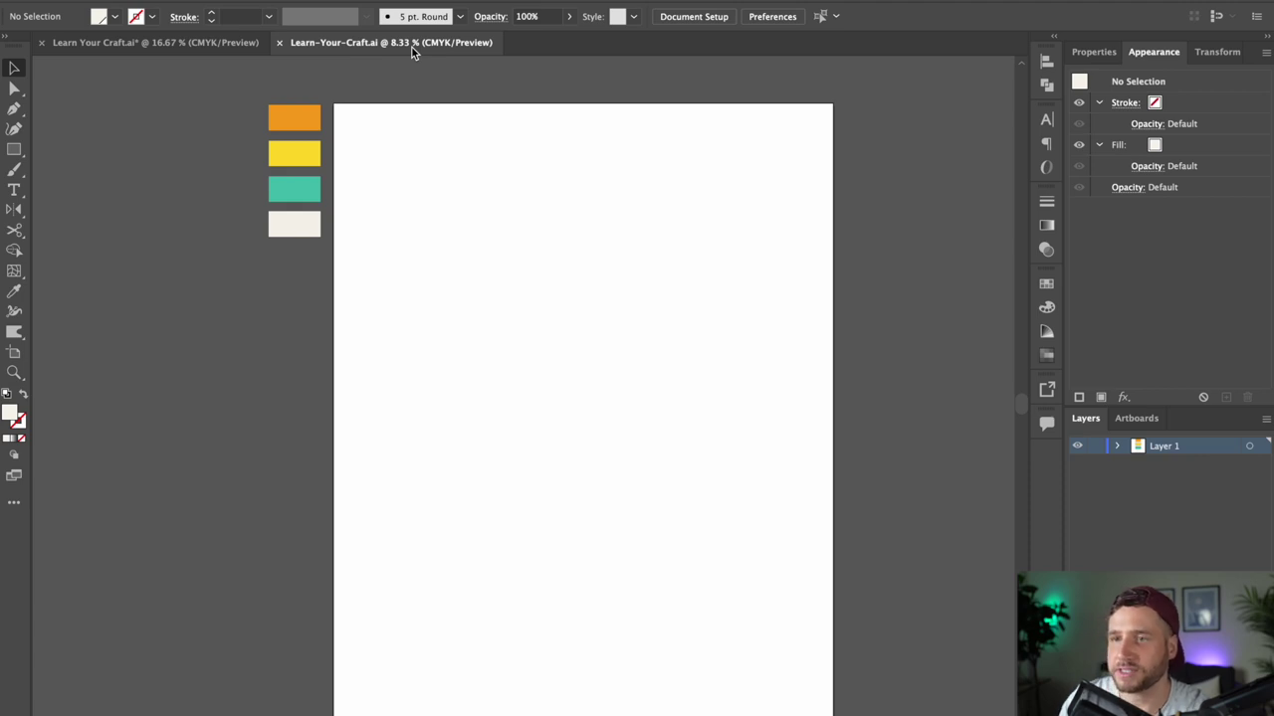
- Examine the document's colour swatches with the four coloured rectangles beside the artboard selected
drag(263, 100, 944, 213)
click(1055, 287)
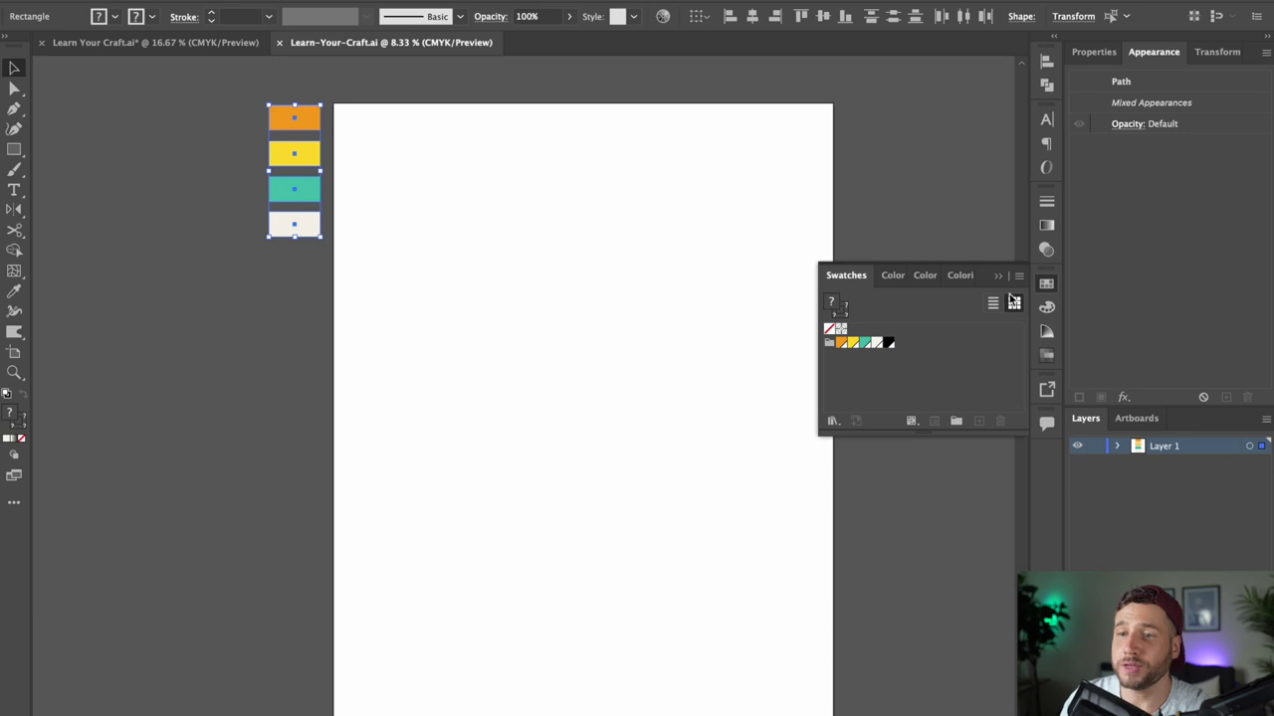
click(509, 261)
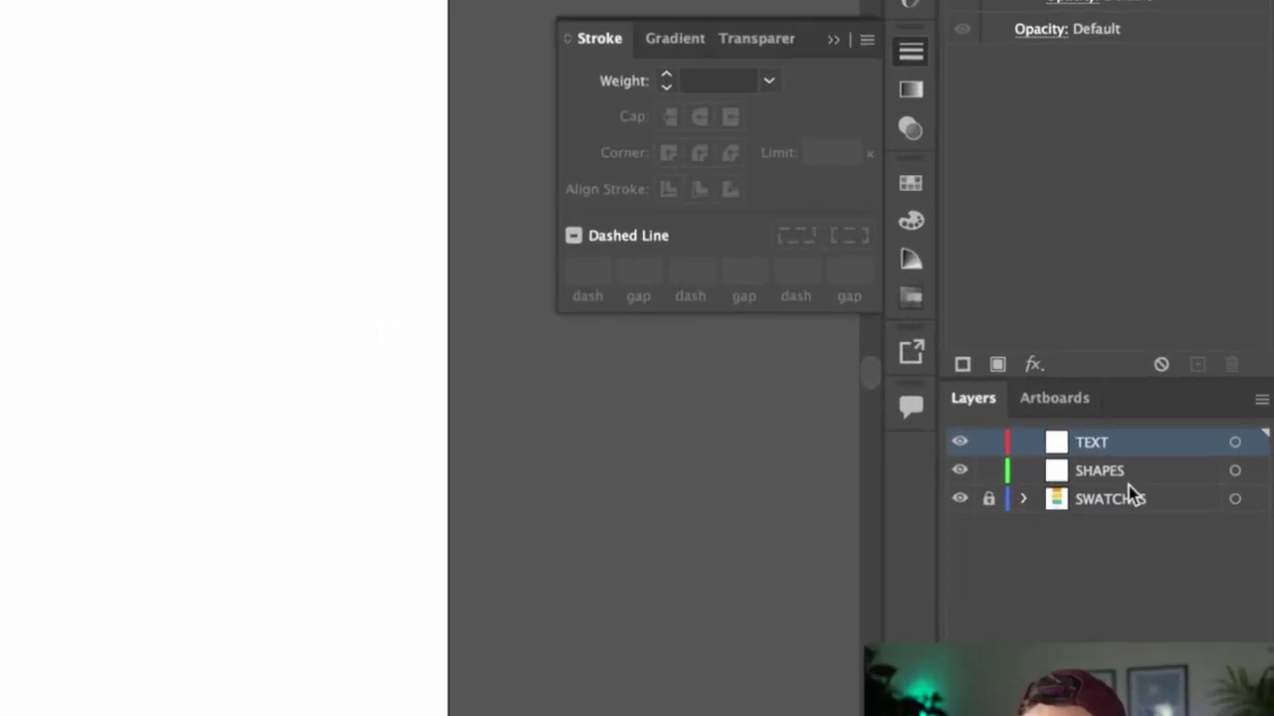
- Paste the three-line text LEARN YOUR CRAFT as point type on the TEXT layer, in the artboard's upper part
click(1182, 467)
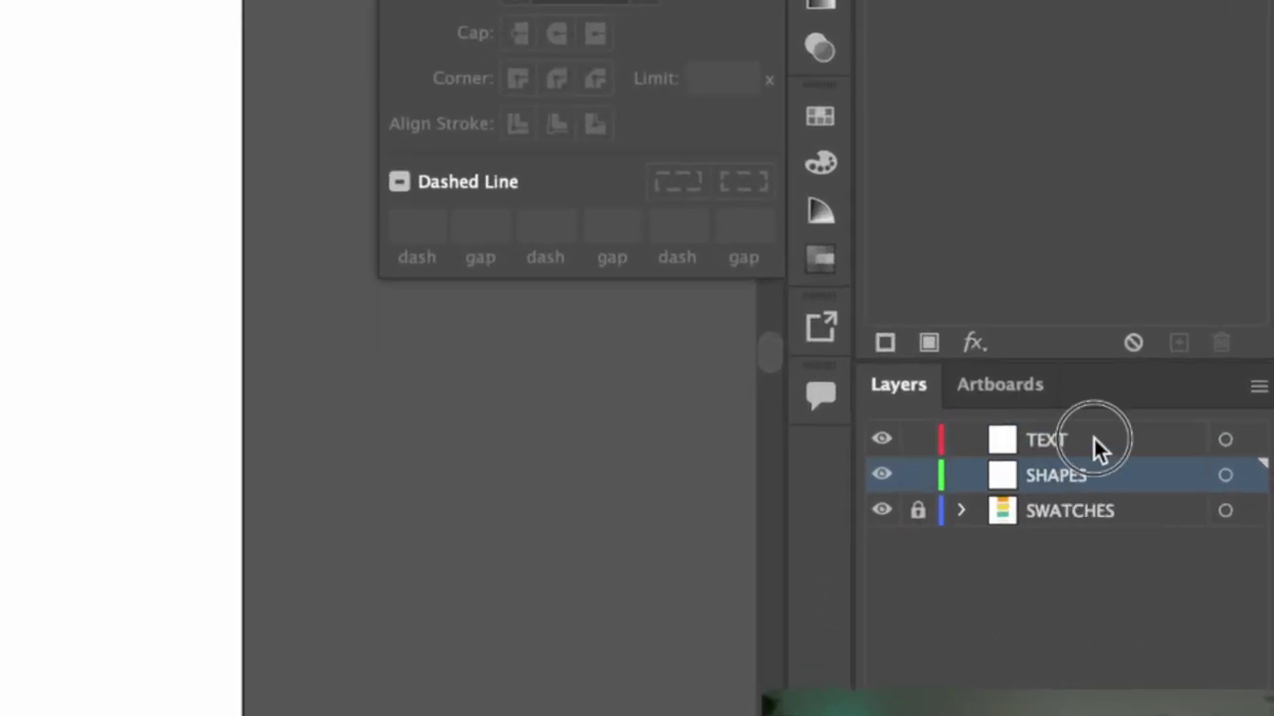
click(1094, 439)
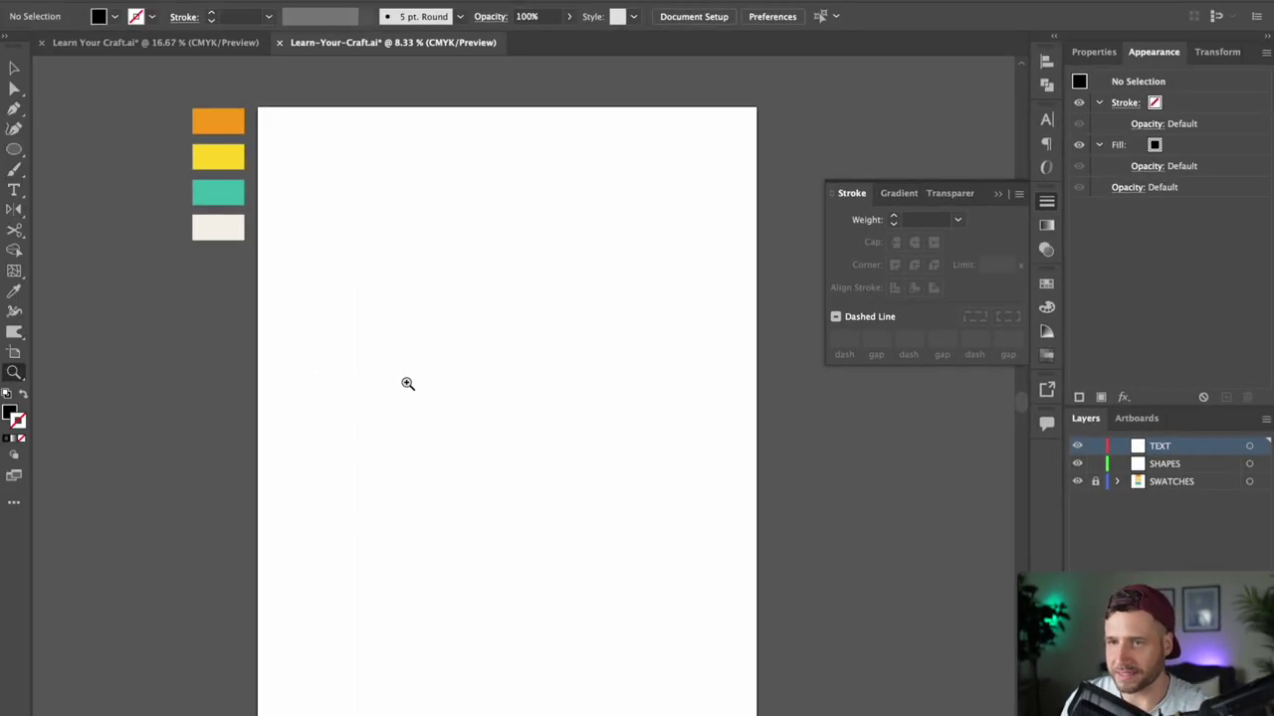
key(t)
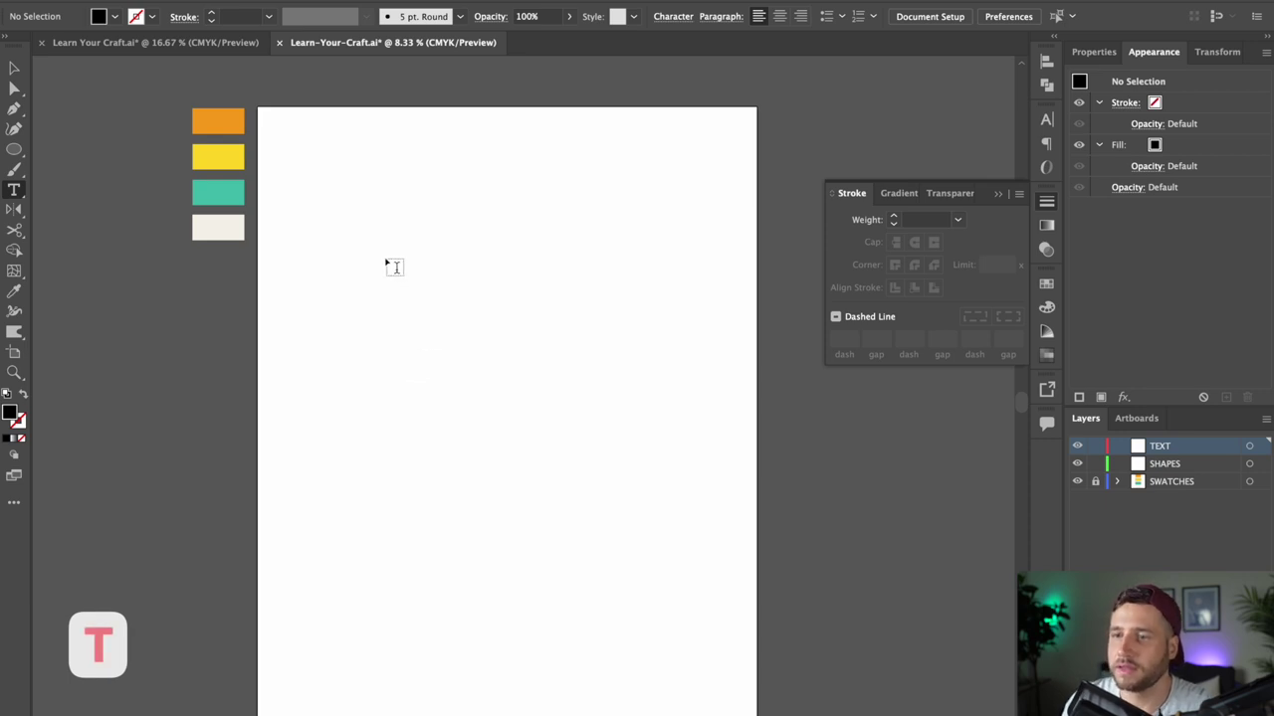
click(388, 257)
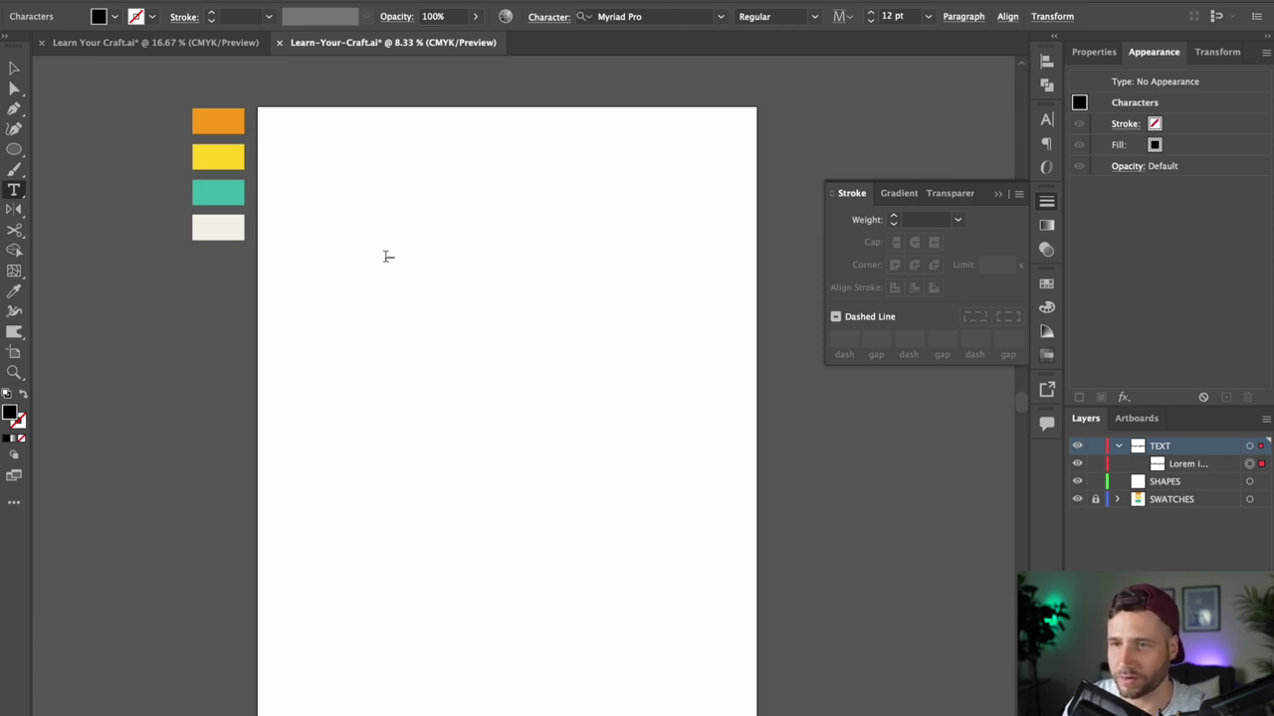
key(ctrl+v)
key(Escape)
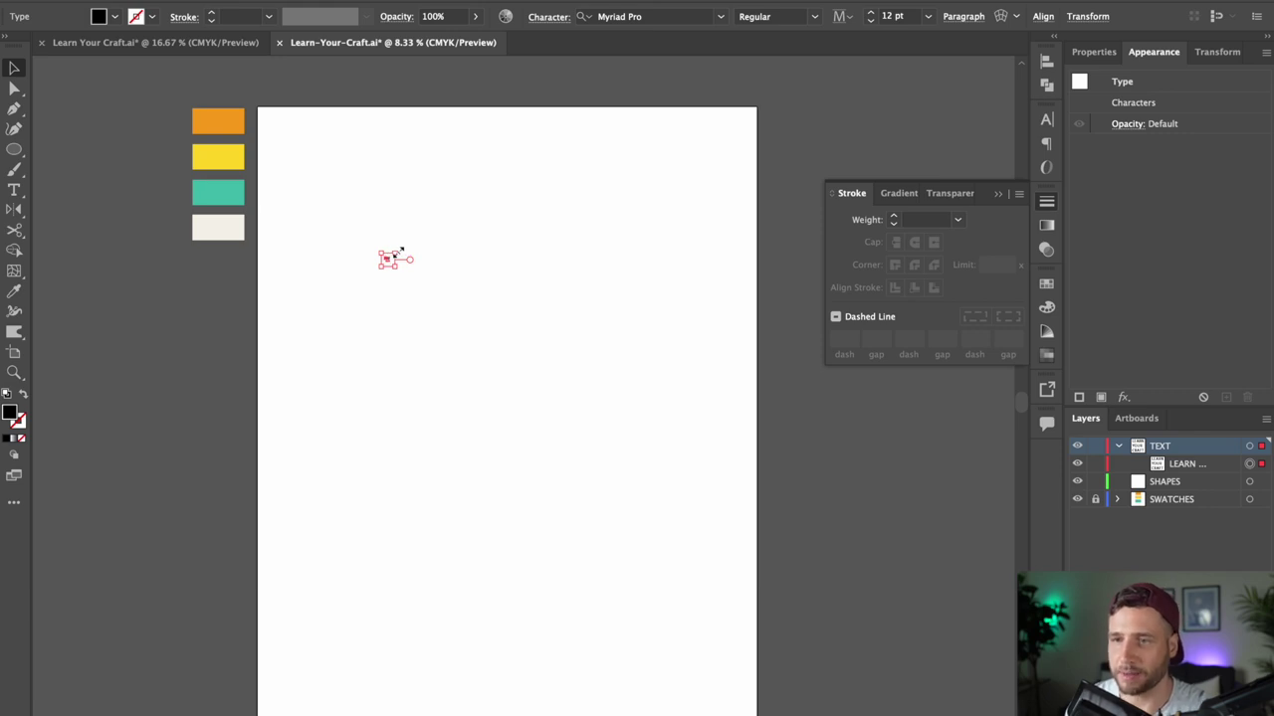
- Scale the LEARN YOUR CRAFT text up proportionally to about 547 pt and move it towards the middle of the artboard
drag(401, 251, 441, 201)
drag(413, 261, 507, 358)
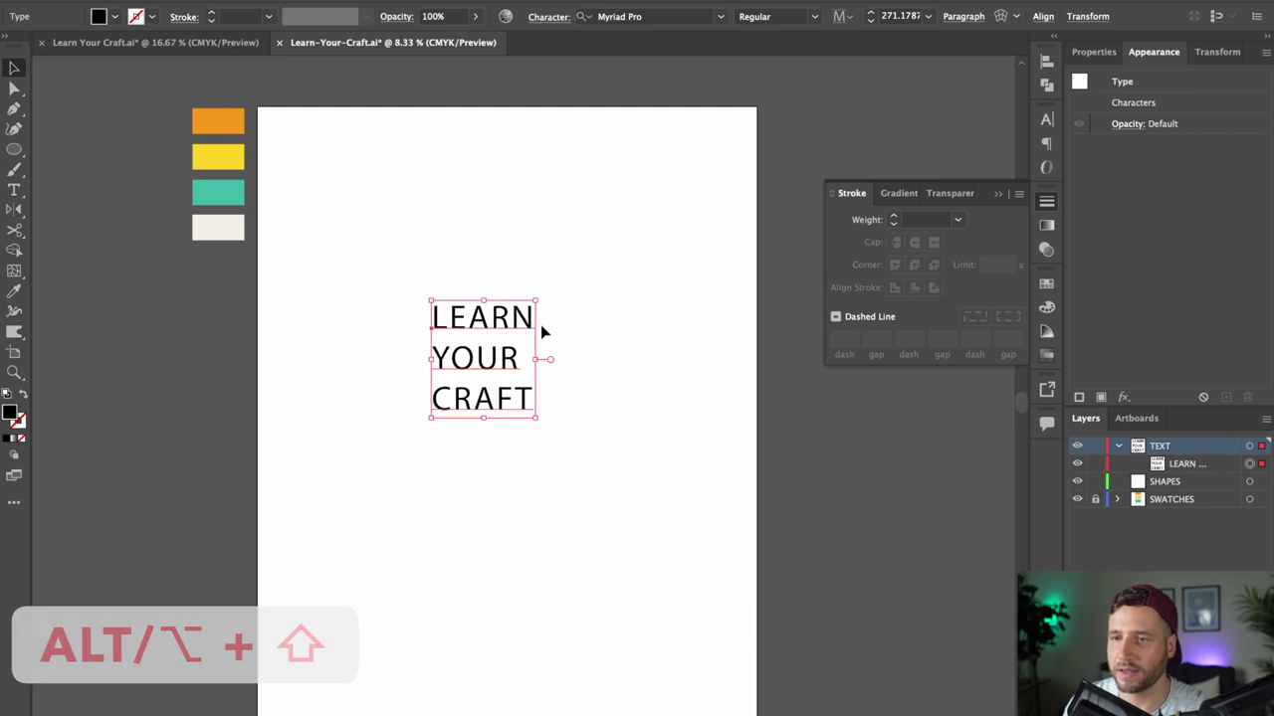
drag(538, 296, 589, 240)
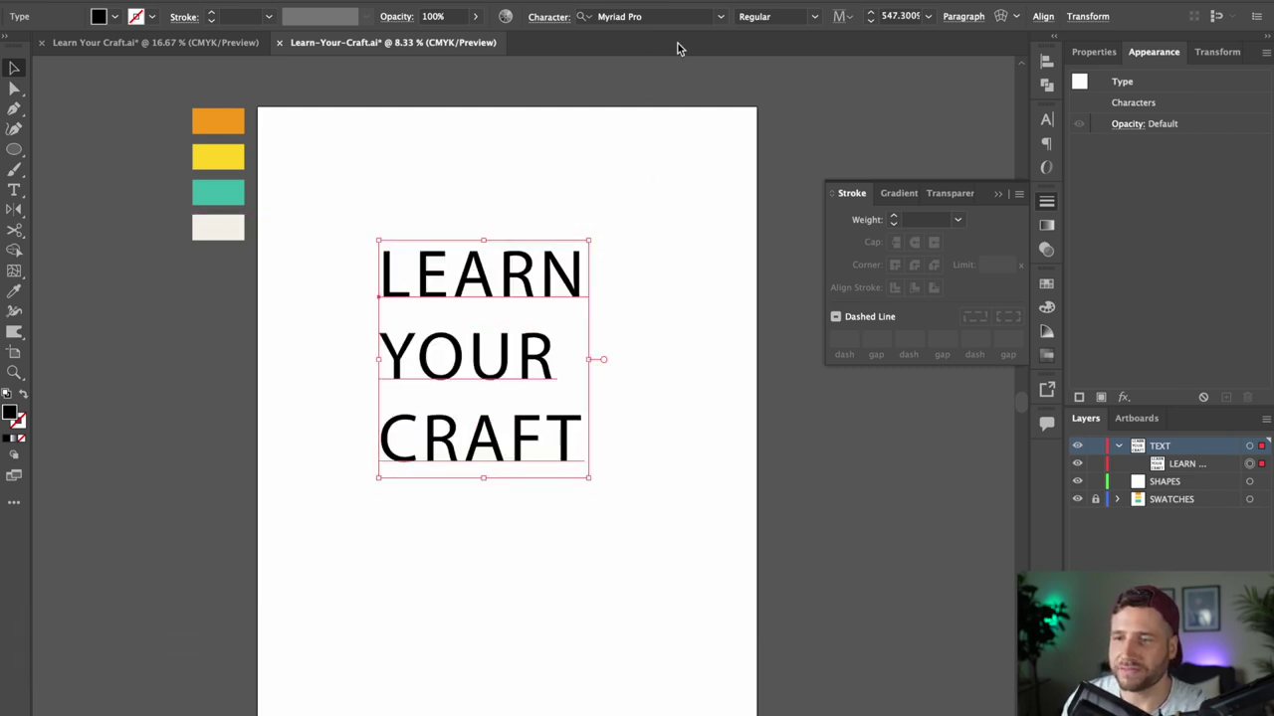
- Search for the Acrom font and apply Acrom ExtraBold to the text
click(652, 16)
text(acrom)
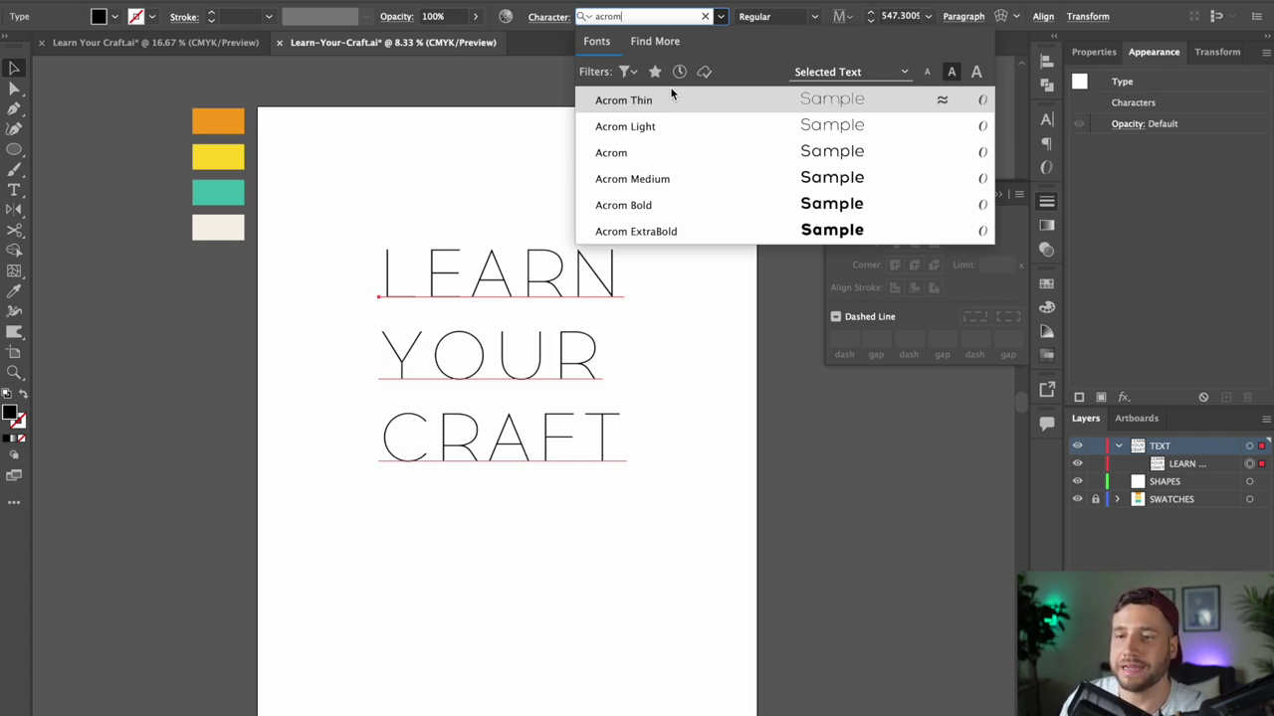
click(682, 223)
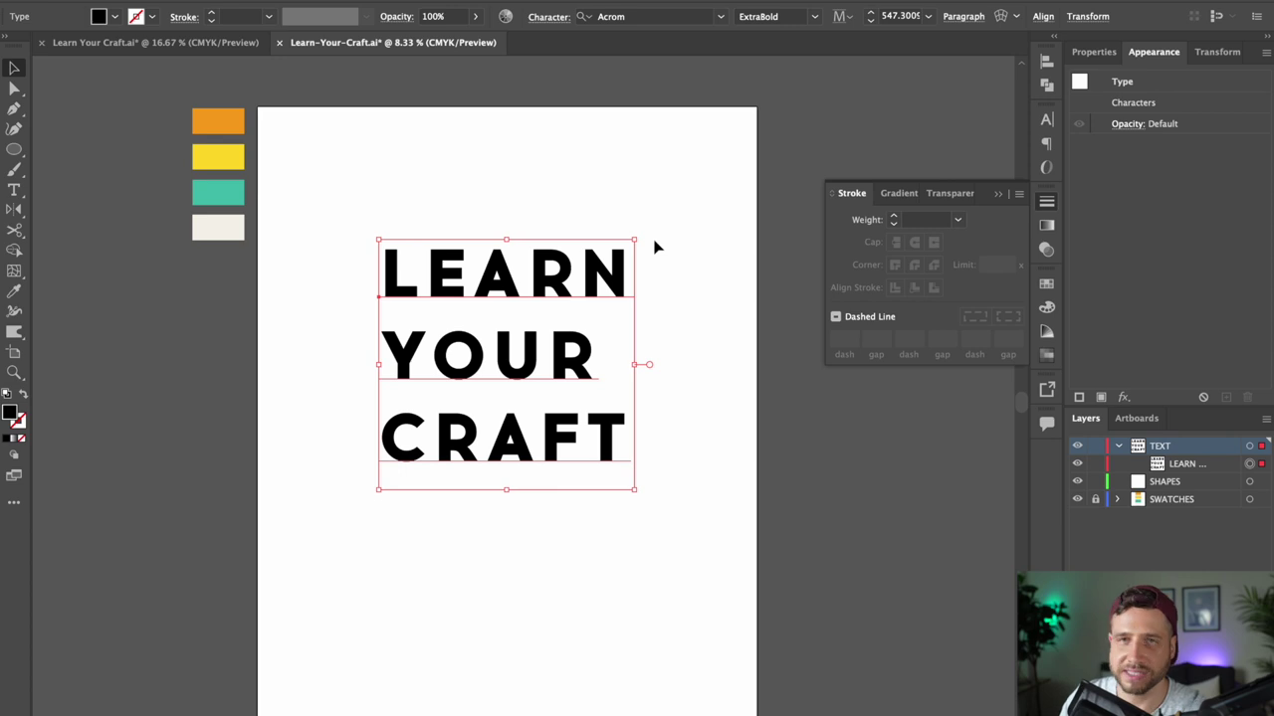
- Centre-align the text's paragraph and align the text object horizontally and vertically to the artboard's centre
click(964, 17)
click(826, 46)
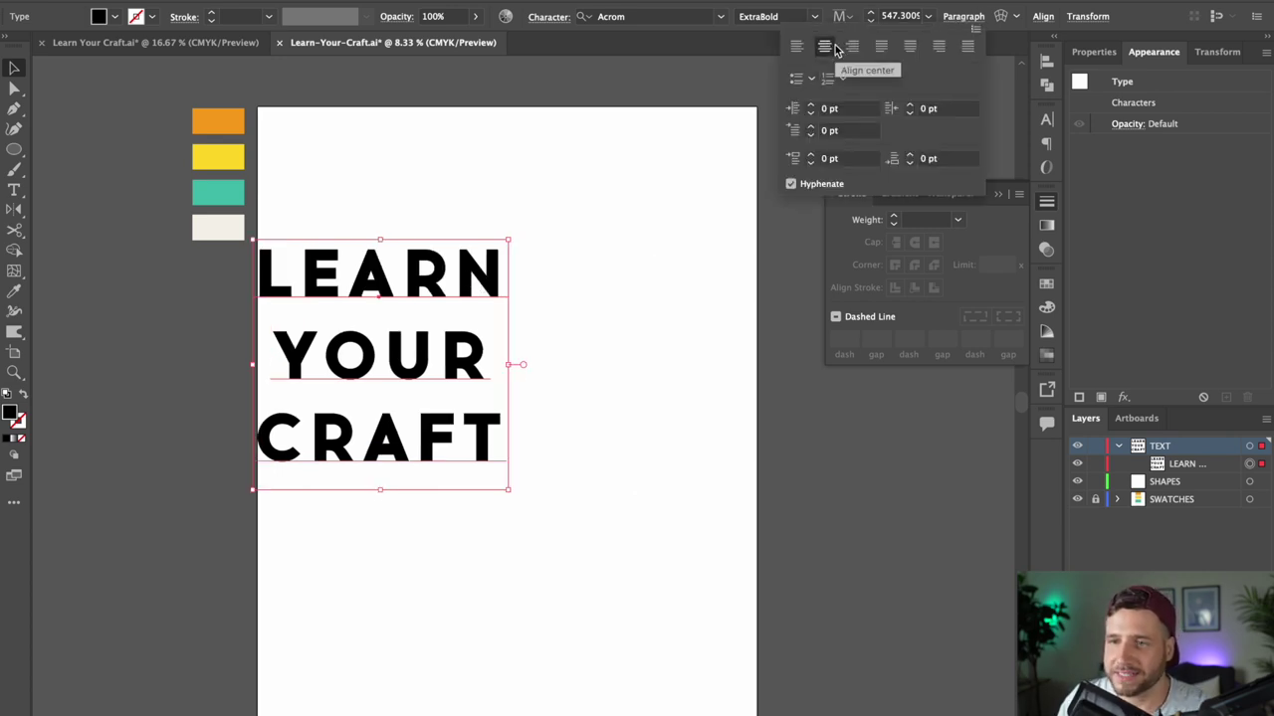
click(1042, 17)
click(1041, 17)
click(893, 64)
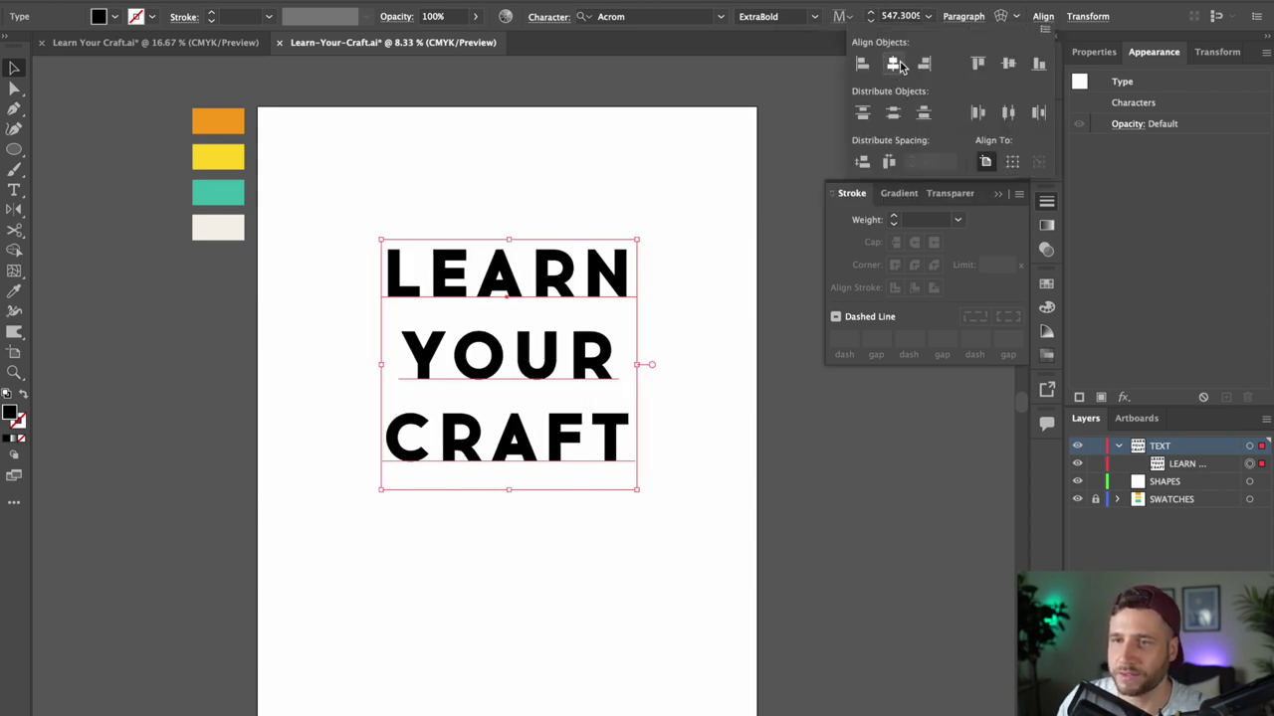
click(1008, 63)
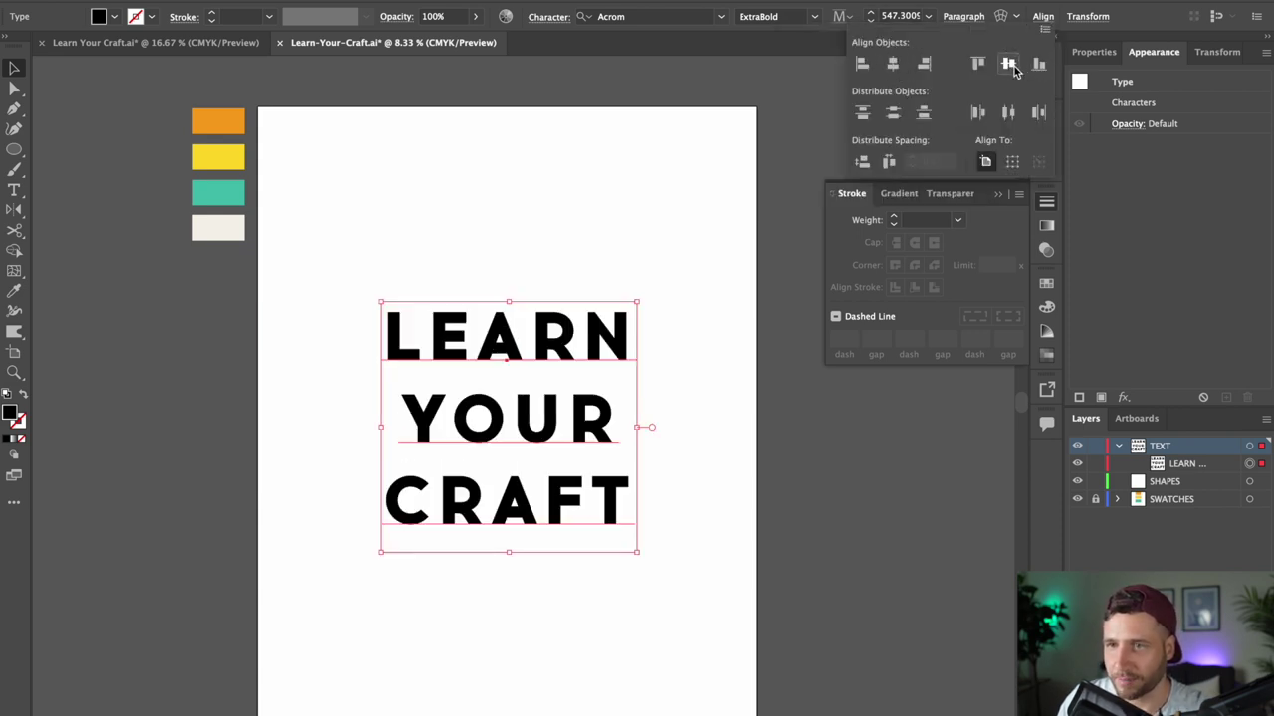
click(1046, 202)
click(1048, 204)
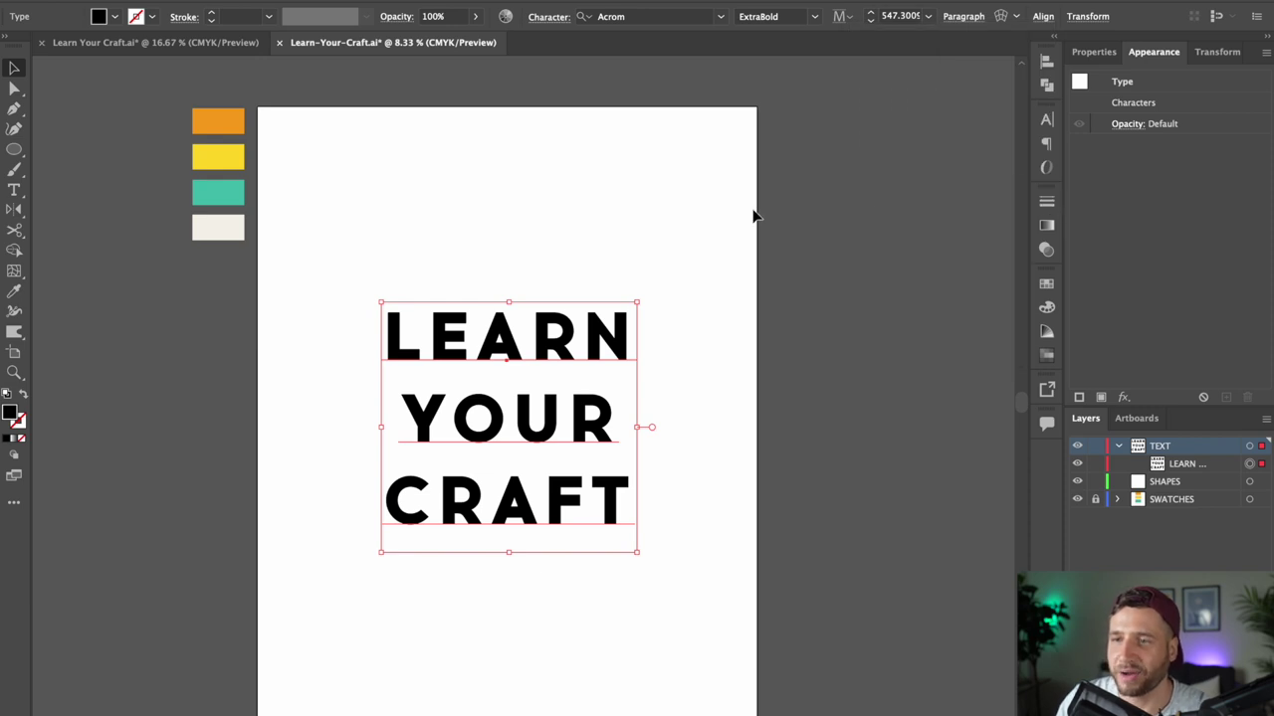
- Set the tracking of the LEARN YOUR CRAFT text to 60 and deselect it
click(545, 20)
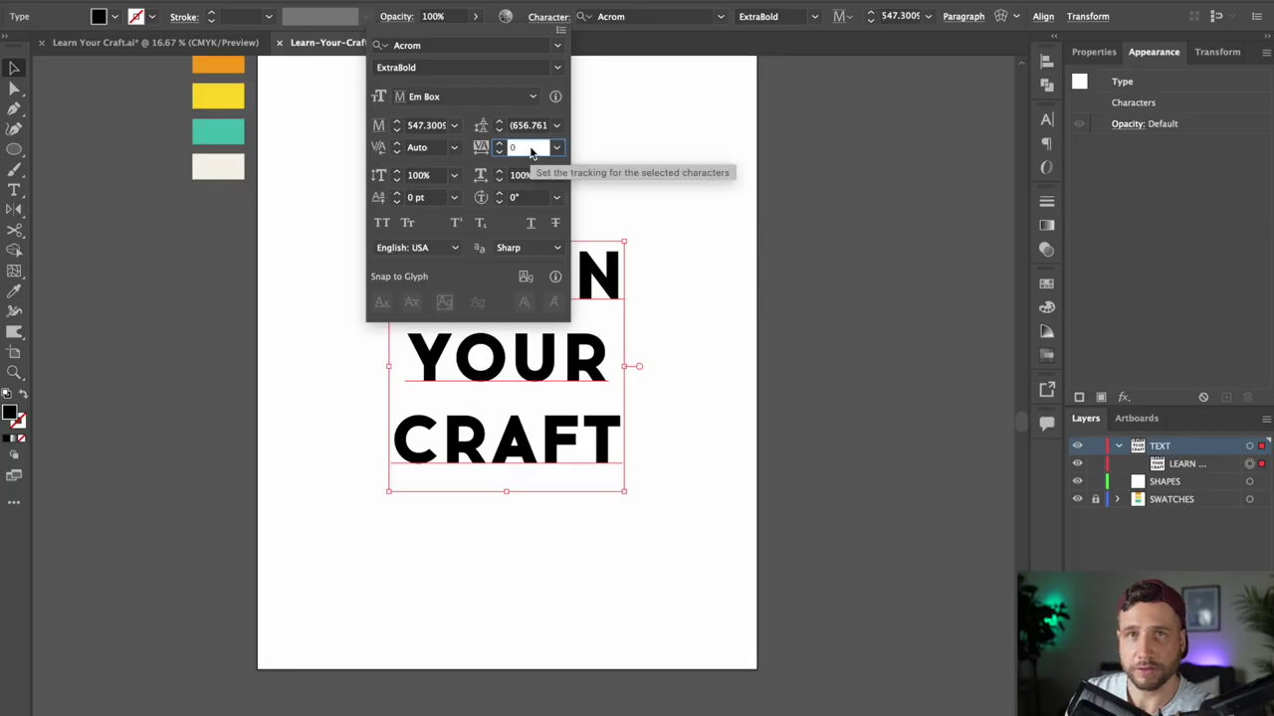
key(Up)
key(Up)
key(Up)
key(Up)
key(Up)
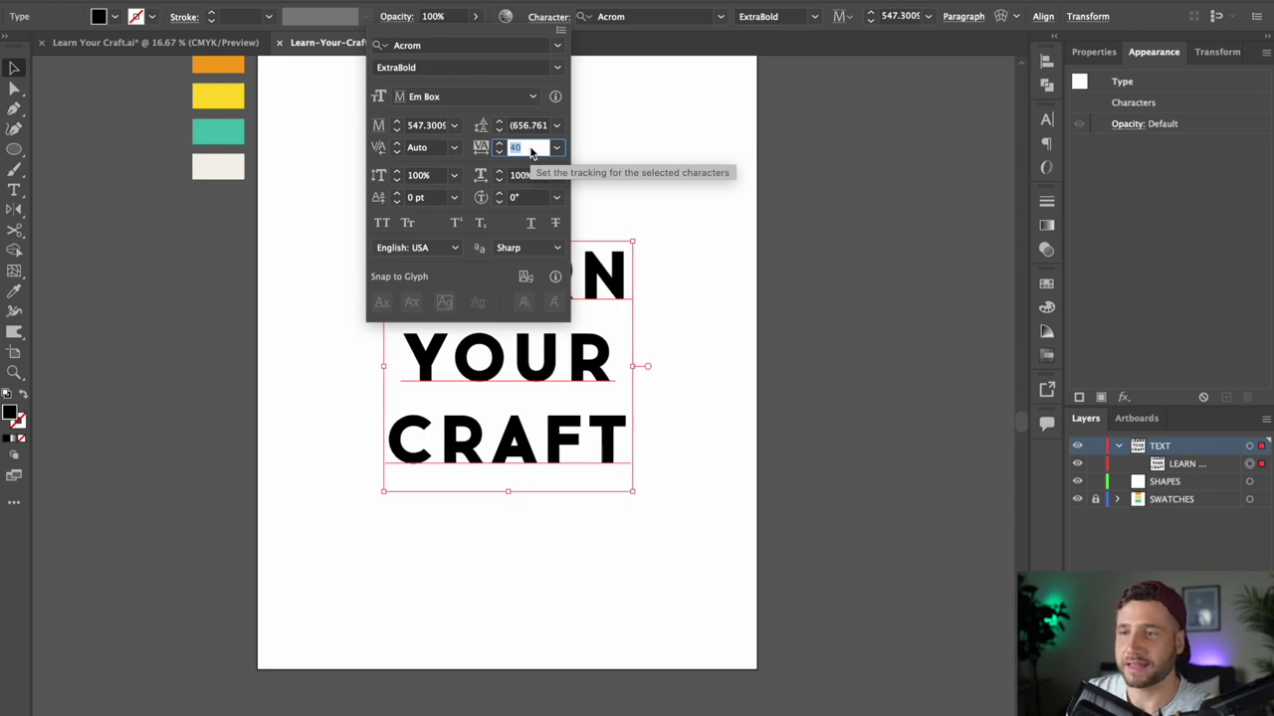
key(Up)
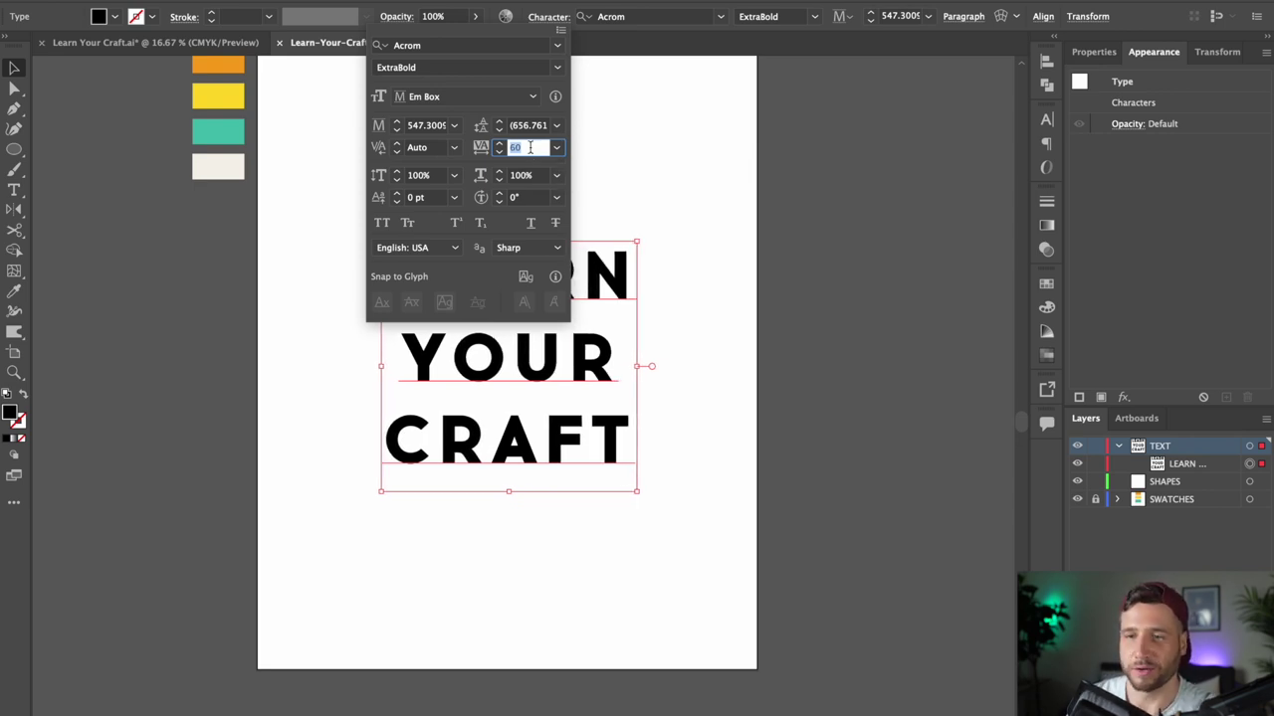
click(700, 216)
click(698, 217)
- Swap the text's fill and stroke so it has only a black outline, and set the stroke weight to 10 pt
scroll(698, 217, down, 1)
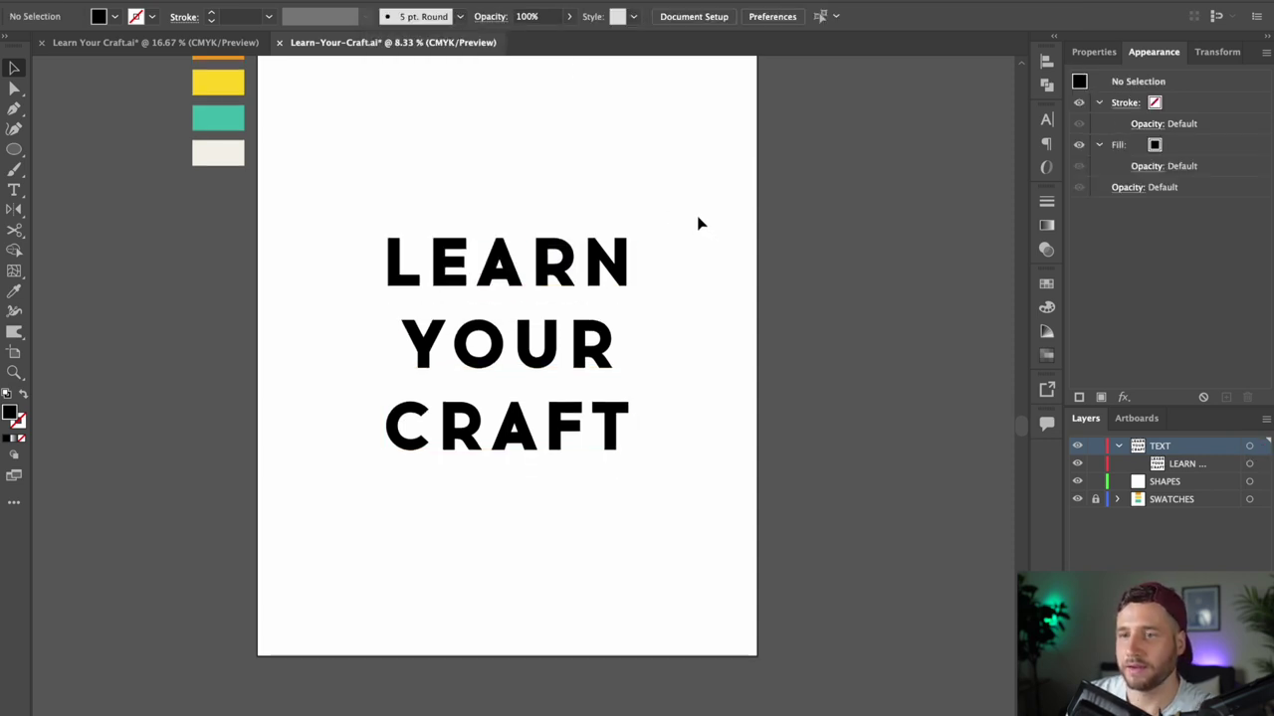
scroll(697, 217, up, 2)
scroll(744, 249, up, 1)
drag(734, 243, 322, 548)
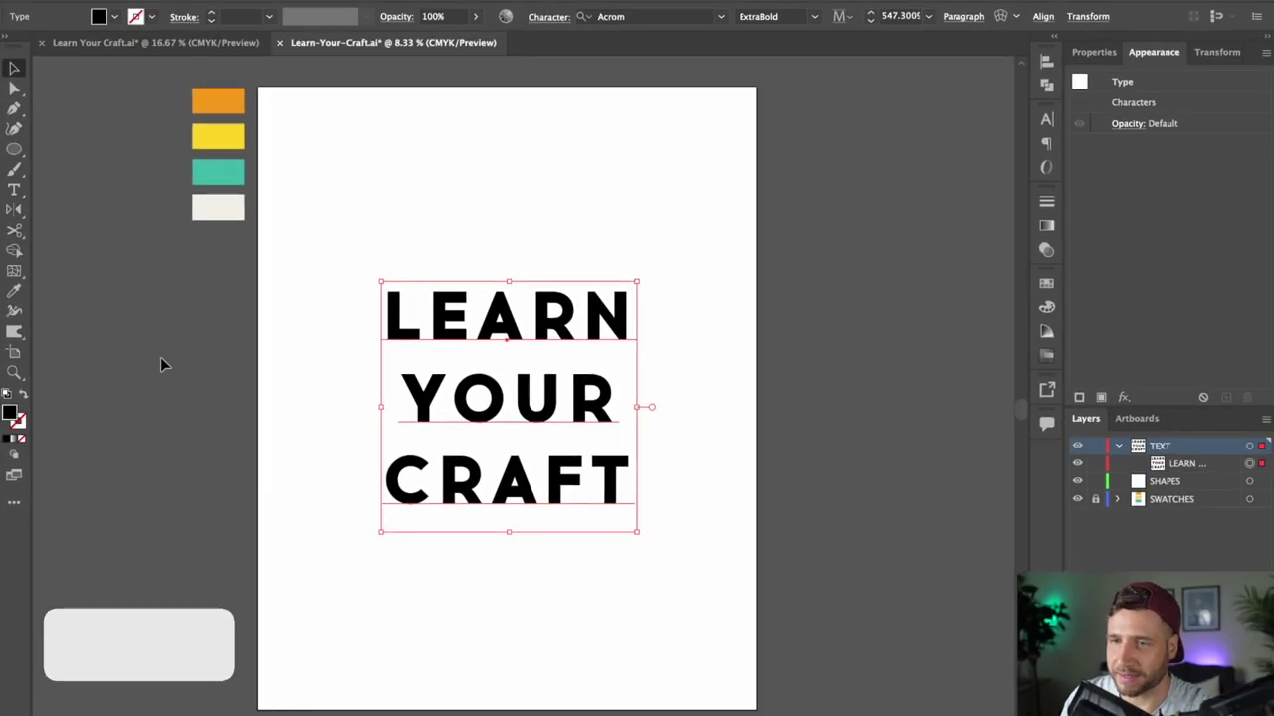
key(shift+x)
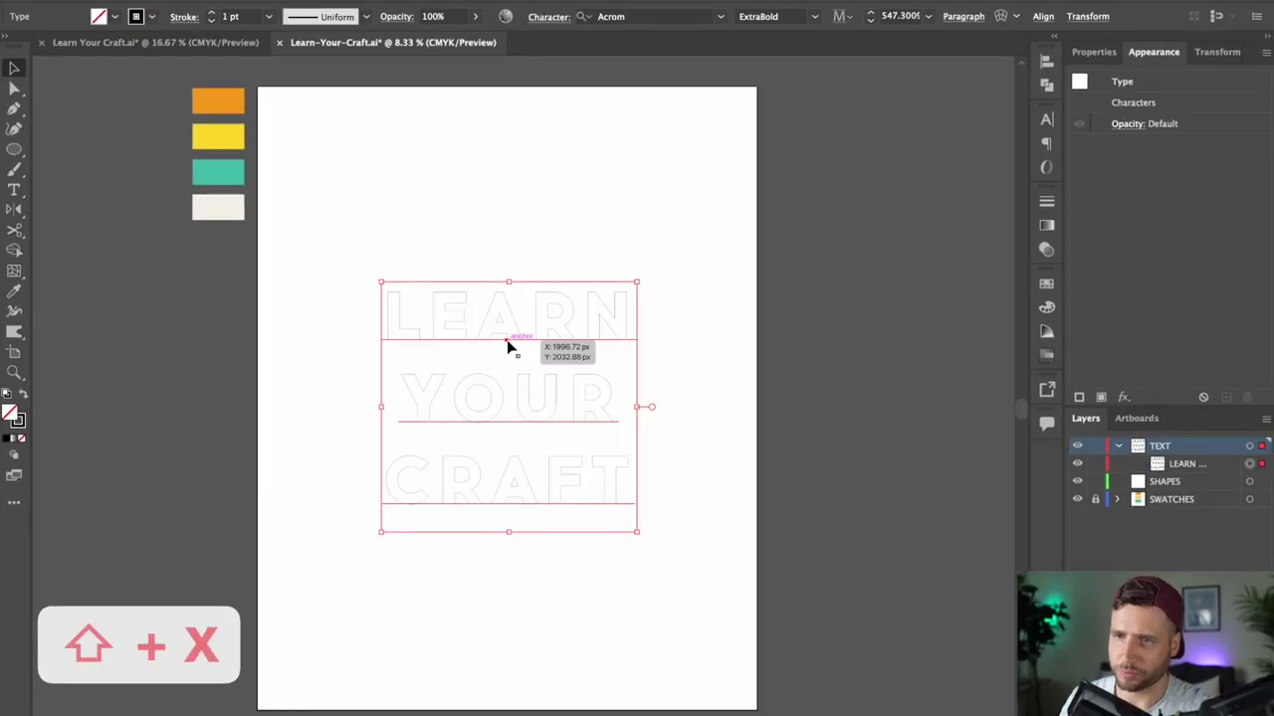
click(237, 18)
key(Up)
key(Up)
key(Up)
key(Up)
key(Up)
key(Up)
key(Up)
key(Up)
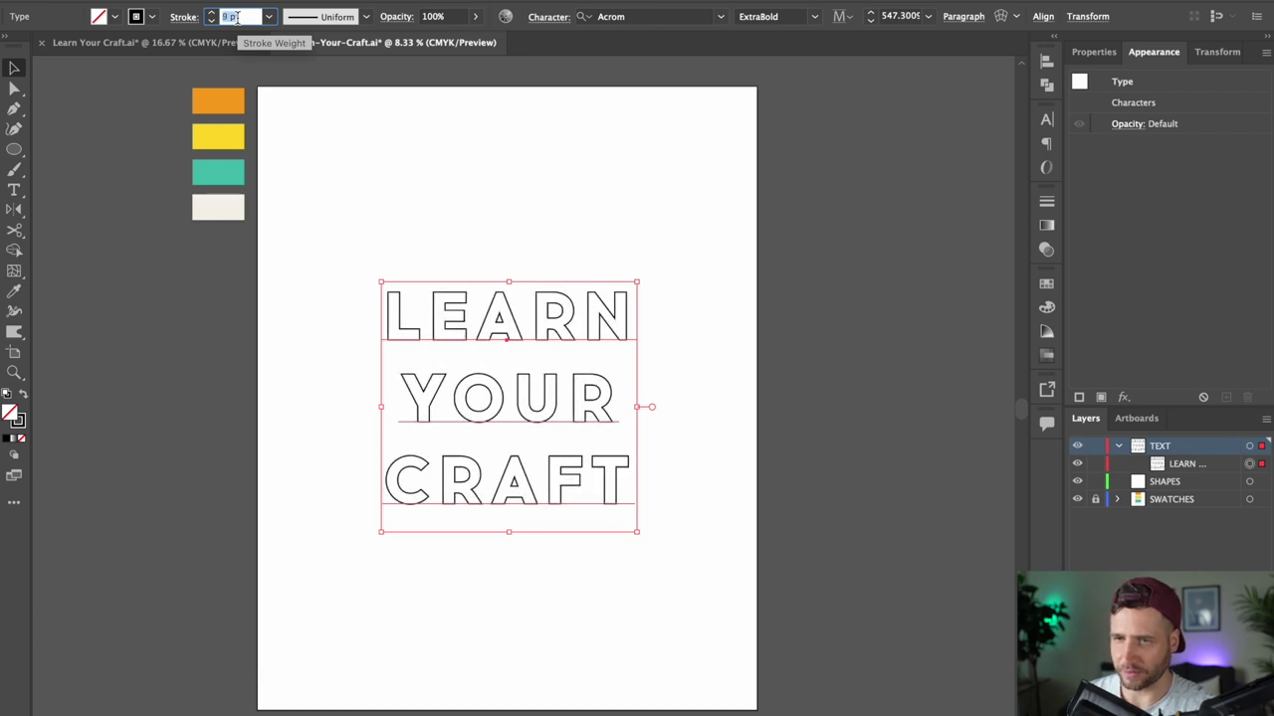
key(Up)
click(507, 162)
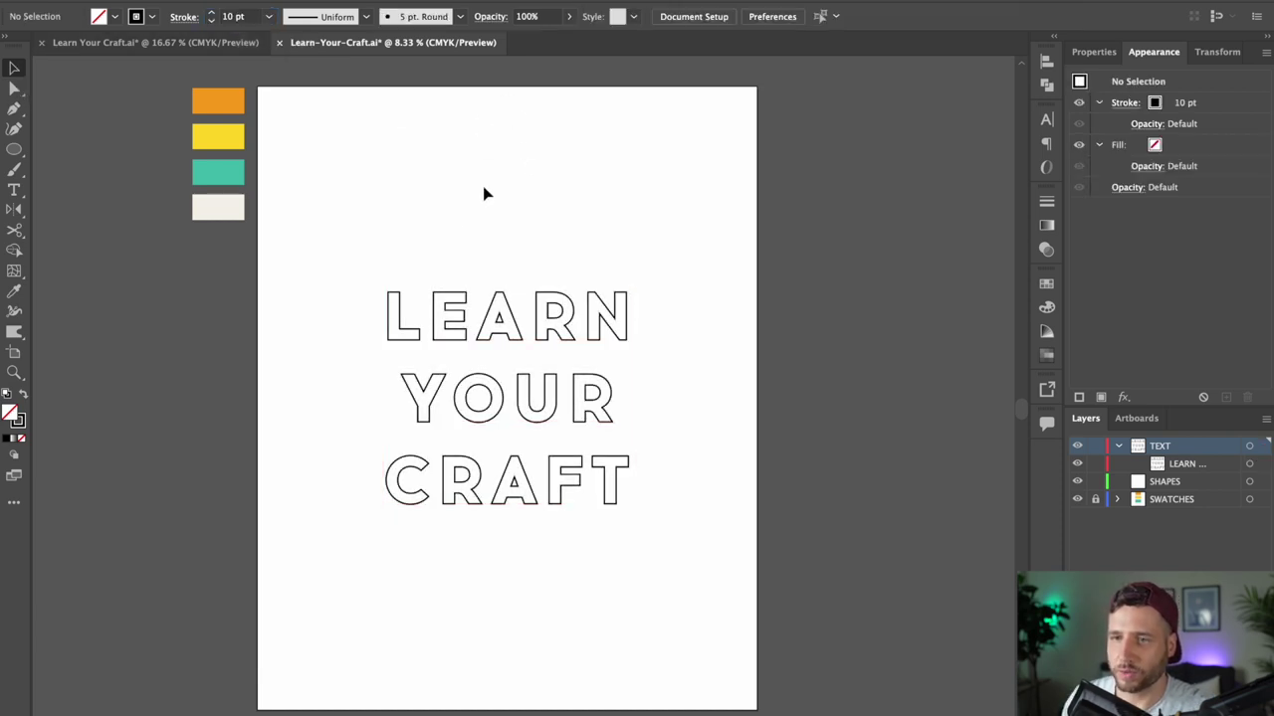
- Lock the TEXT layer and paste a copy of its text in front, in the same place, on the SHAPES layer
drag(323, 229, 665, 539)
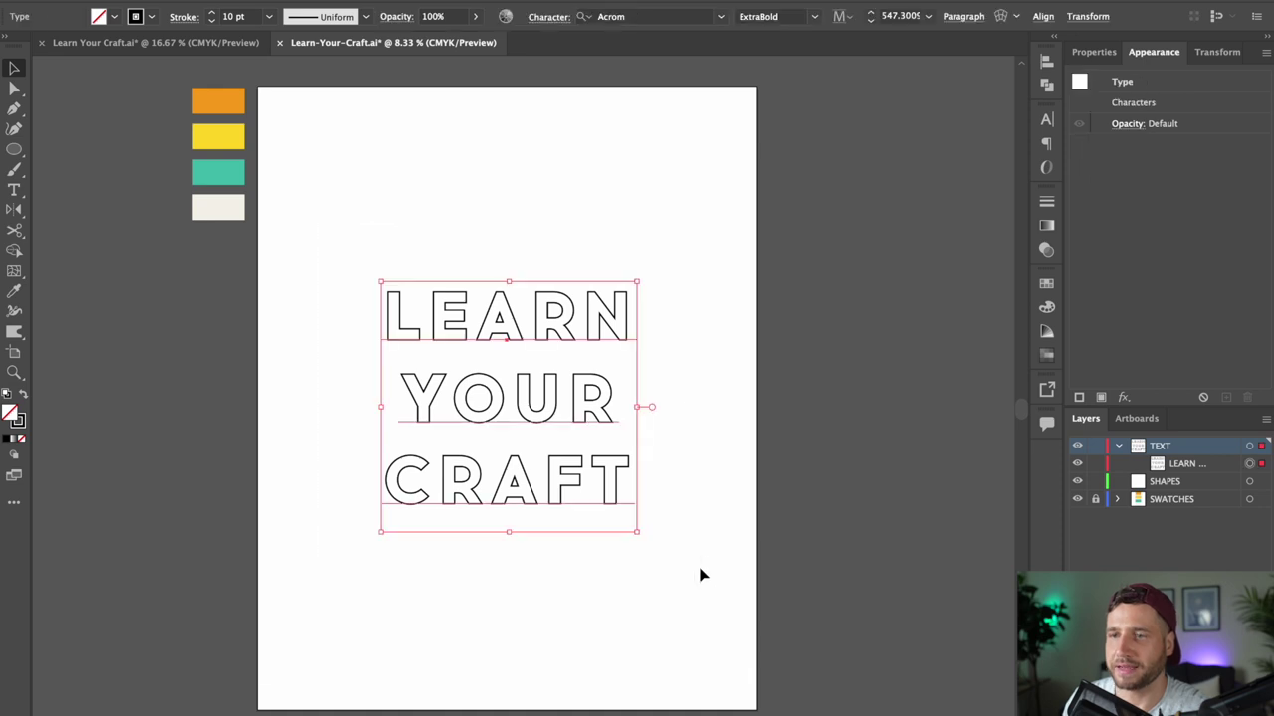
key(ctrl+c)
click(725, 466)
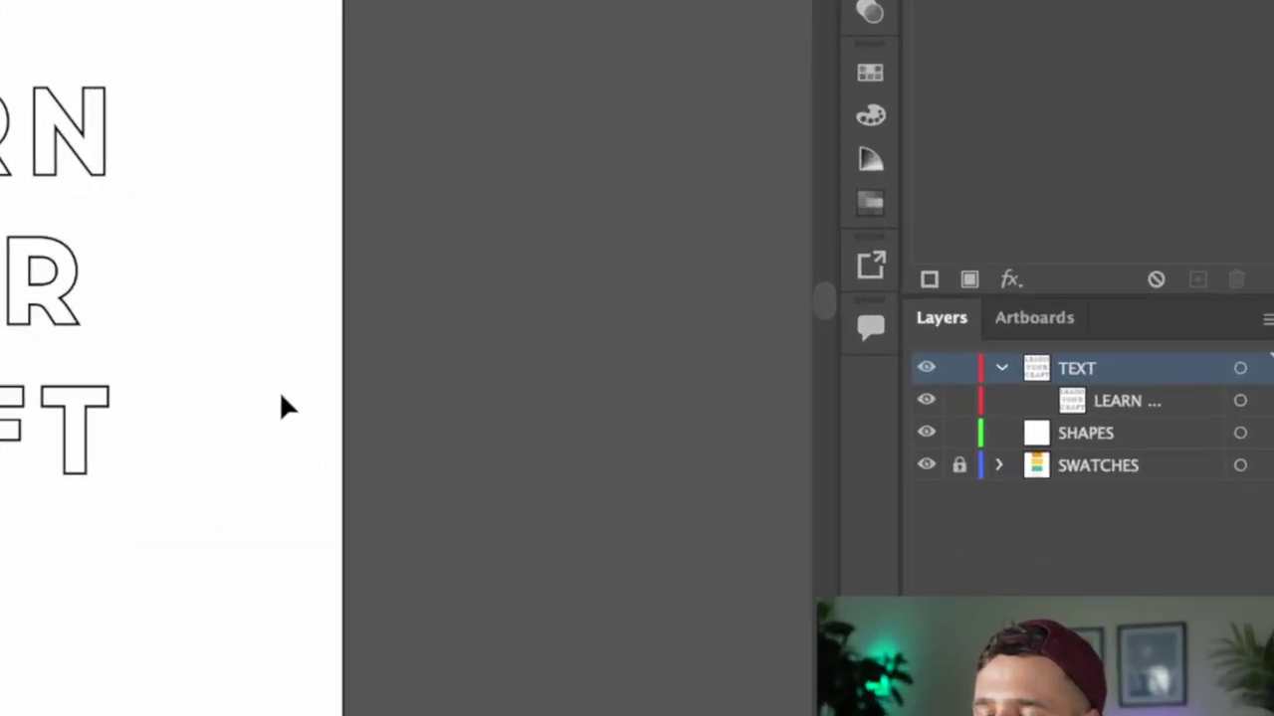
click(1125, 462)
click(975, 354)
click(929, 353)
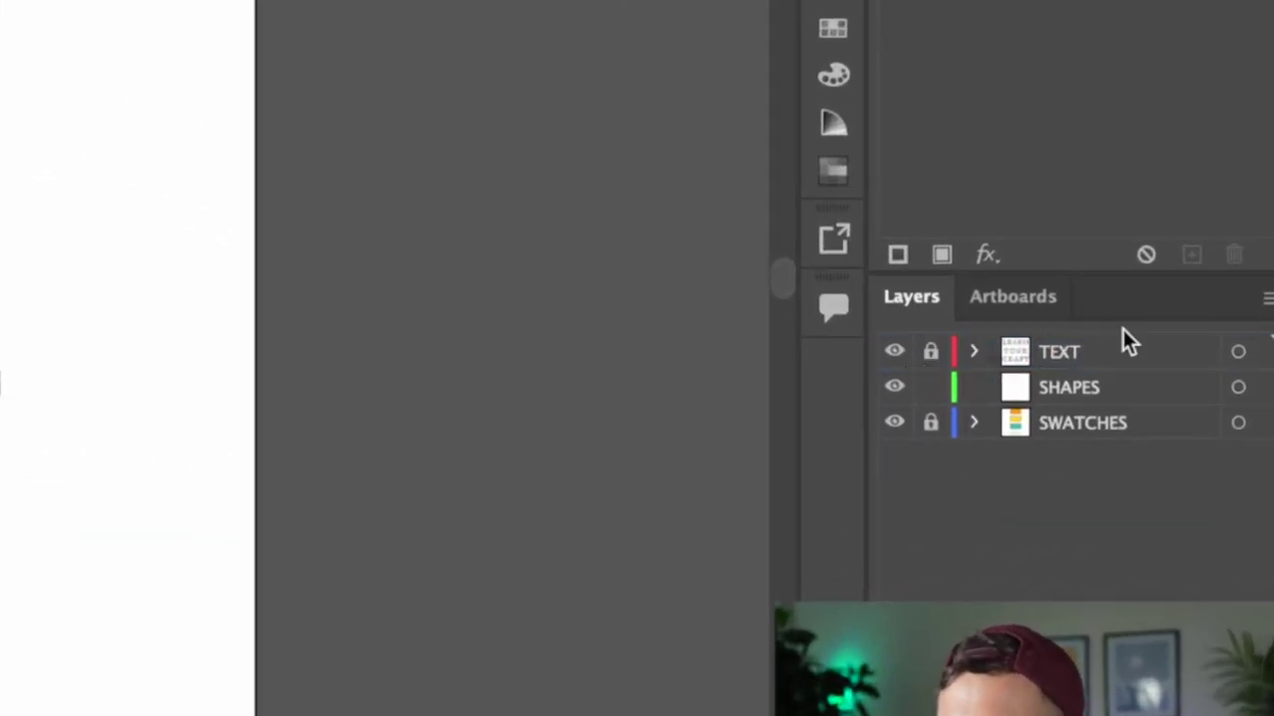
click(1105, 394)
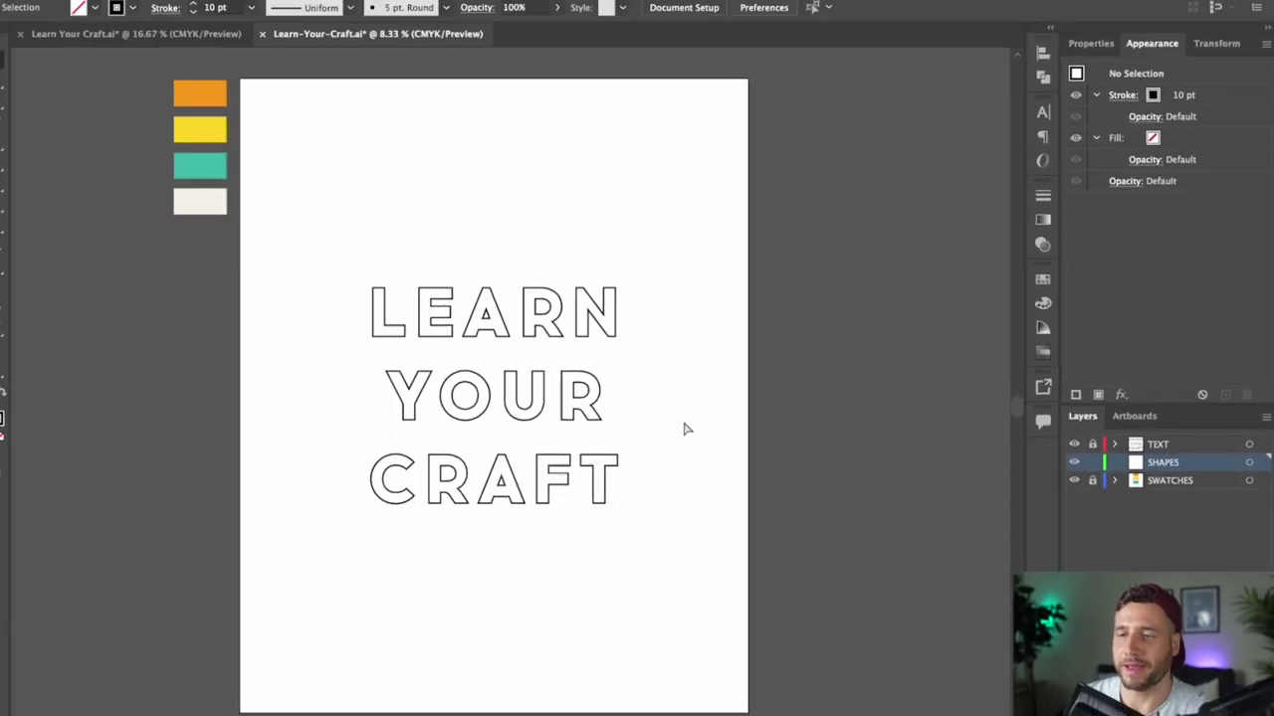
key(ctrl+f)
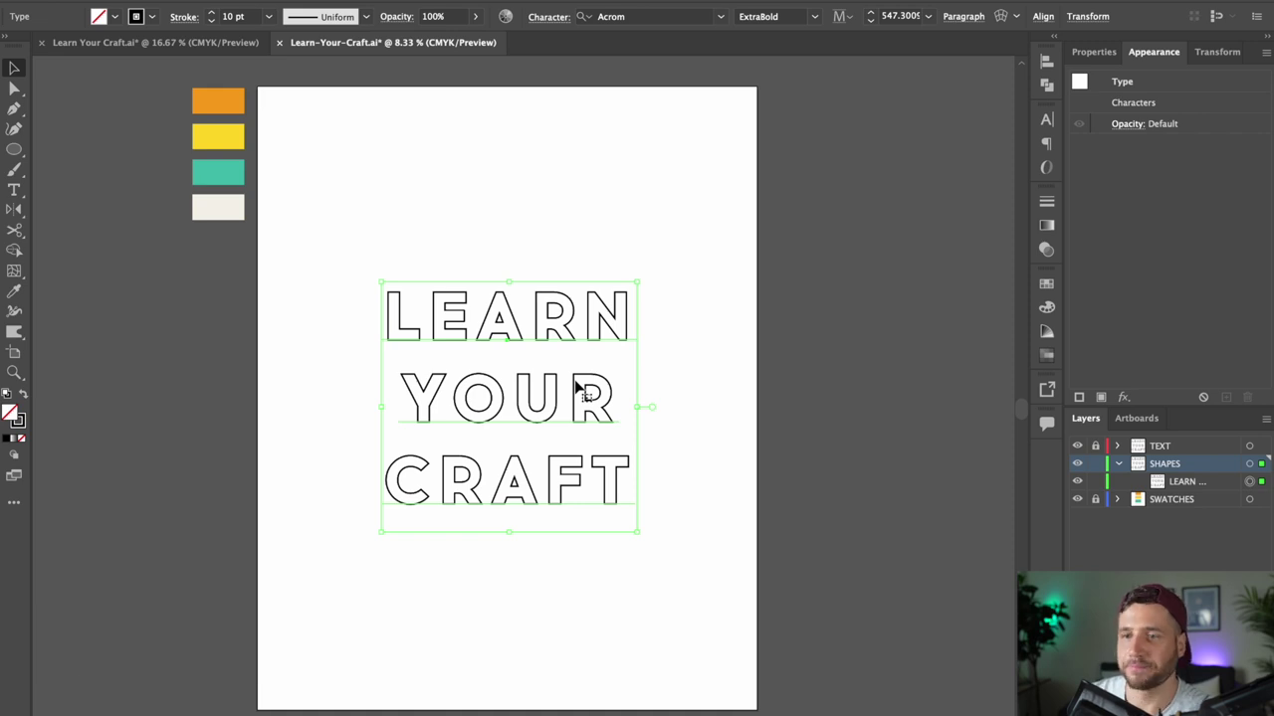
- Convert the text copy on the SHAPES layer to outlines and deselect it
right_click(457, 310)
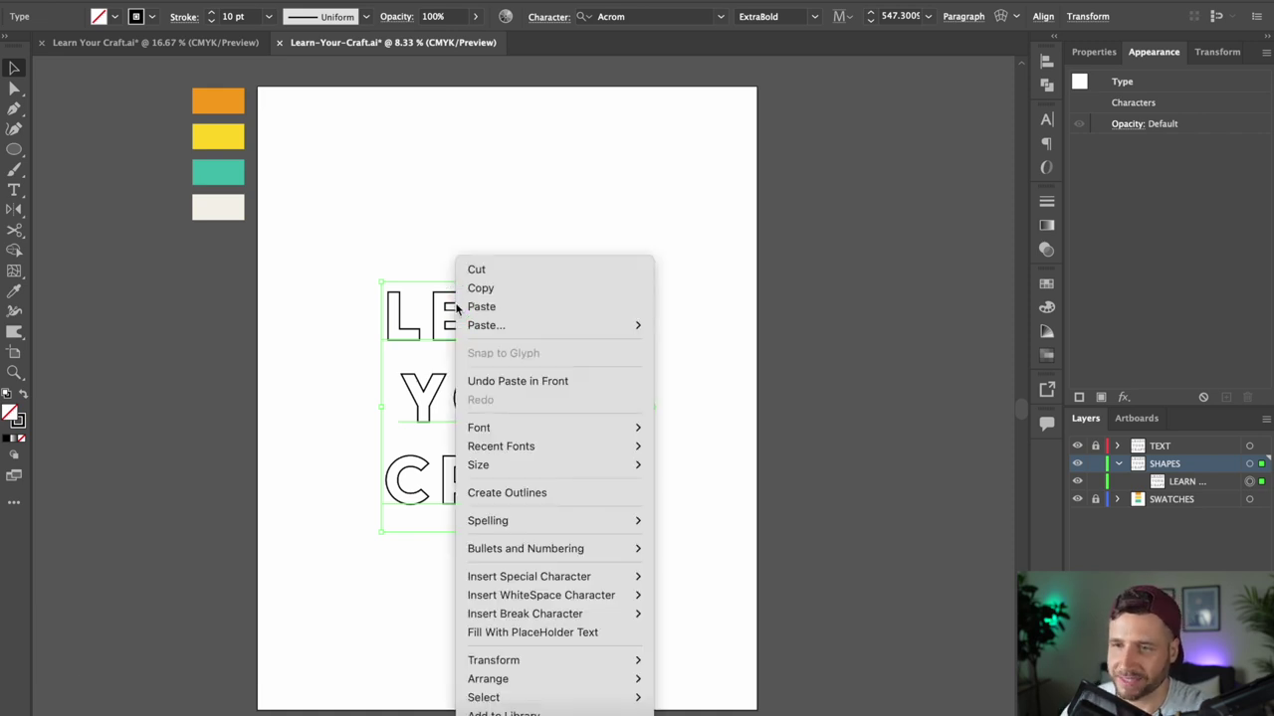
click(565, 492)
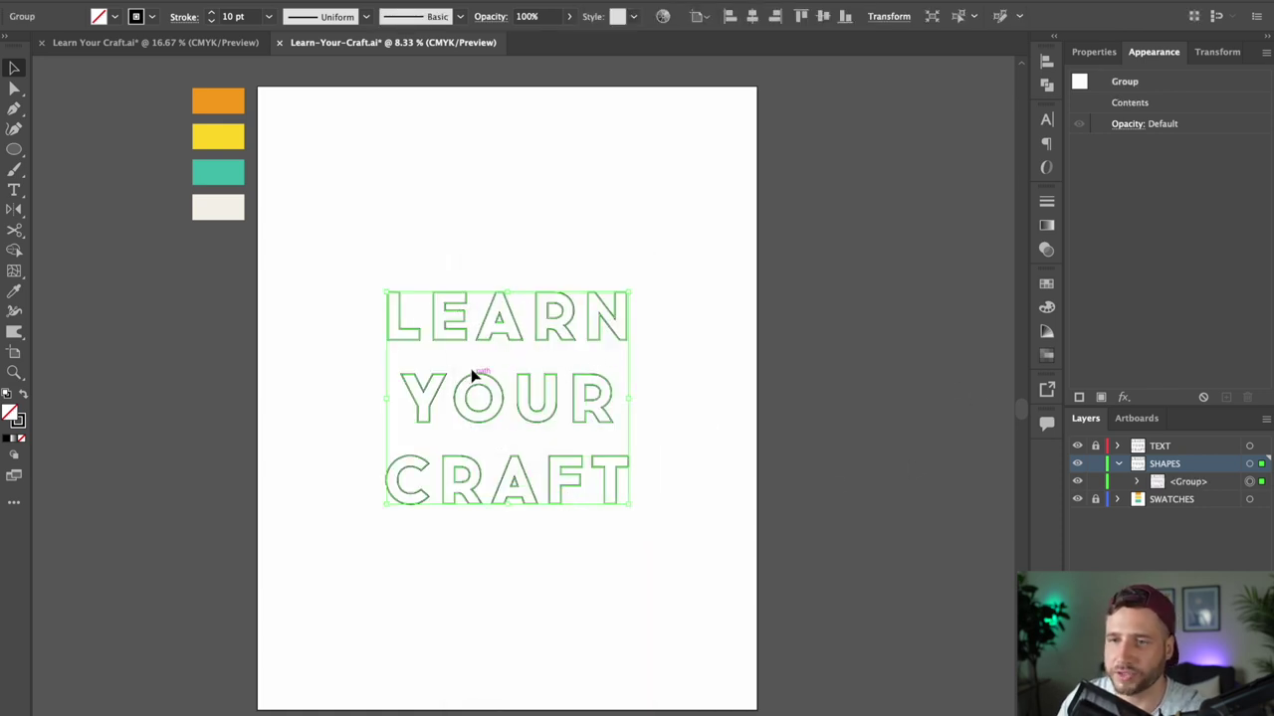
click(478, 274)
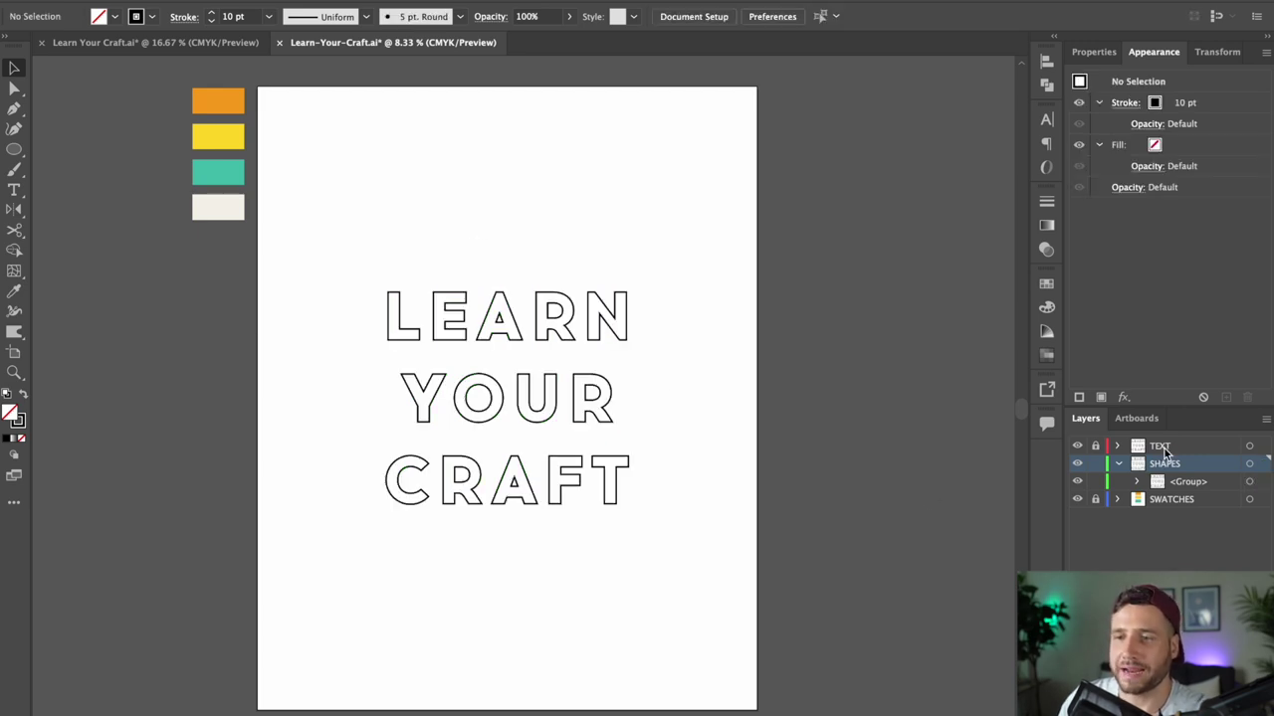
- Sample the yellow swatch and draw two yellow rectangles, one over the LE of LEARN and one over the lower O of YOUR
key(m)
key(i)
click(211, 130)
key(m)
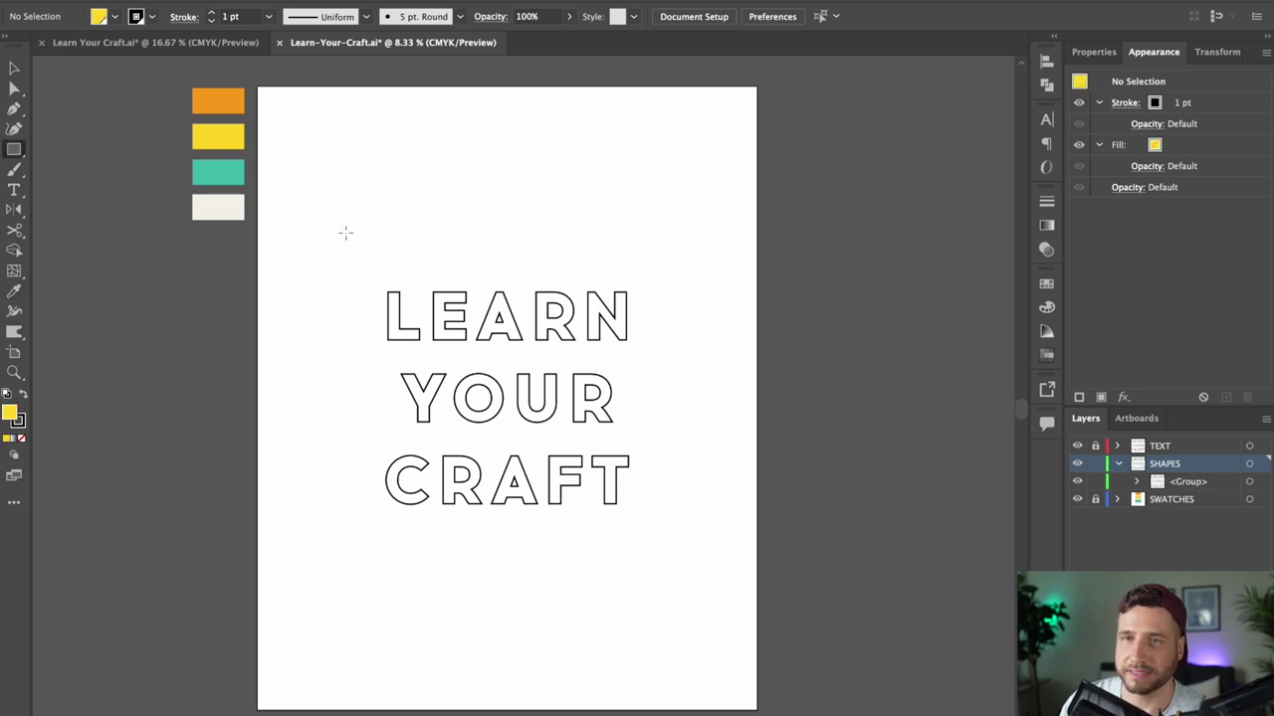
drag(369, 284, 472, 329)
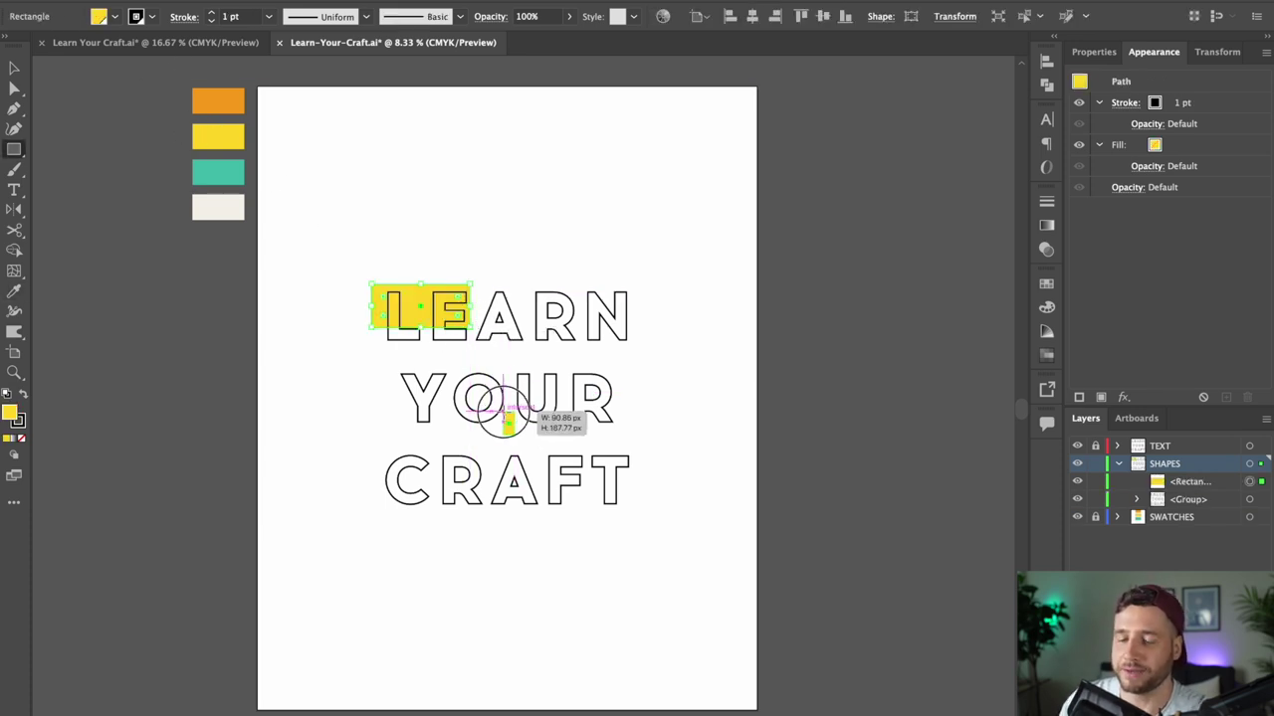
drag(509, 428, 515, 433)
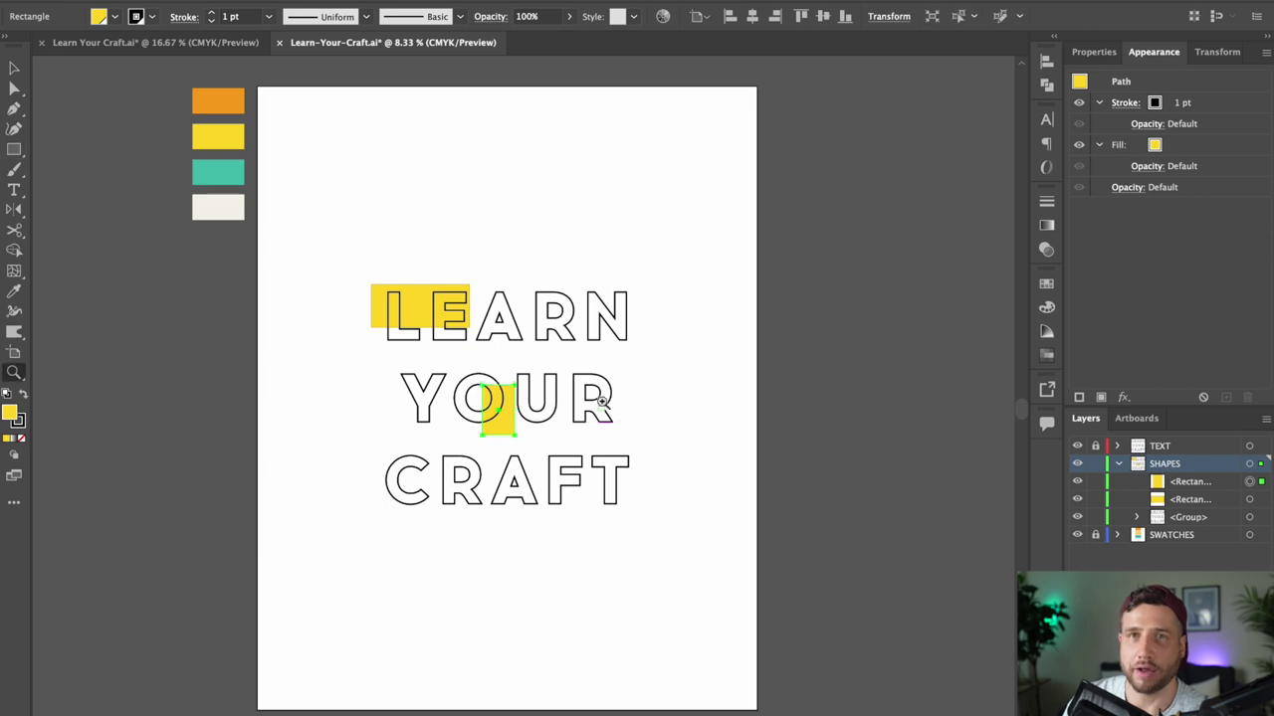
- Draw a narrow yellow rectangle over the stem of the R in LEARN
key(z)
click(600, 396)
click(569, 435)
key(v)
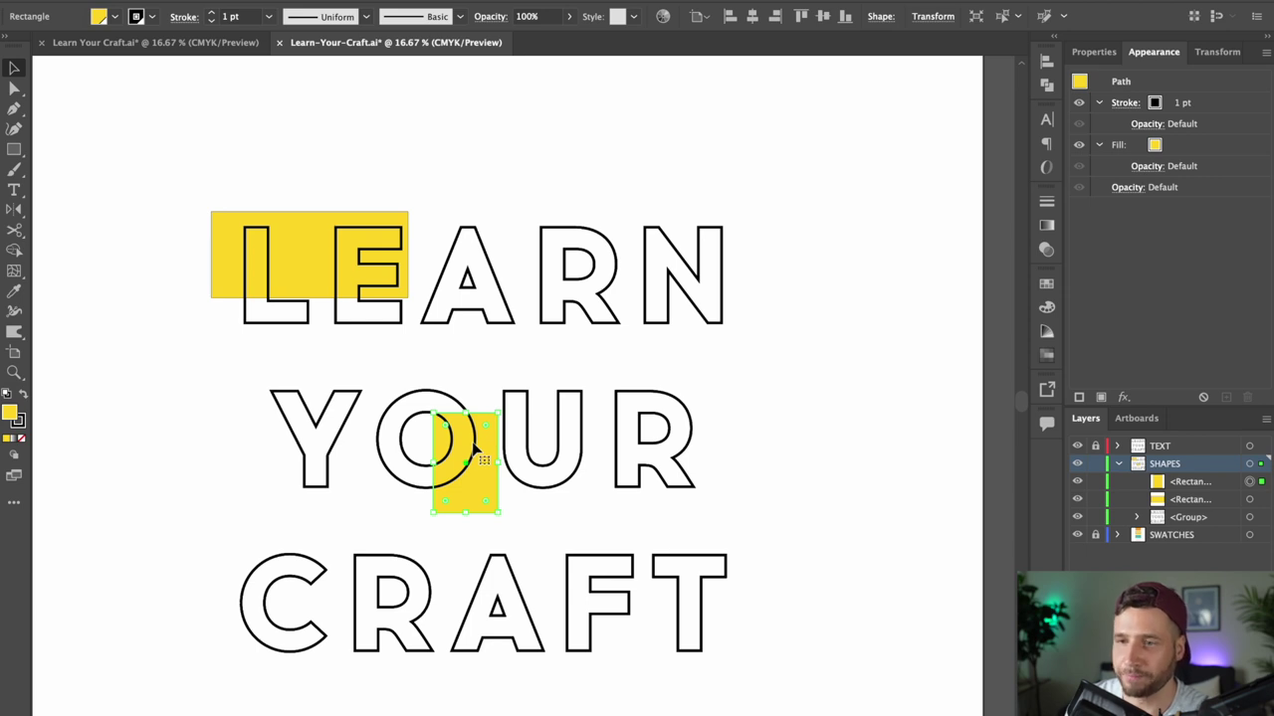
click(507, 372)
key(m)
drag(531, 217, 559, 316)
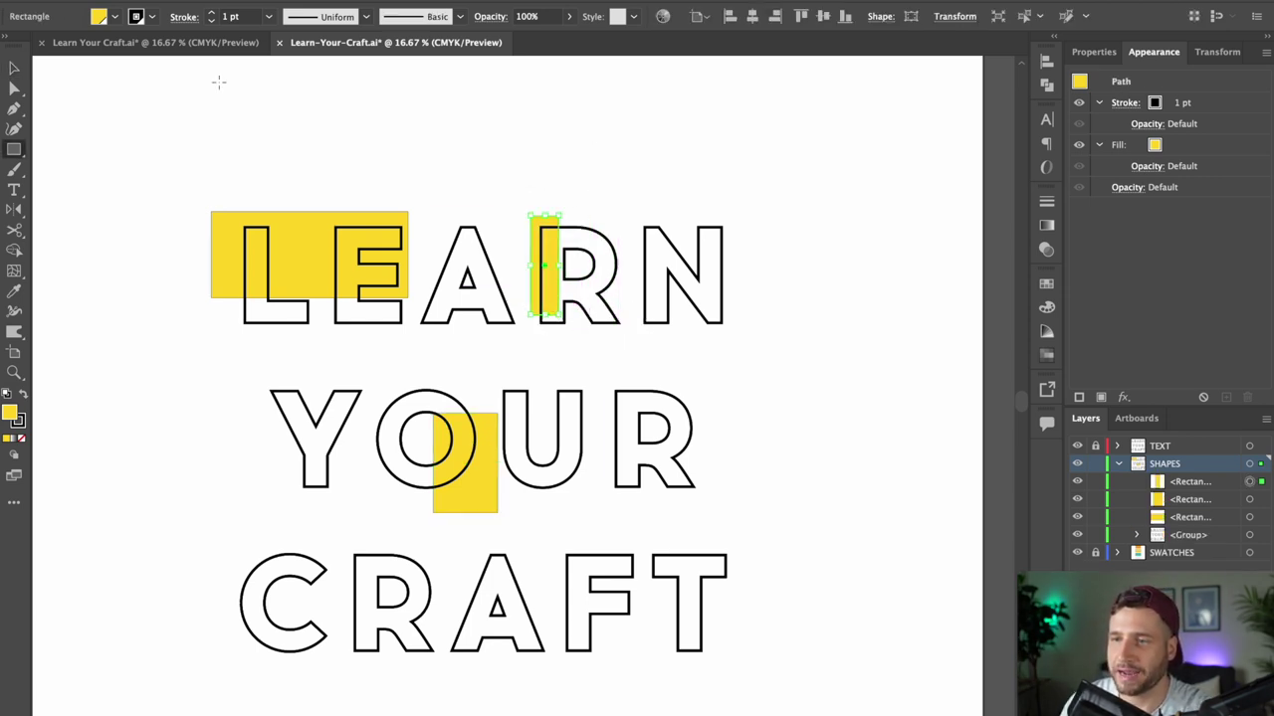
- Remove the stroke from the narrow rectangle over the R and deselect it
click(151, 16)
click(10, 49)
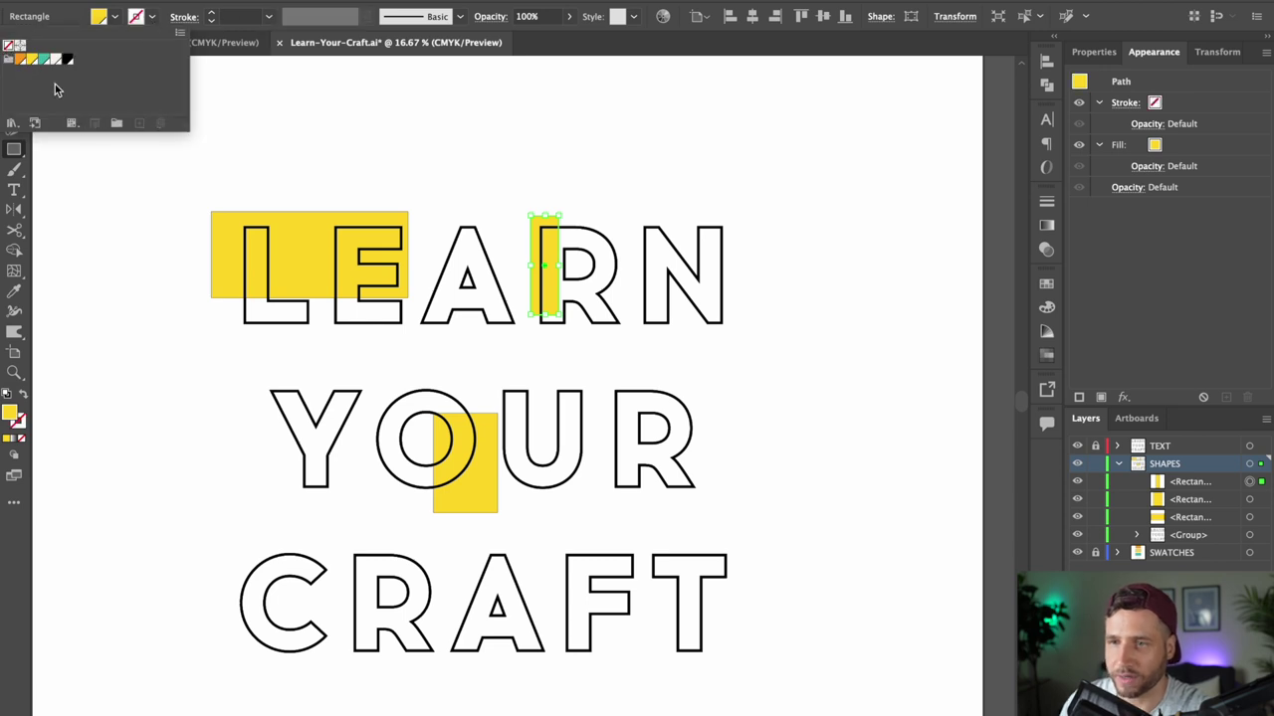
click(14, 68)
click(553, 157)
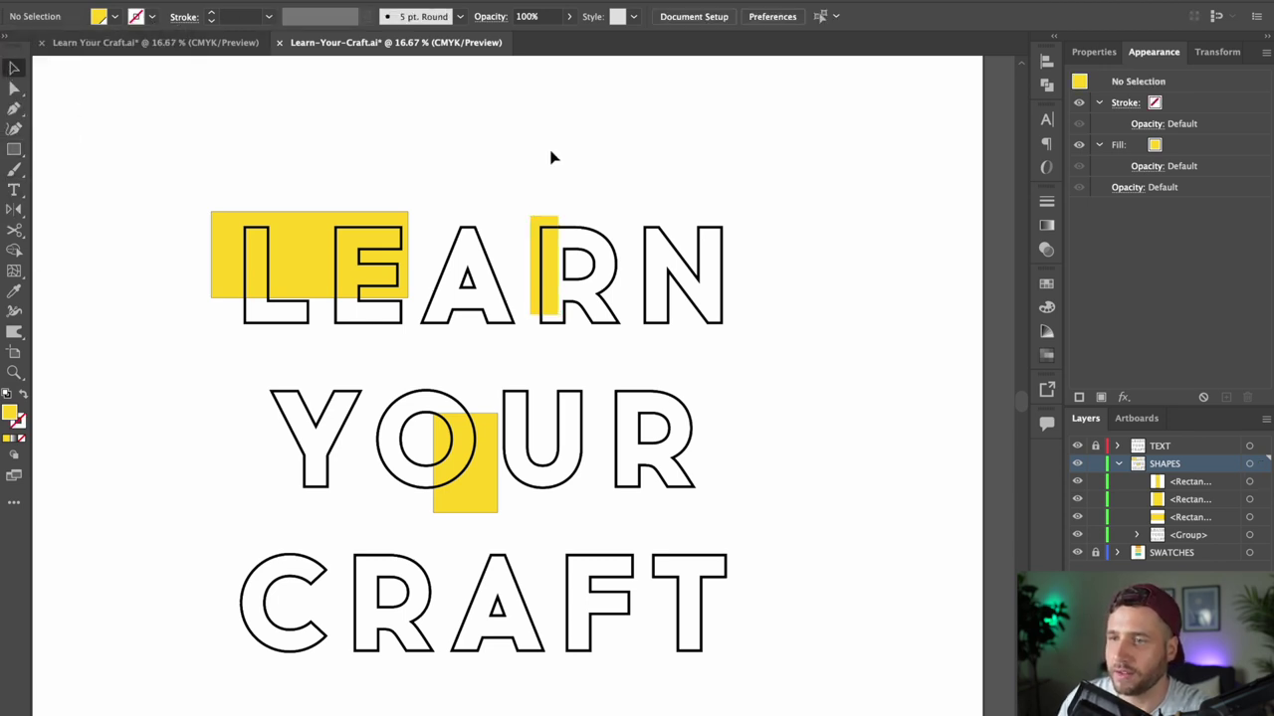
- Try drawing a small yellow ellipse over the R in YOUR
key(l)
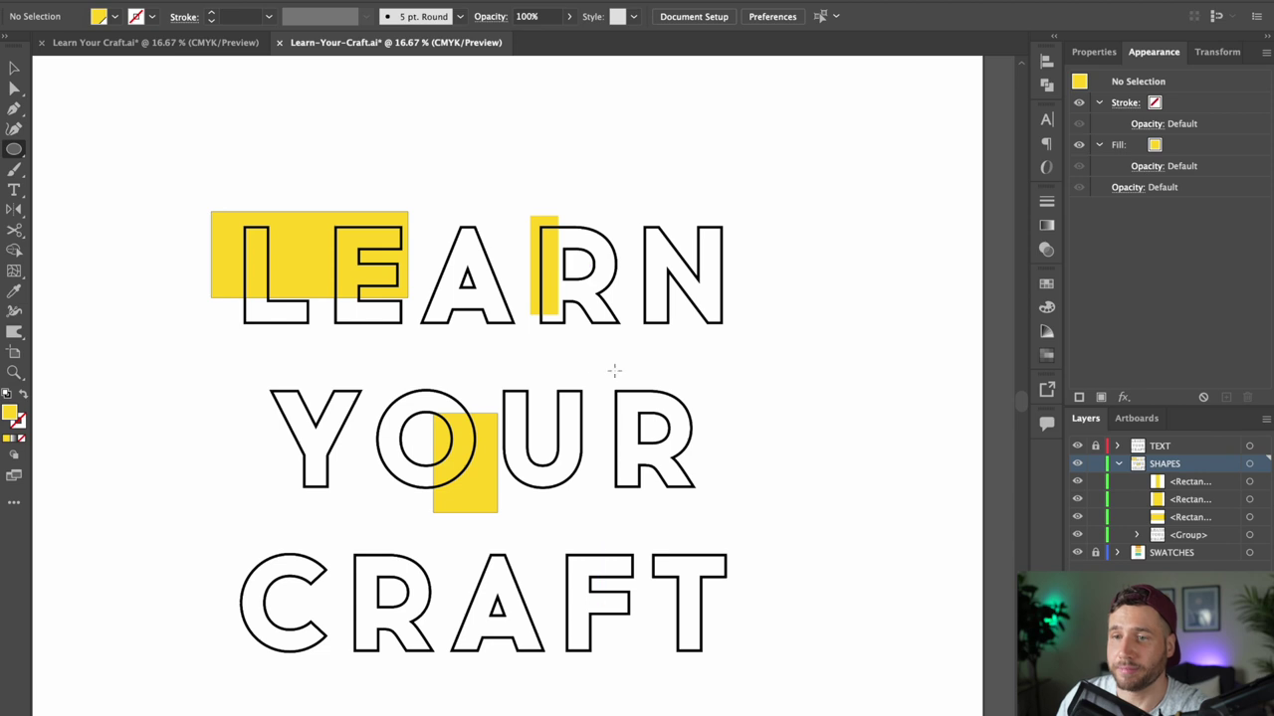
drag(639, 432, 668, 389)
key(v)
click(661, 358)
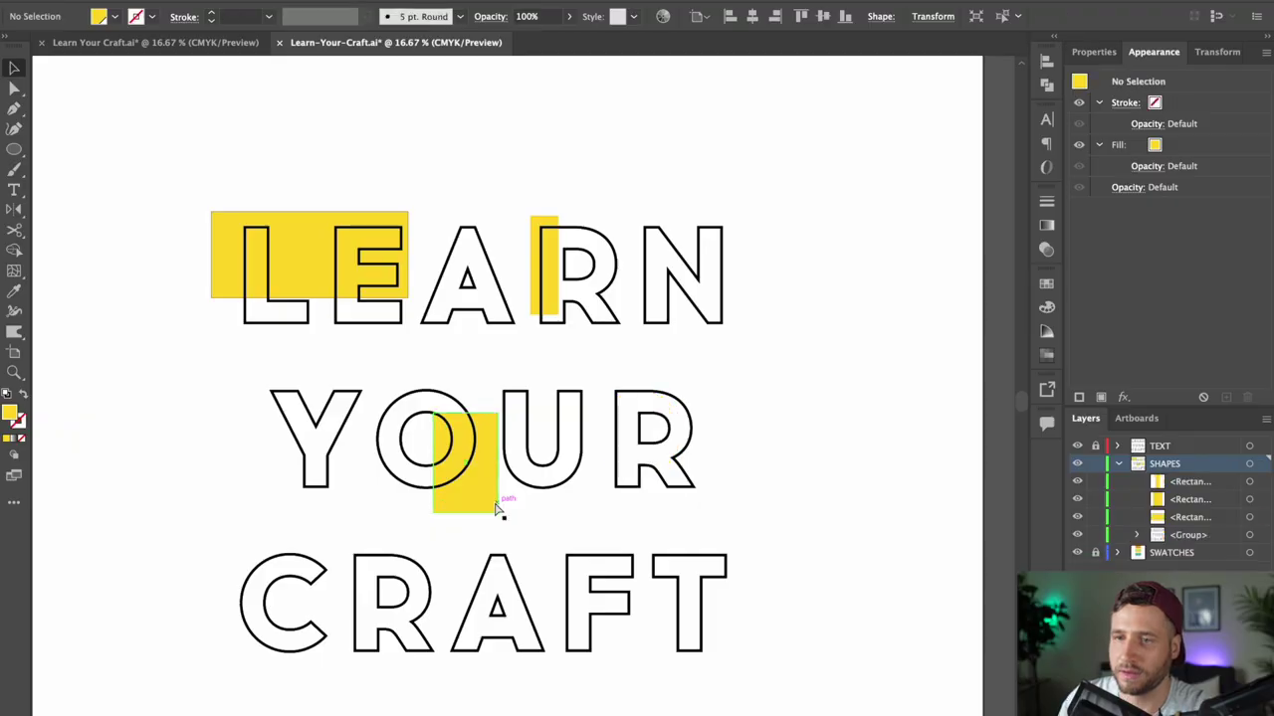
- Undo the yellow trial shapes drawn over the letters
key(super+z)
key(super+z)
key(super+z)
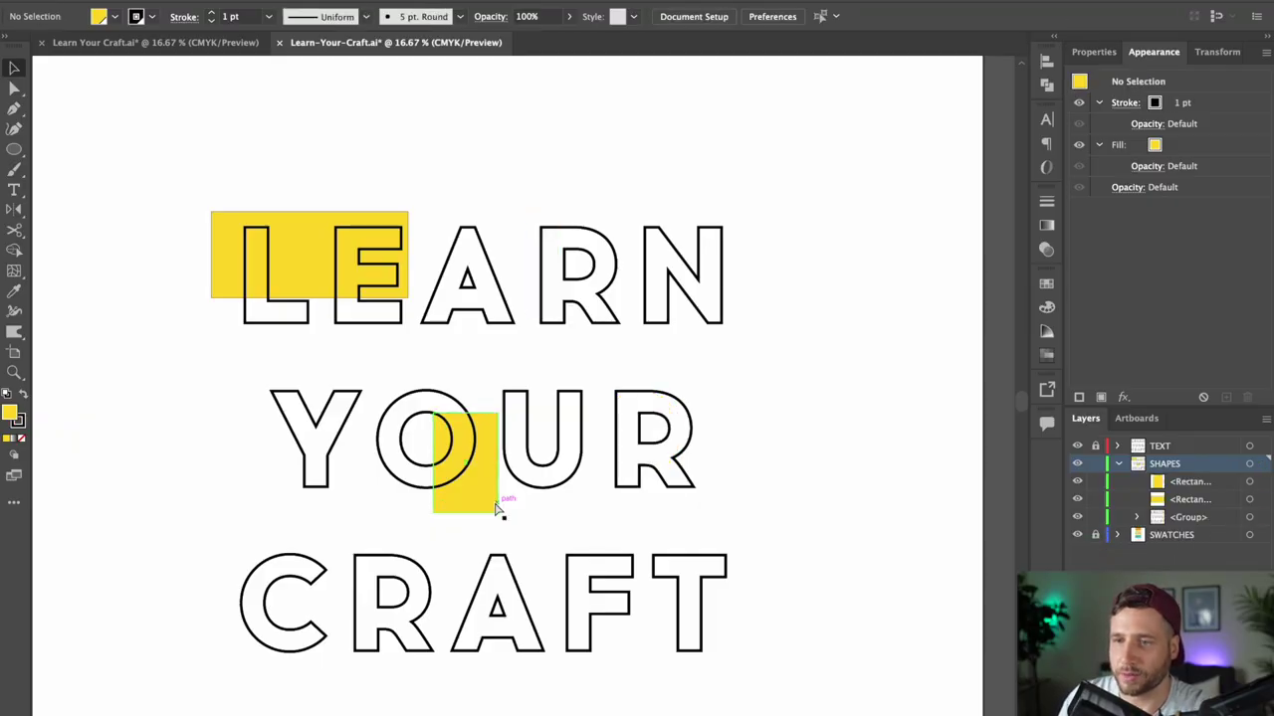
- With nothing selected, set the Rectangle tool to draw shapes with no stroke and the teal swatch as fill
key(z)
click(347, 324)
click(304, 321)
click(304, 318)
click(741, 468)
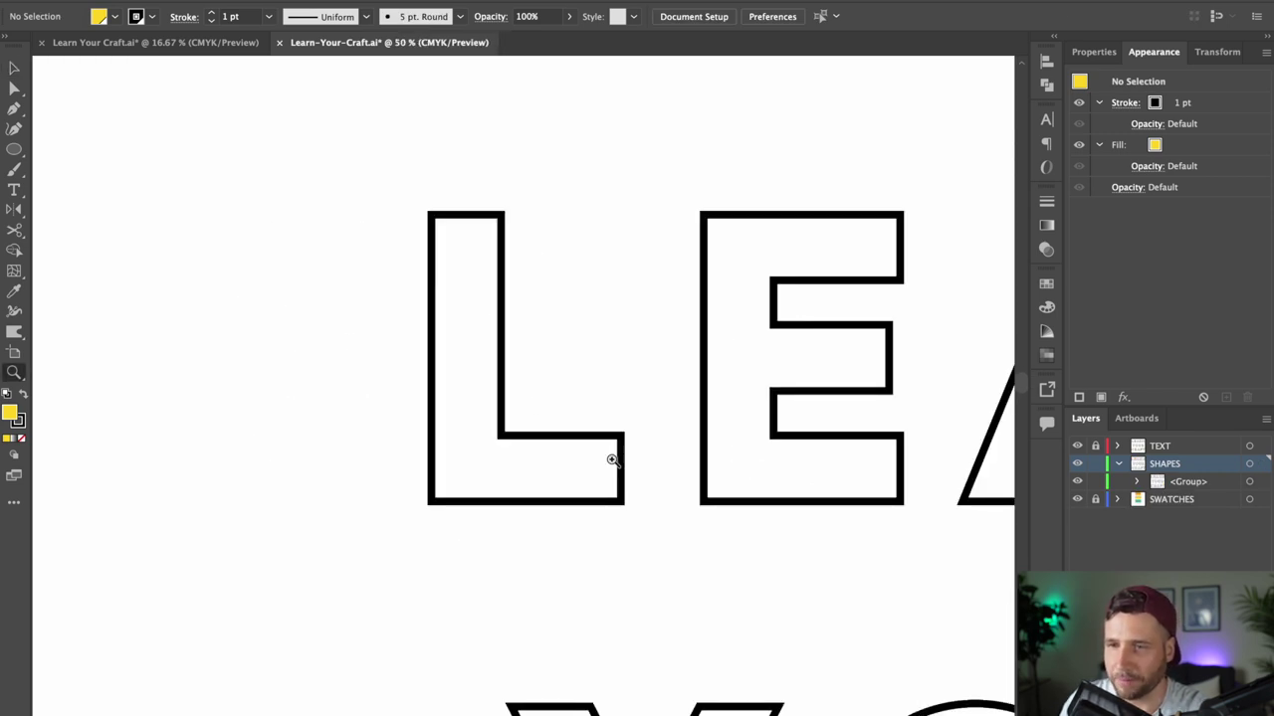
key(m)
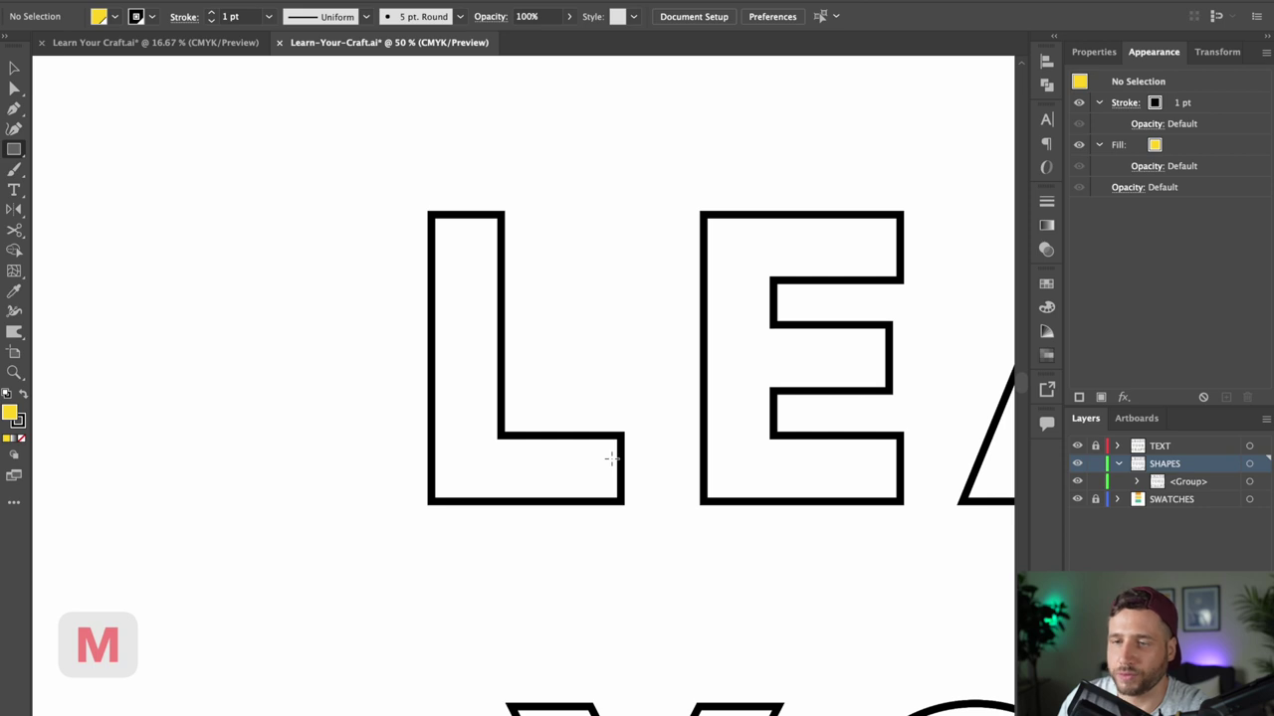
click(136, 17)
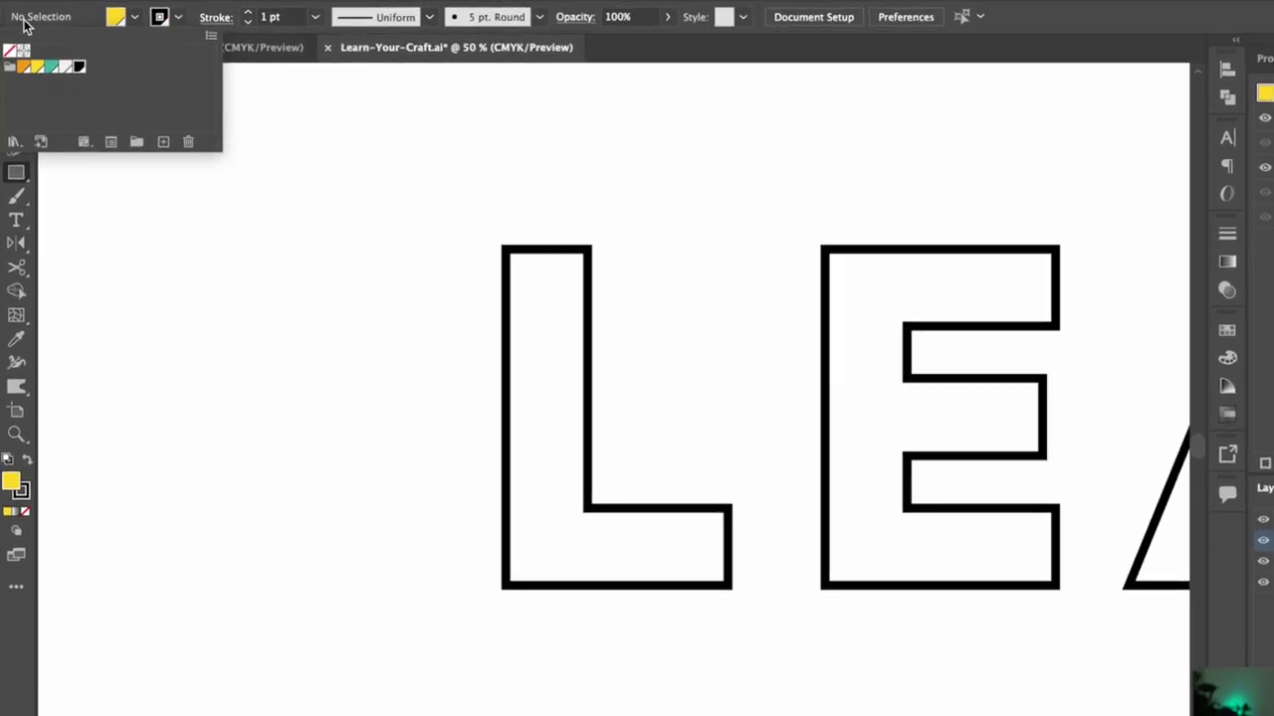
click(10, 50)
key(Escape)
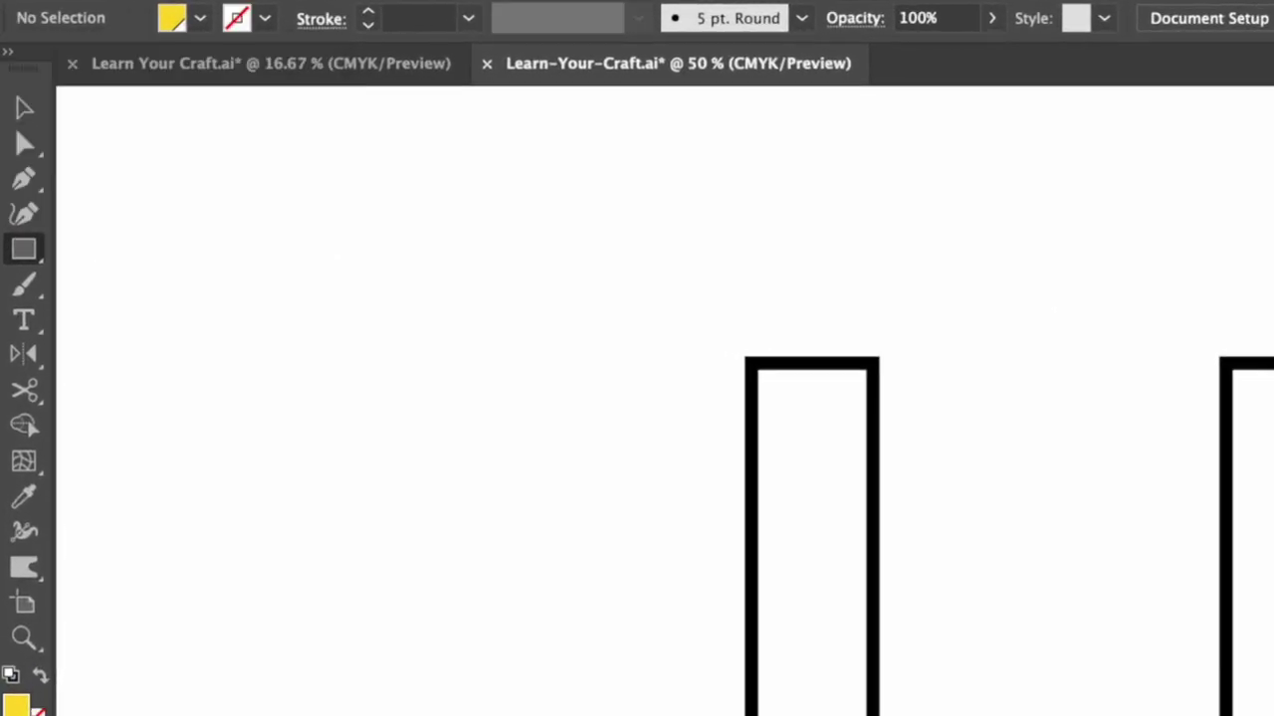
click(200, 17)
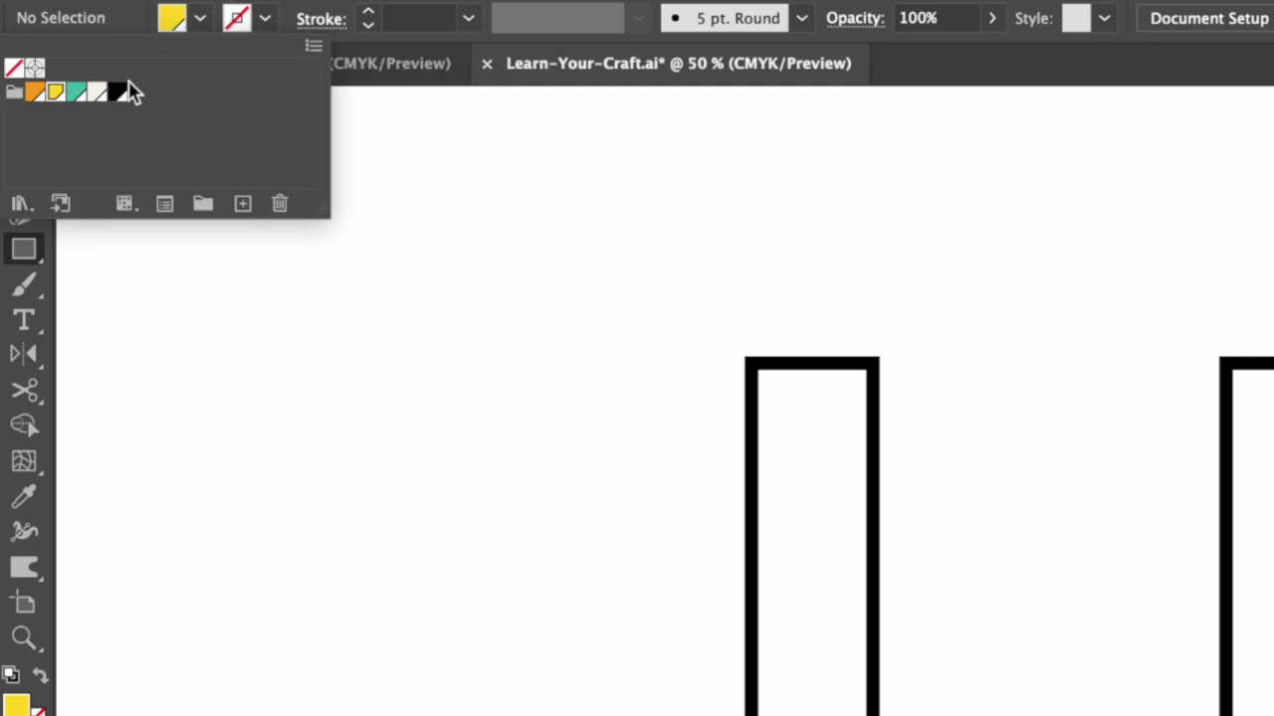
click(76, 93)
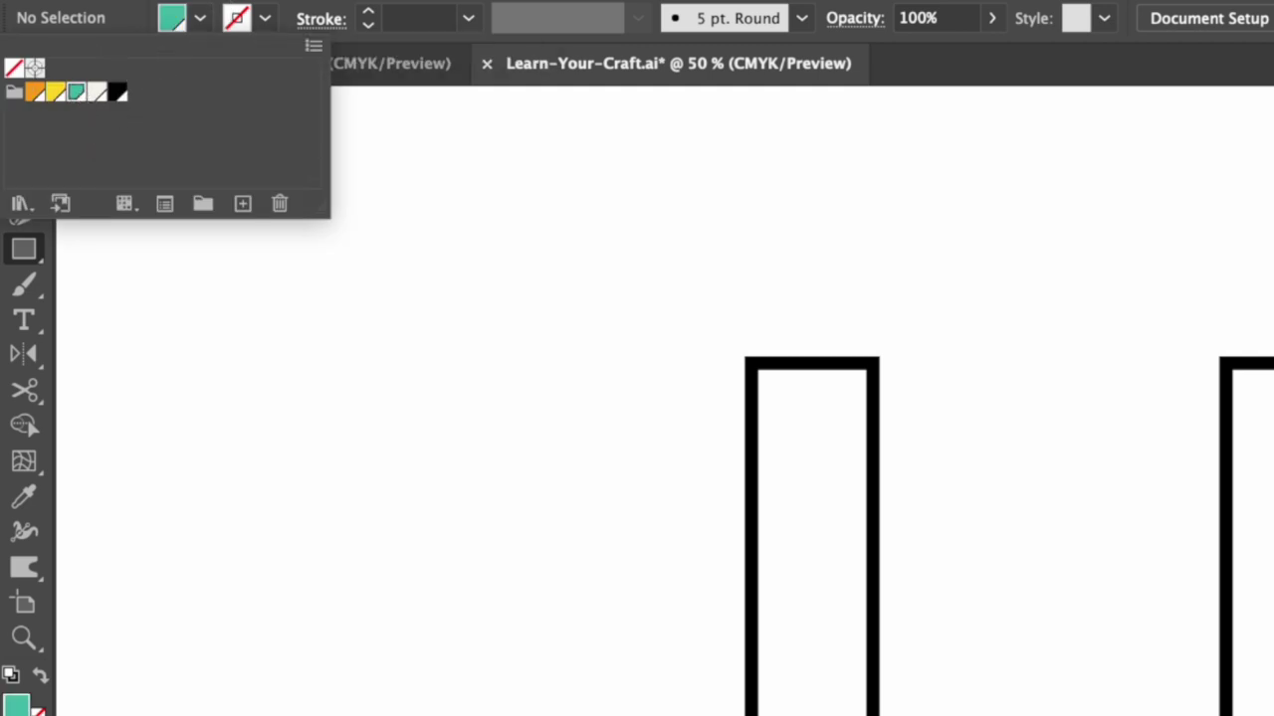
key(Escape)
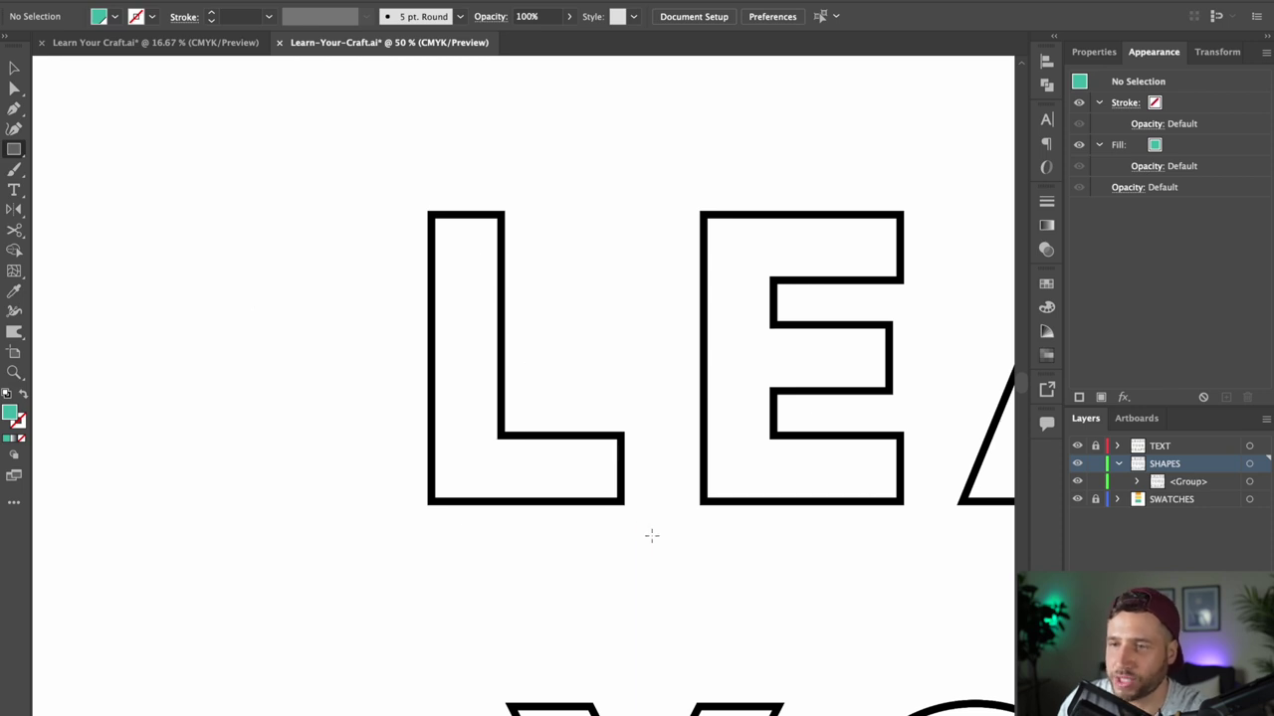
- Draw a trial teal rectangle over the foot of the L in LEARN, and delete it
drag(664, 540, 513, 462)
key(v)
click(554, 377)
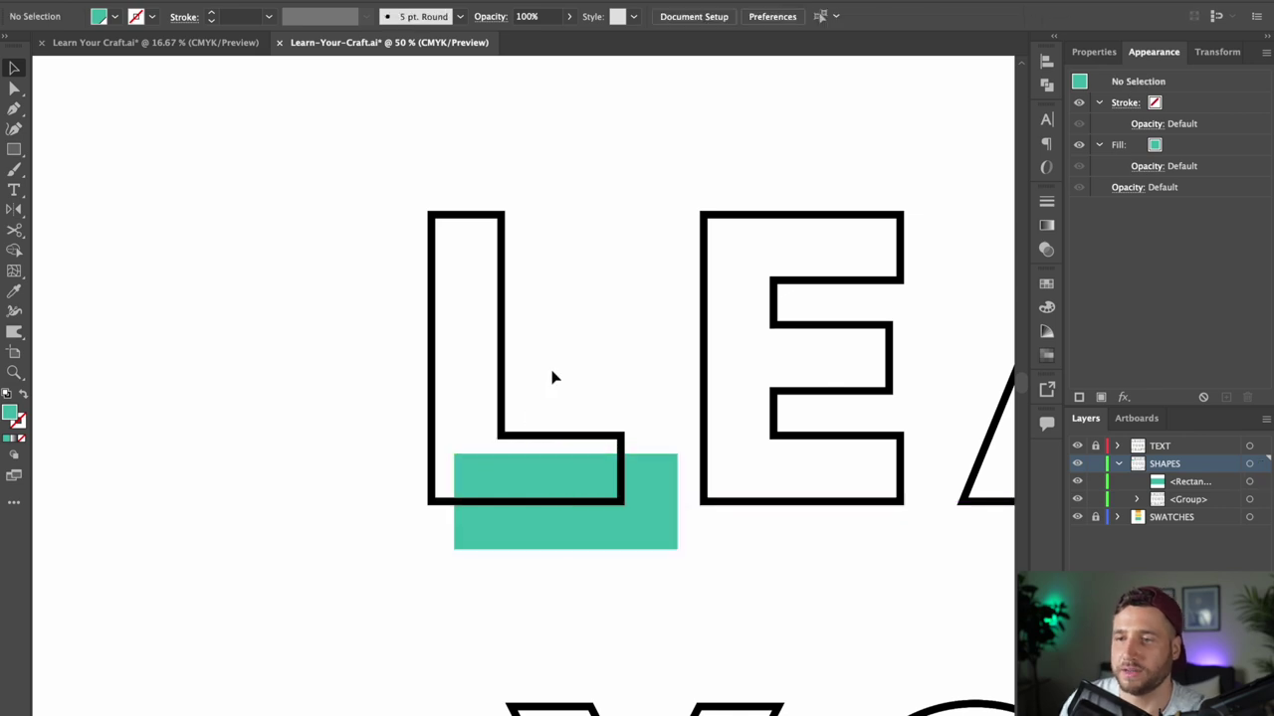
click(678, 539)
key(Delete)
- Draw a teal rectangle snapped to the corners of the L's foot, and check that Smart Guides are enabled
key(z)
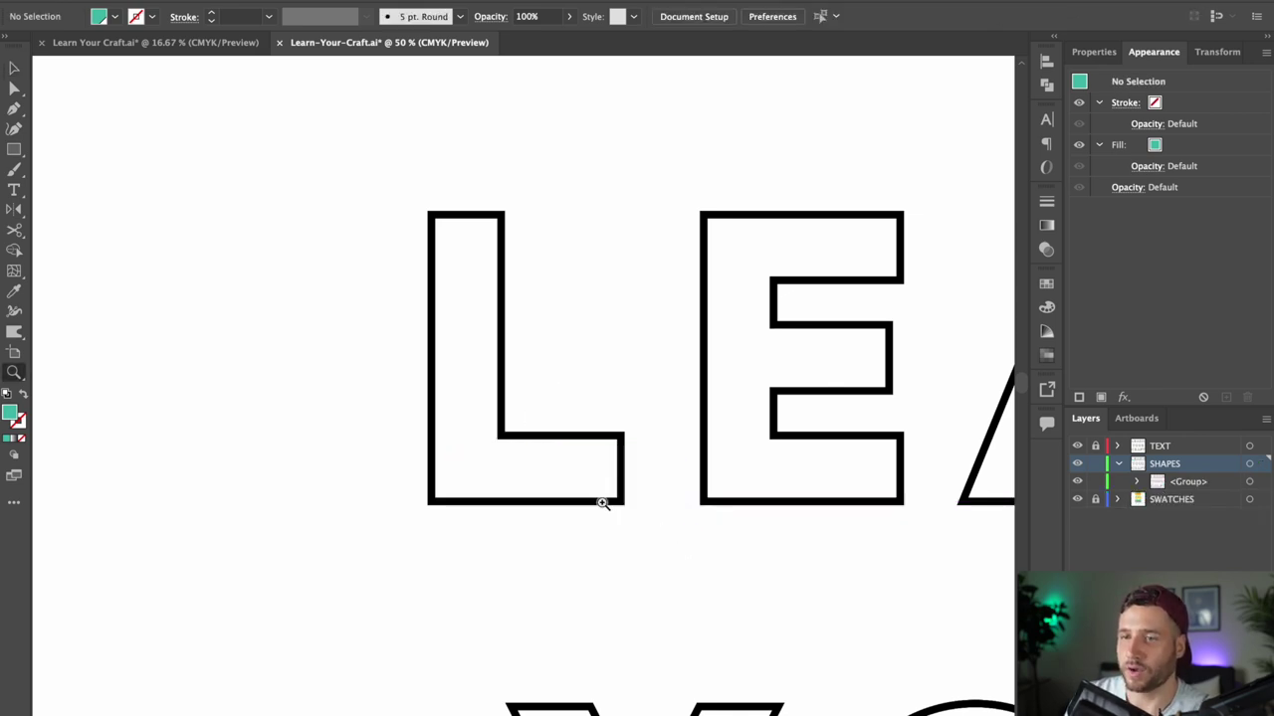
click(605, 504)
key(m)
drag(471, 290, 548, 357)
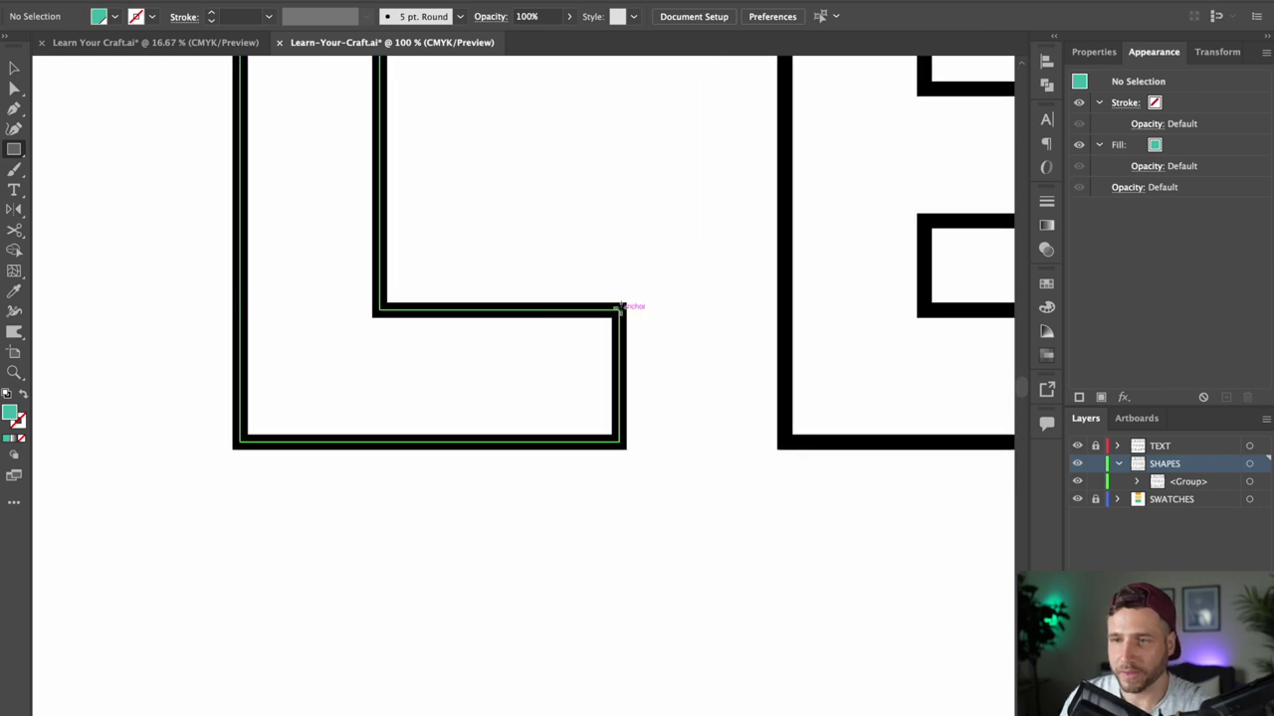
mouse_move(618, 309)
mouse_down()
mouse_move(389, 427)
mouse_move(241, 444)
mouse_up()
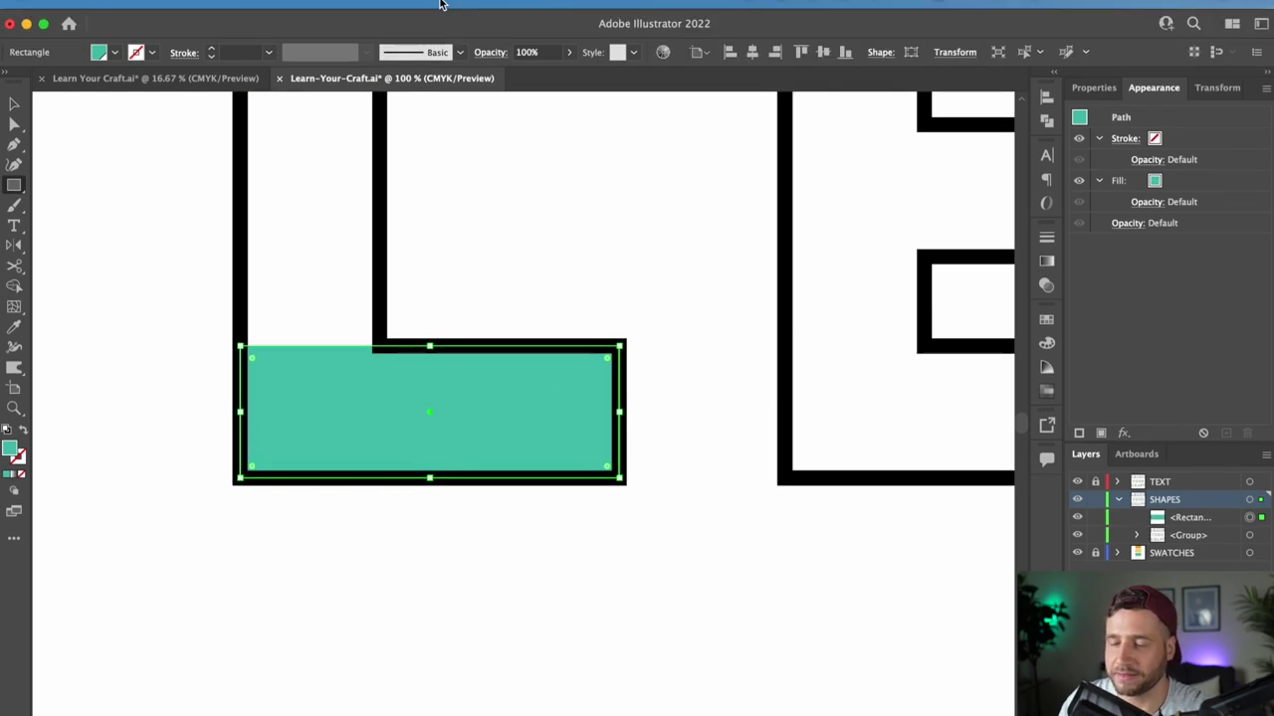
click(390, 11)
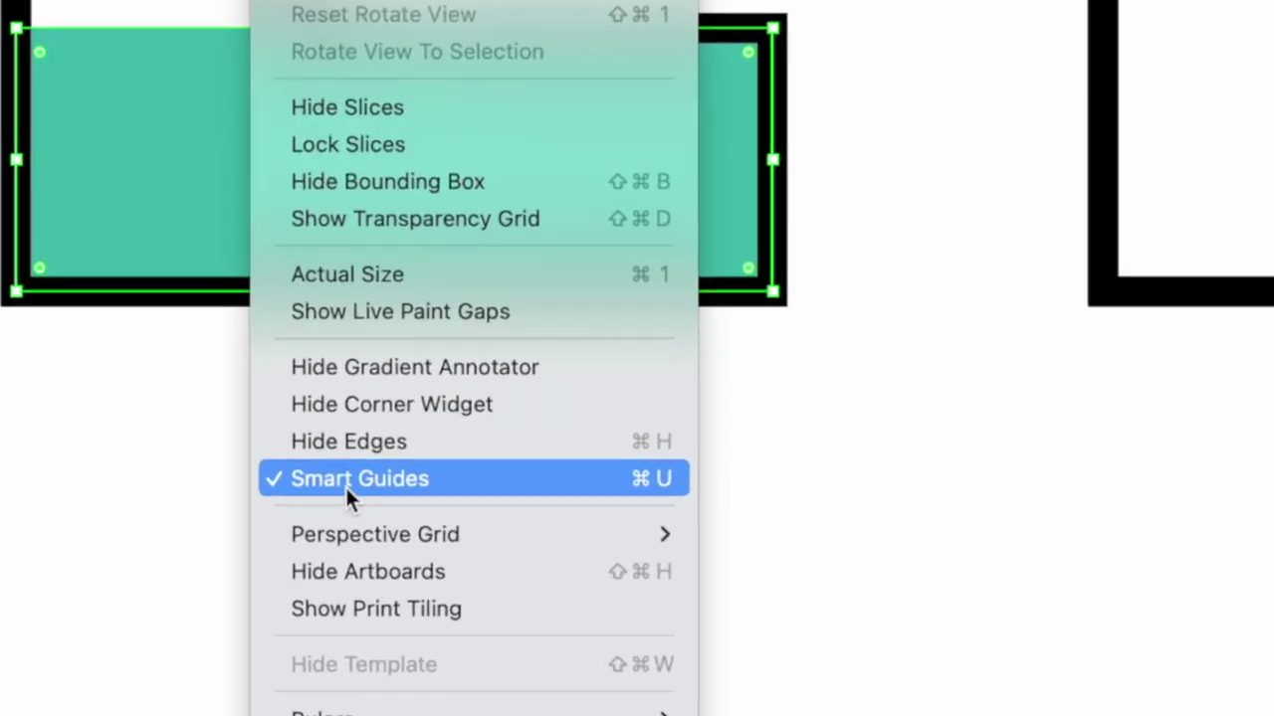
click(345, 481)
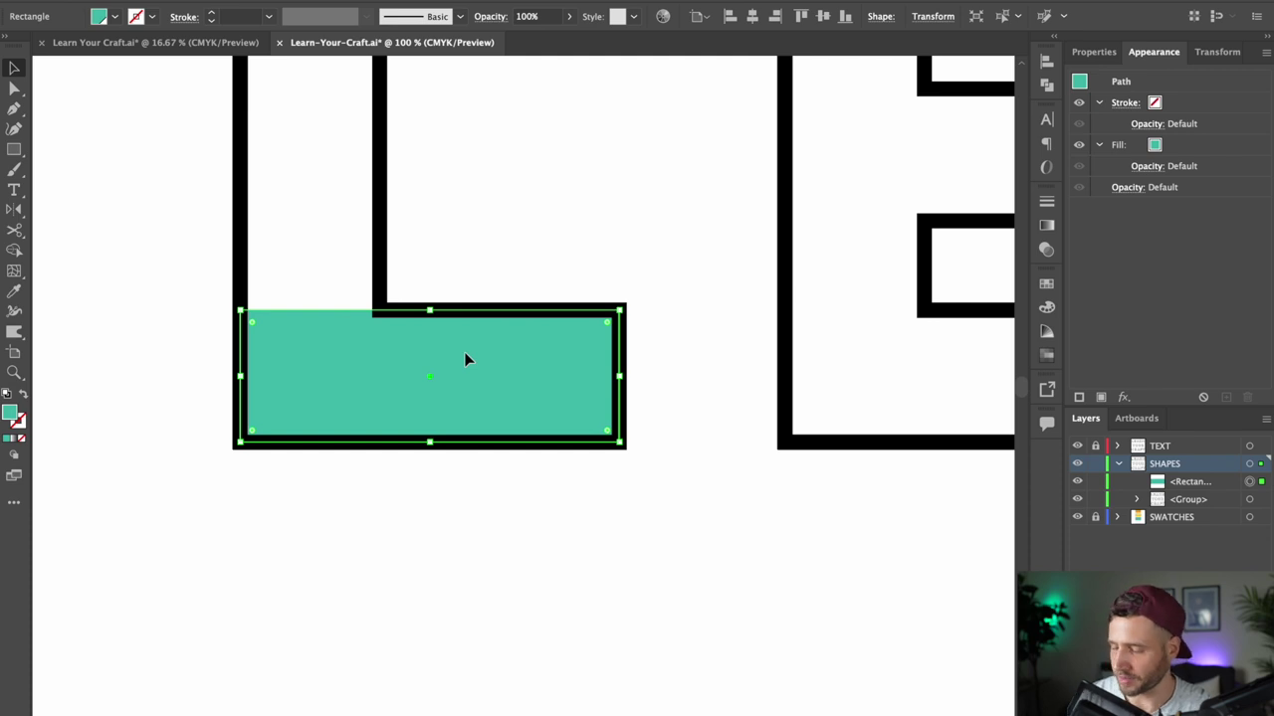
- Nudge the teal rectangle down and to the right so it is offset from the L's outline, and deselect it
key(Down)
key(Down)
key(Right)
key(Right)
key(Right)
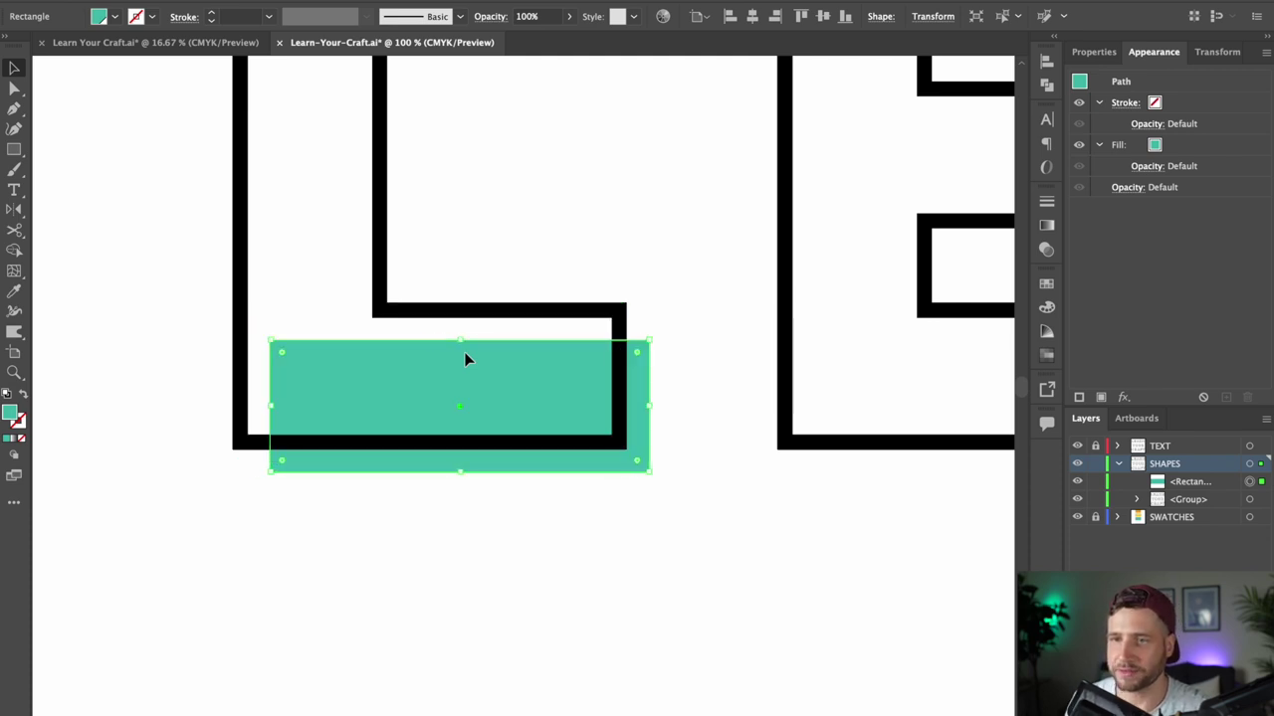
key(Down)
click(526, 235)
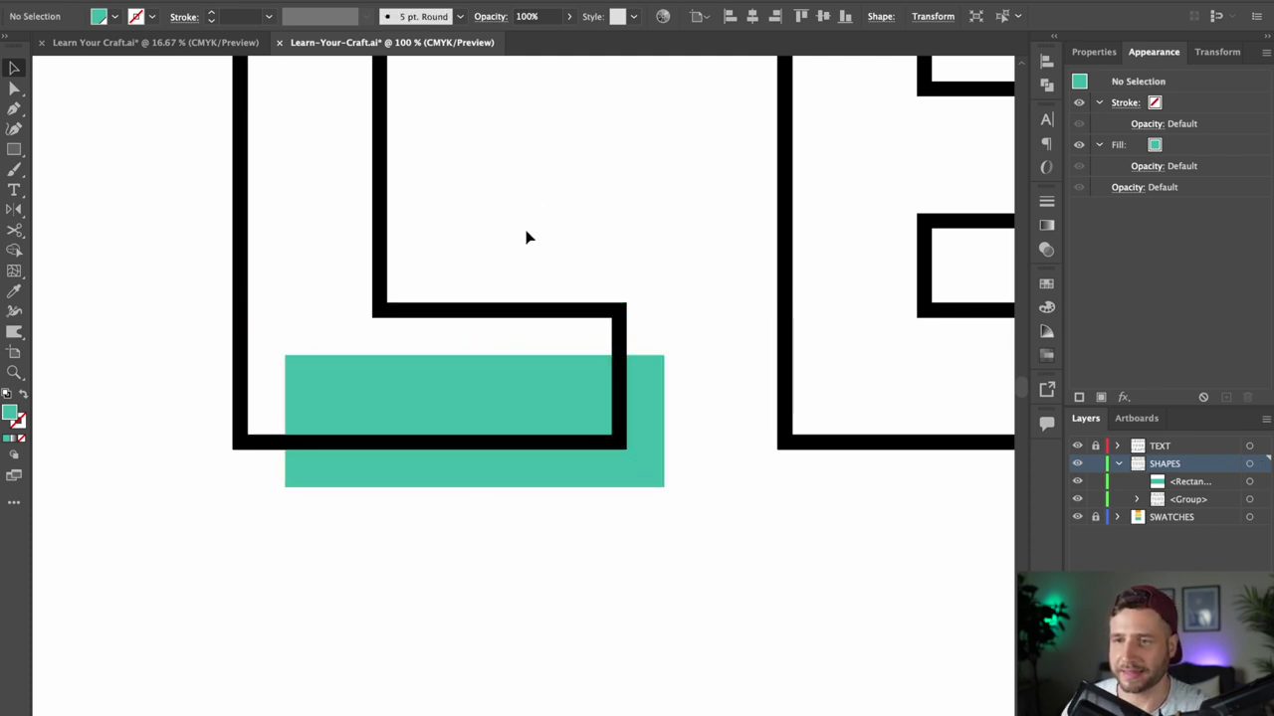
- Copy the left vertical segment of the outlined E in LEARN and paste it in front as a separate path
key(z)
alt+click(544, 321)
alt+click(547, 355)
alt+click(549, 357)
alt+click(550, 364)
drag(677, 345, 526, 249)
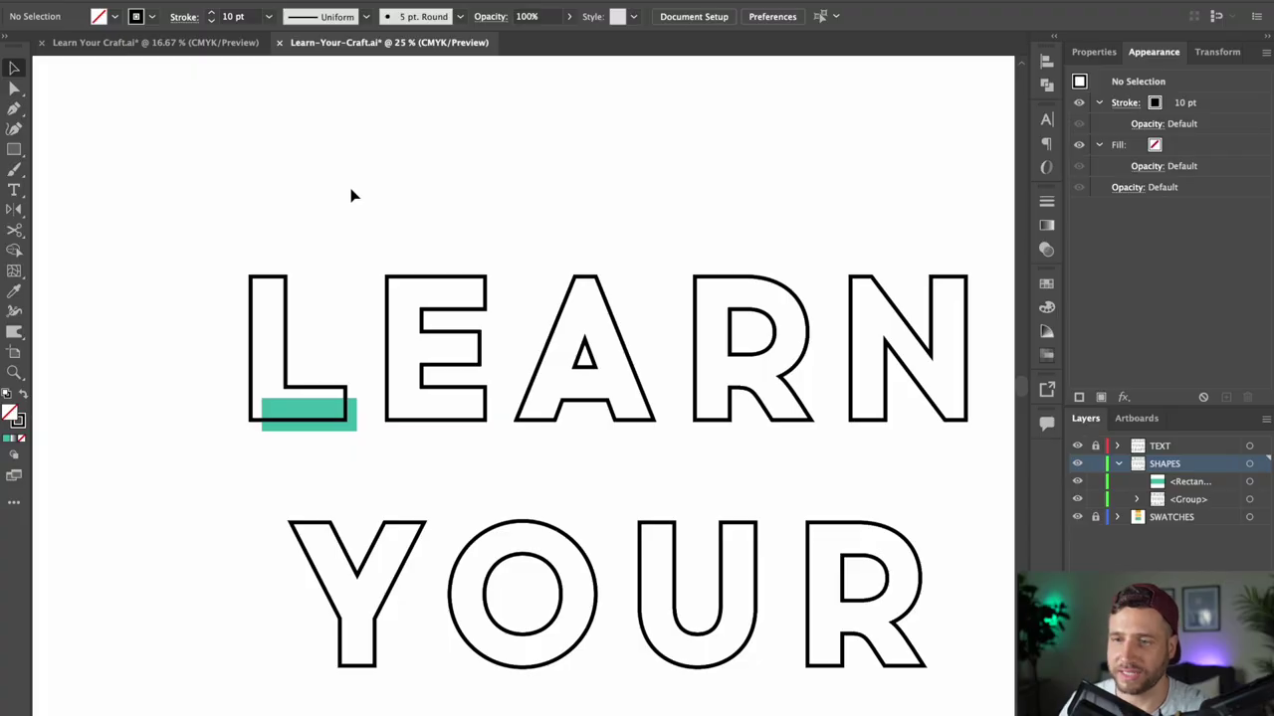
key(a)
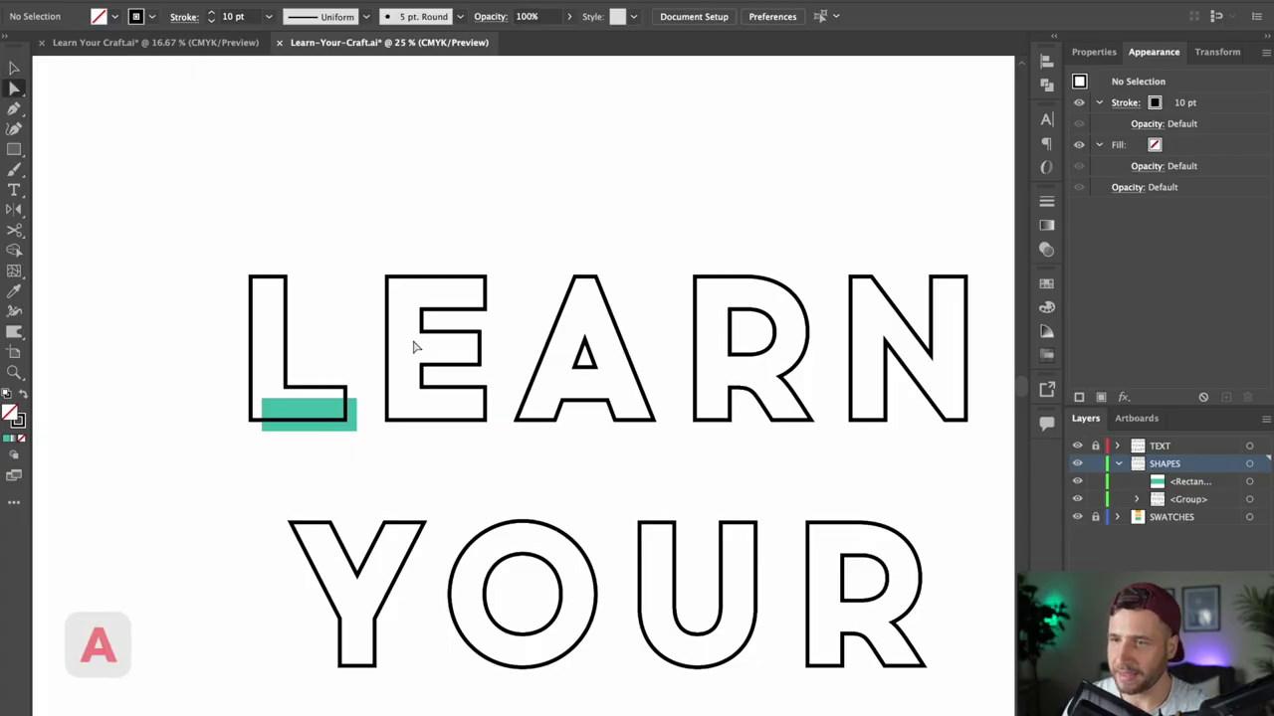
drag(369, 299, 398, 370)
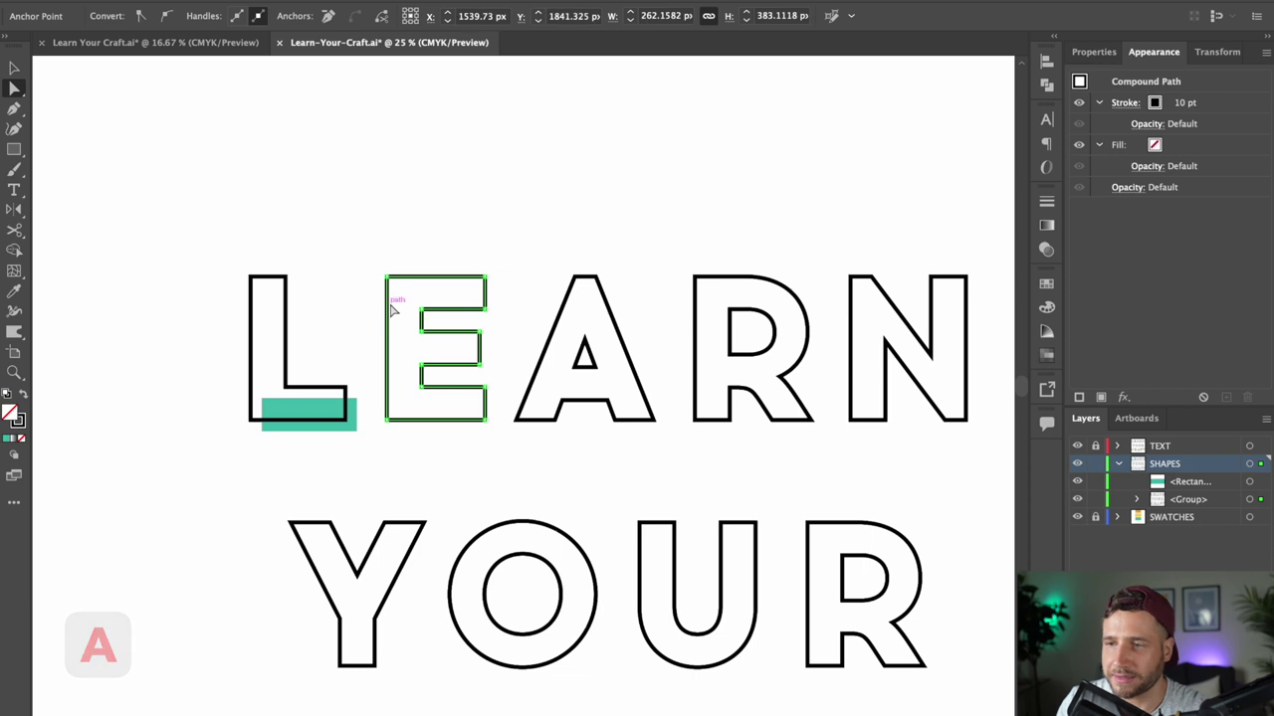
click(474, 216)
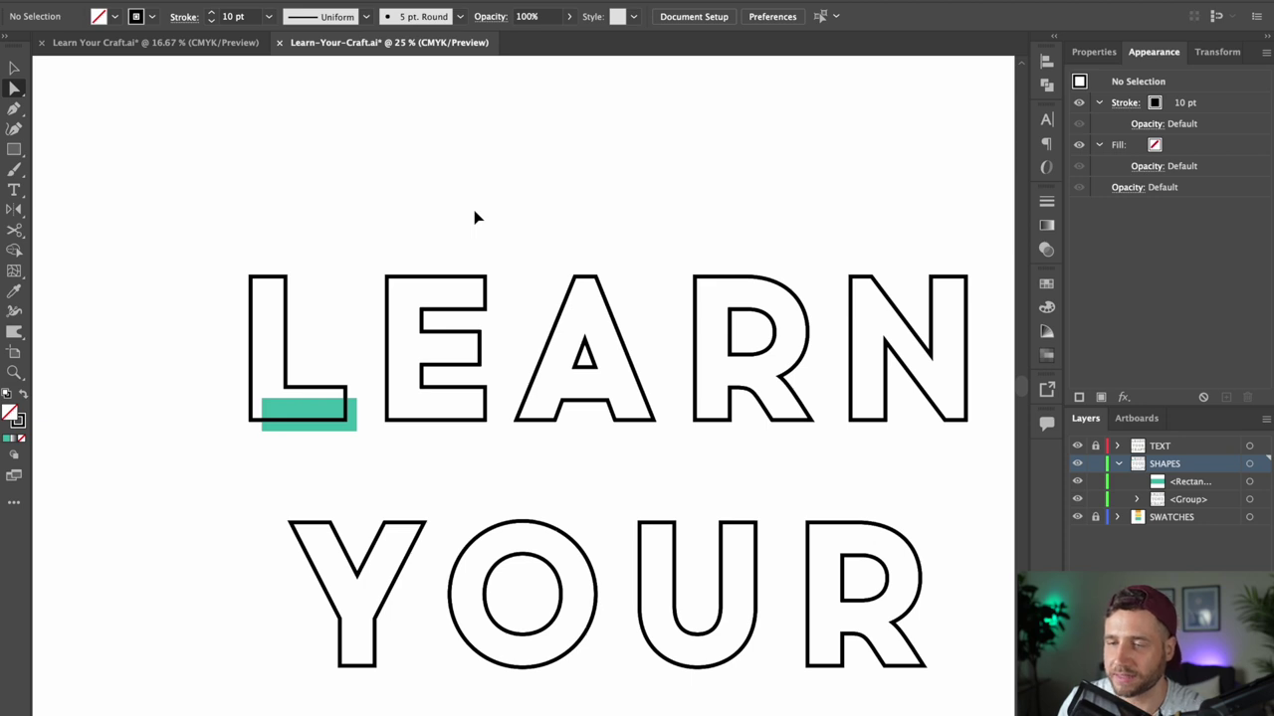
key(ctrl+f)
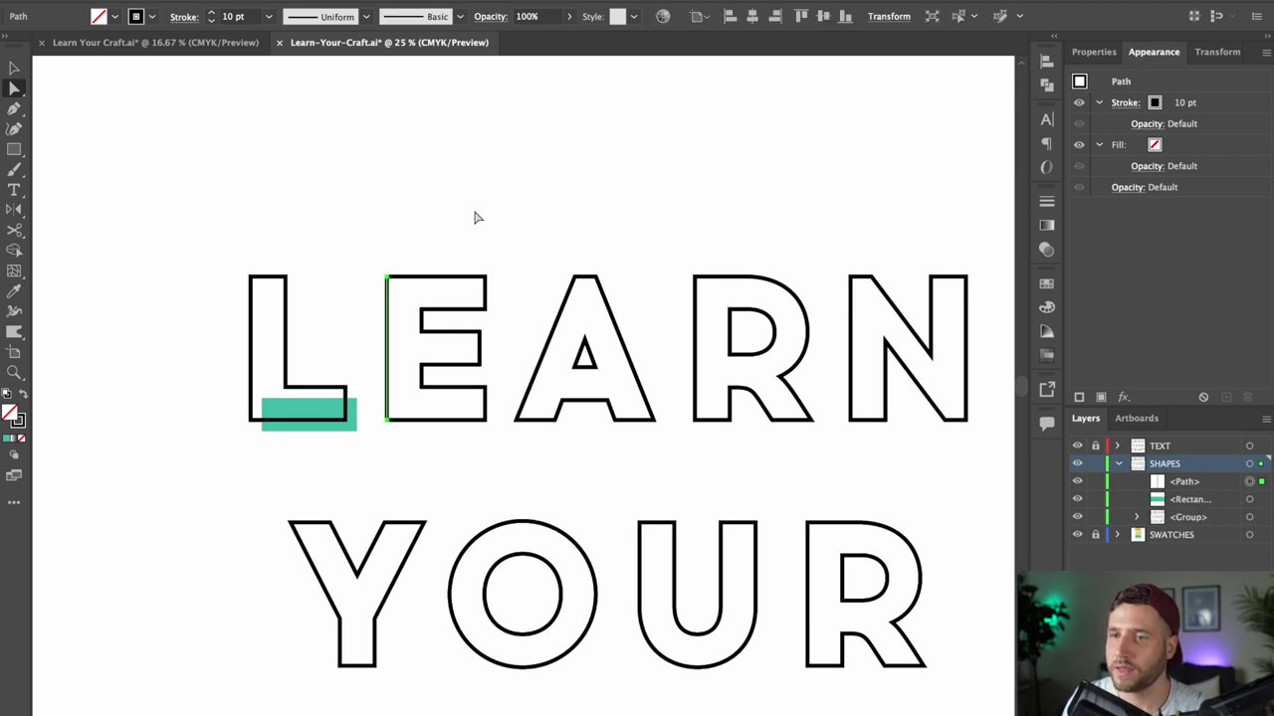
- Nudge the copied segment left and slightly up, clear of the E, and change its stroke colour to orange
key(Left)
key(Left)
key(Left)
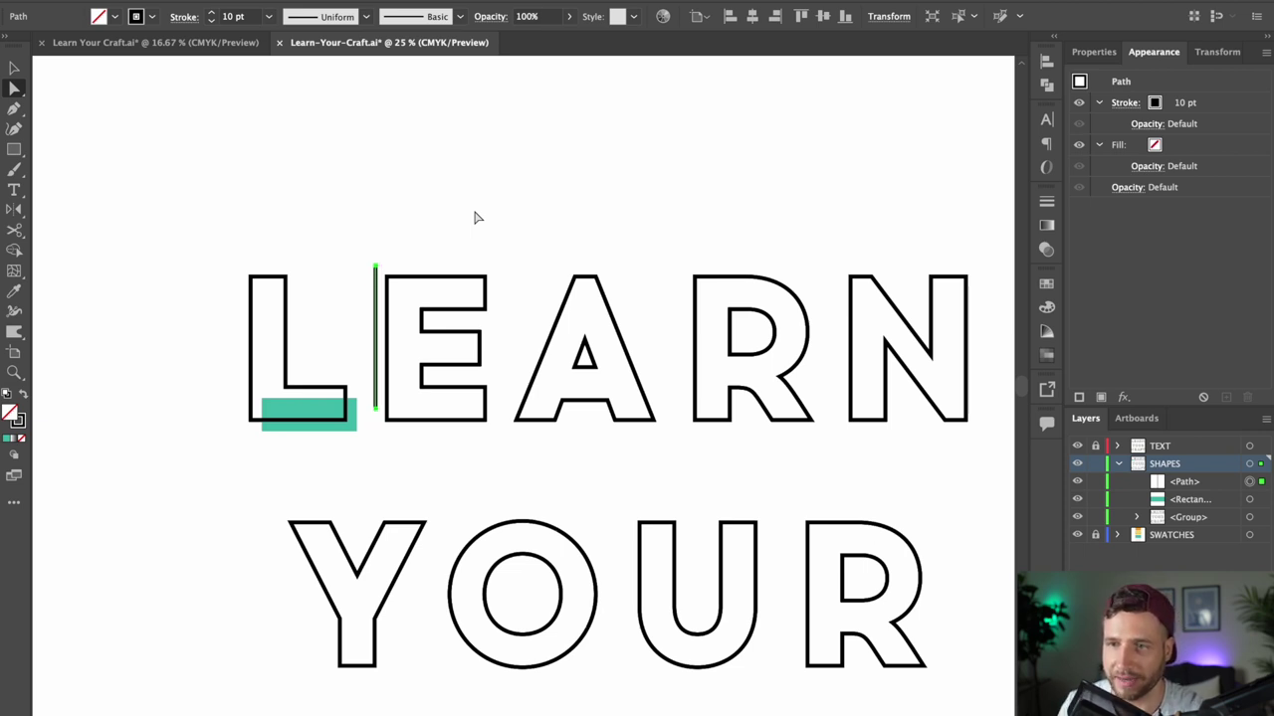
click(137, 20)
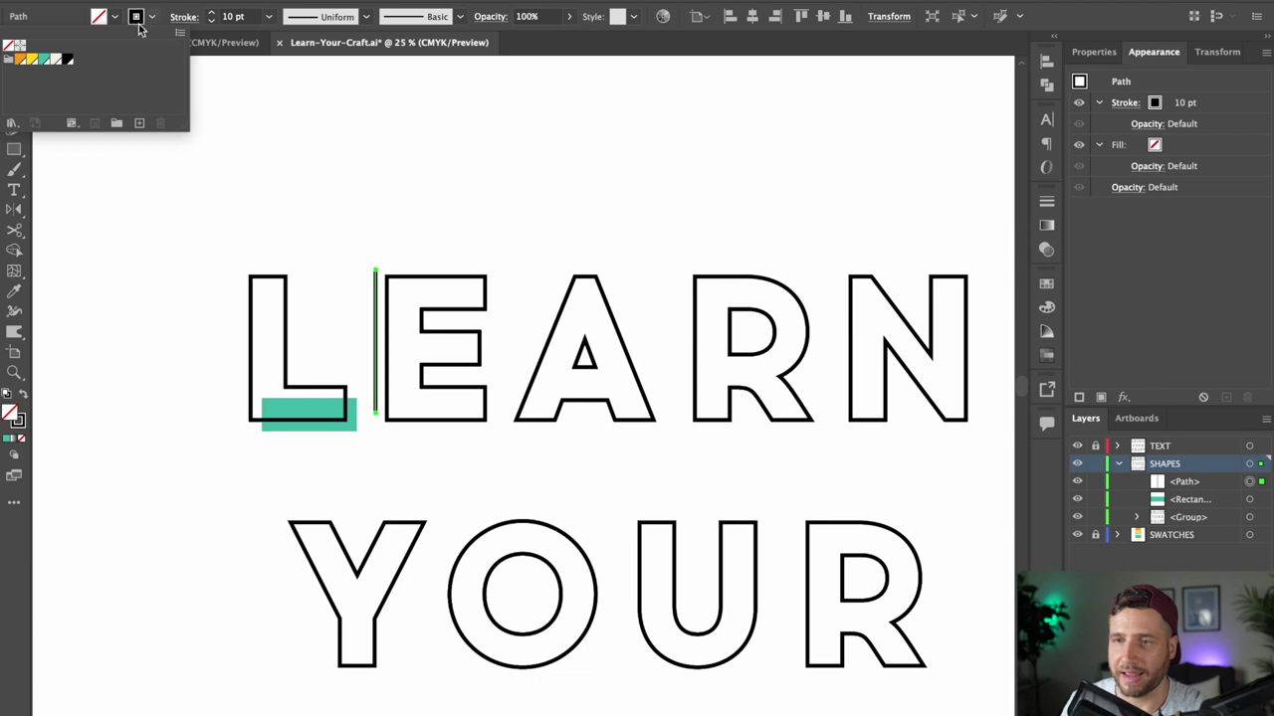
click(20, 62)
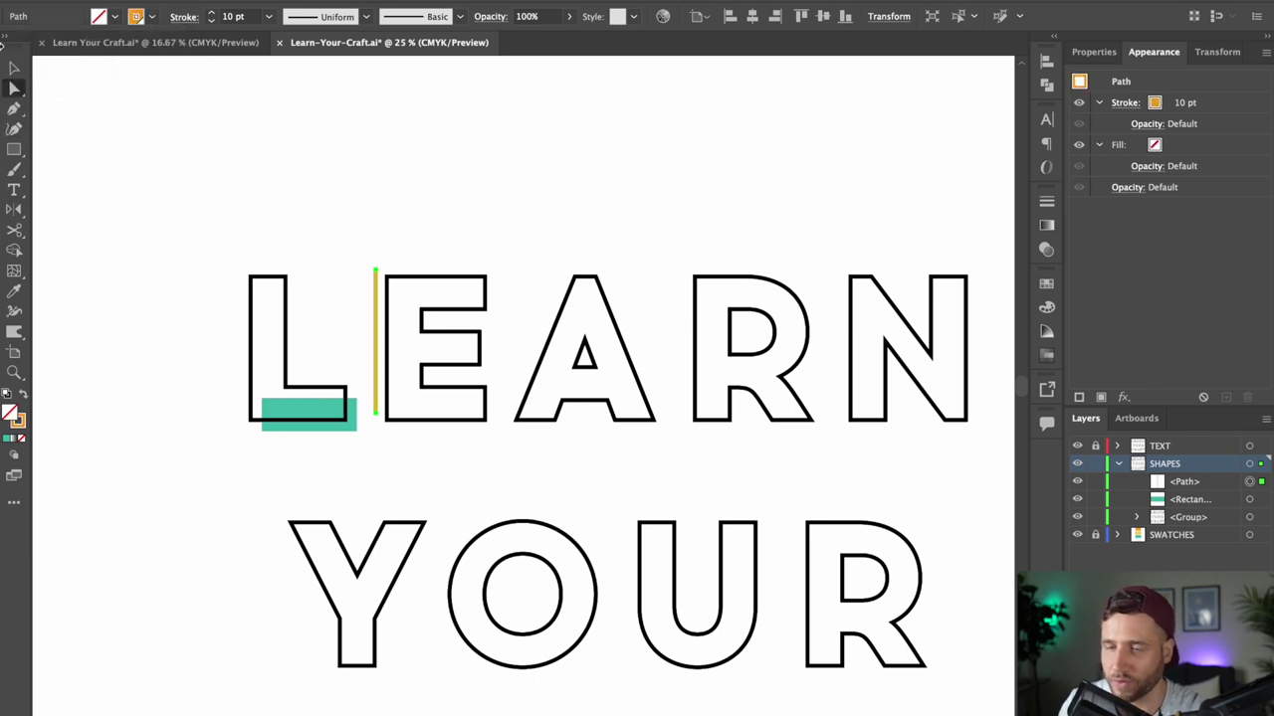
click(564, 247)
- Nudge the orange line slightly closer to the E and deselect it
scroll(393, 182, down, 3)
scroll(393, 182, right, 3)
scroll(393, 182, up, 3)
scroll(478, 226, left, 3)
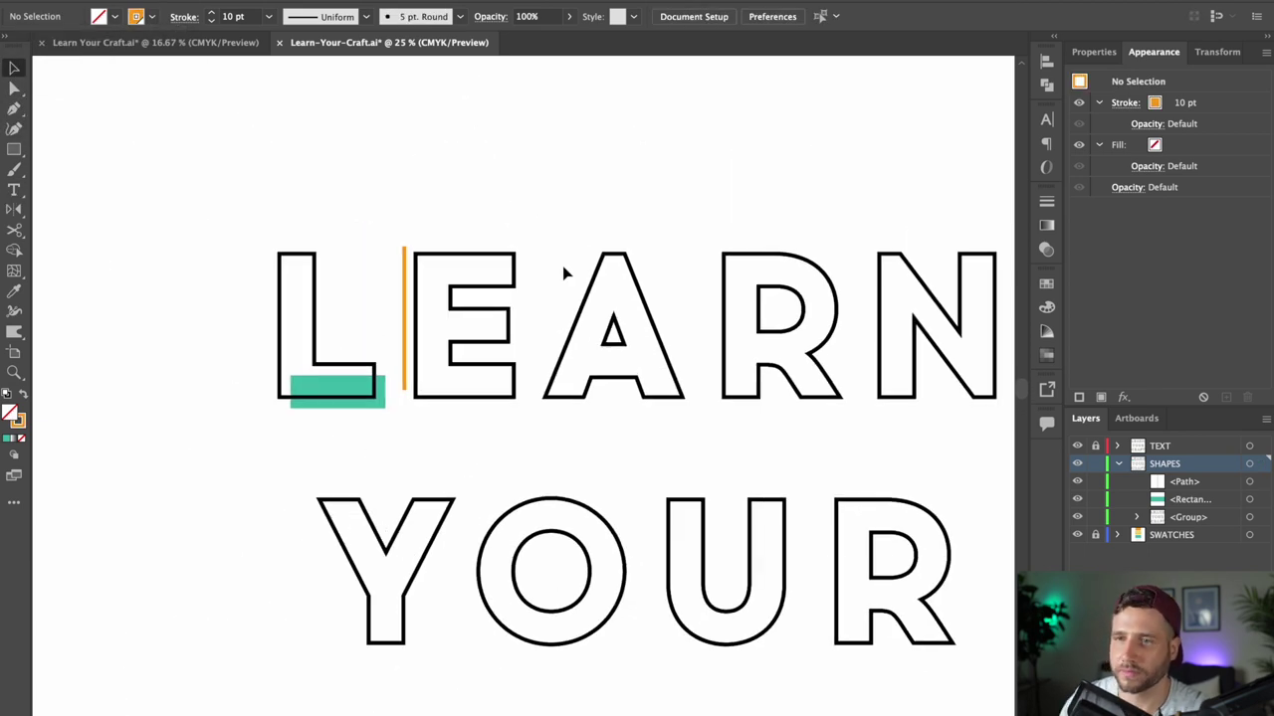
click(406, 293)
click(458, 227)
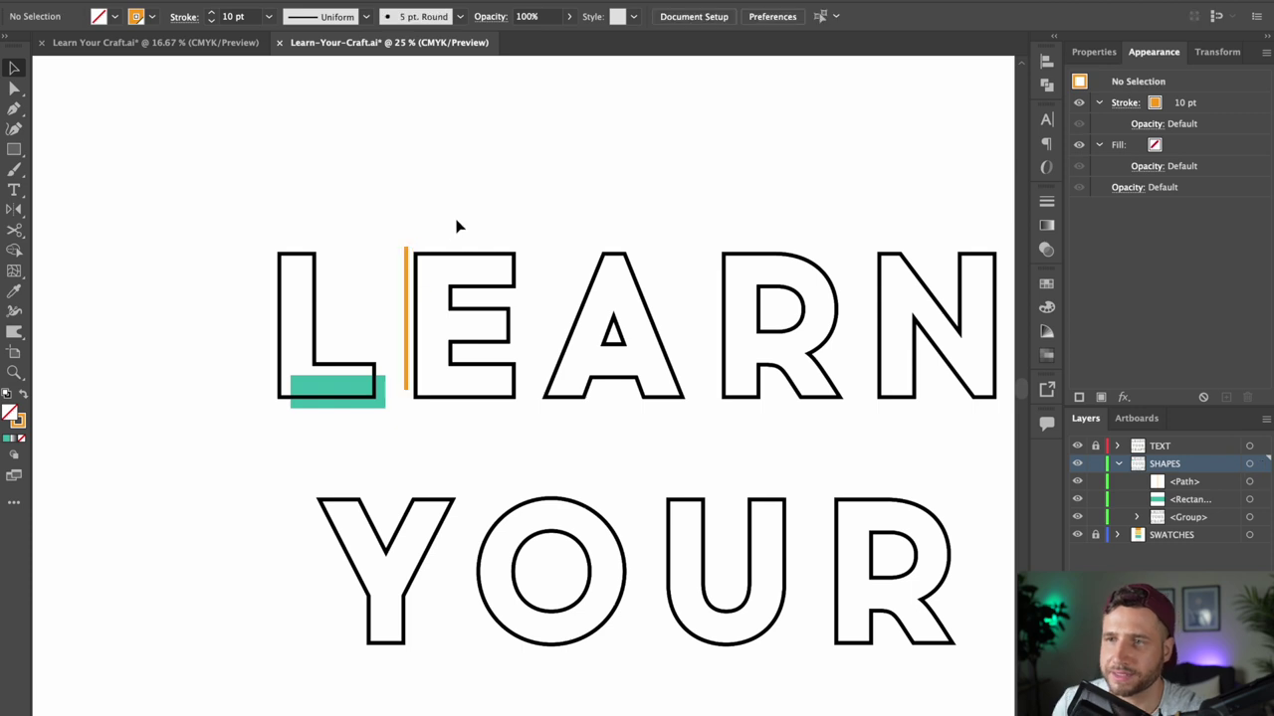
- Give the orange line beside the E a round cap and deselect it
key(super+equal)
key(super+equal)
click(464, 369)
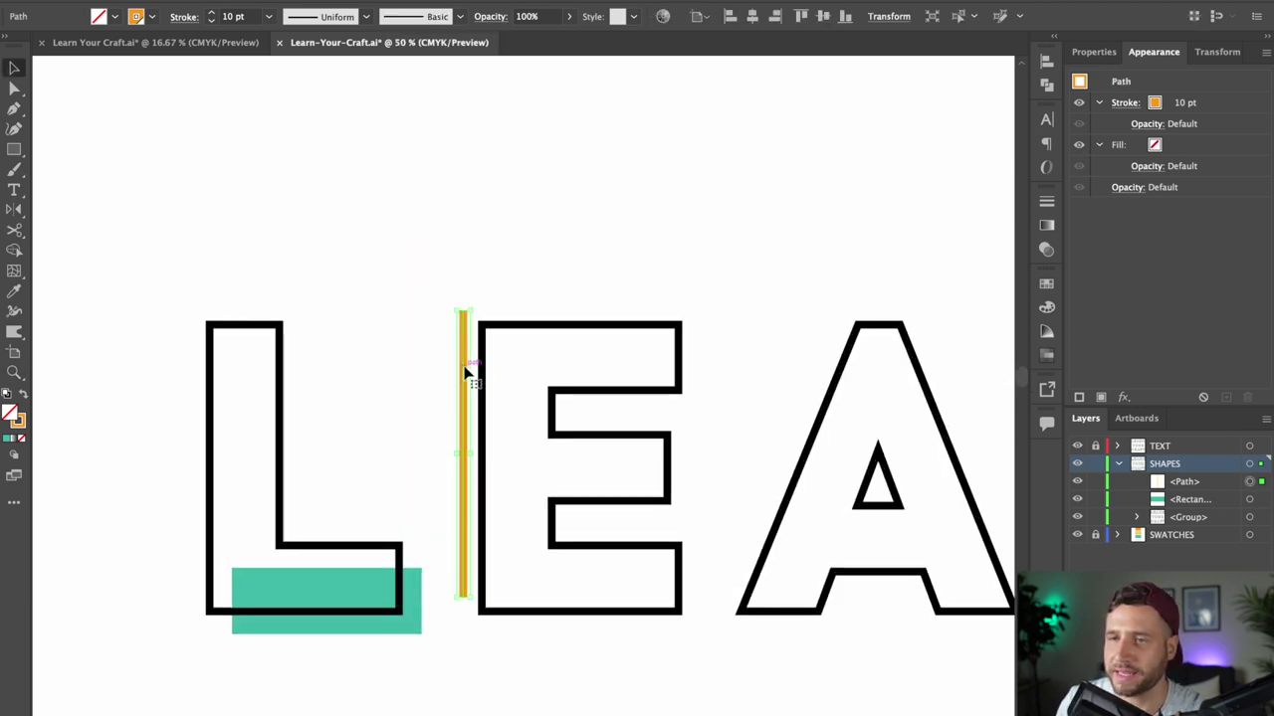
click(1049, 203)
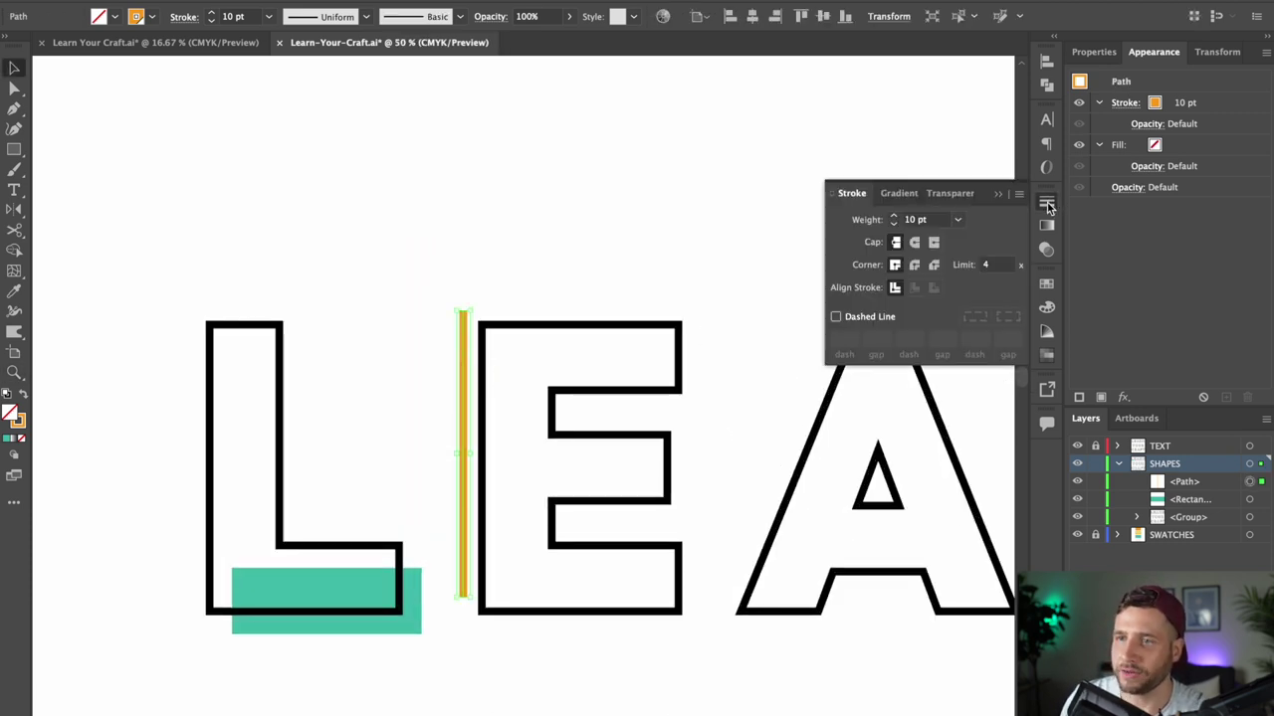
click(435, 9)
scroll(637, 408, down, 5)
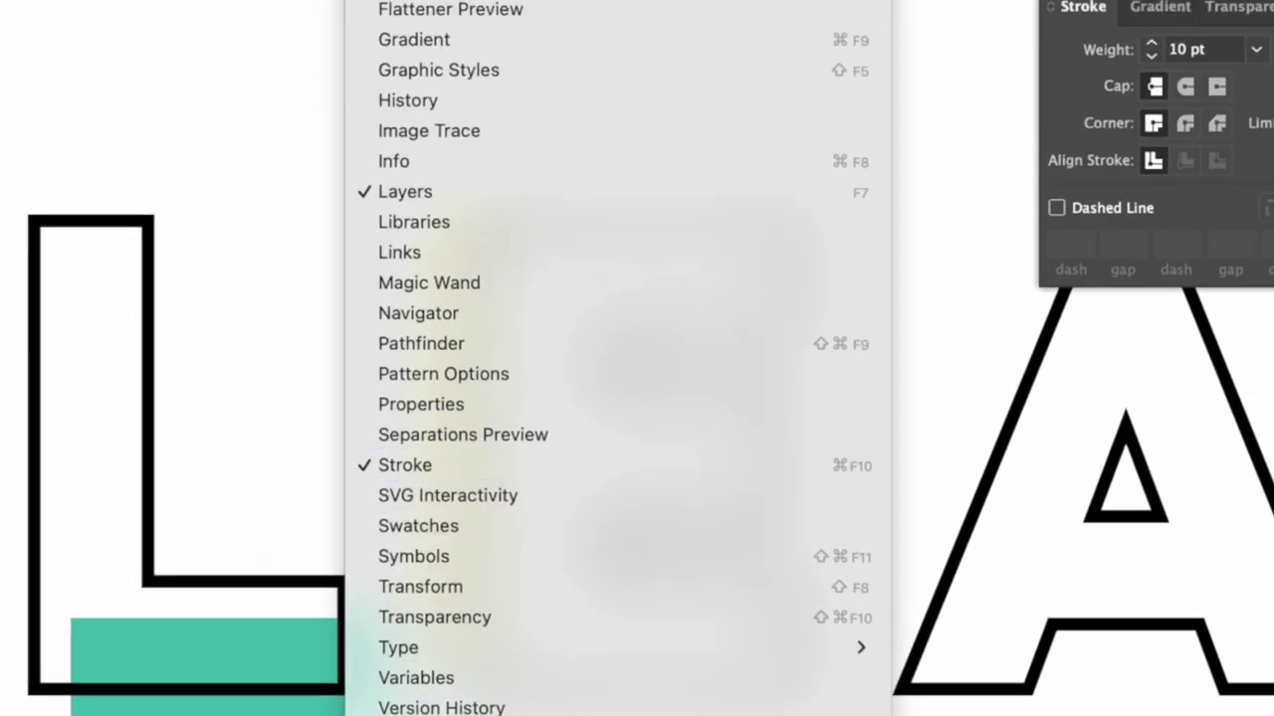
click(1061, 210)
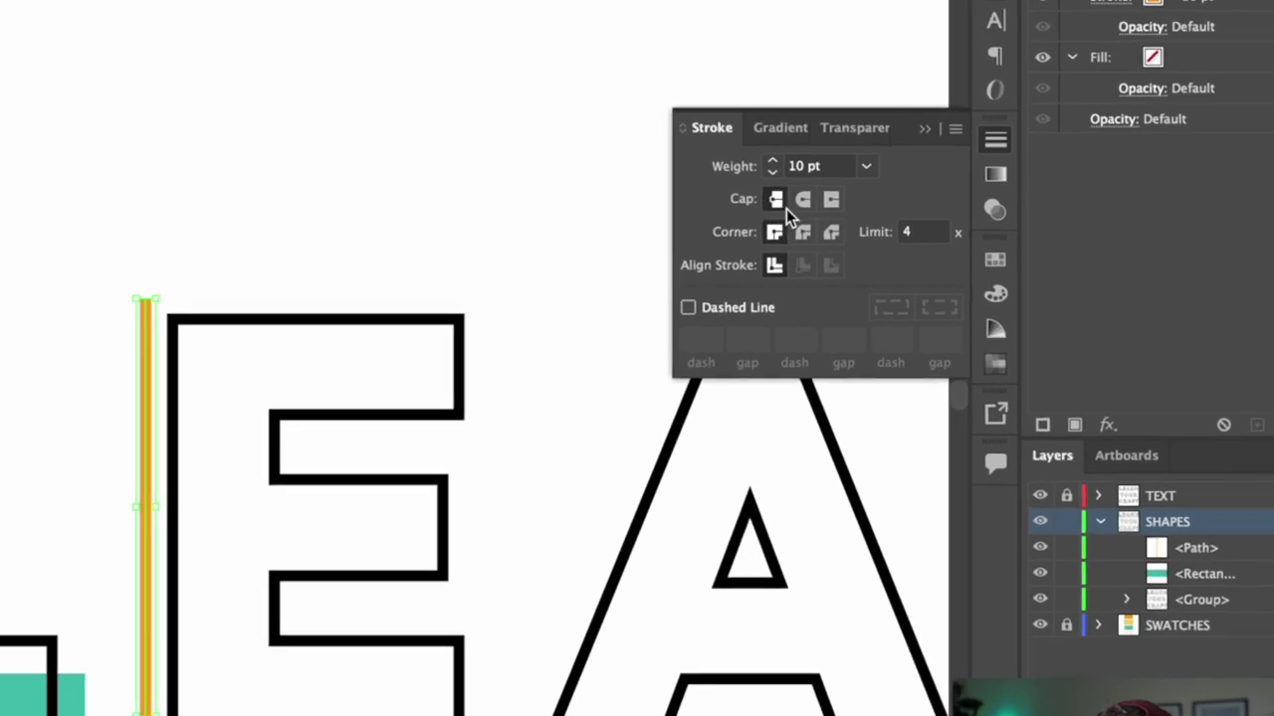
click(803, 199)
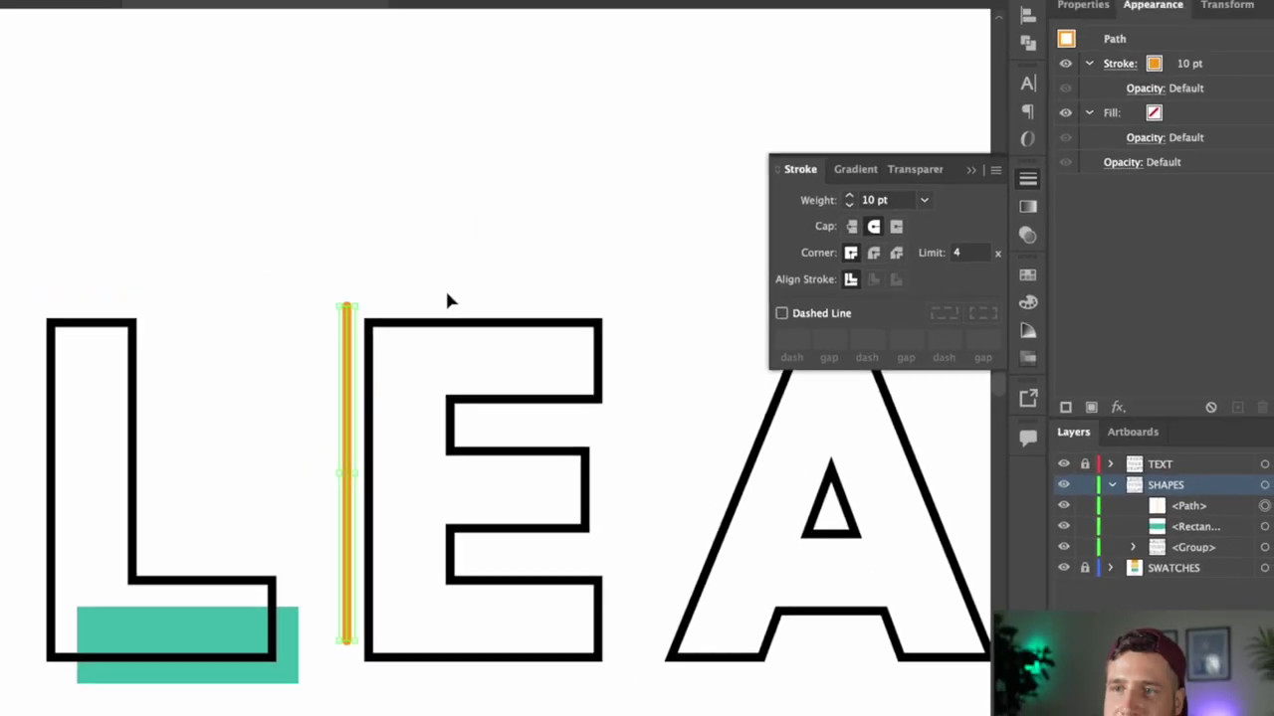
click(447, 295)
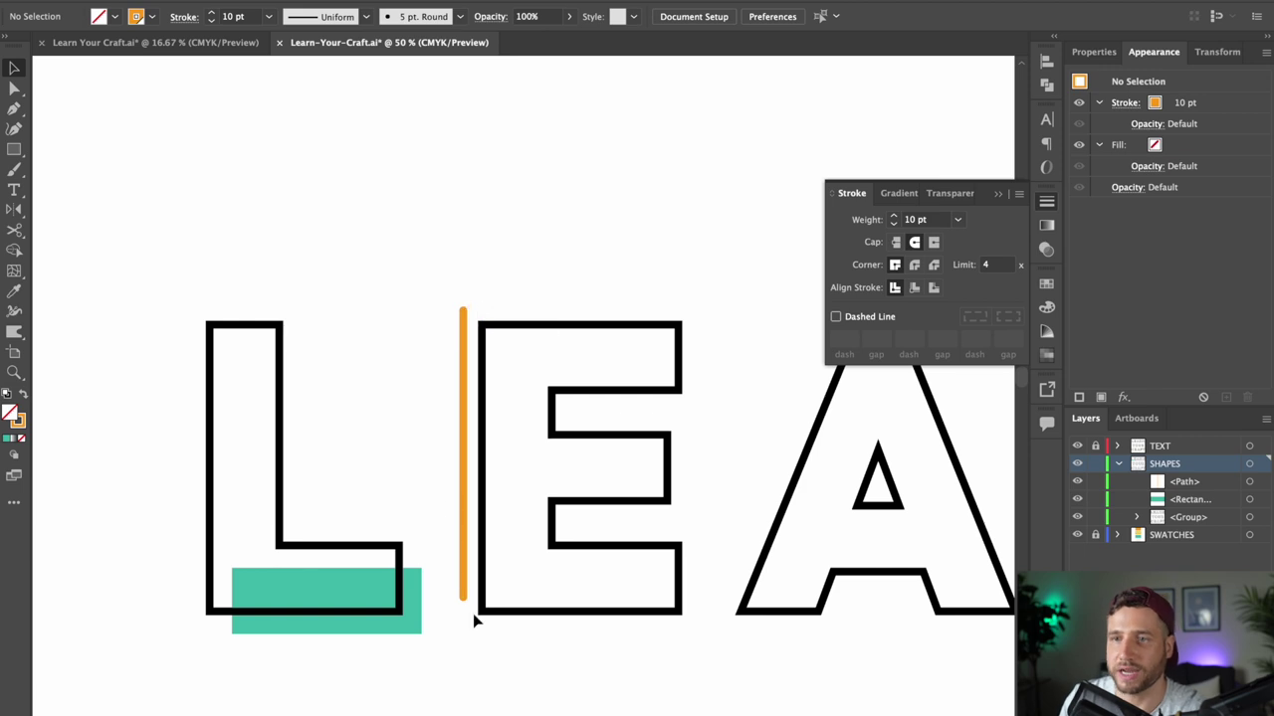
- Copy the whole outlined A in LEARN and paste the copy in front, exactly over the original
key(z)
alt+click(636, 528)
alt+click(632, 475)
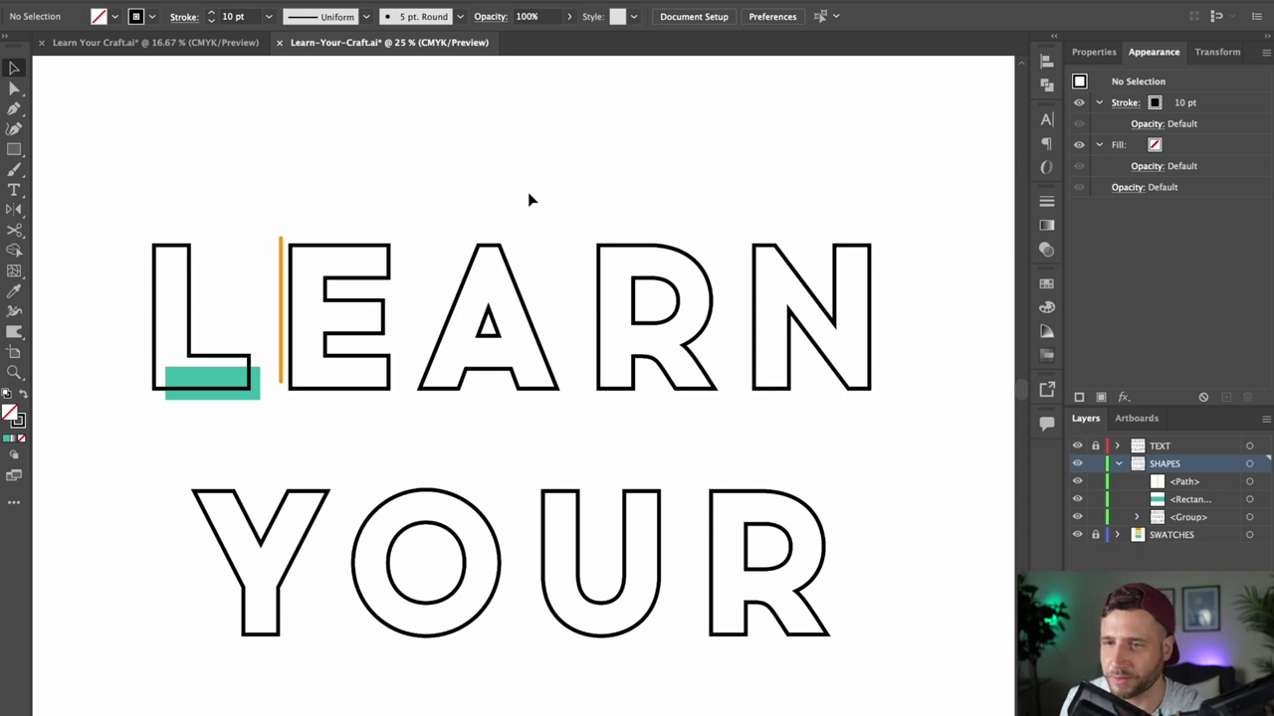
key(a)
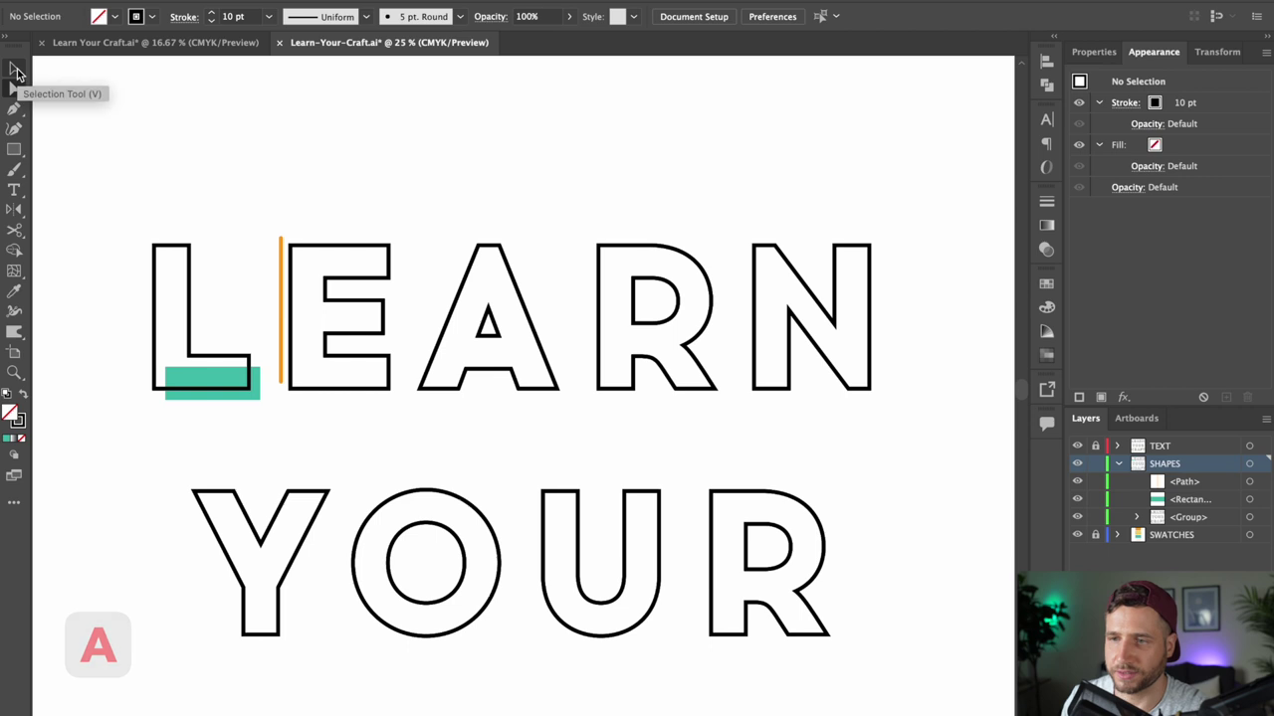
click(422, 217)
drag(422, 217, 573, 430)
key(super)
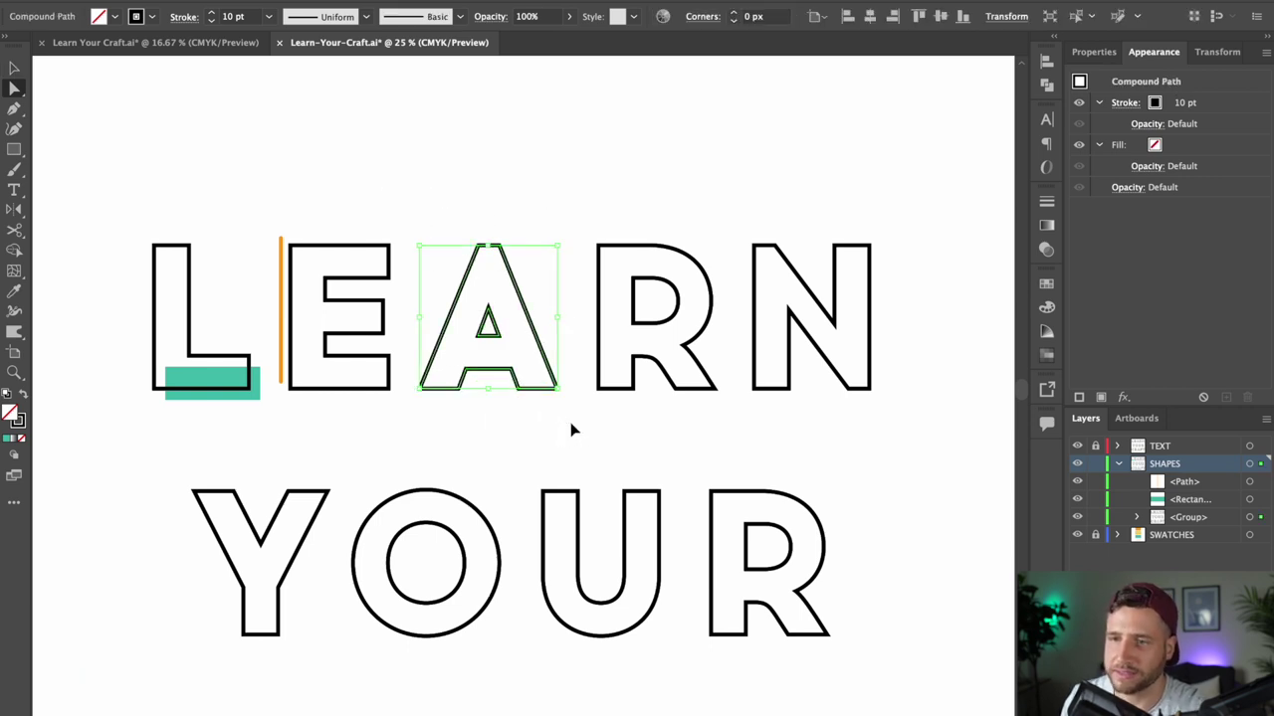
key(super+c)
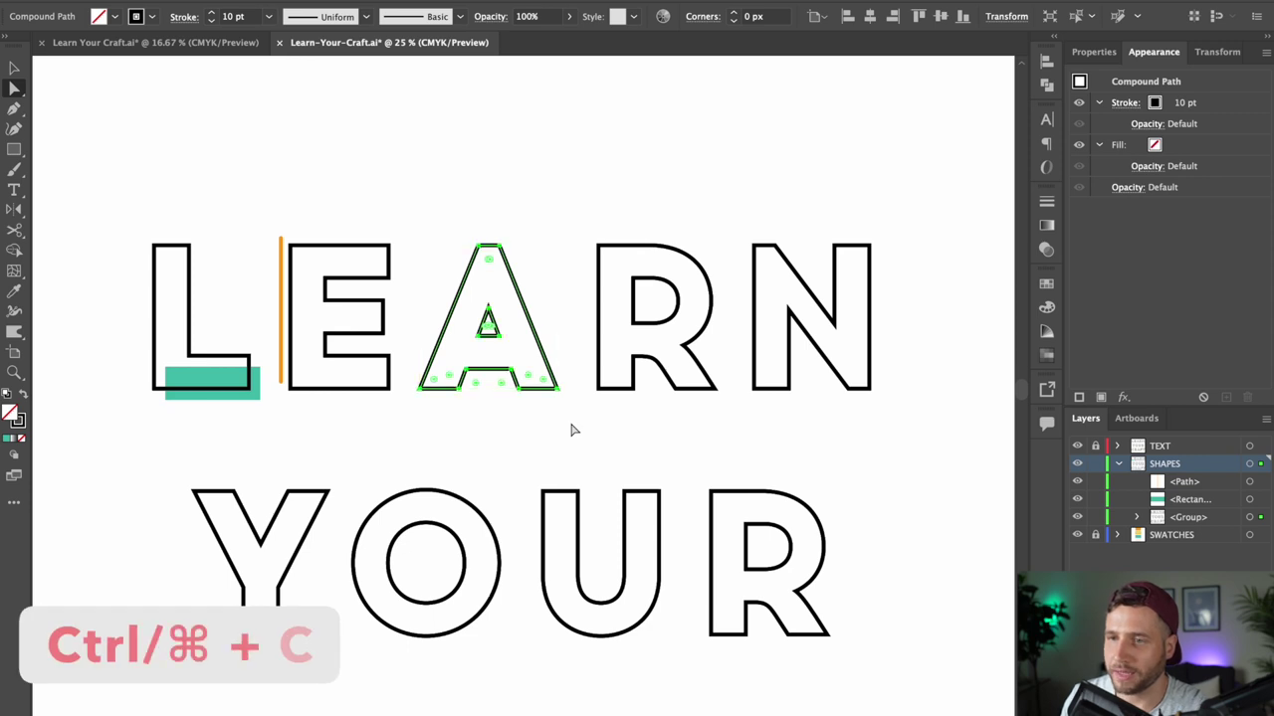
click(551, 227)
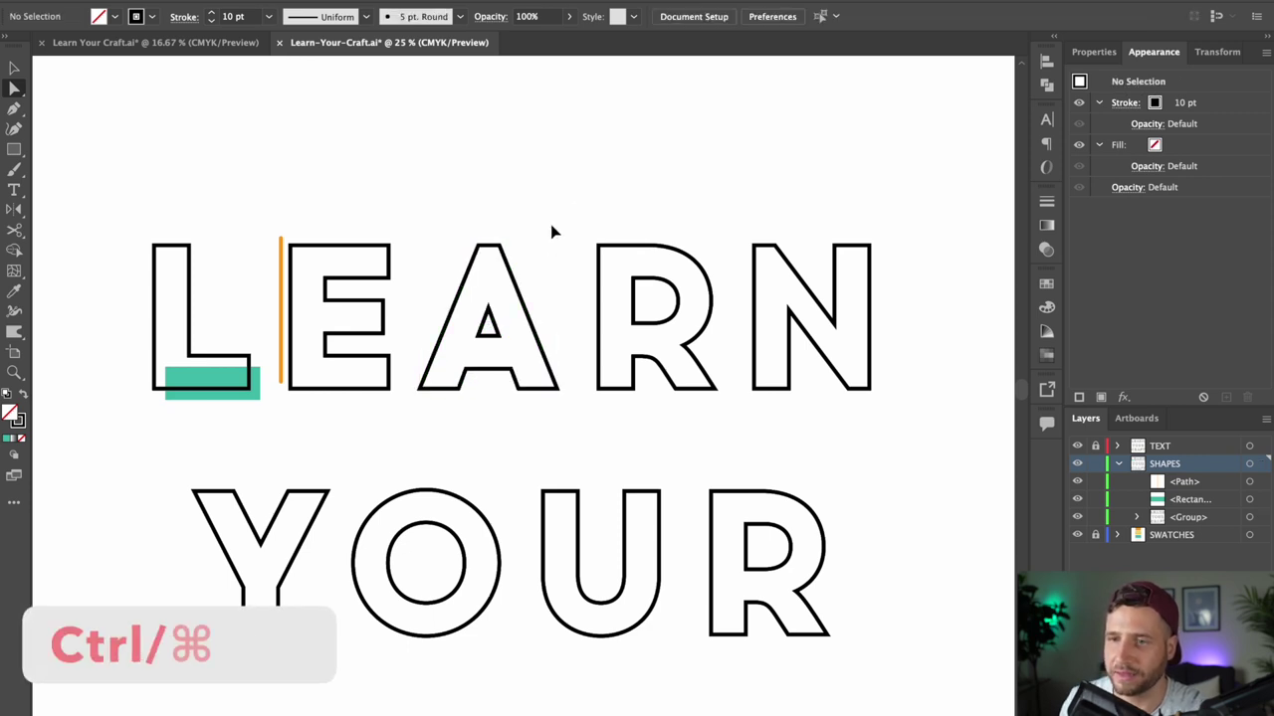
key(super+f)
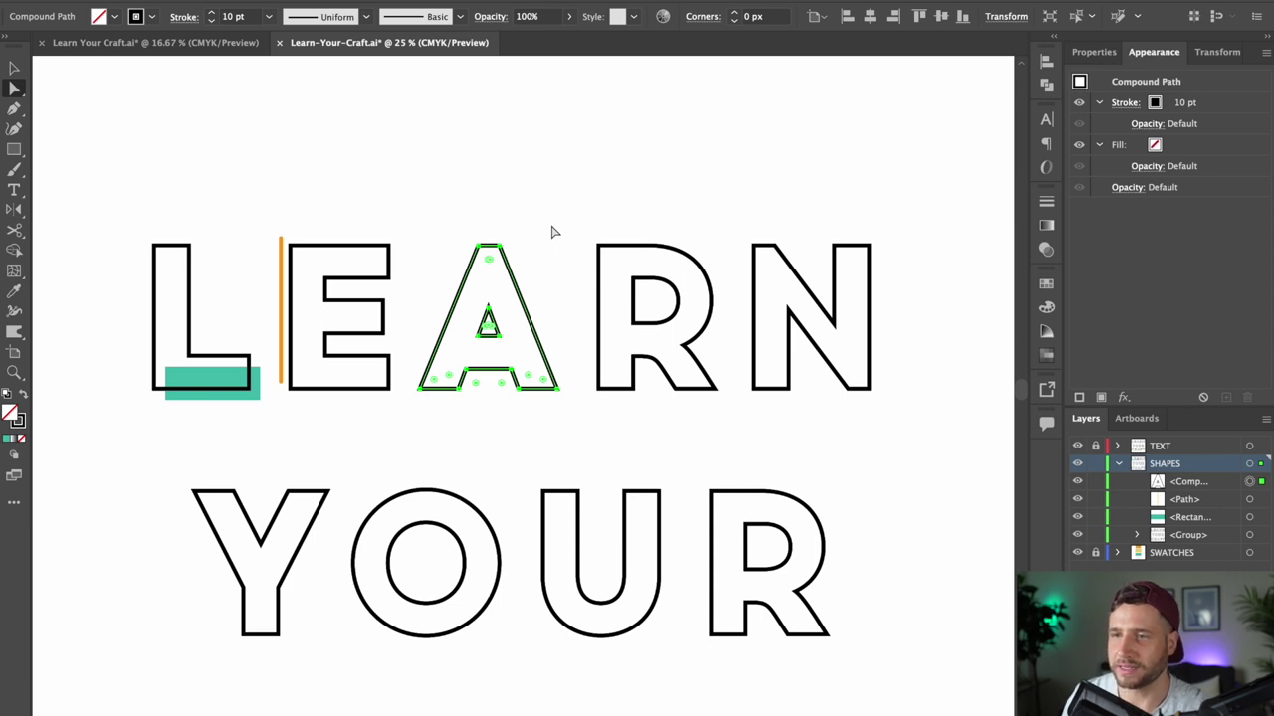
- Swap the pasted A's stroke and fill, and set its fill colour to yellow
key(shift+x)
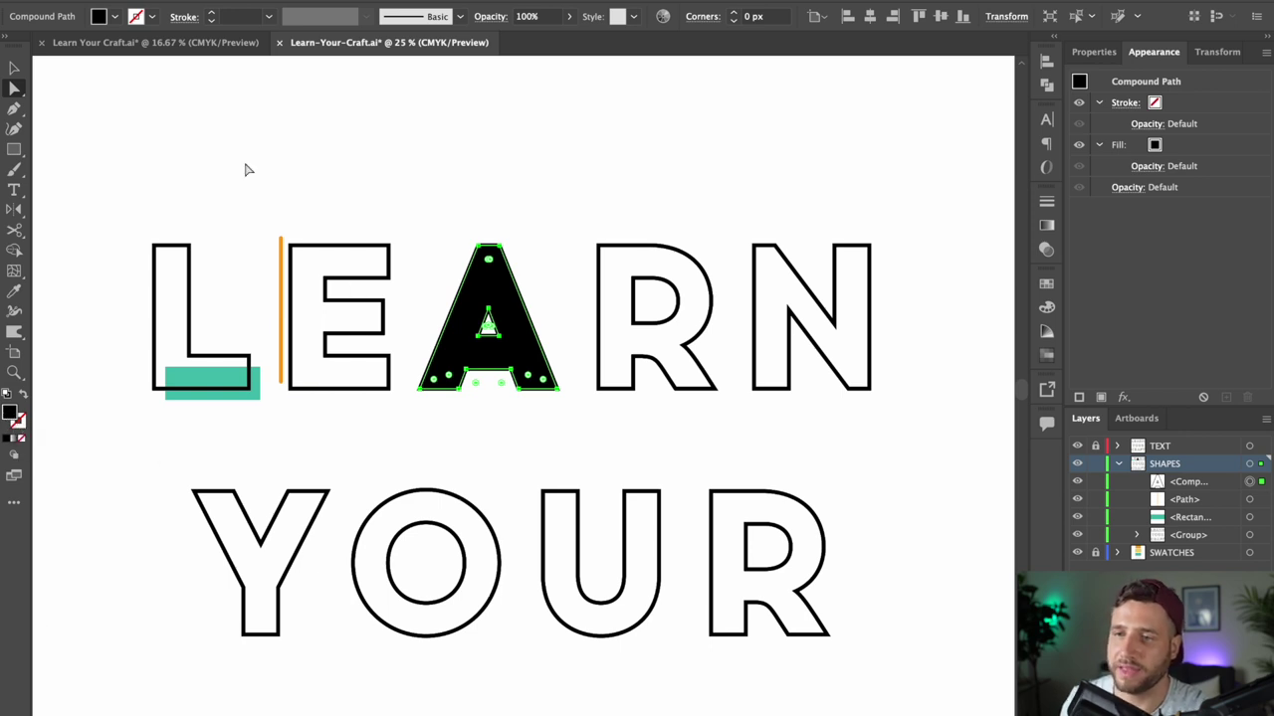
click(114, 16)
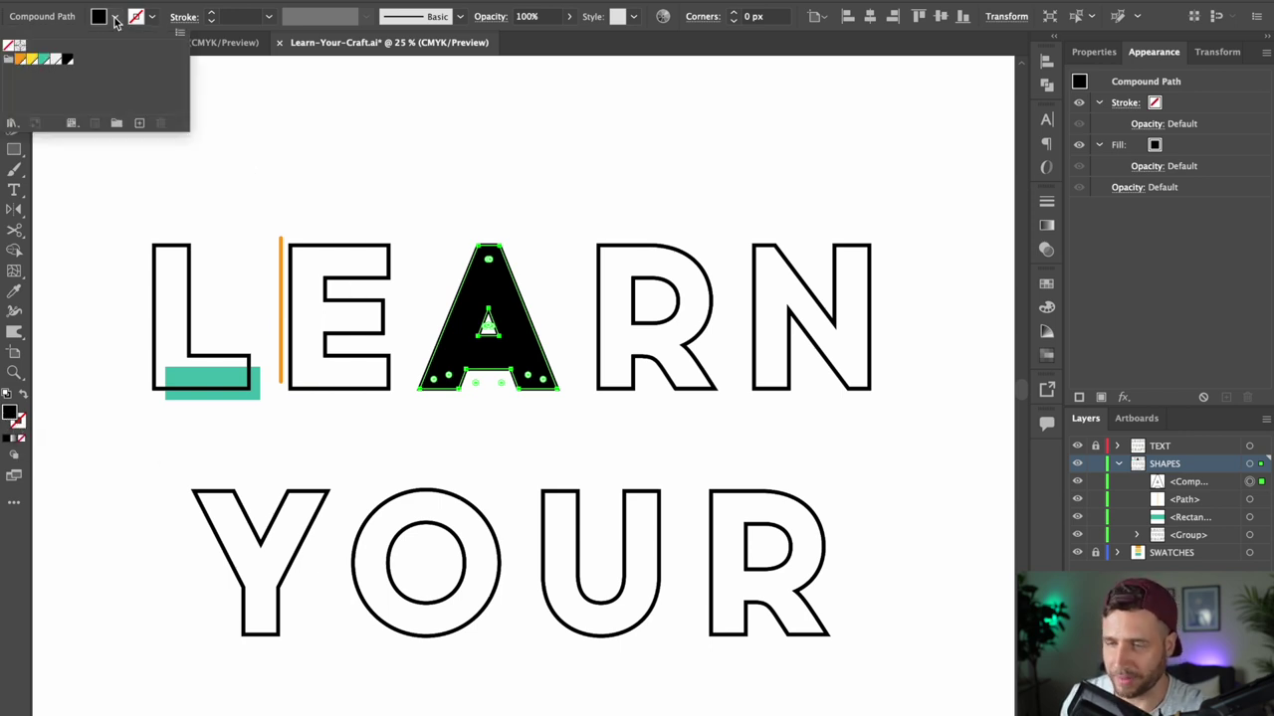
click(33, 60)
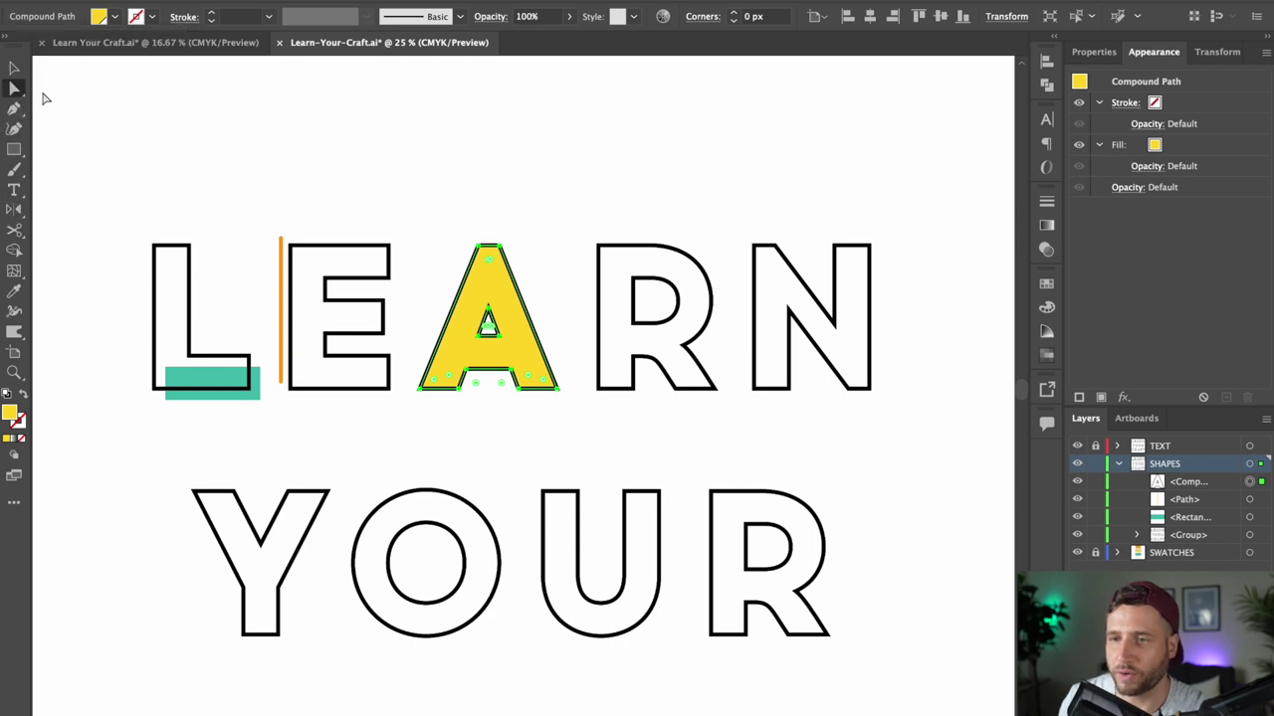
- Nudge the yellow A down and to the right so it is offset from its outline, and deselect it
key(Right)
key(Down)
key(Right)
key(Down)
key(Right)
key(Down)
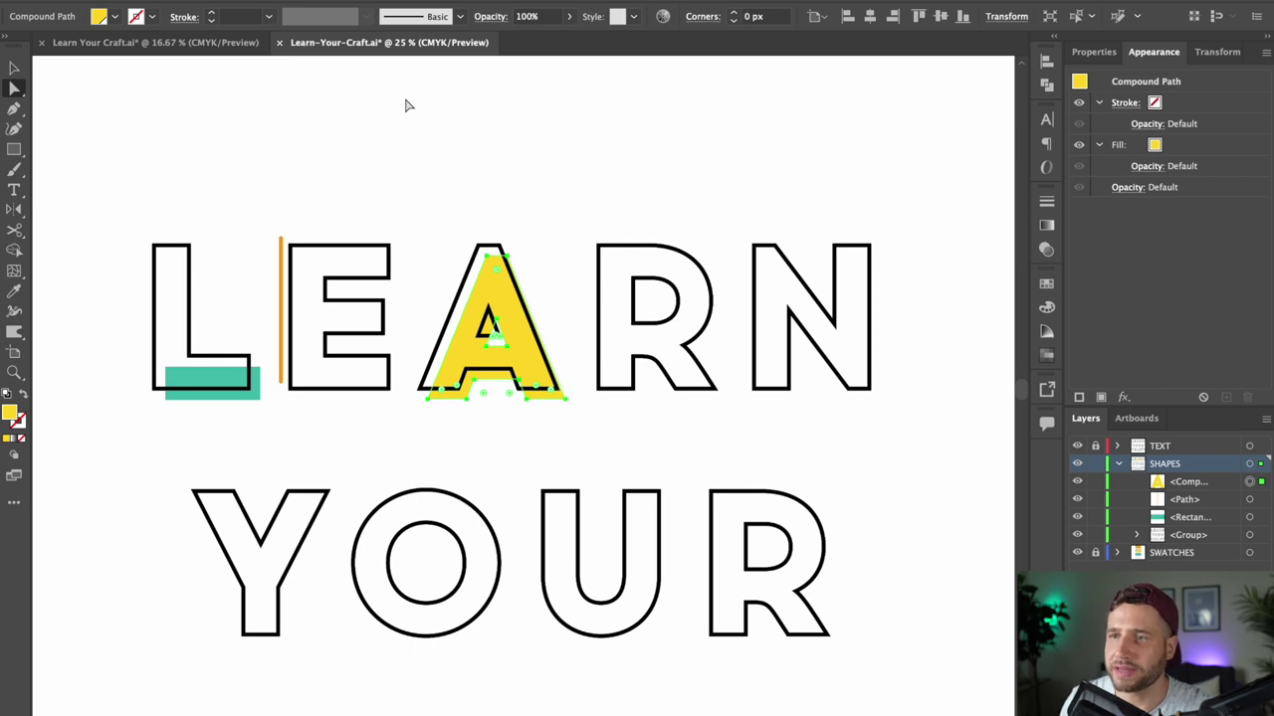
click(524, 183)
- Shift the yellow A further right by two large nudges and deselect it
key(z)
click(560, 332)
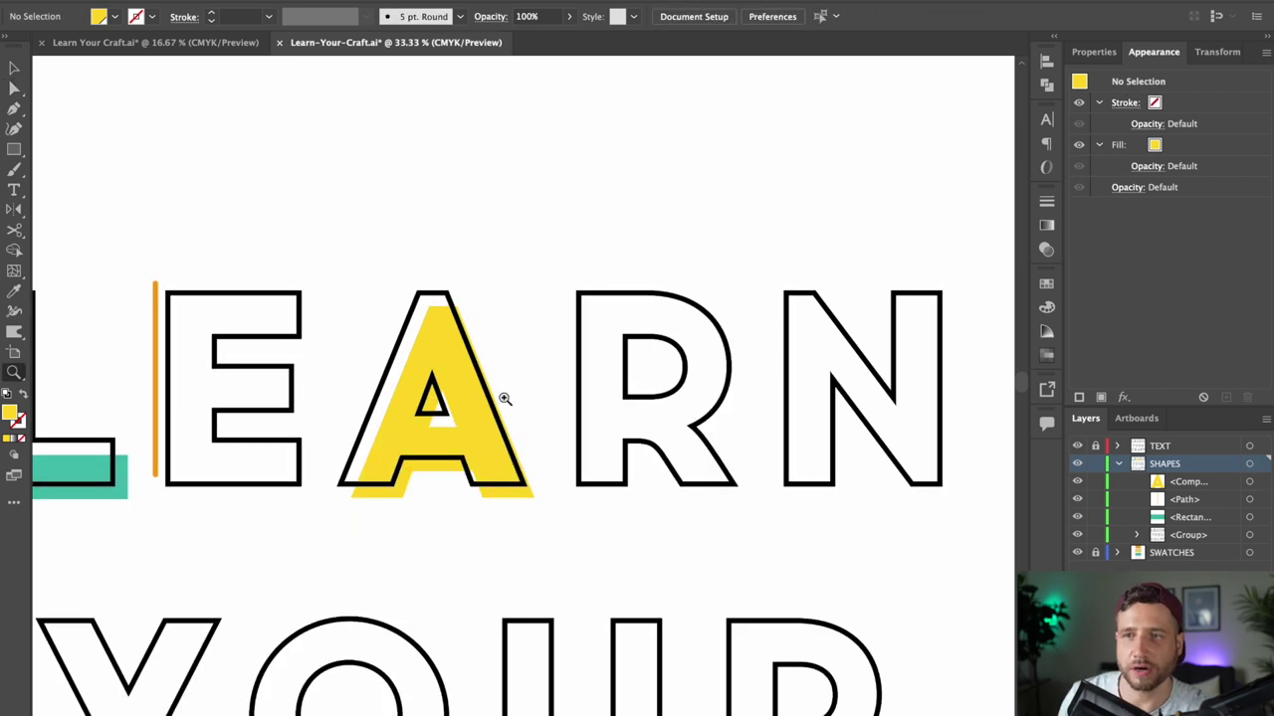
click(505, 398)
click(504, 396)
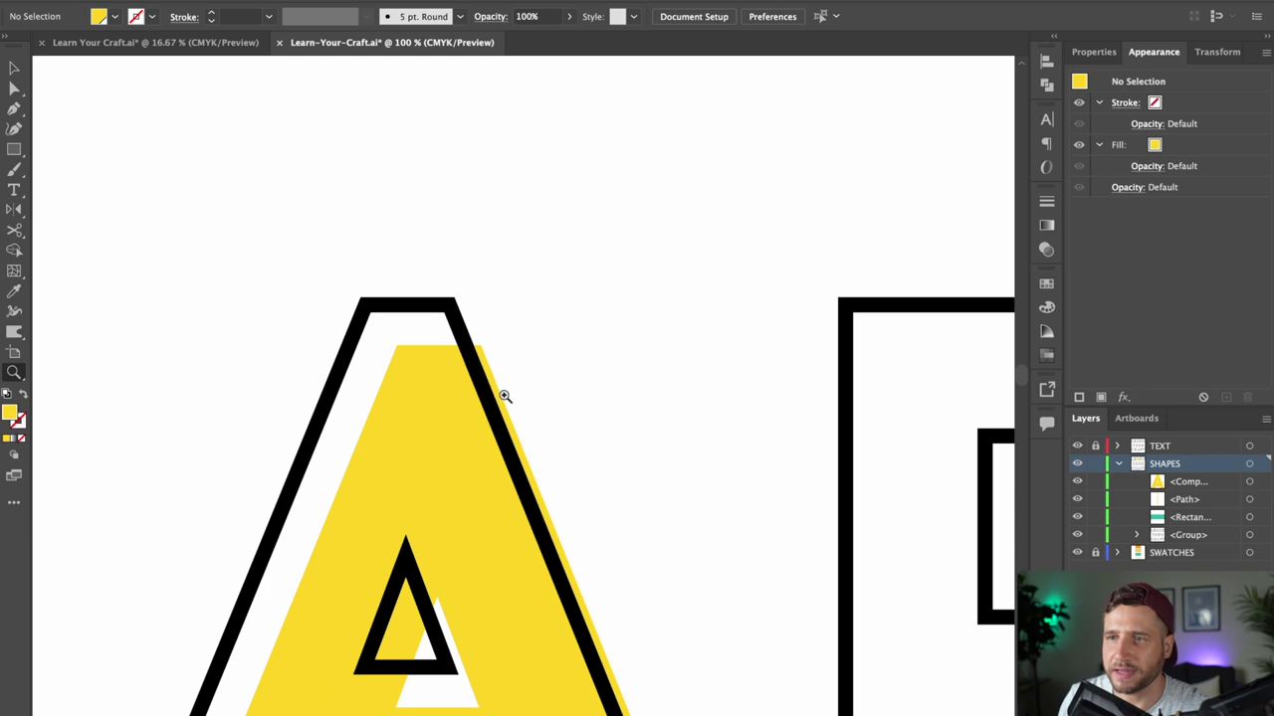
key(v)
key(z)
alt+click(588, 574)
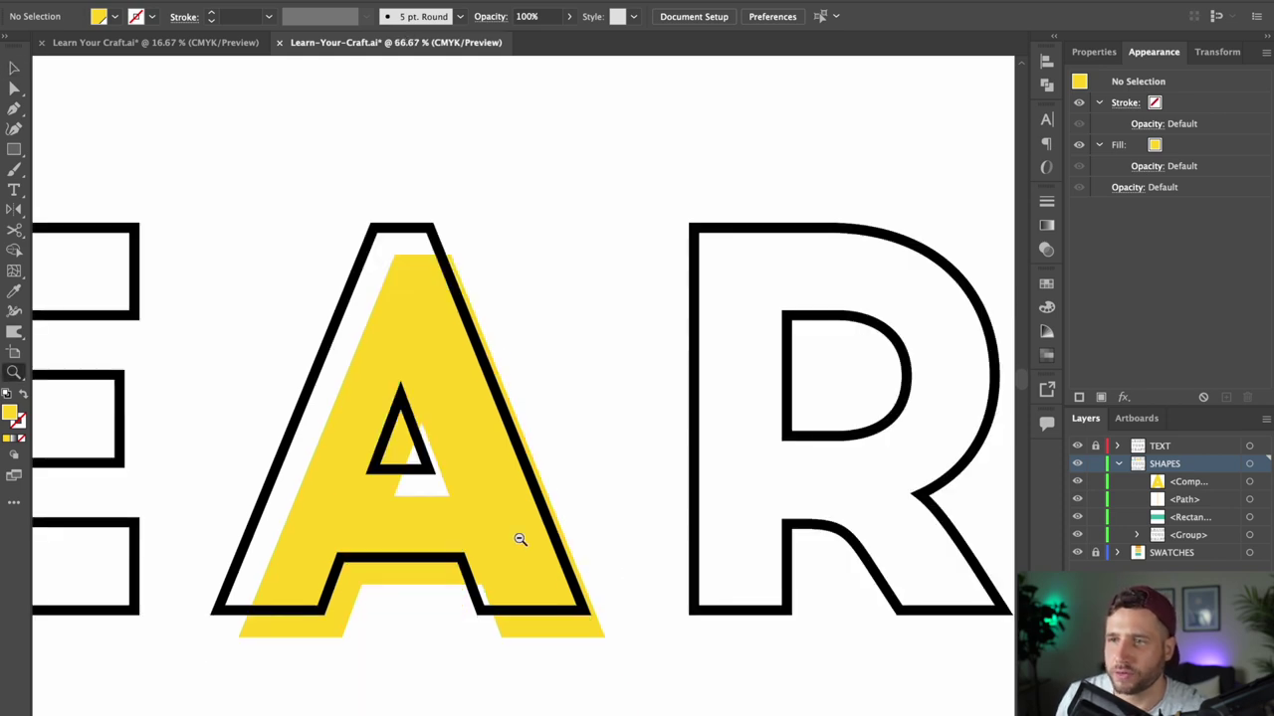
alt+click(521, 541)
key(v)
click(527, 407)
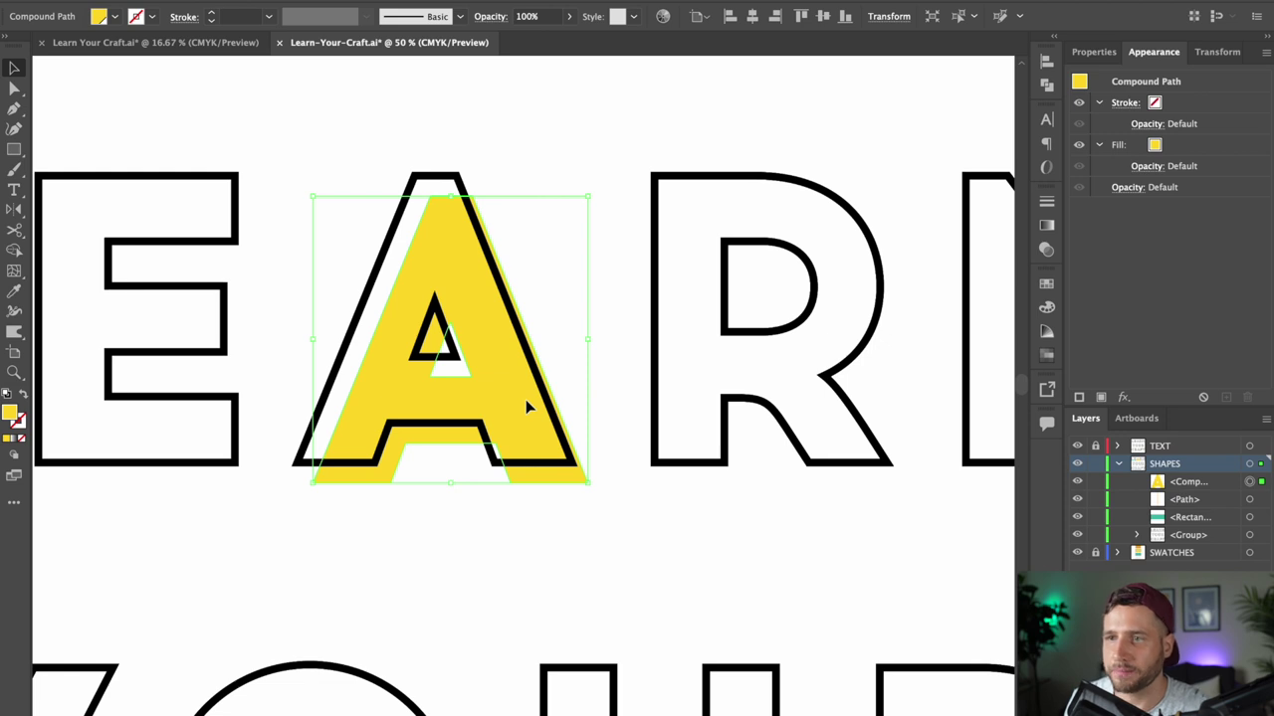
key(shift+Right)
key(shift+Right)
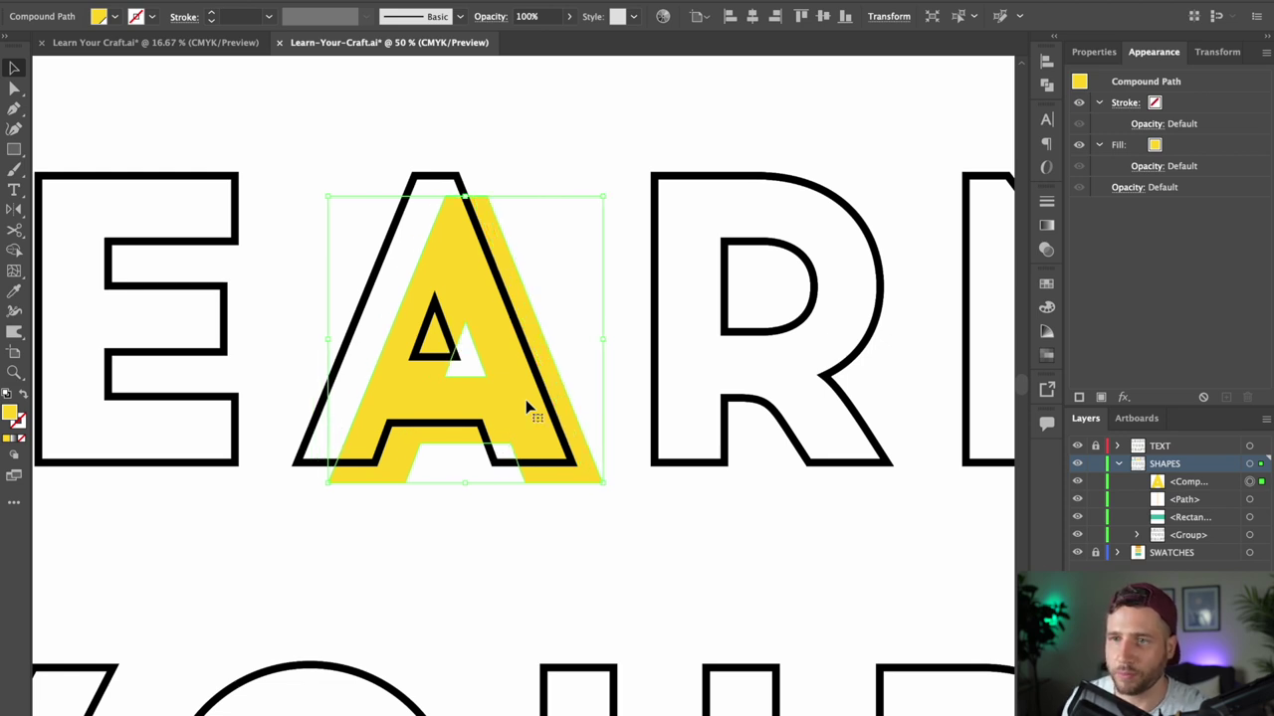
click(545, 174)
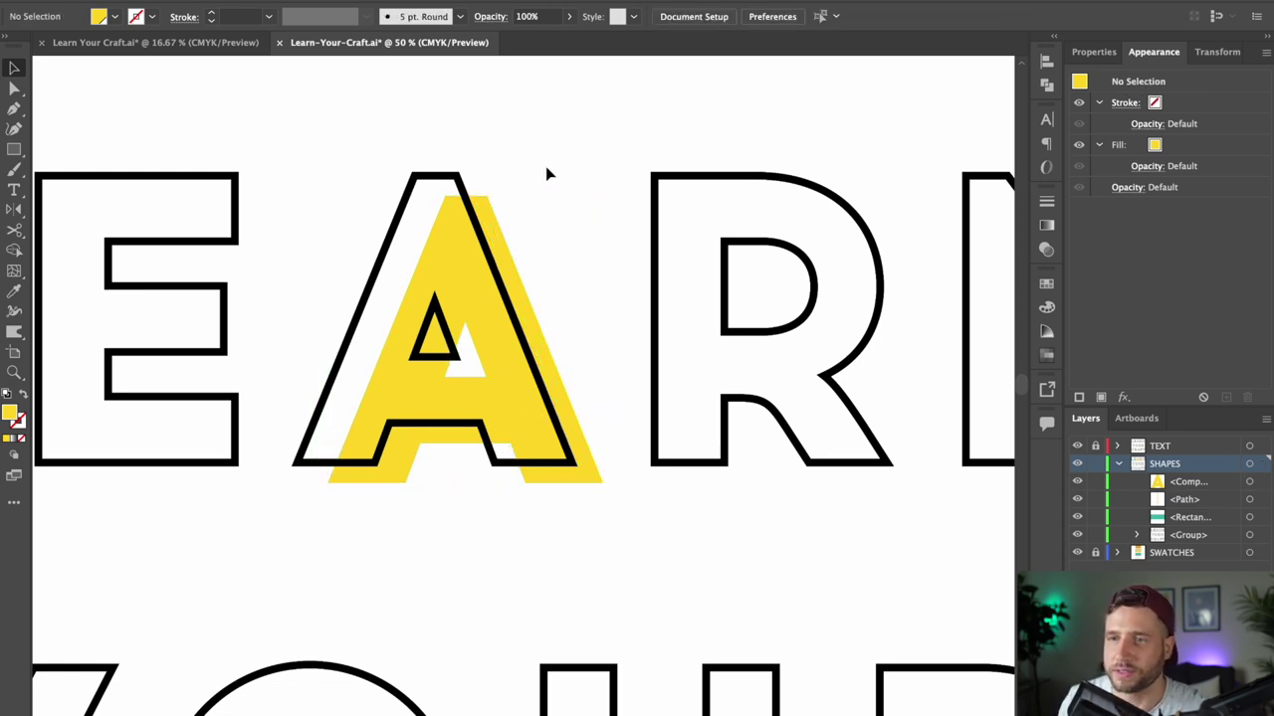
- Duplicate the orange line beside the E into the empty area above the L of LEARN
key(z)
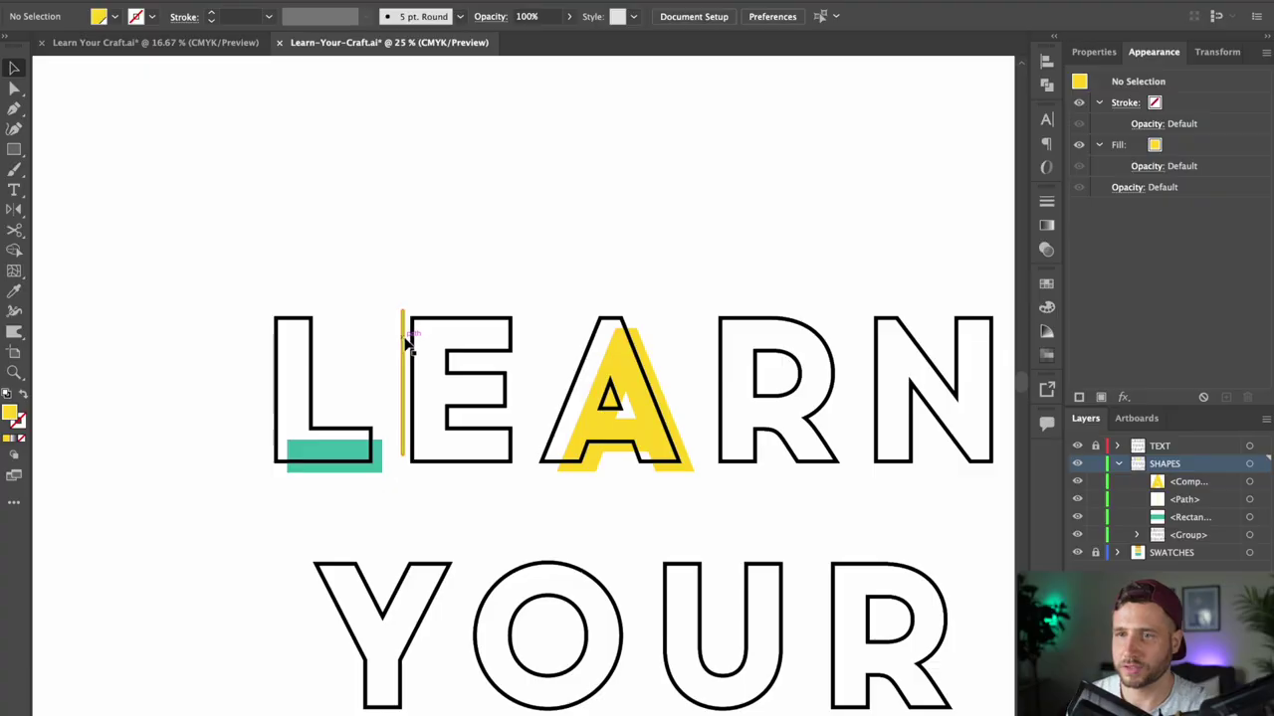
click(406, 343)
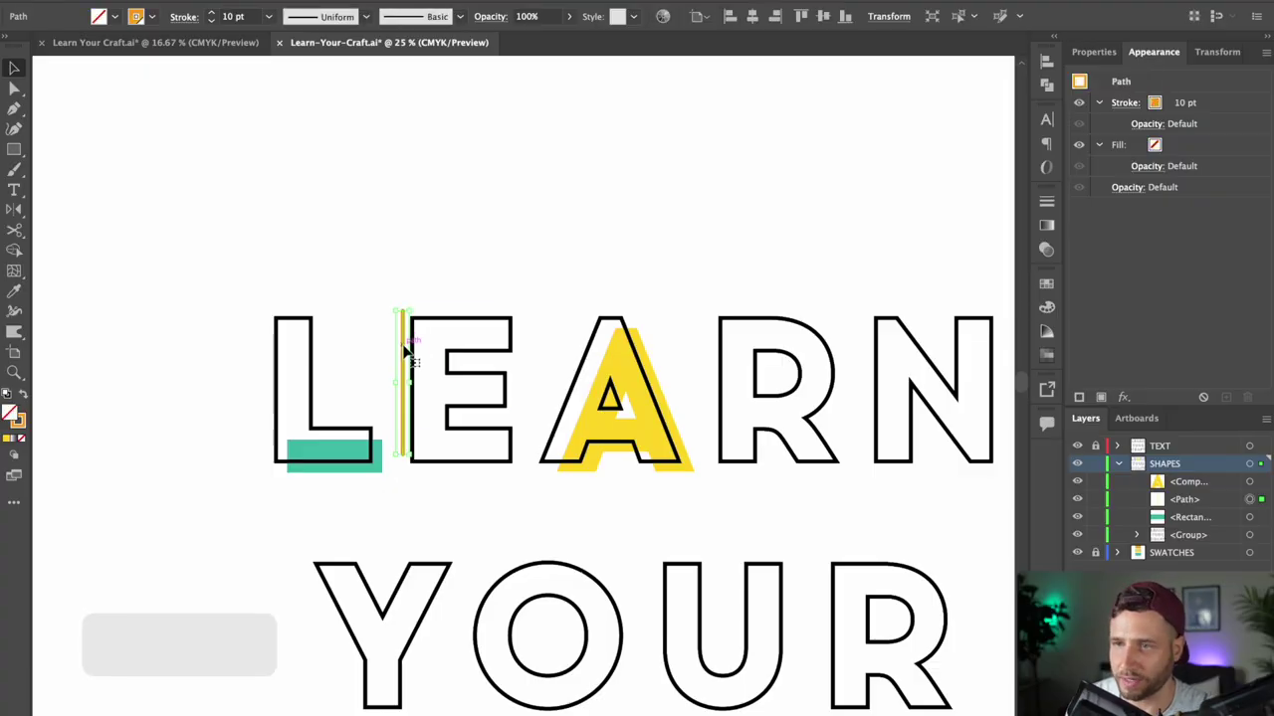
drag(406, 343, 363, 110)
- Duplicate the upper orange line a short distance straight to its right, leaving a gap about as wide as the line
key(z)
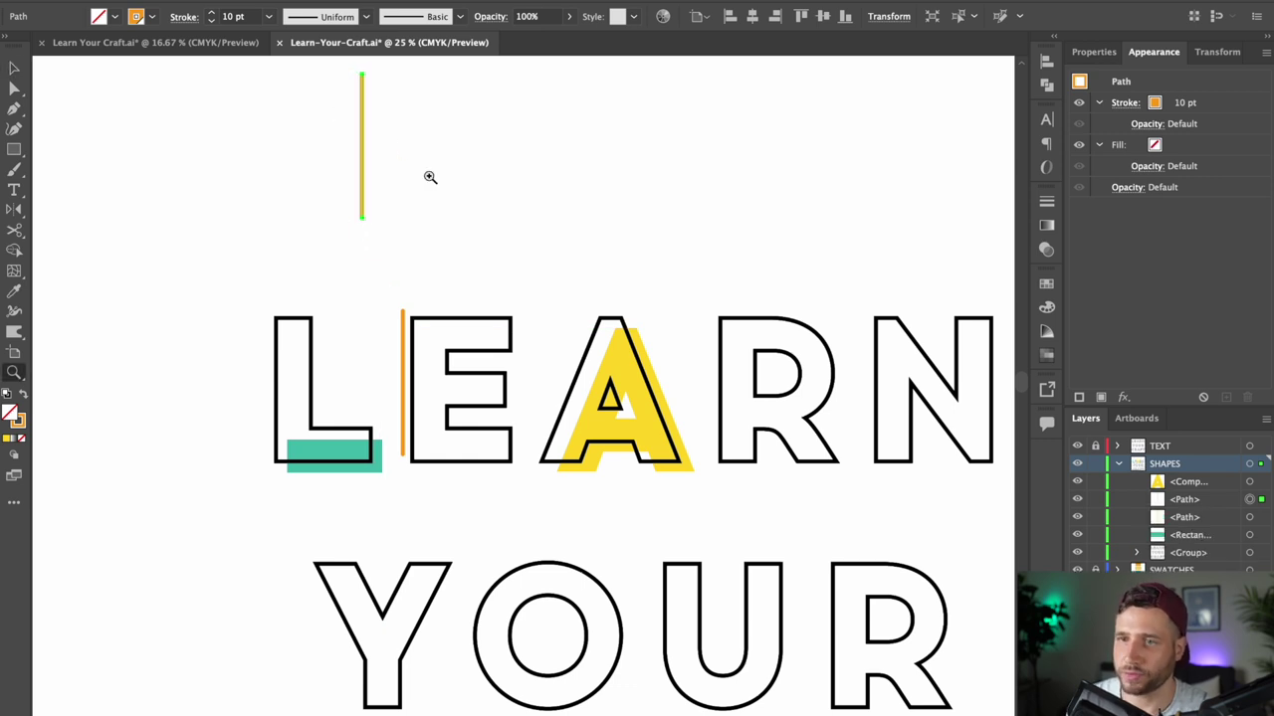
click(432, 178)
click(523, 349)
click(494, 334)
click(483, 329)
drag(512, 463, 381, 301)
key(v)
scroll(242, 270, up, 1)
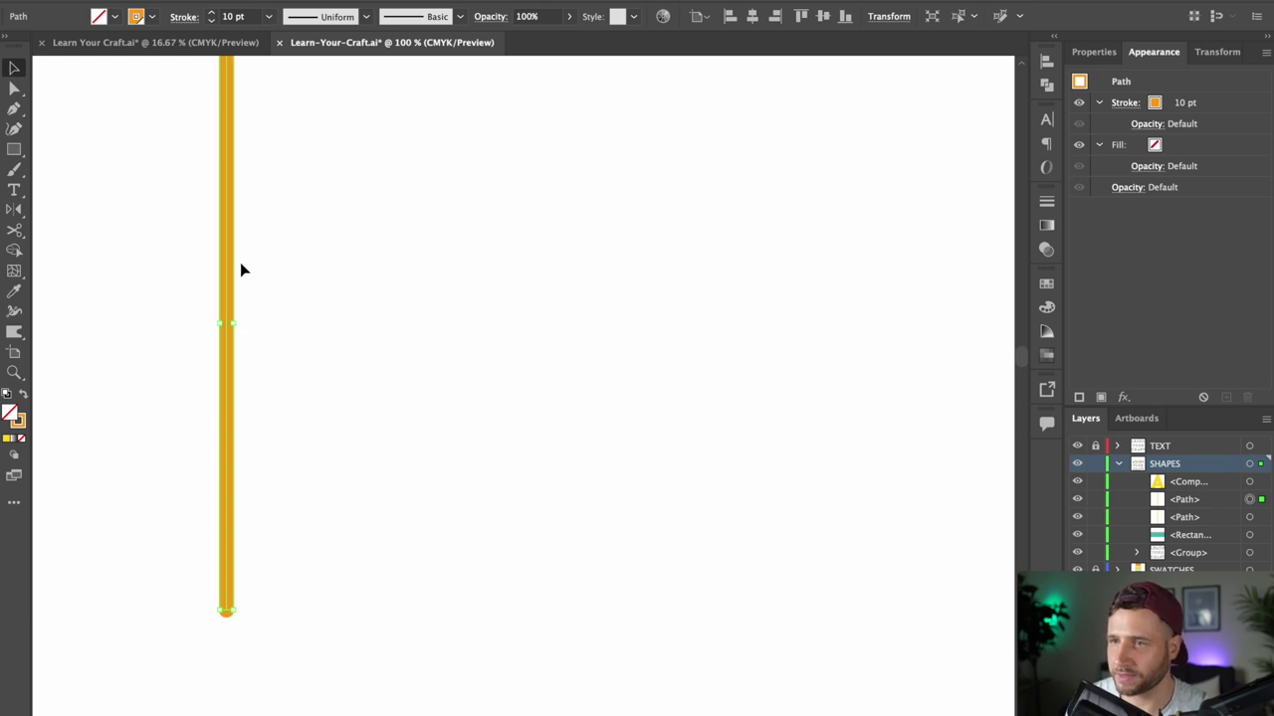
scroll(240, 262, up, 2)
drag(228, 263, 257, 262)
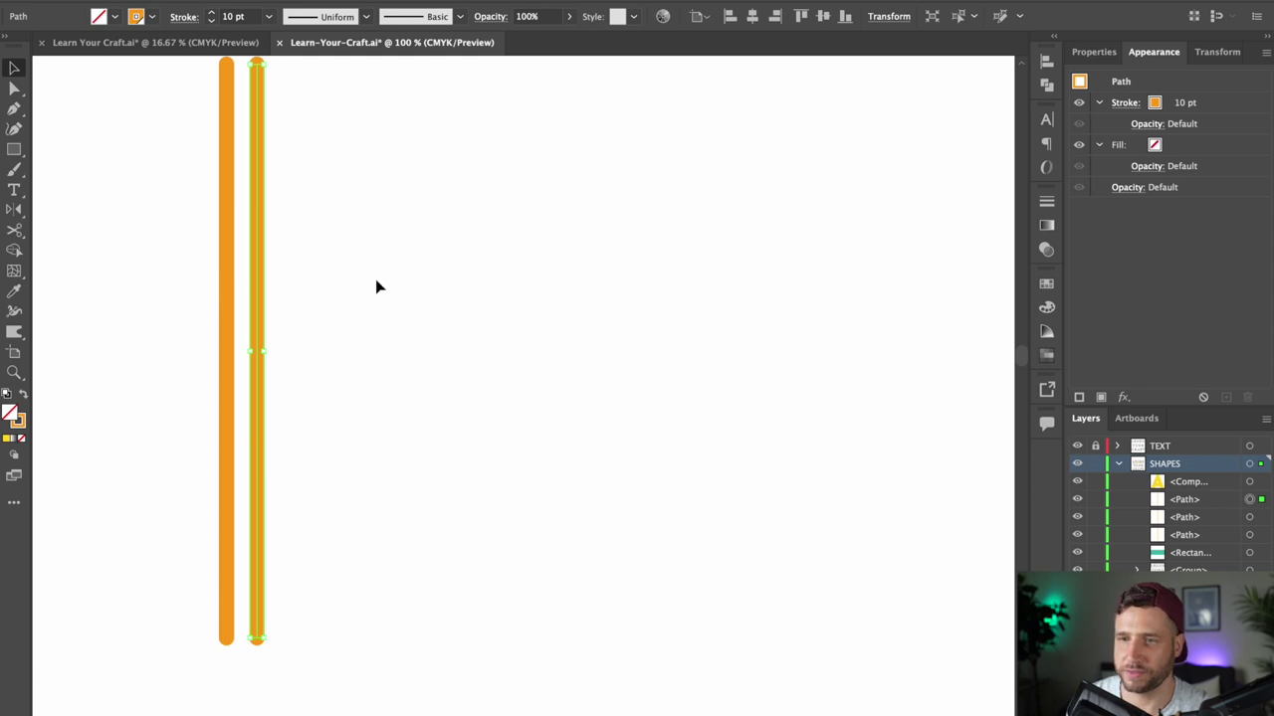
- Repeat the line duplication many times to build a wide row of evenly spaced vertical orange lines
key(ctrl+d)
key(ctrl+d)
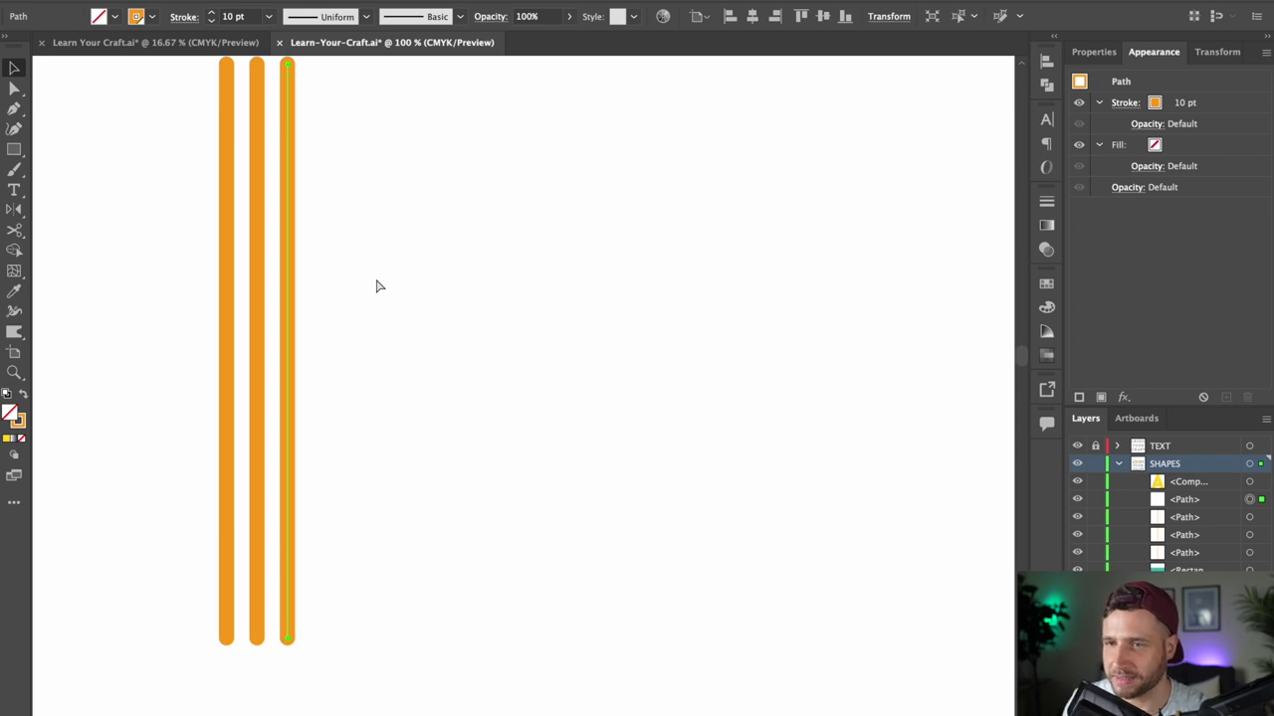
key(ctrl+d)
key(ctrl+d)
key(ctrl+d)
key(ctrl+d)
key(ctrl+d)
key(ctrl+d)
key(ctrl+d)
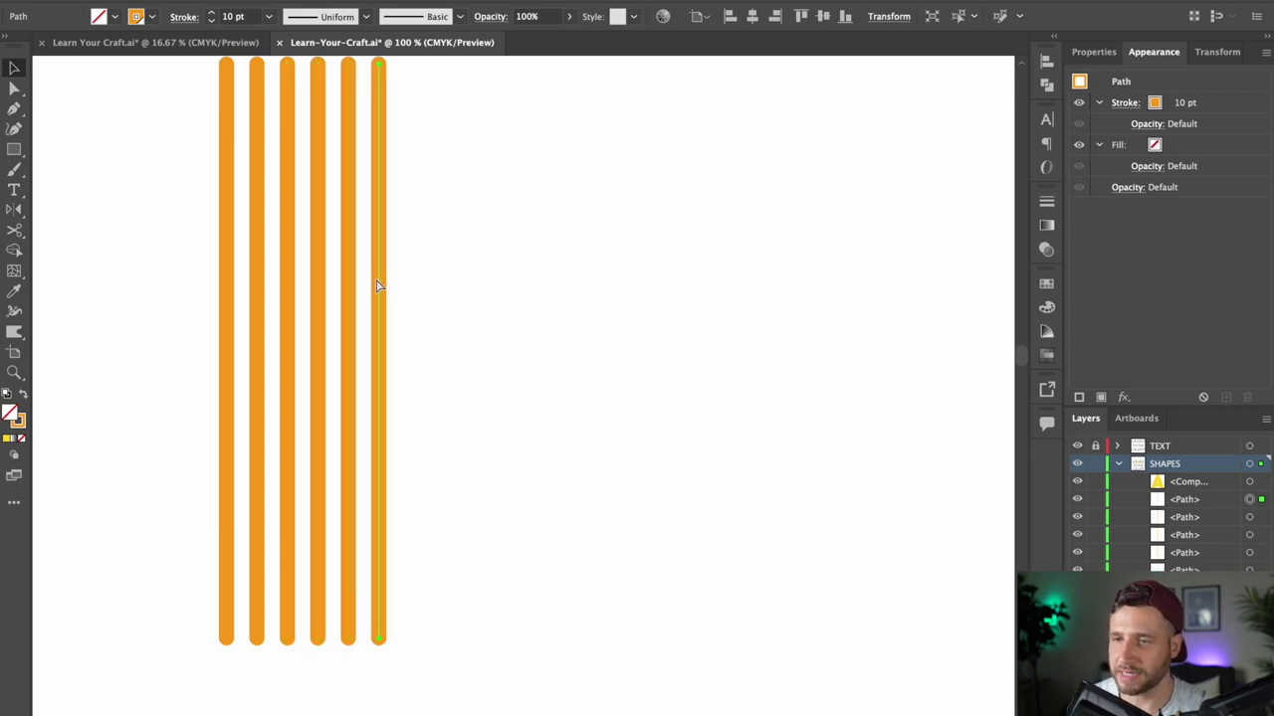
key(super+d)
key(super+d)
key(super+d)
key(super+d)
key(super+d)
key(super+d)
key(super+d)
key(super+d)
key(super+d)
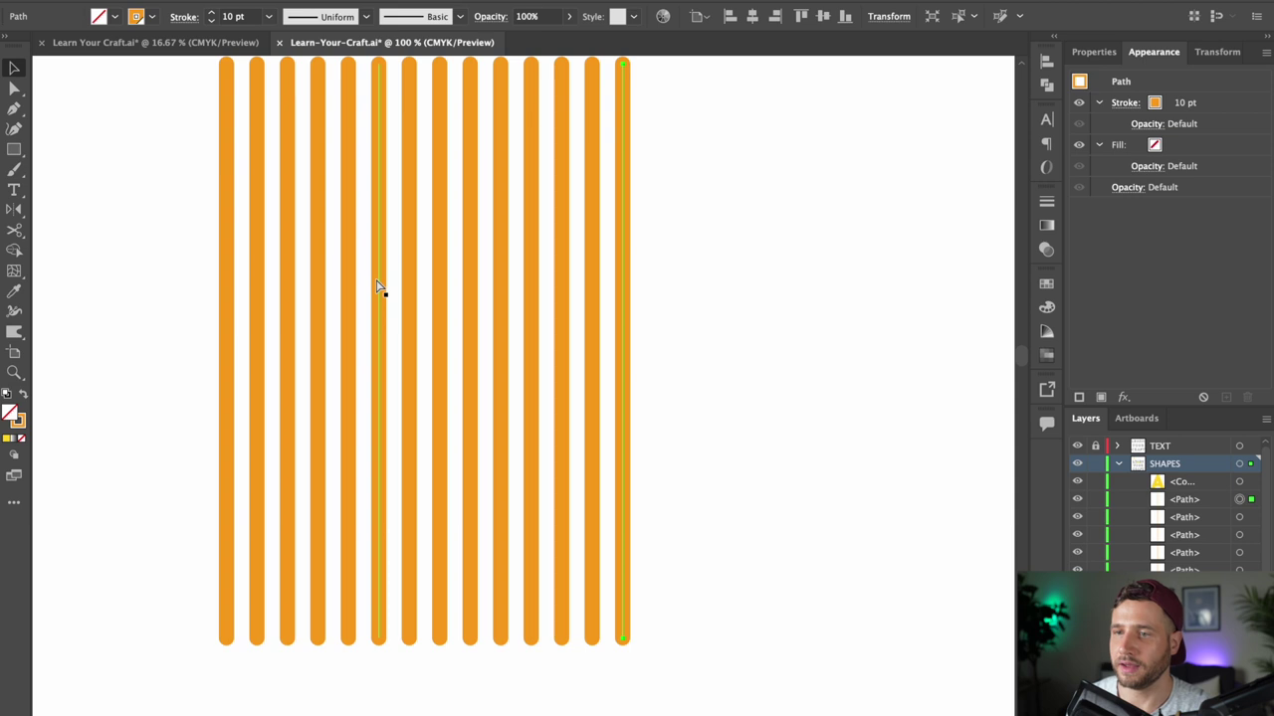
key(super+d)
key(super+d)
key(super+d)
key(super+d)
key(super+d)
key(super+d)
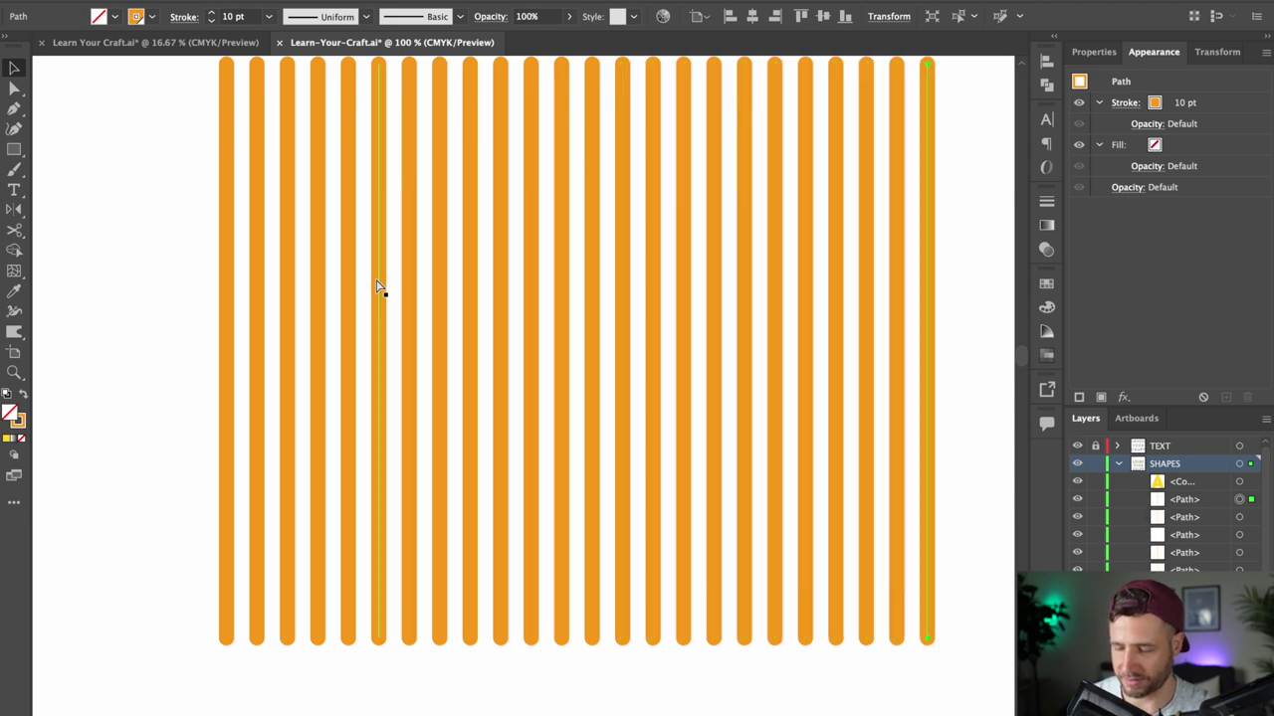
- Select all the vertical orange lines of the striped pattern above LEARN and group them
key(z)
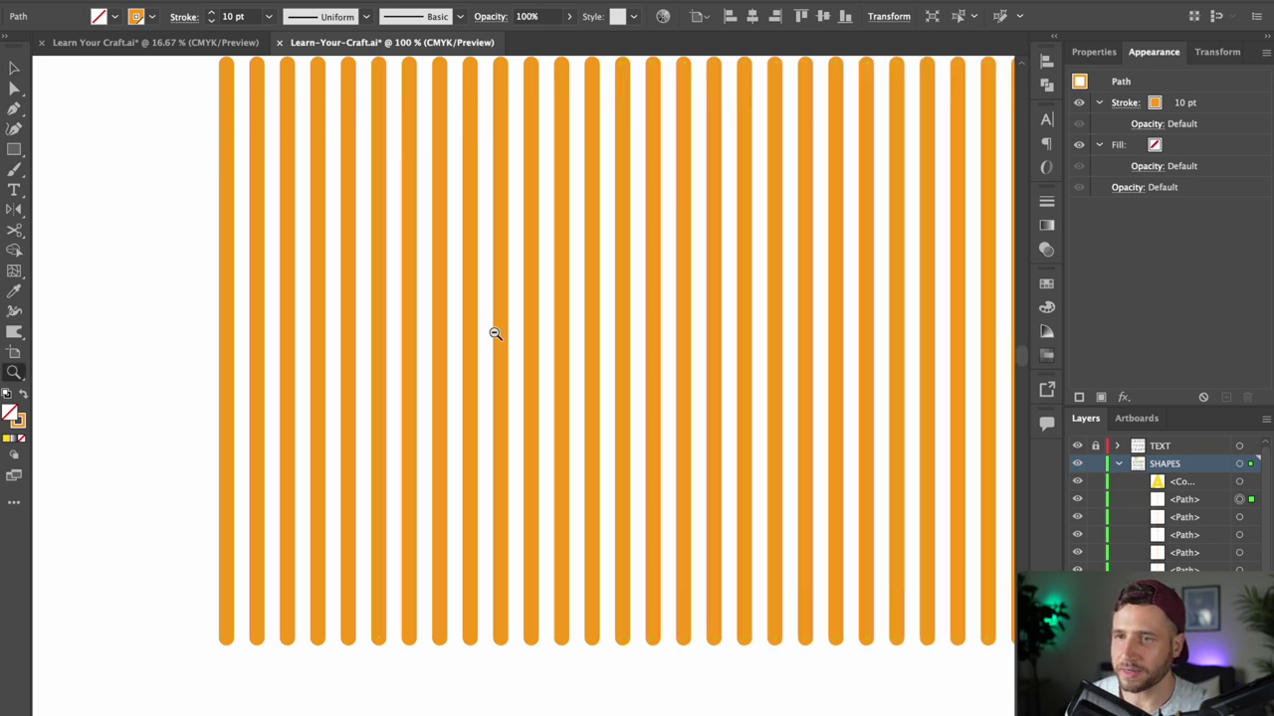
alt+click(494, 333)
alt+click(495, 333)
alt+click(494, 333)
drag(691, 477, 484, 265)
key(v)
drag(133, 125, 756, 447)
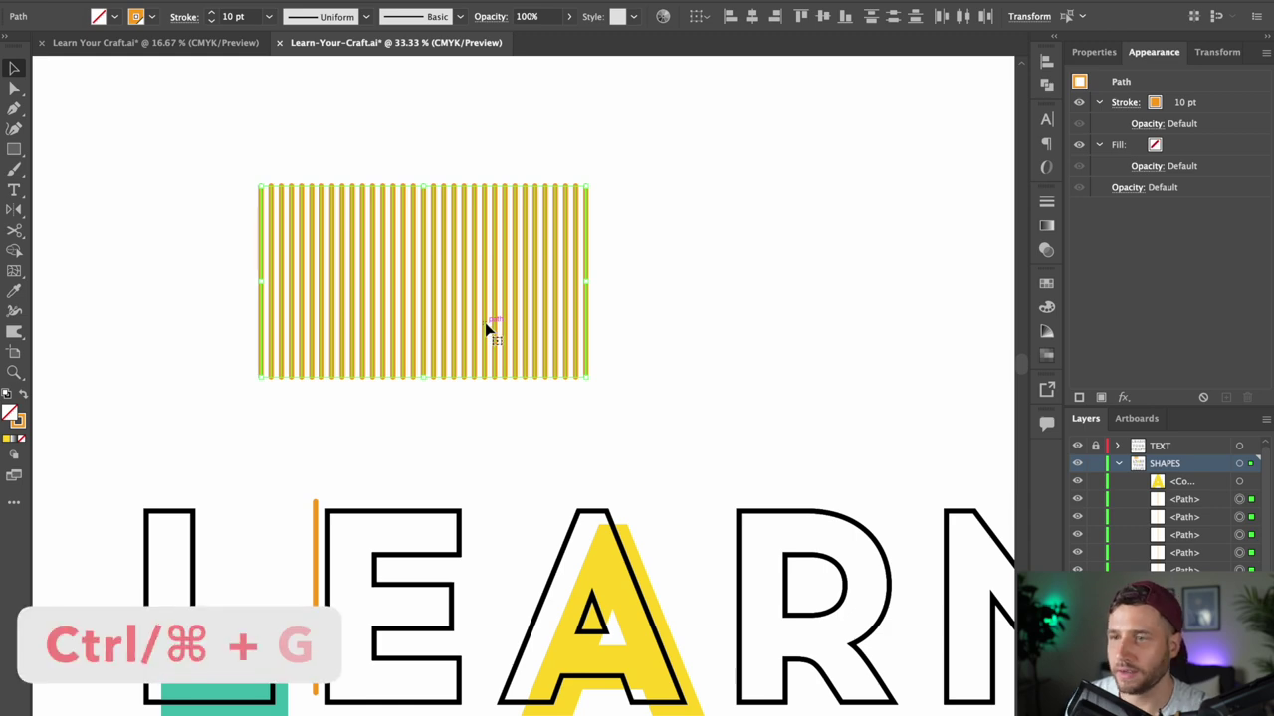
right_click(488, 328)
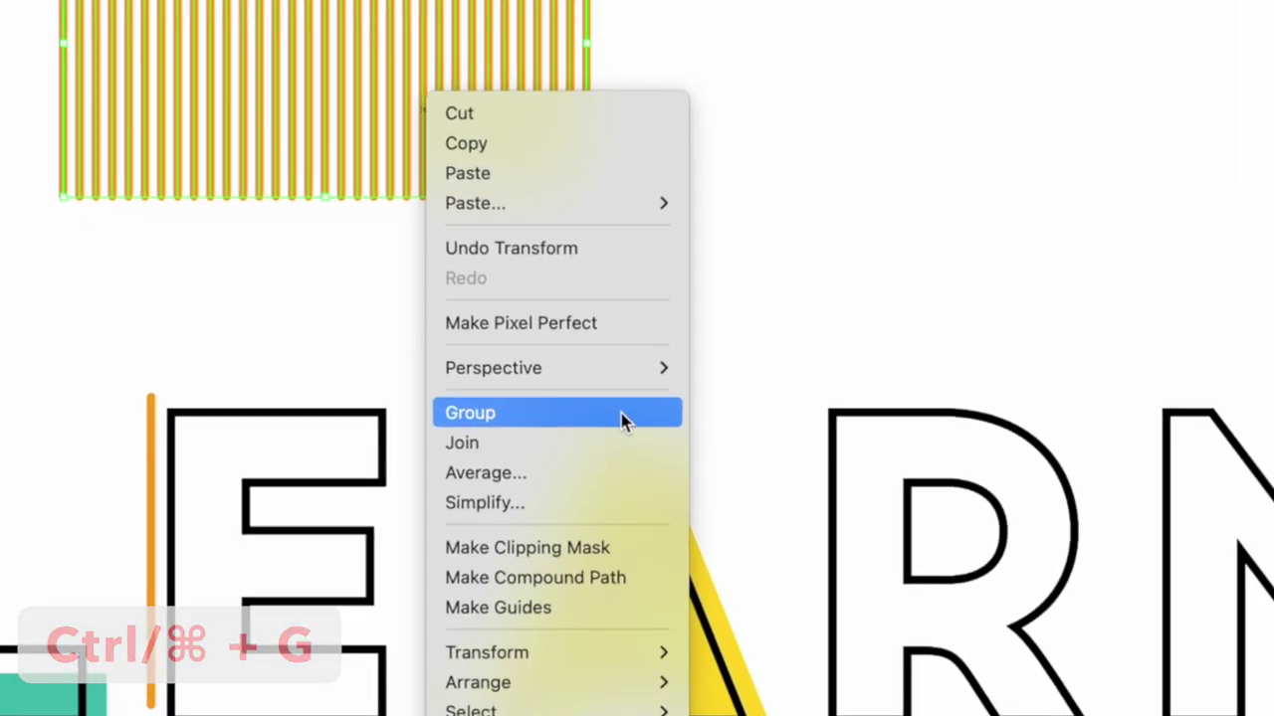
click(607, 509)
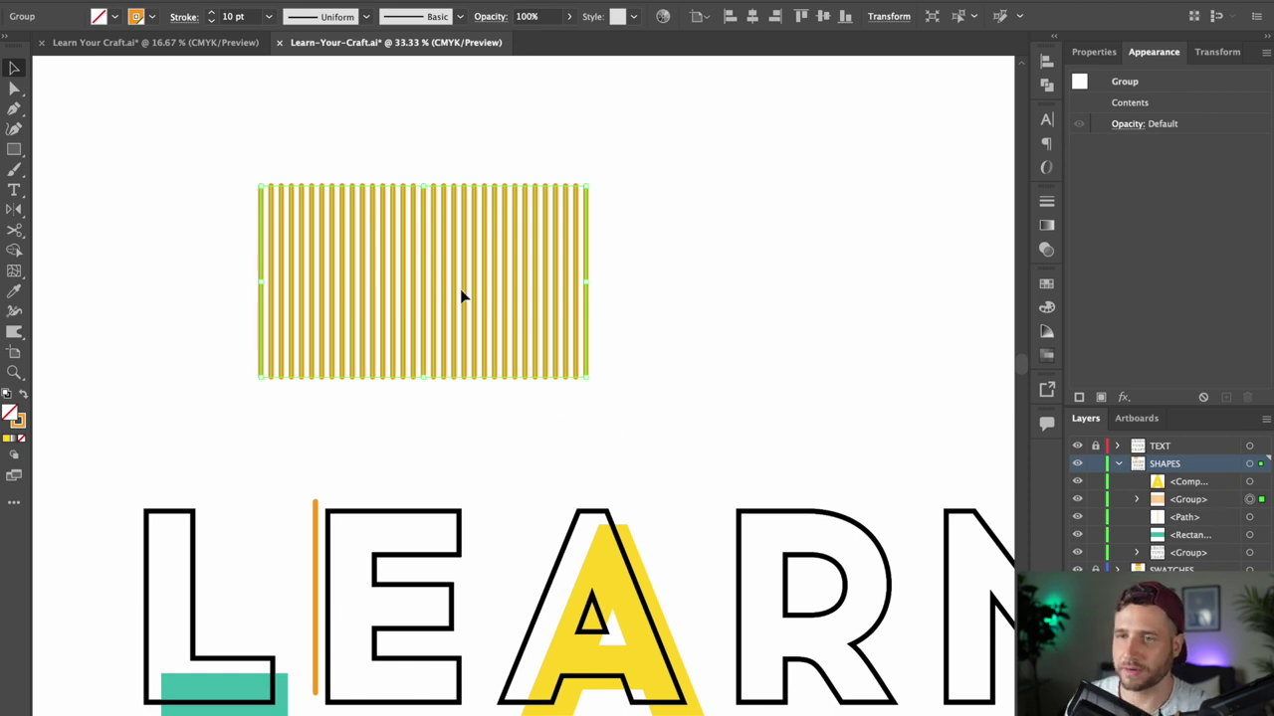
- Move the orange stripe group further up, duplicate it above the A of LEARN and stretch the copy to about 582 px high
drag(447, 288, 302, 159)
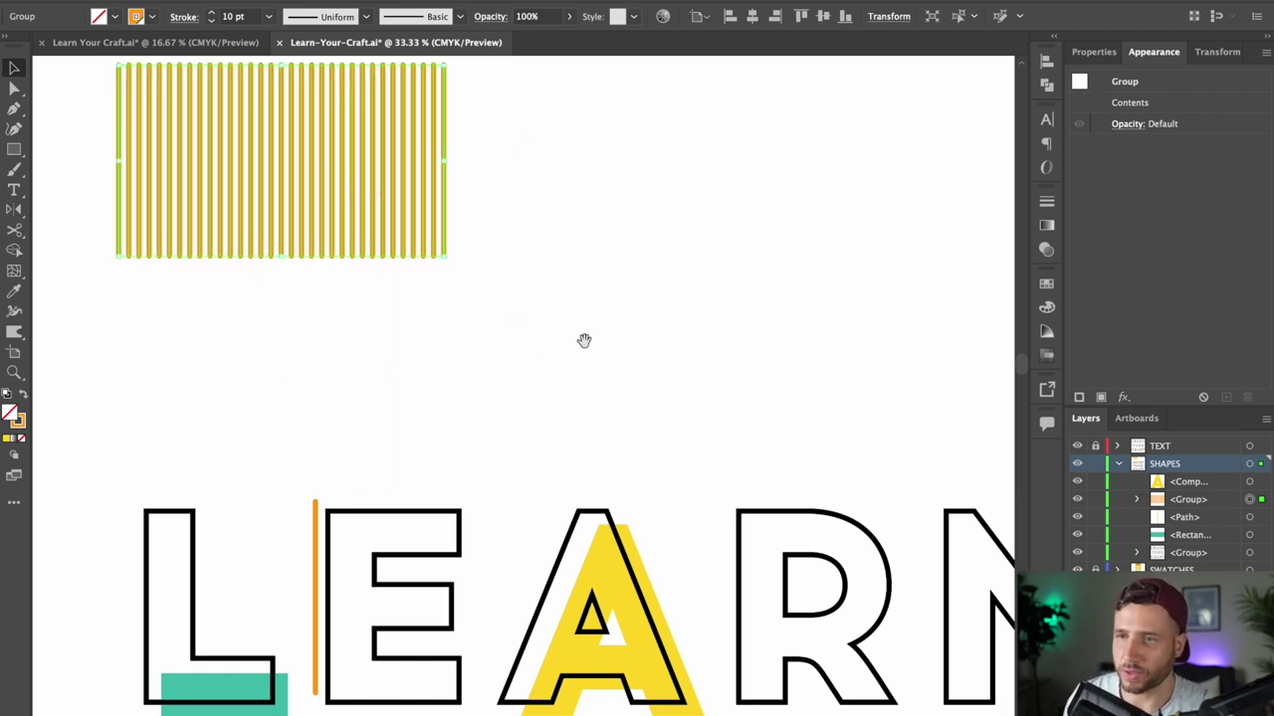
drag(583, 341, 508, 265)
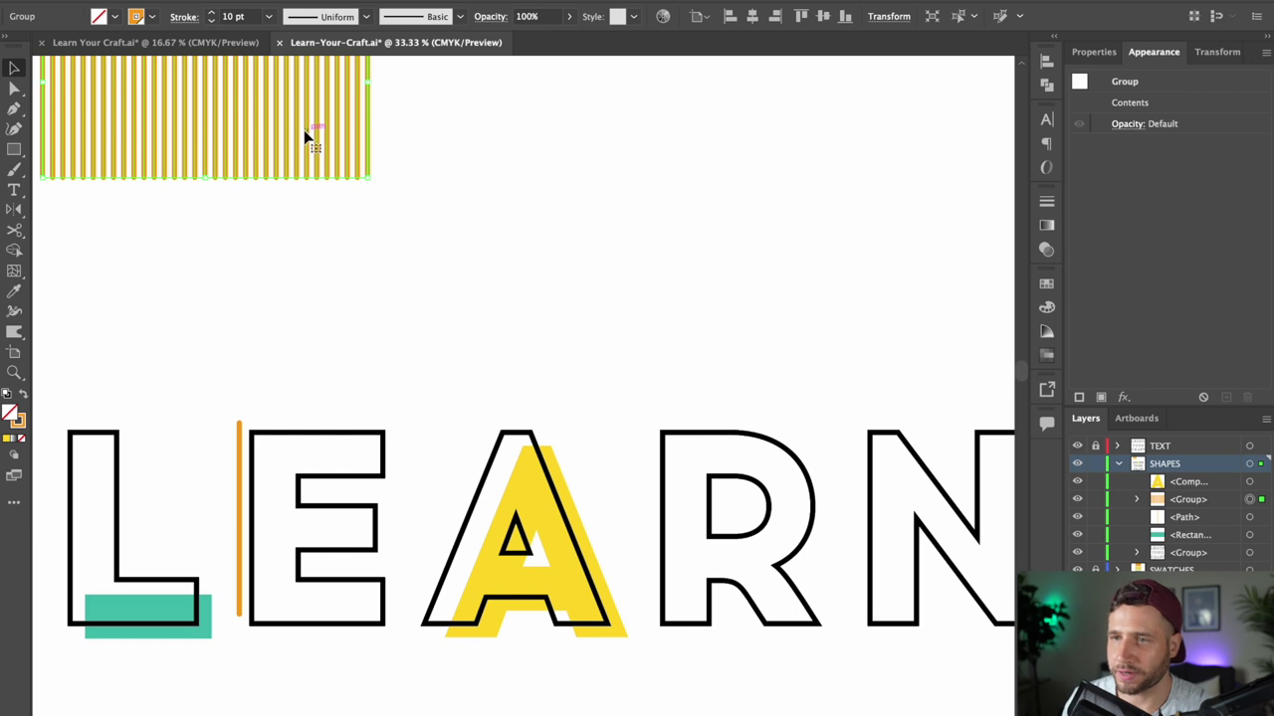
drag(313, 129, 681, 385)
drag(584, 234, 583, 132)
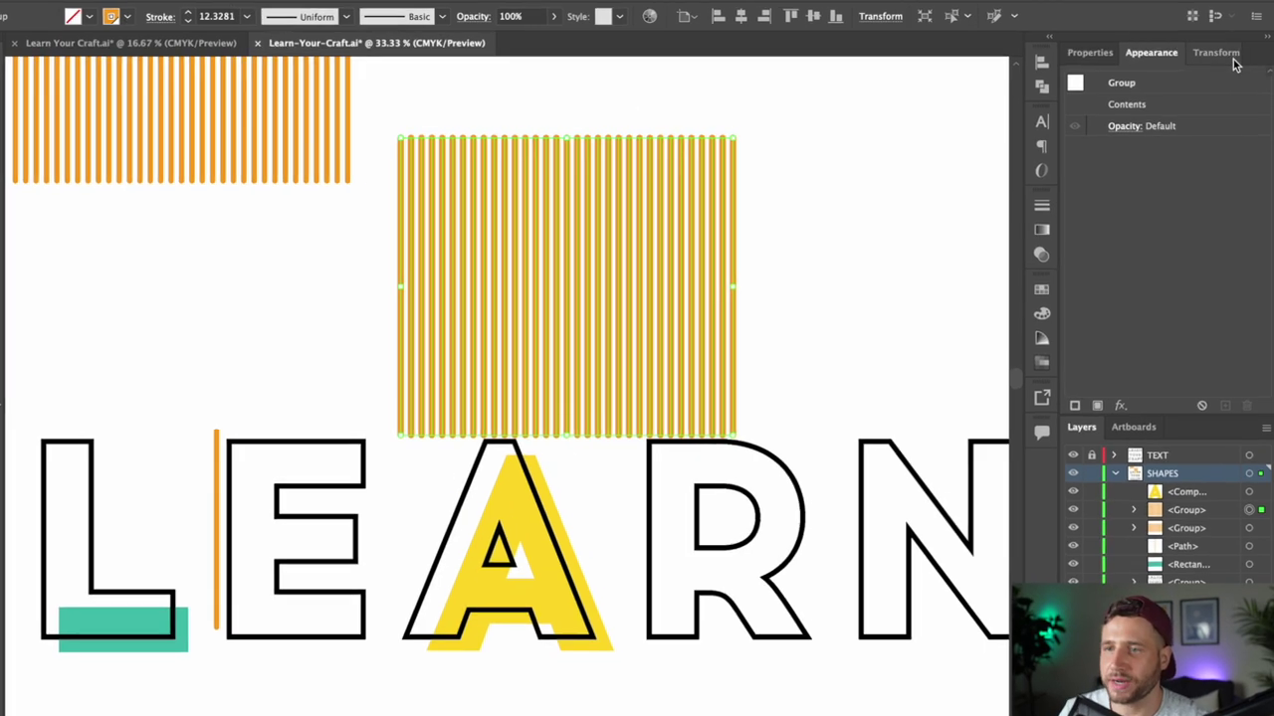
- Turn off the Scale Strokes & Effects option for transformations
click(1217, 52)
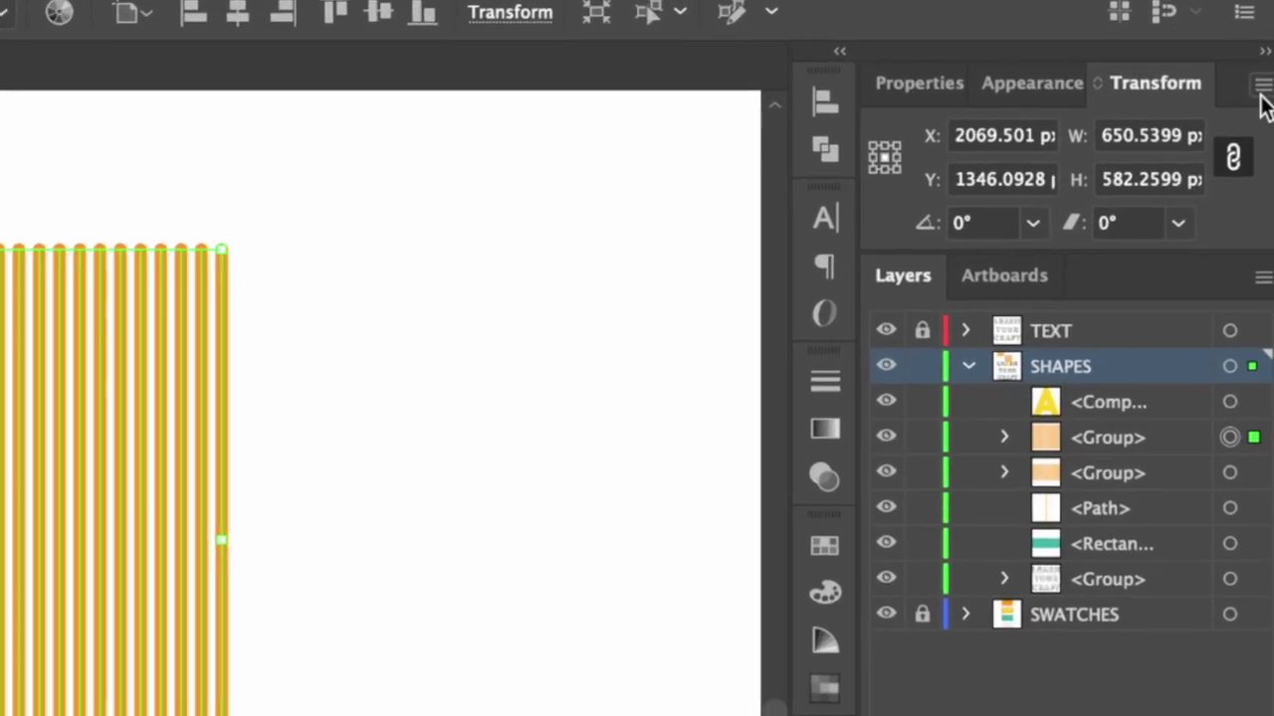
click(1260, 85)
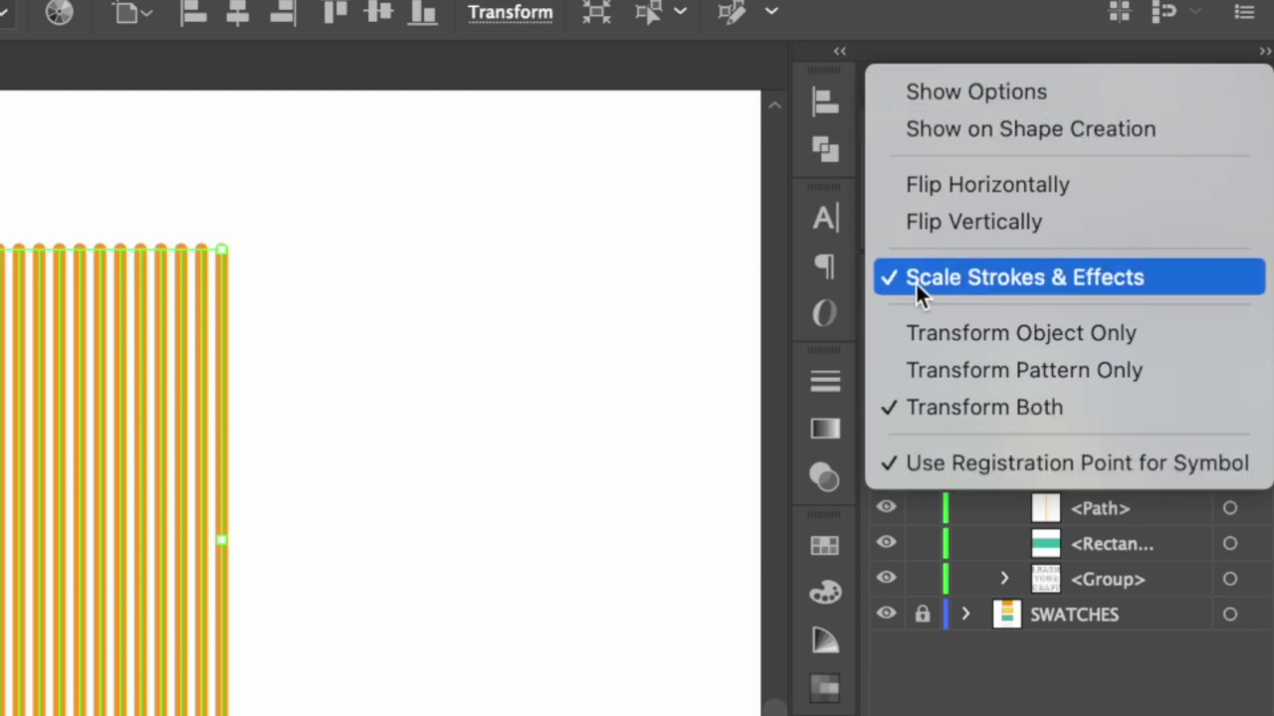
click(836, 7)
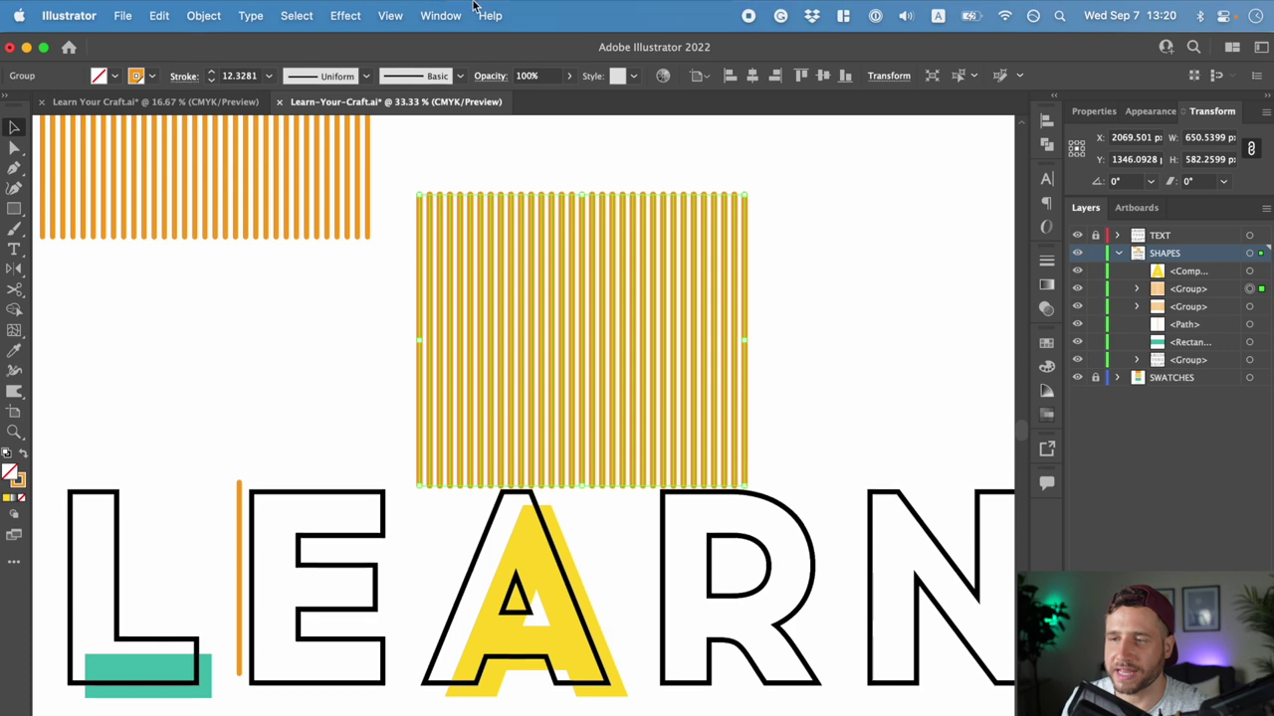
click(435, 14)
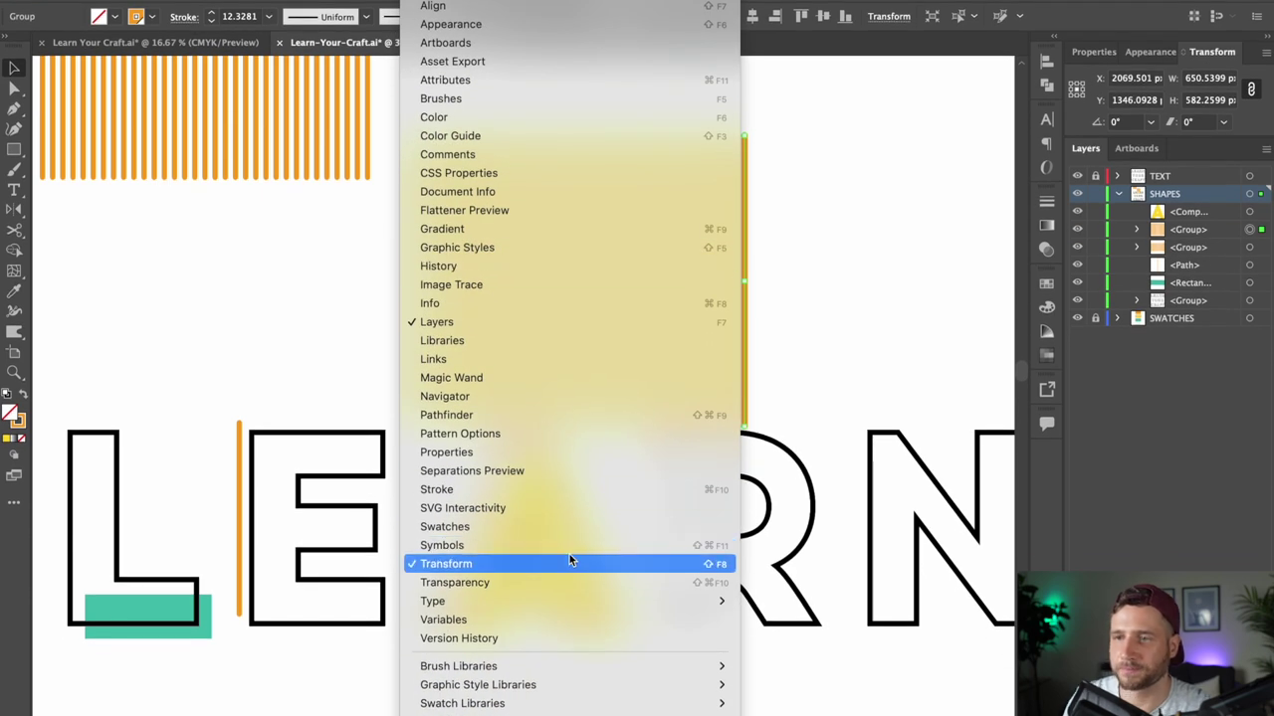
click(569, 642)
click(1266, 92)
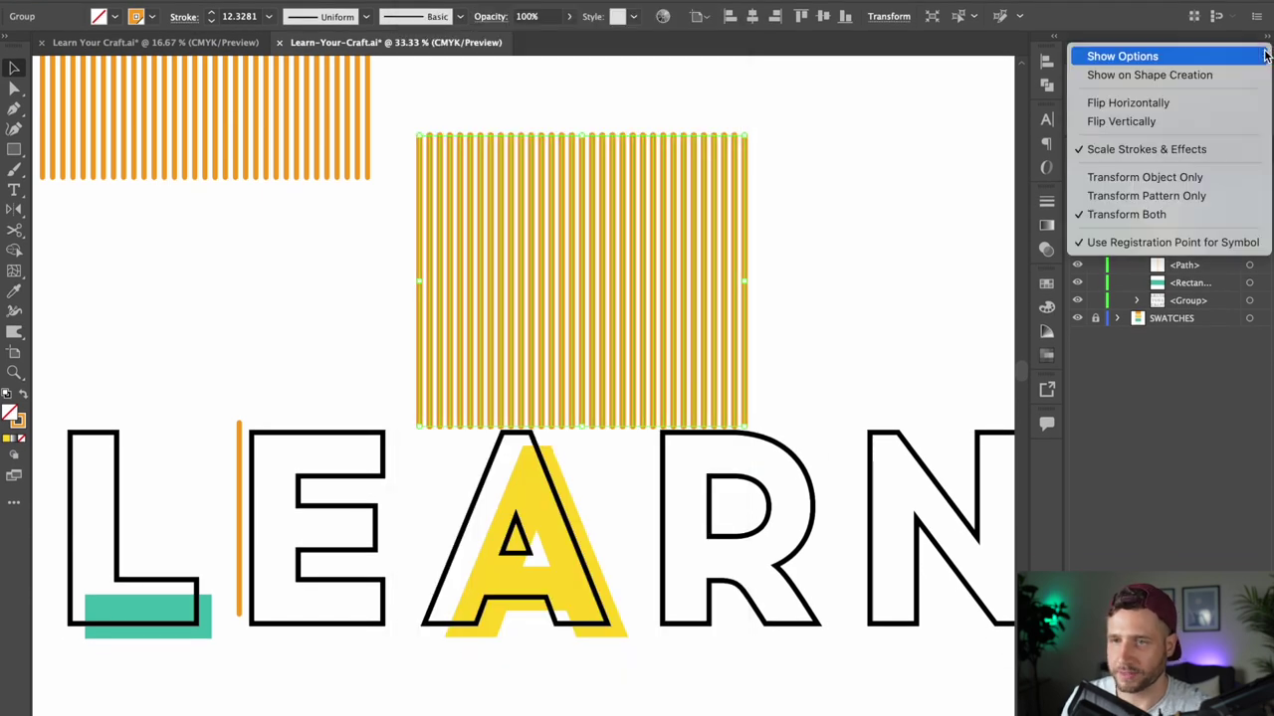
click(1174, 149)
- Set the stroke weight of the stretched stripe copy to 10 pt
click(242, 18)
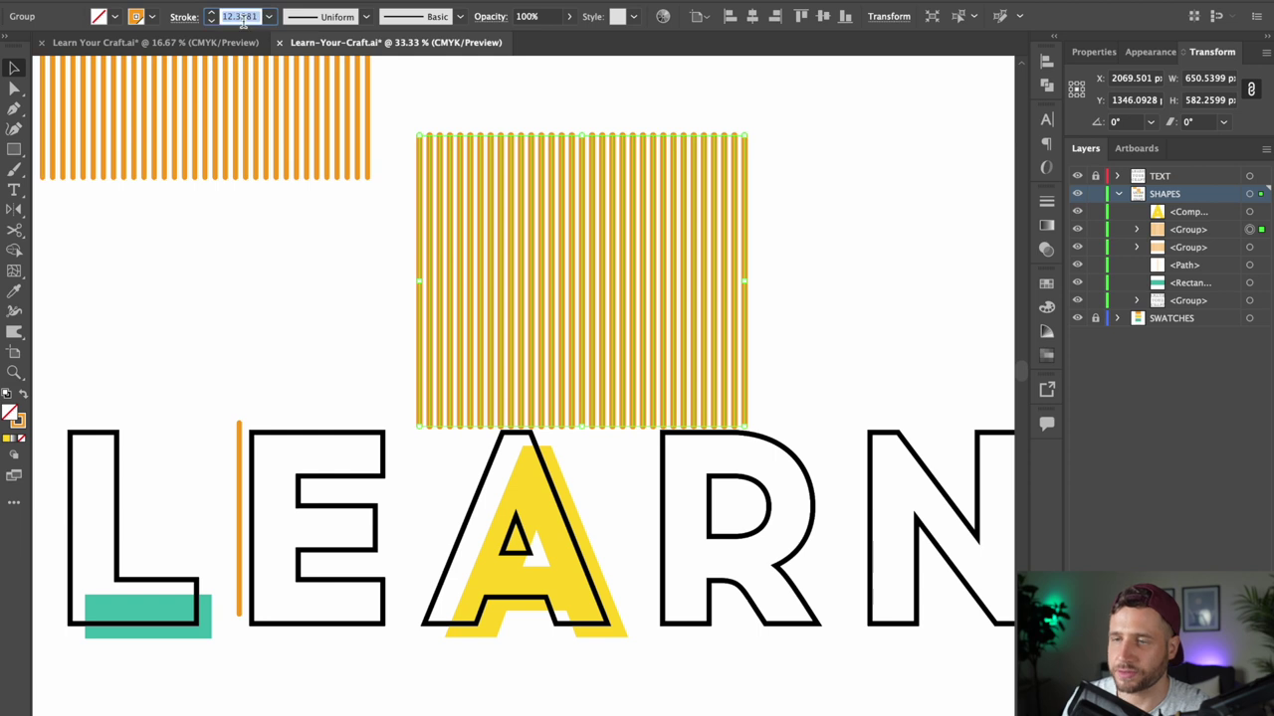
text(10)
key(Return)
- Rotate the stripe copy to about 293° so its lines run diagonally, and place it over the whole yellow A
key(z)
mouse_move(611, 488)
mouse_down()
mouse_move(555, 352)
mouse_move(574, 341)
mouse_move(670, 426)
mouse_move(648, 484)
mouse_move(657, 509)
mouse_up()
key(v)
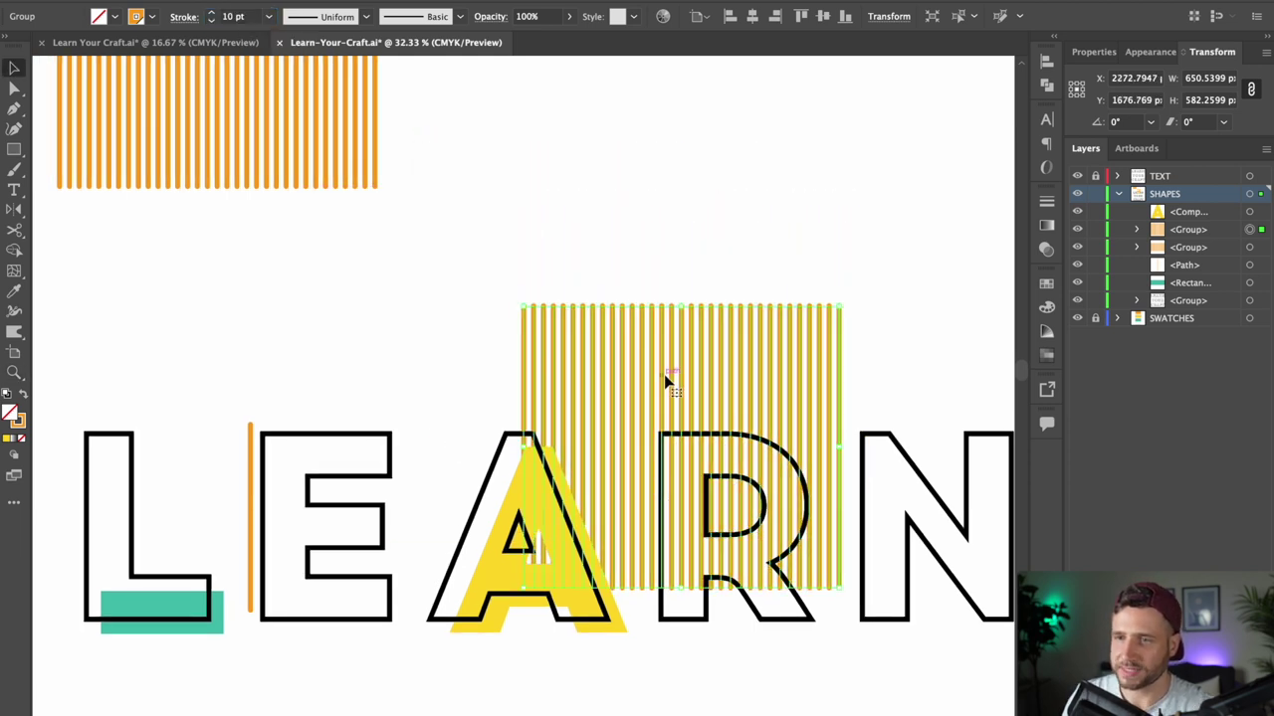
drag(666, 382, 692, 345)
drag(871, 266, 947, 523)
scroll(697, 347, down, 3)
drag(907, 436, 910, 441)
drag(714, 327, 534, 460)
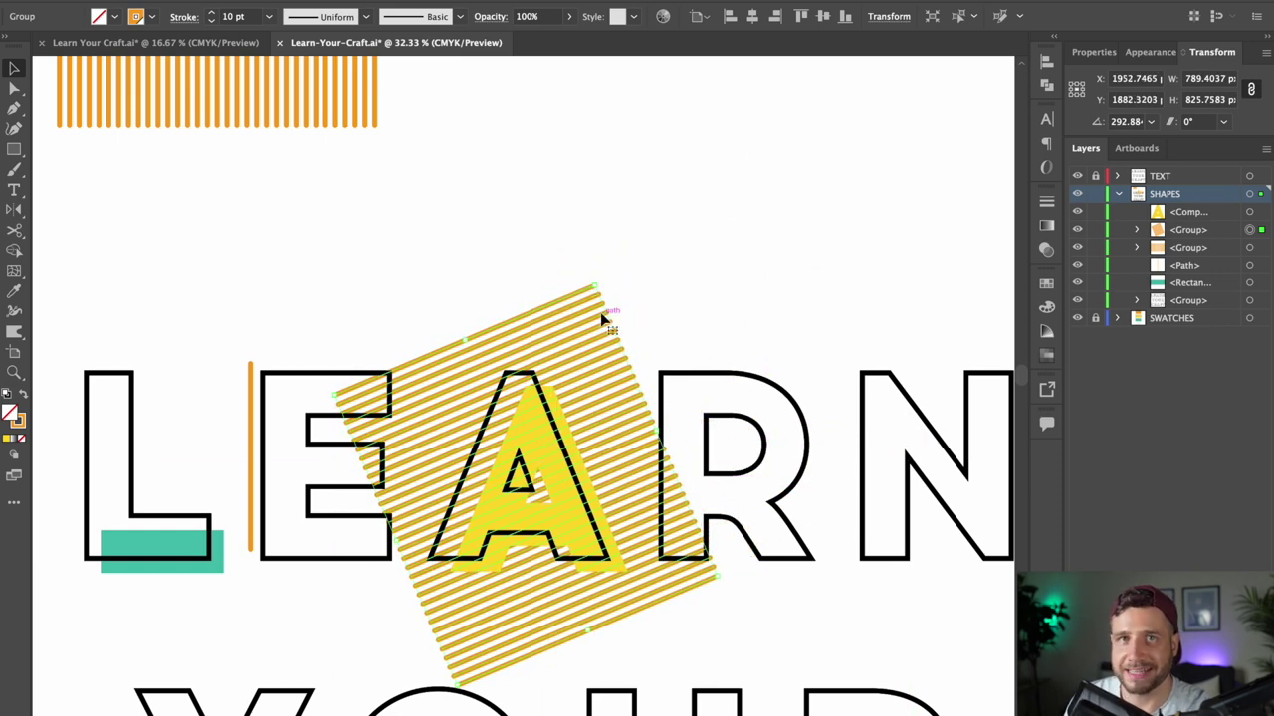
click(523, 170)
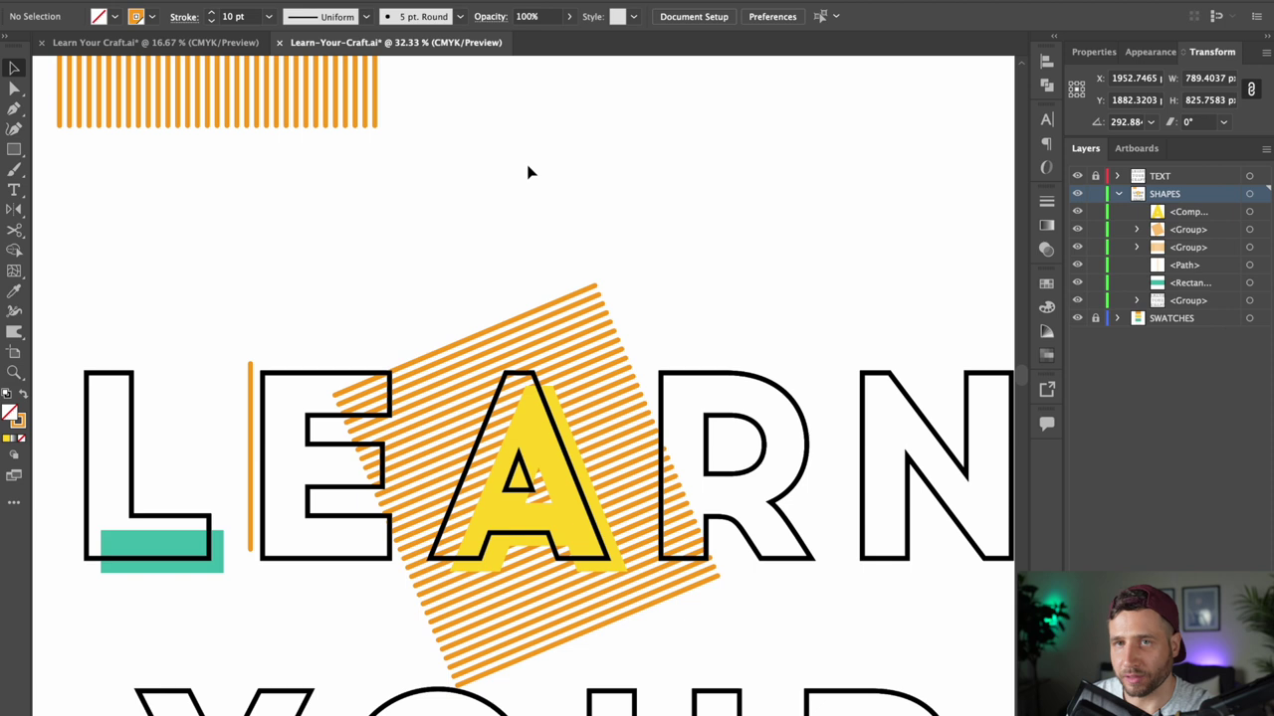
- Bring the diagonal stripe group in front of the yellow A, and send it back behind the letter
click(542, 442)
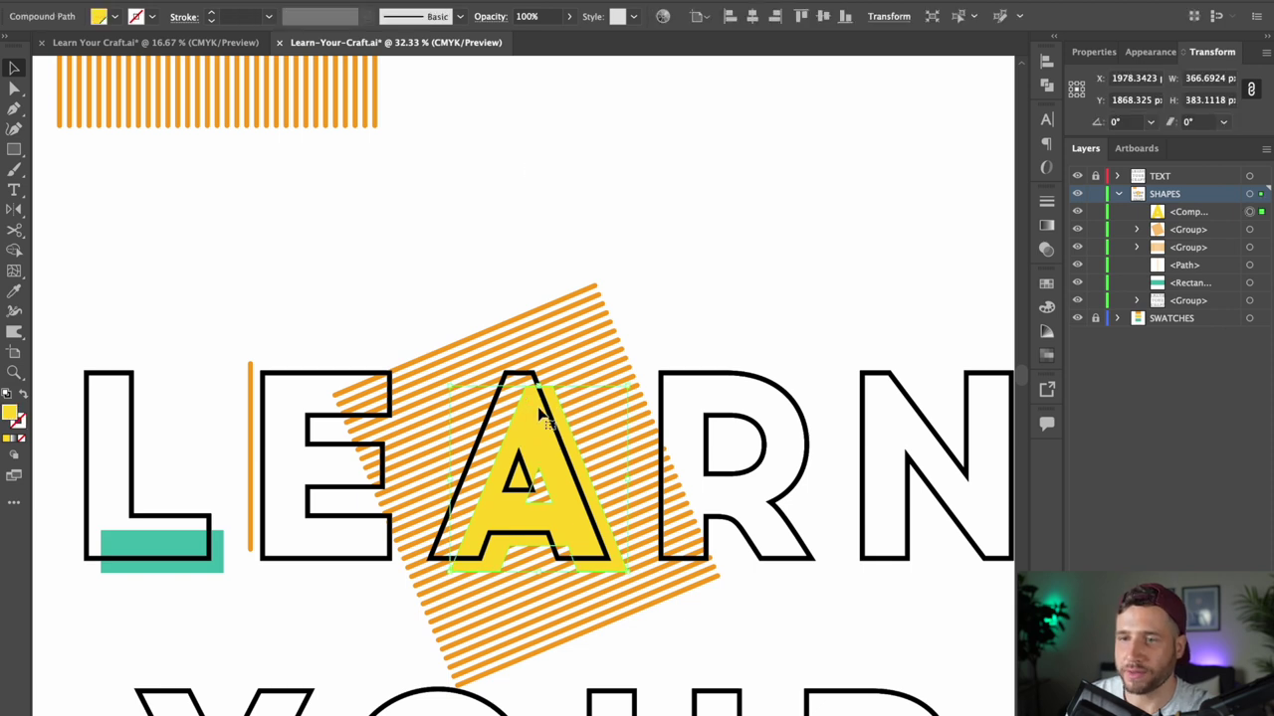
shift+click(602, 364)
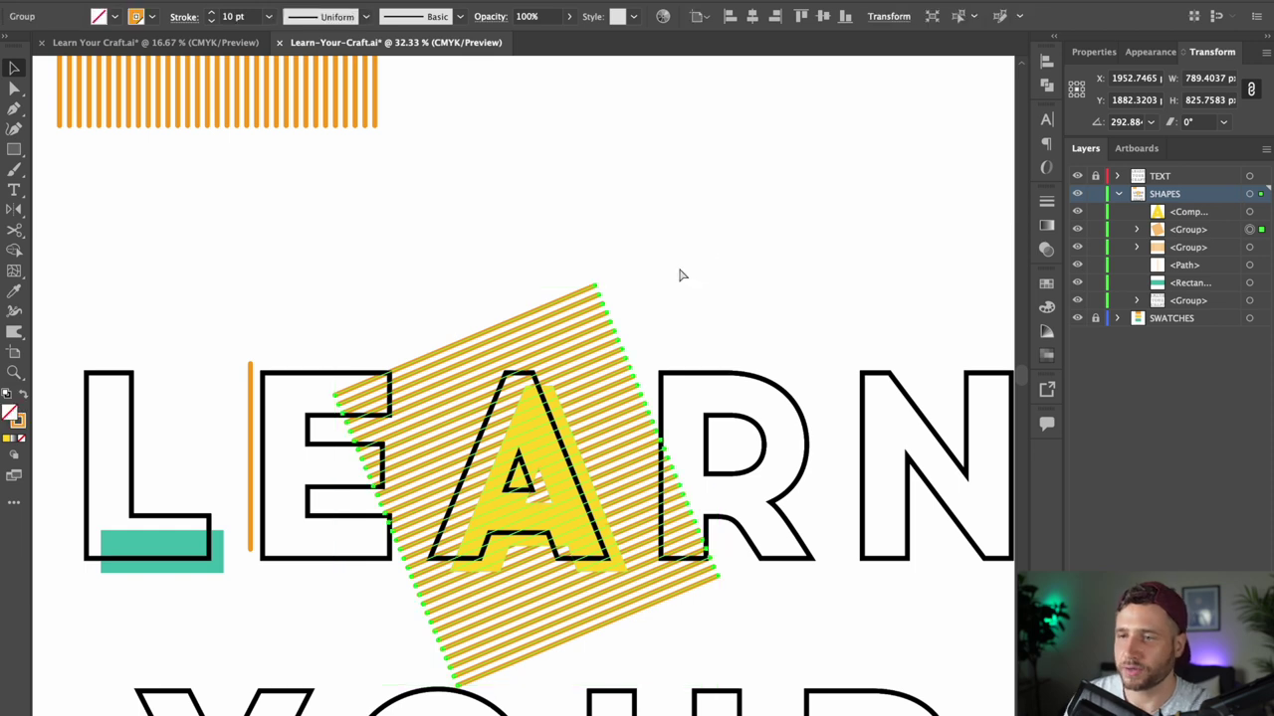
key(super+])
key(super+[)
key(super+[)
key(super+[)
key(super+[)
key(ctrl+])
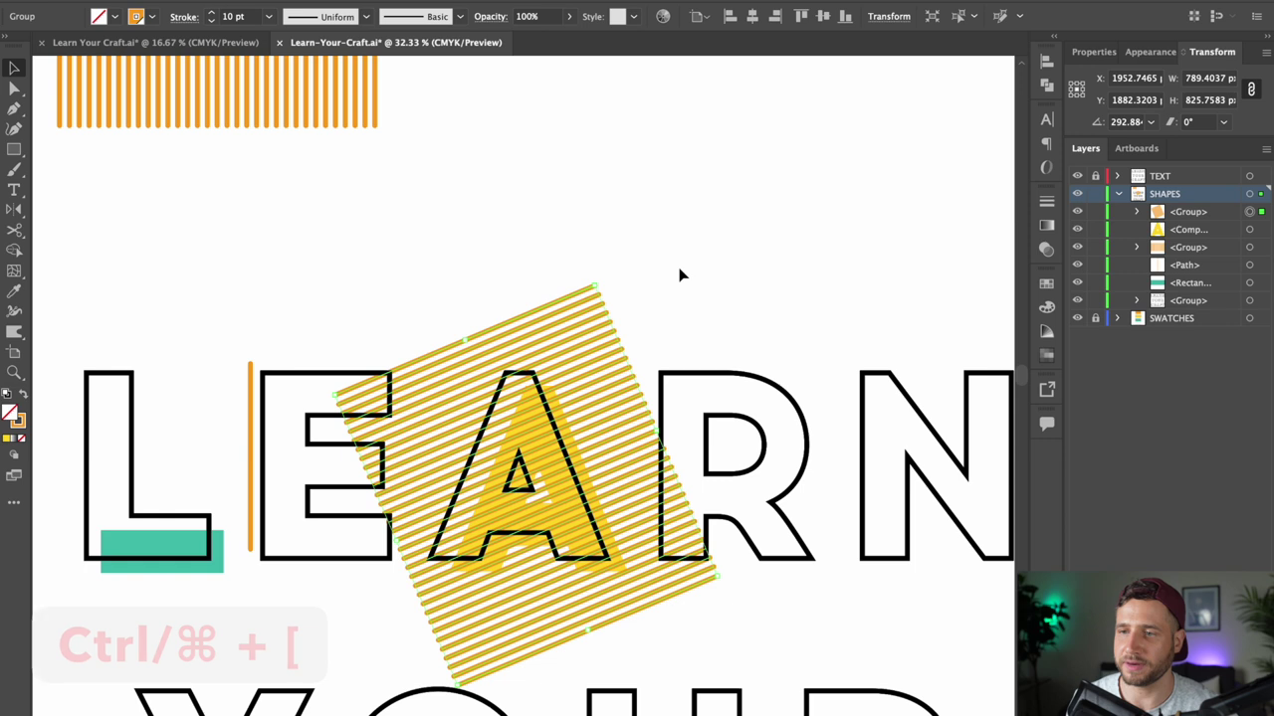
key(ctrl+[)
key(ctrl+[)
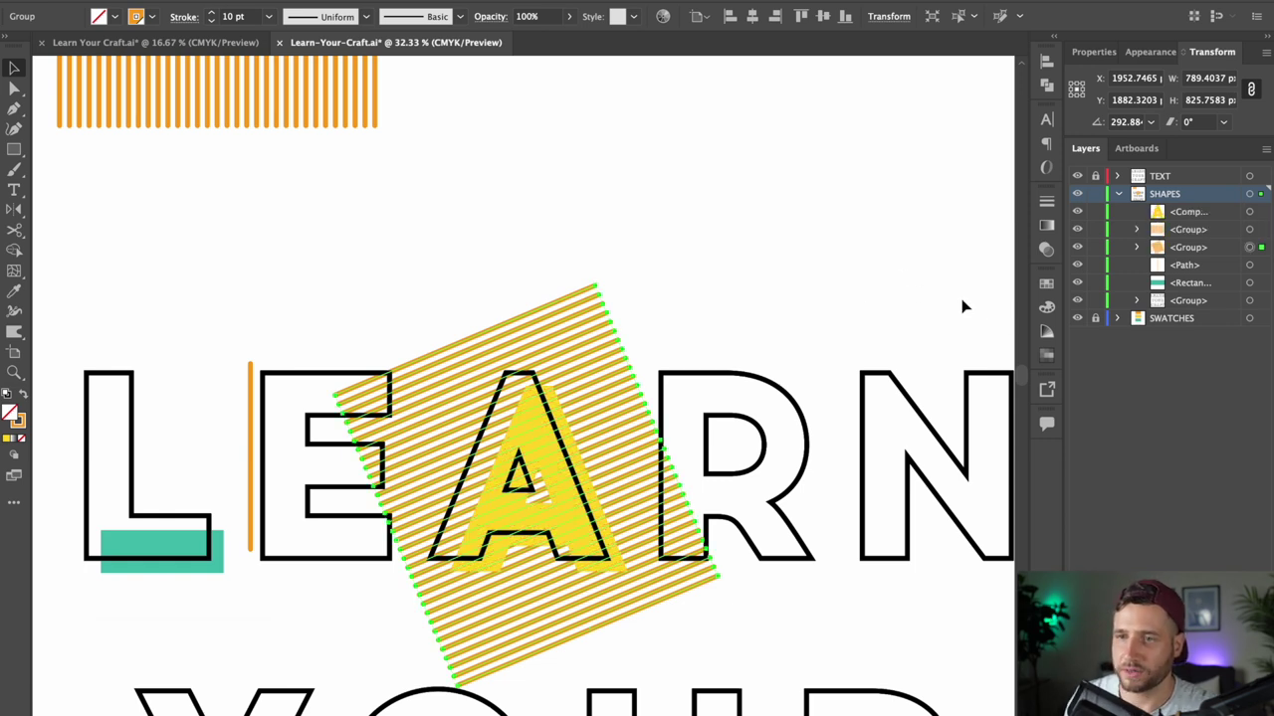
click(733, 264)
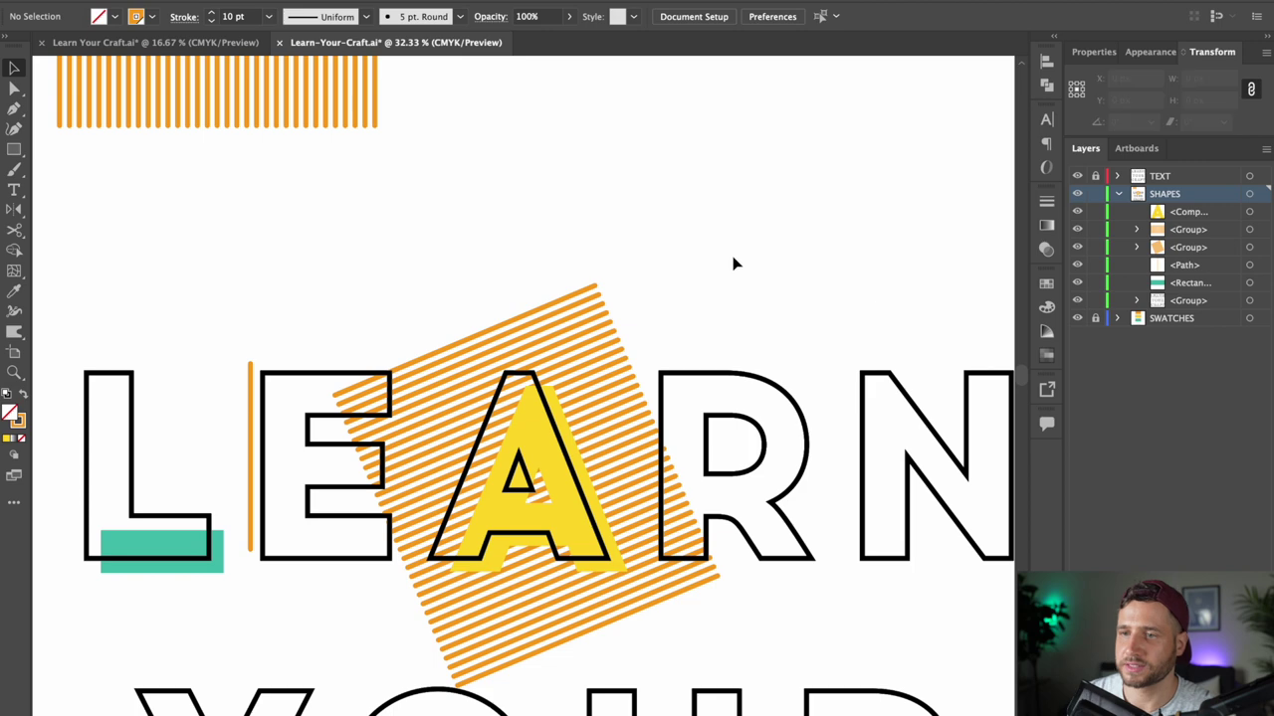
- Select the yellow A together with the diagonal stripes and make a clipping mask from the letter
click(525, 428)
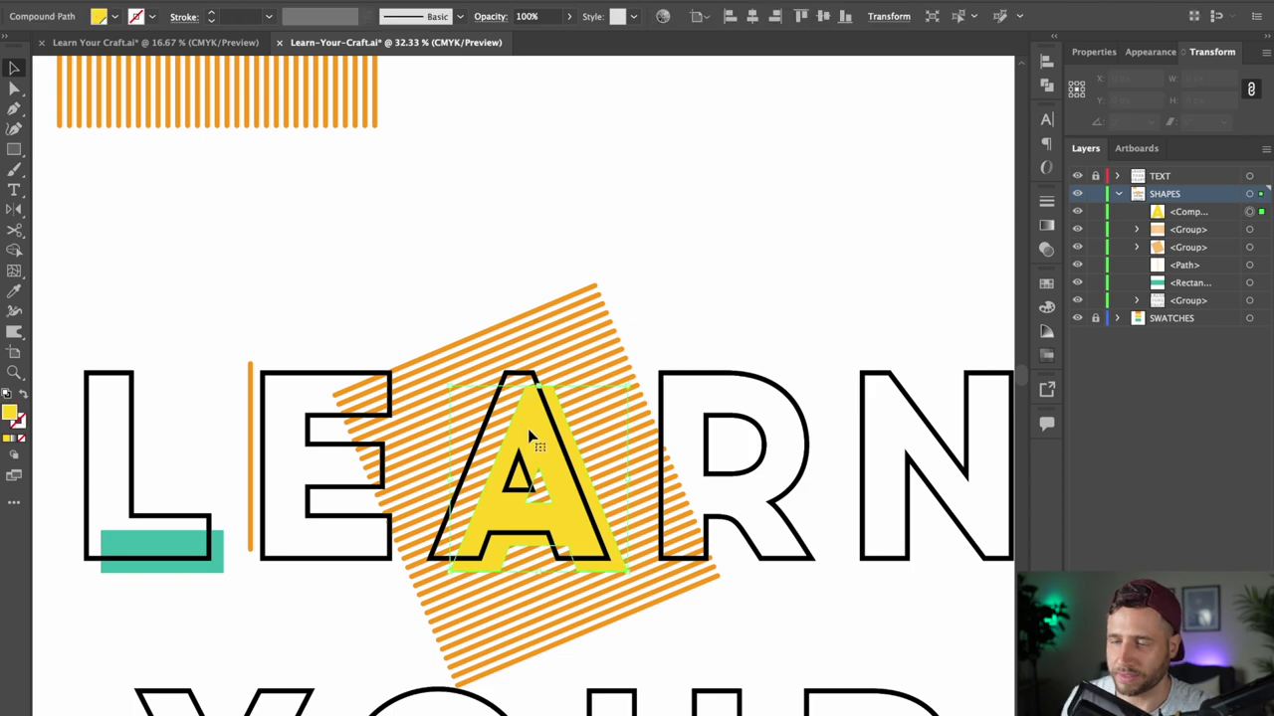
shift+click(605, 372)
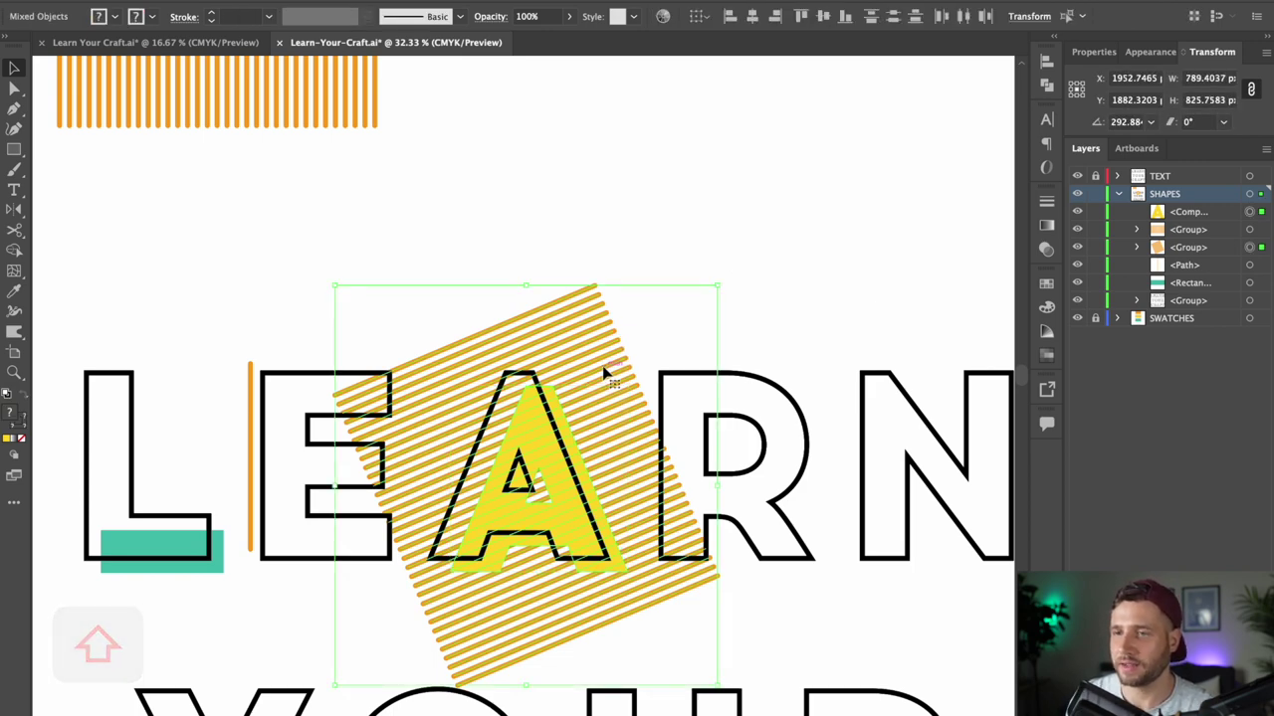
right_click(605, 372)
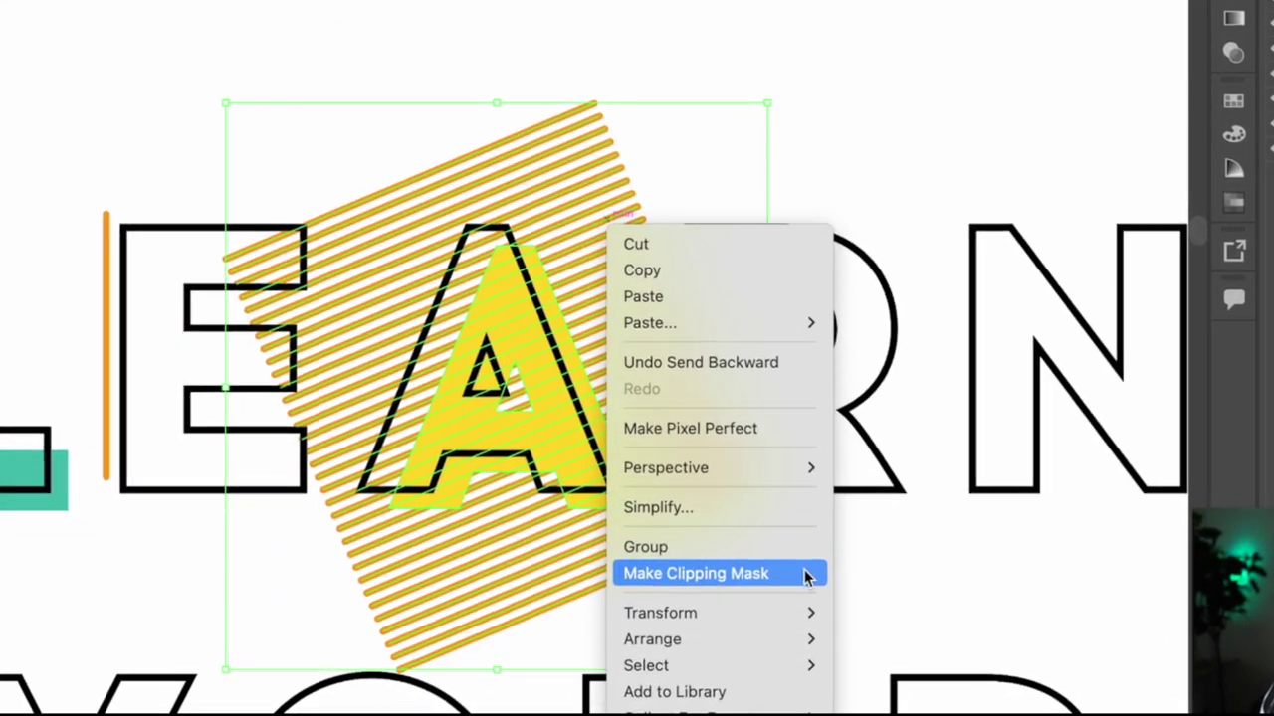
click(806, 575)
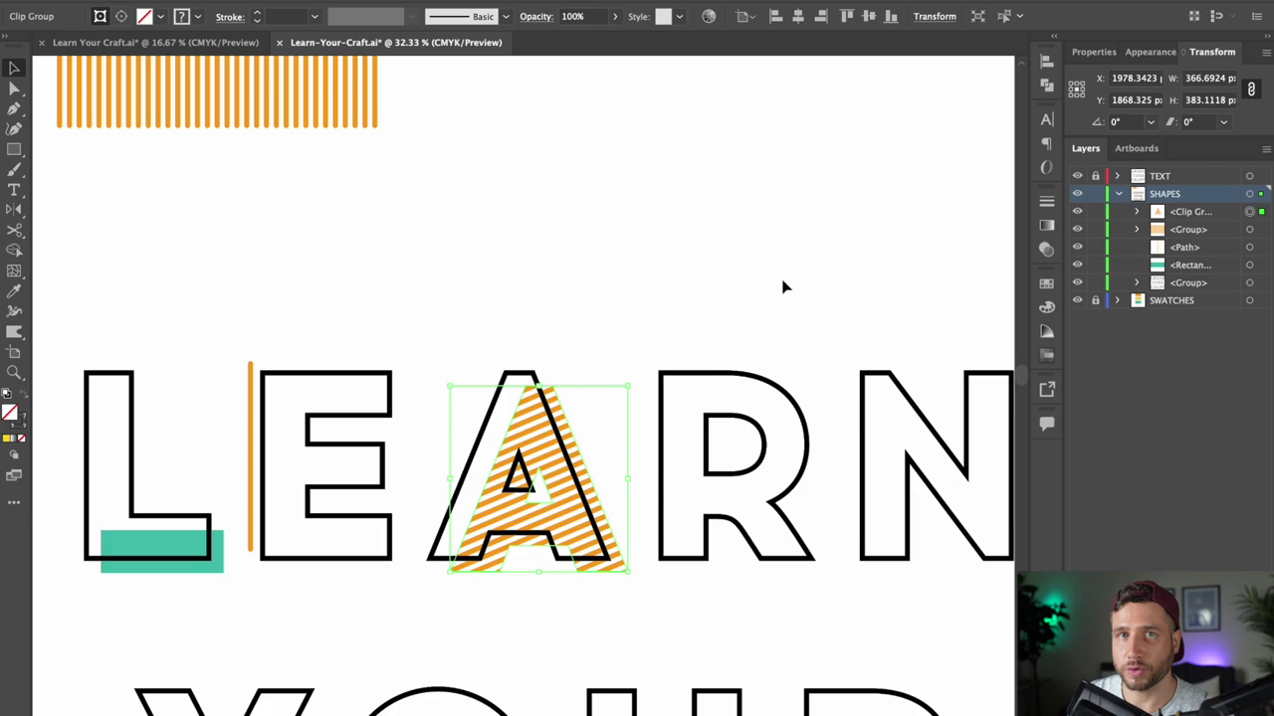
click(222, 9)
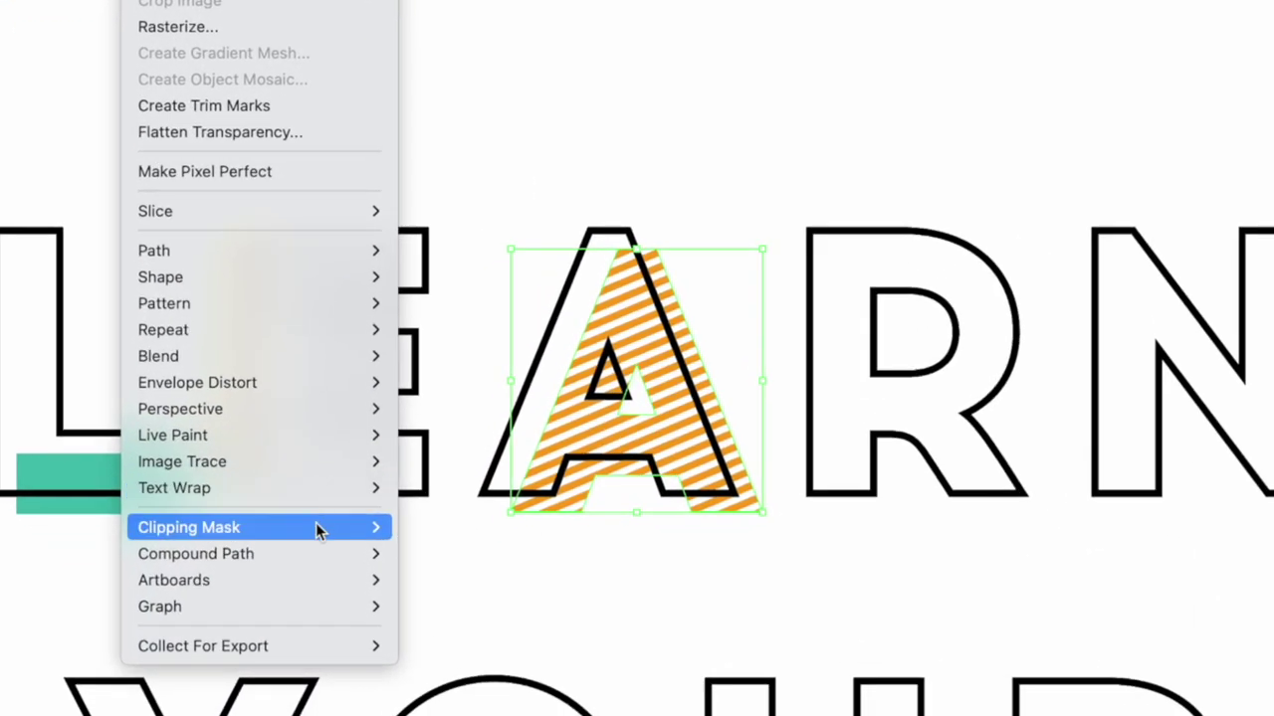
mouse_move(311, 567)
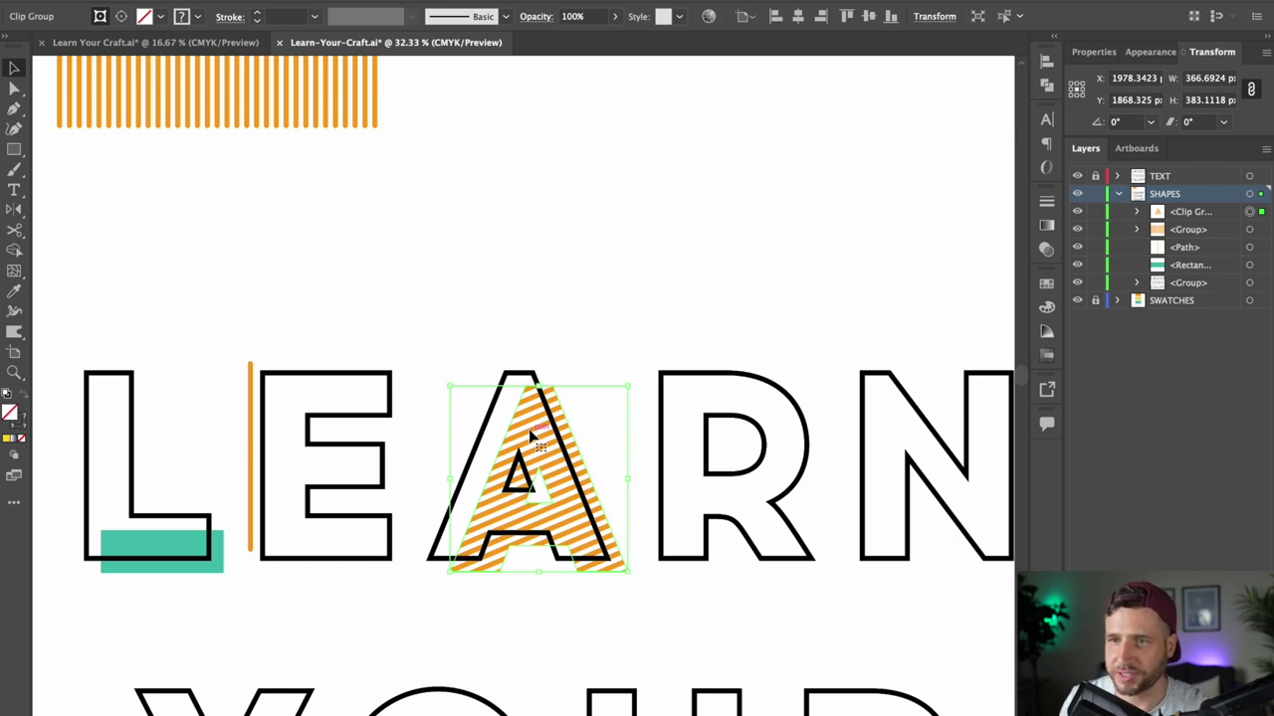
- Recolour the stripes inside the clipped A to the yellow swatch in isolation mode and exit isolation
double_click(532, 435)
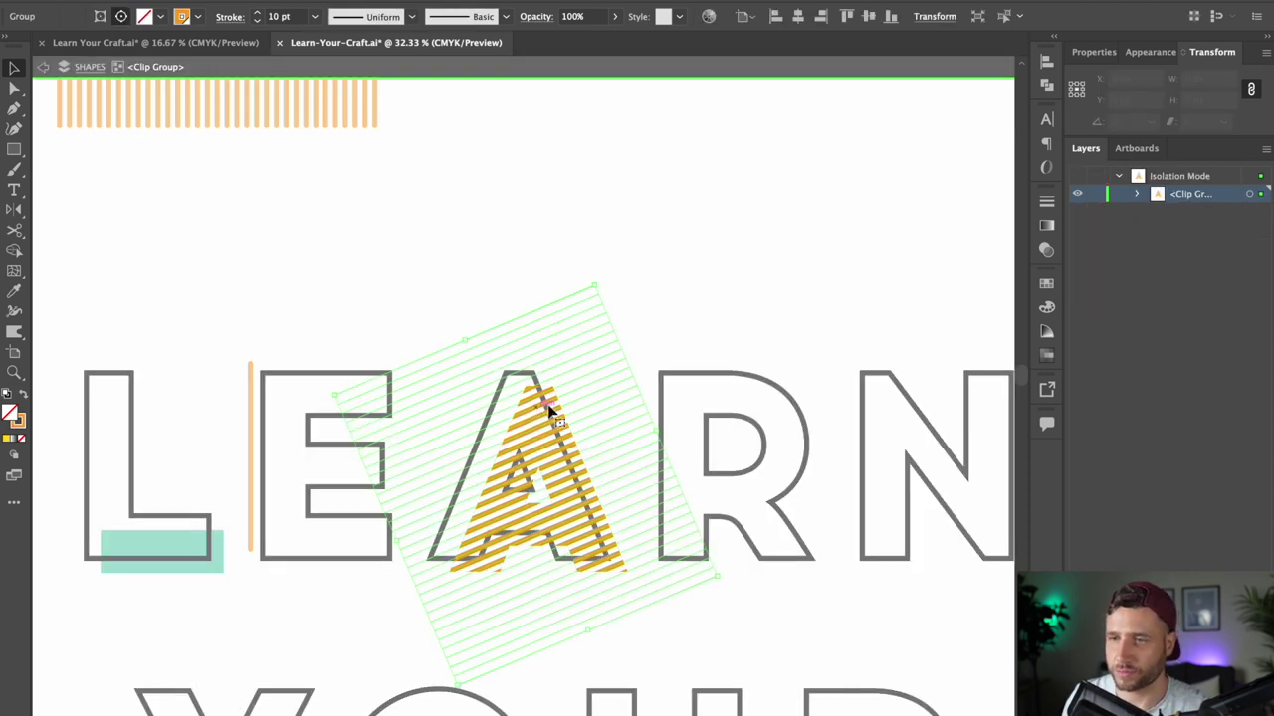
click(544, 410)
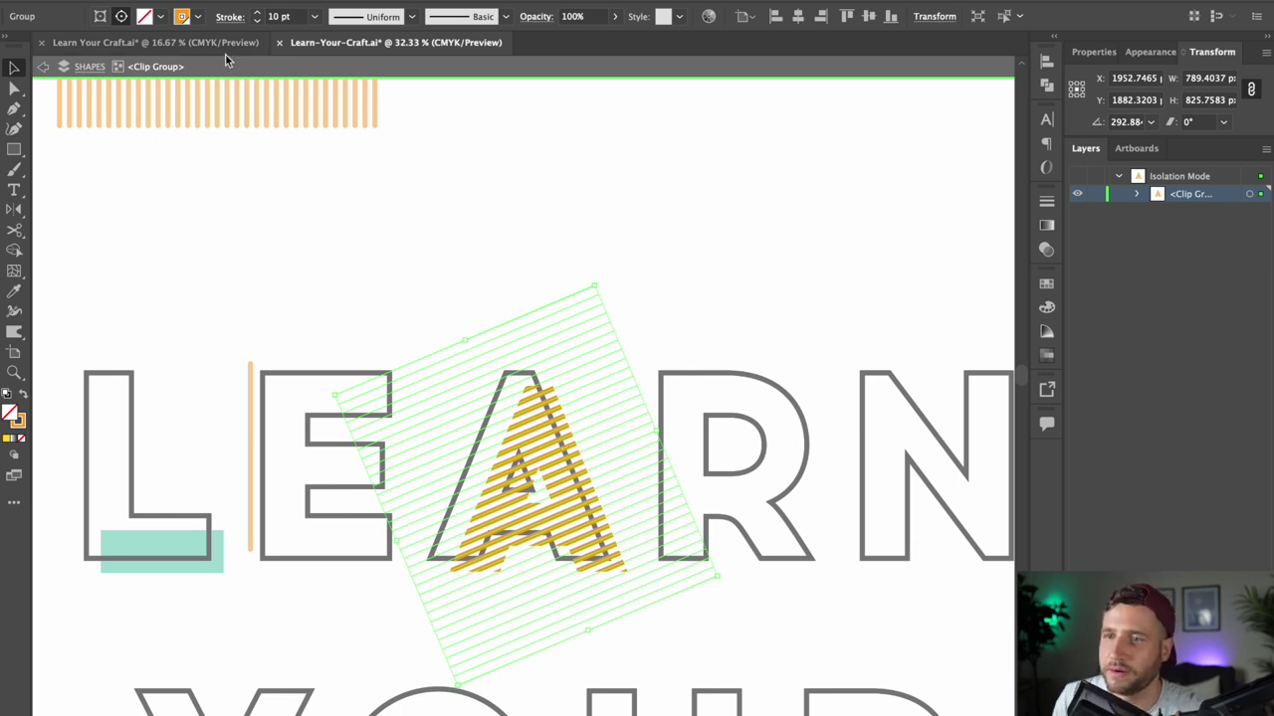
click(180, 18)
click(49, 60)
key(Escape)
click(597, 145)
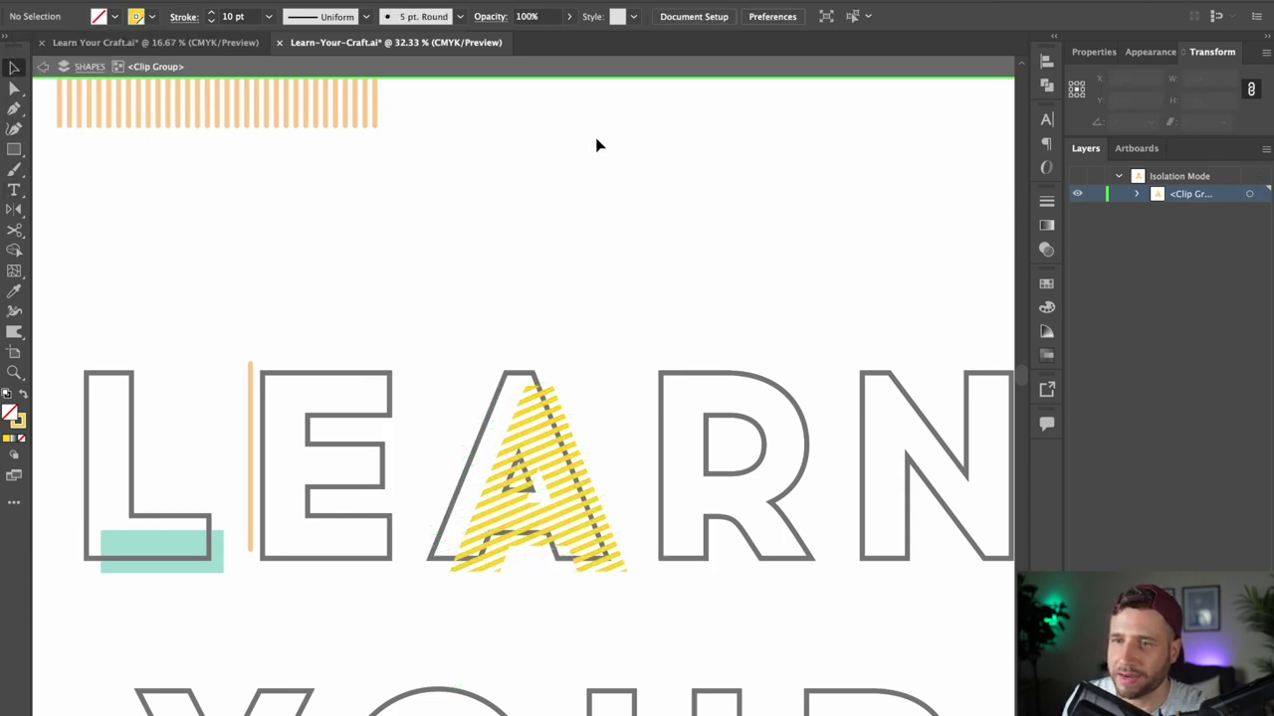
double_click(597, 145)
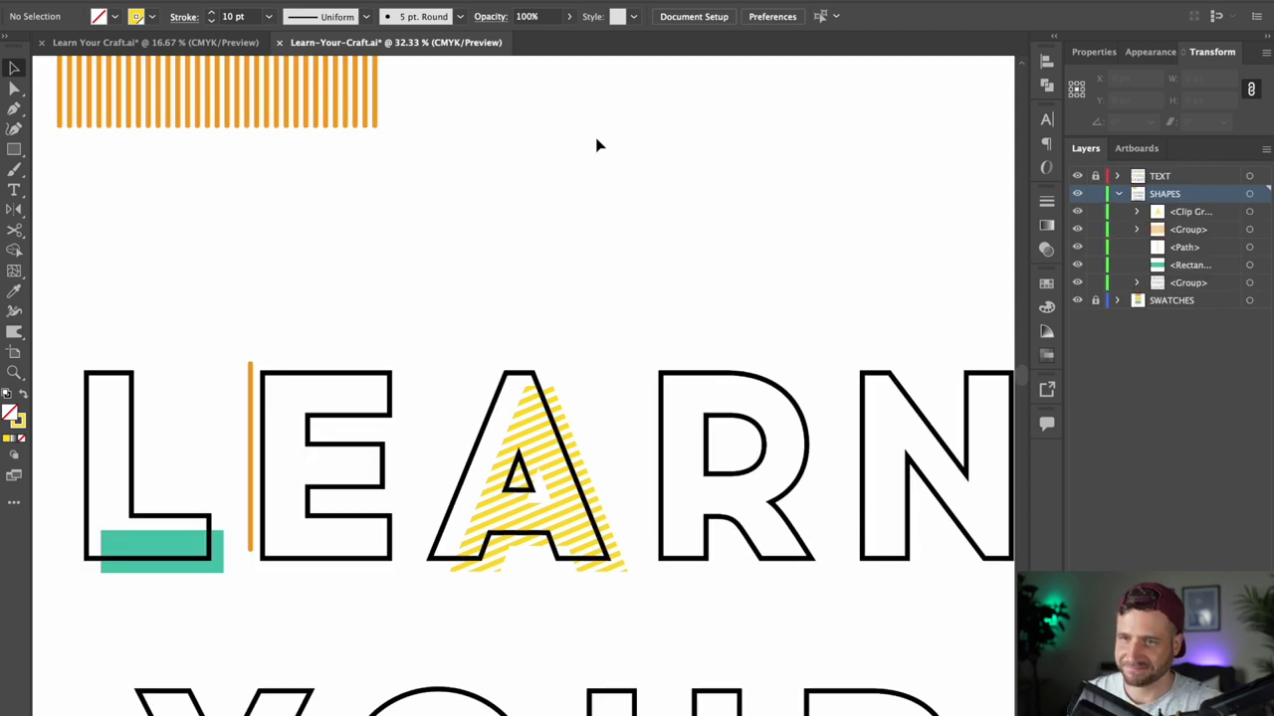
- Copy only the upper outer curve segment of the R in LEARN and paste it in front
drag(672, 263, 605, 245)
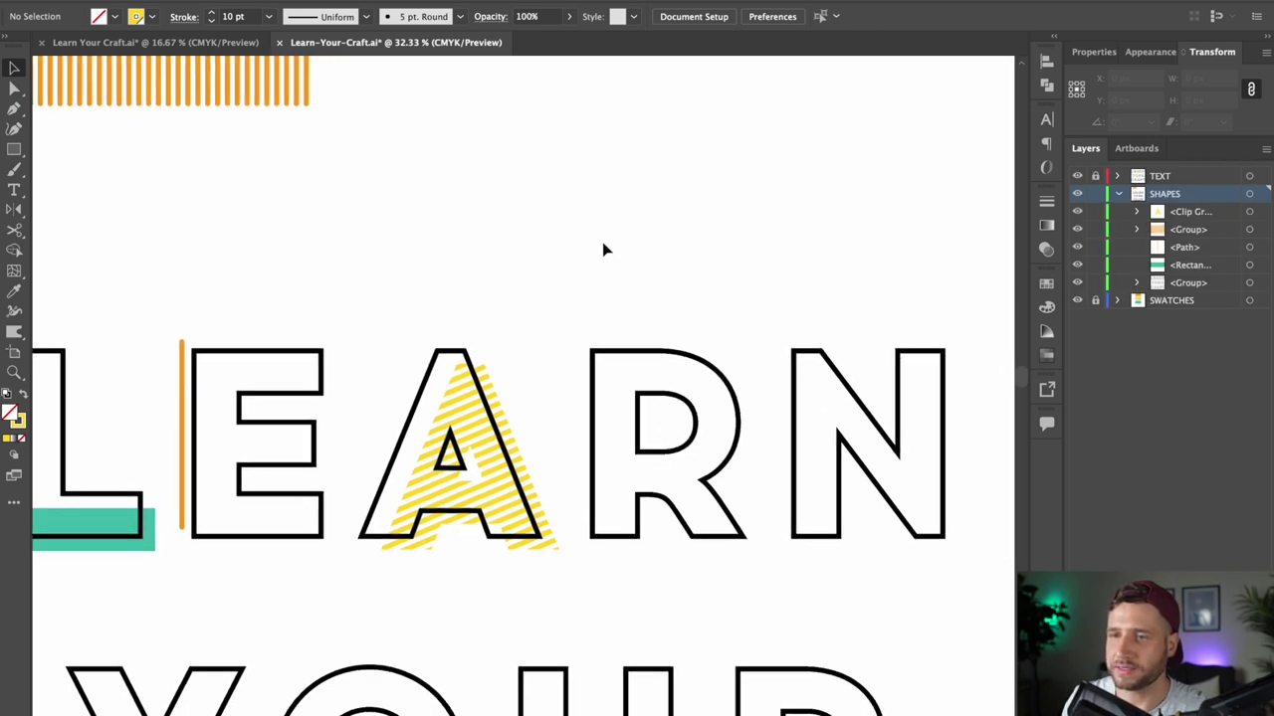
key(a)
click(715, 398)
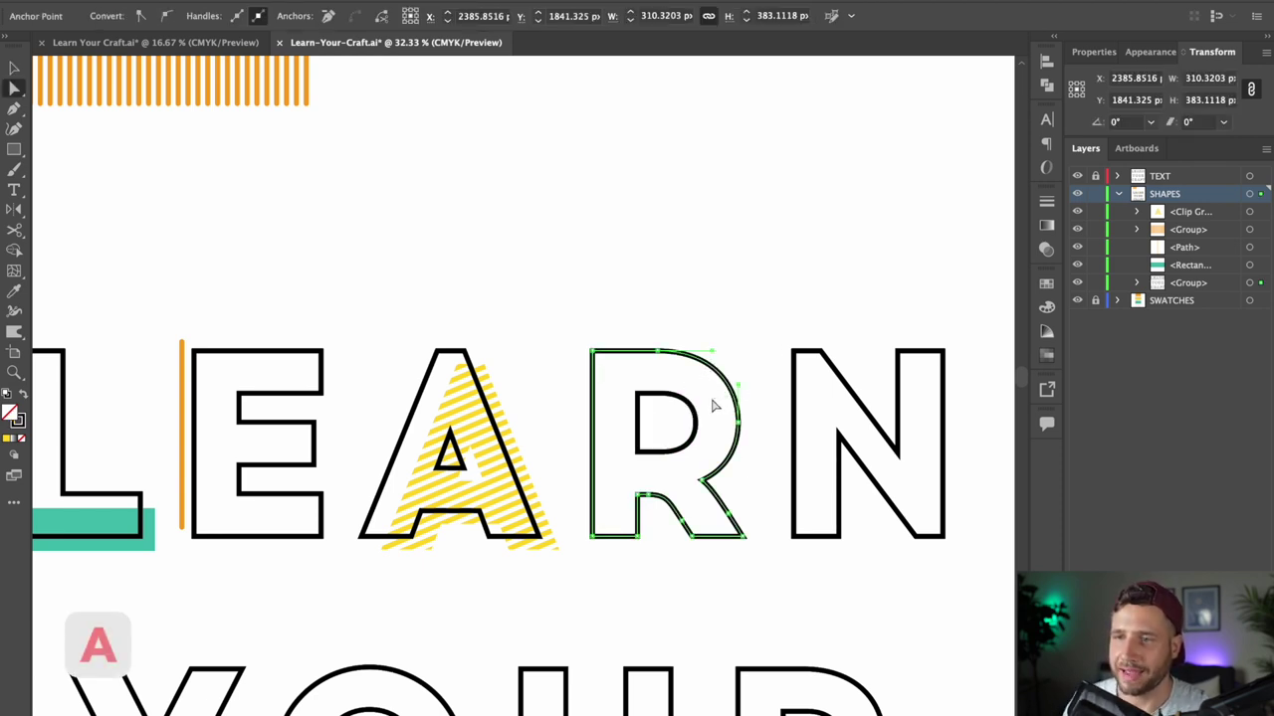
drag(736, 347, 706, 391)
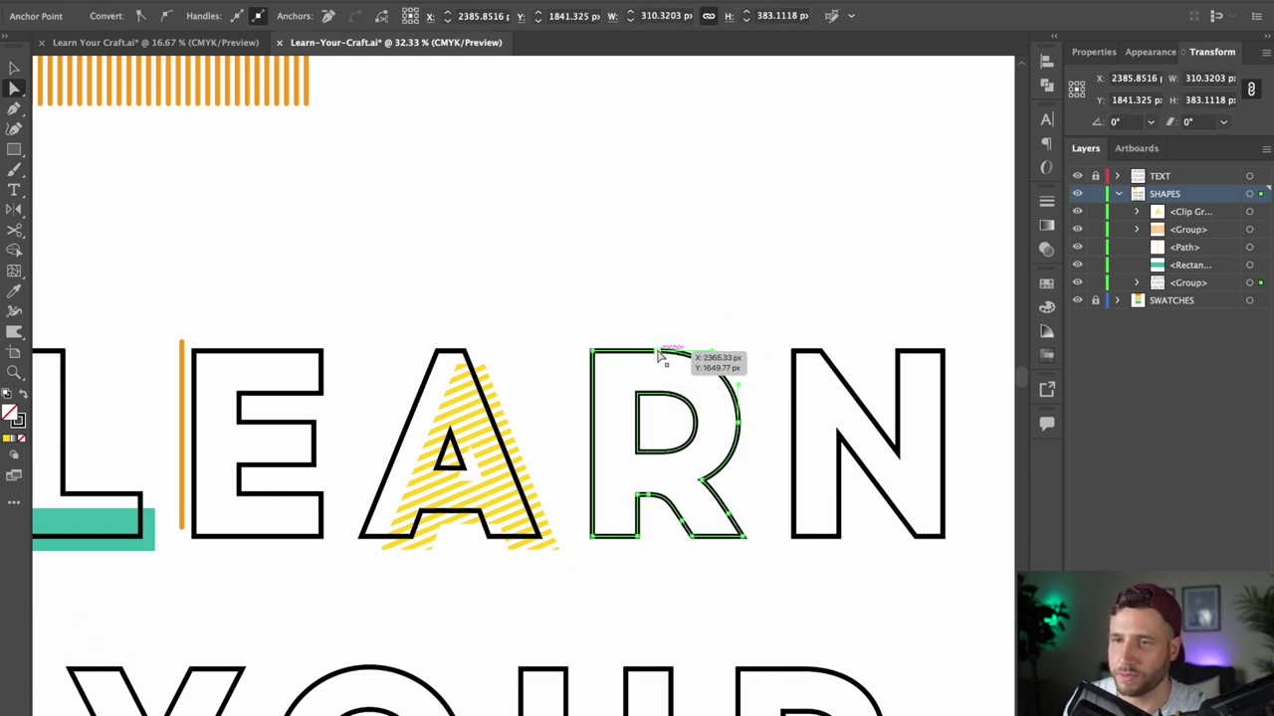
key(ctrl+c)
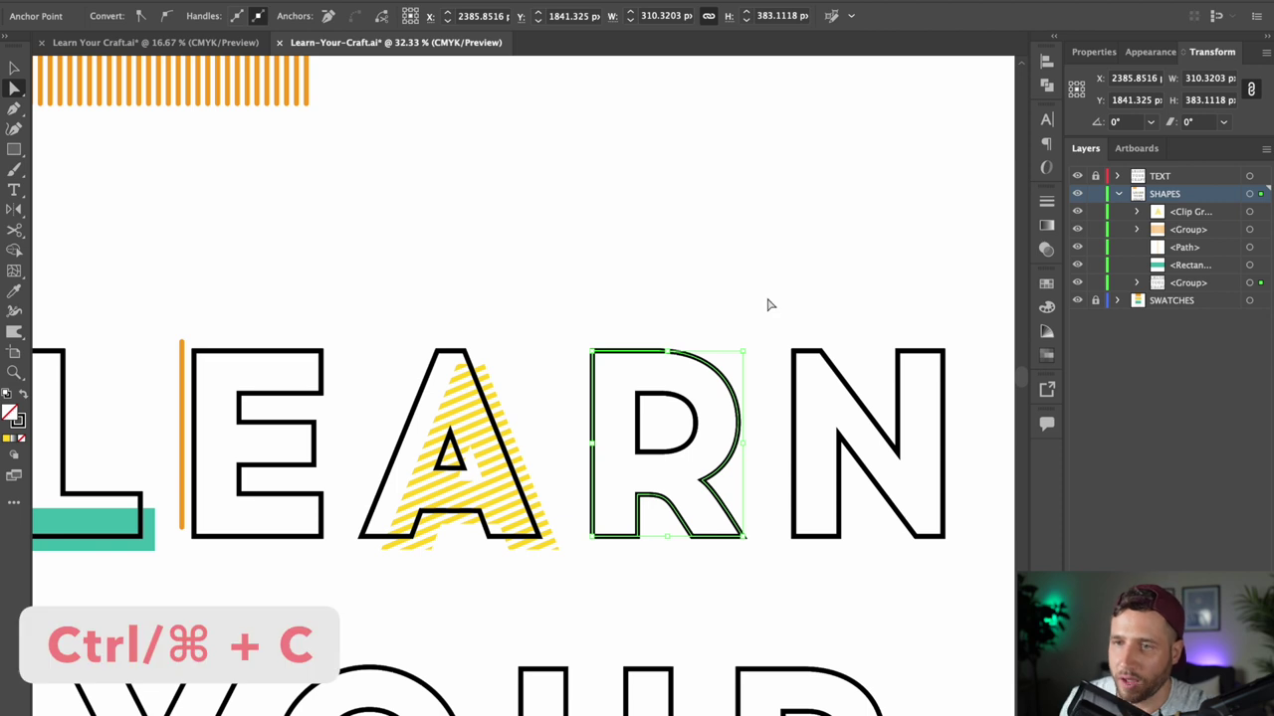
click(767, 303)
key(ctrl+f)
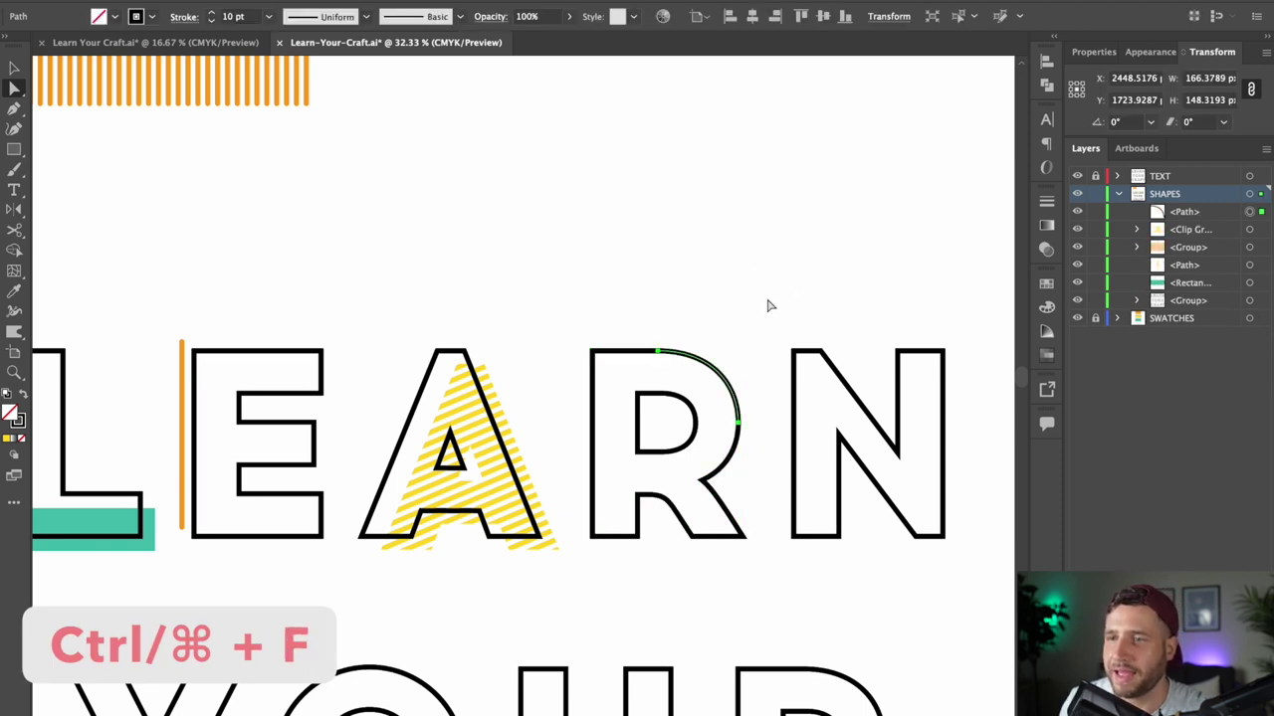
- Nudge the pasted curve about 21 px right and 18 px up, offsetting it from the R's outline
key(Up)
key(Right)
key(Right)
key(Up)
key(Up)
key(Up)
key(Up)
key(Up)
key(Left)
key(Left)
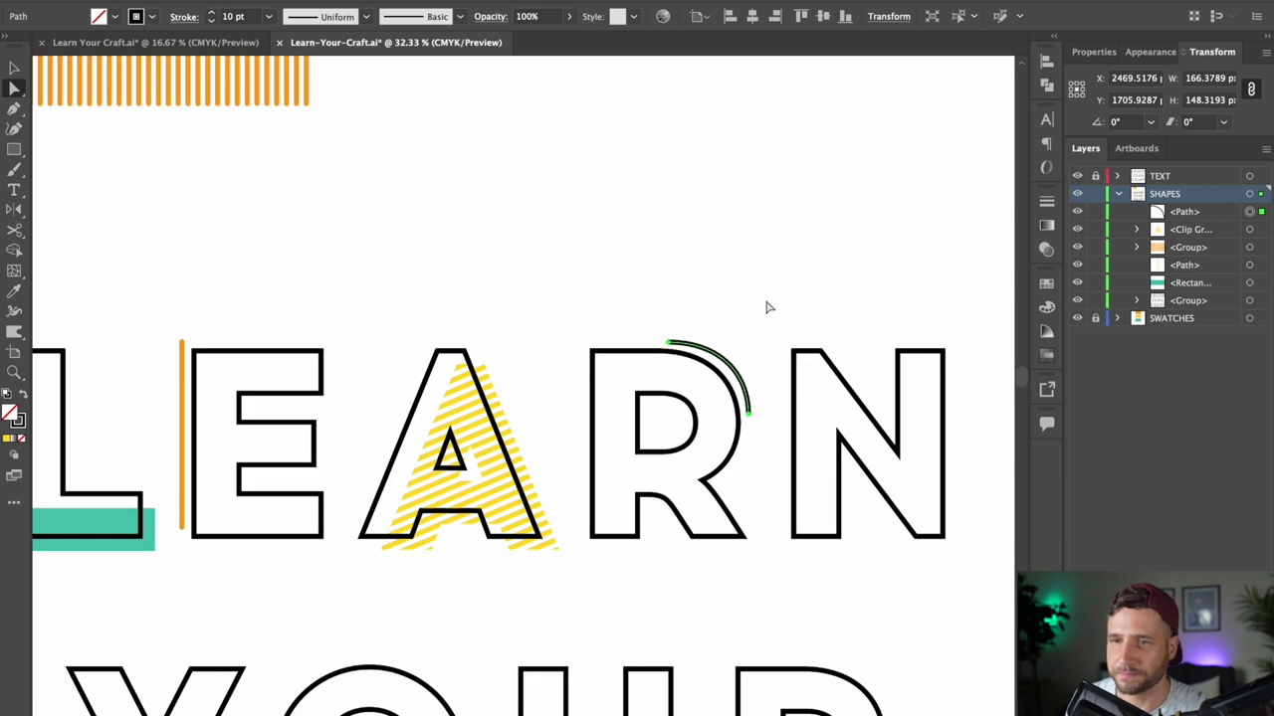
- Examine the gap between the offset curve and the R's outline up close
key(z)
click(653, 401)
click(511, 392)
click(512, 432)
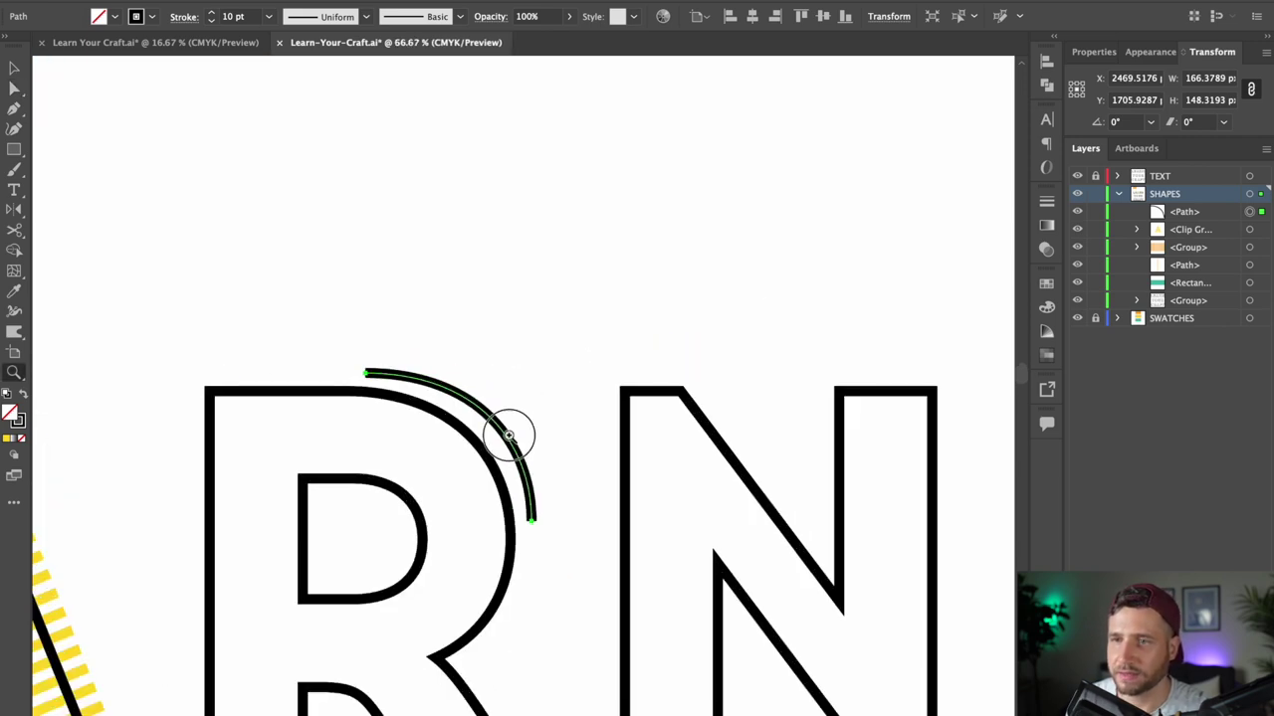
click(494, 429)
alt+click(474, 488)
alt+click(474, 489)
alt+click(474, 489)
alt+click(585, 397)
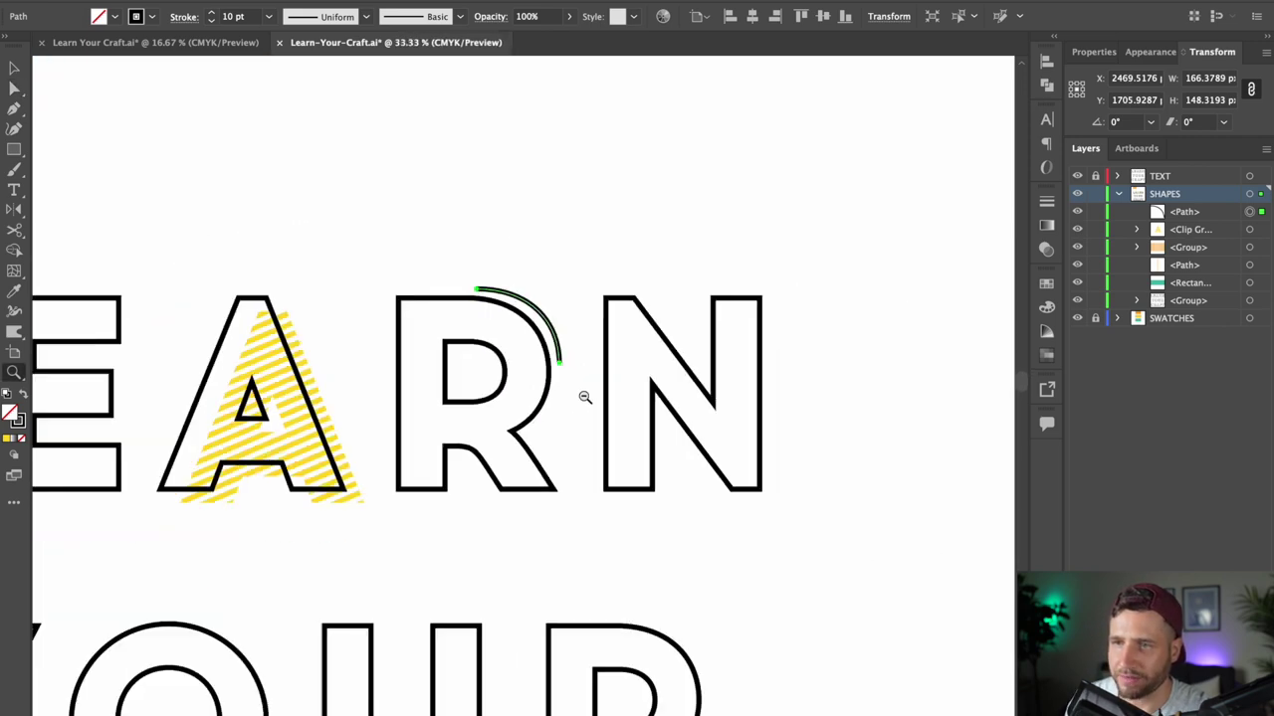
- Try to adjust the direction handles of the curve offset from the R
key(a)
click(479, 289)
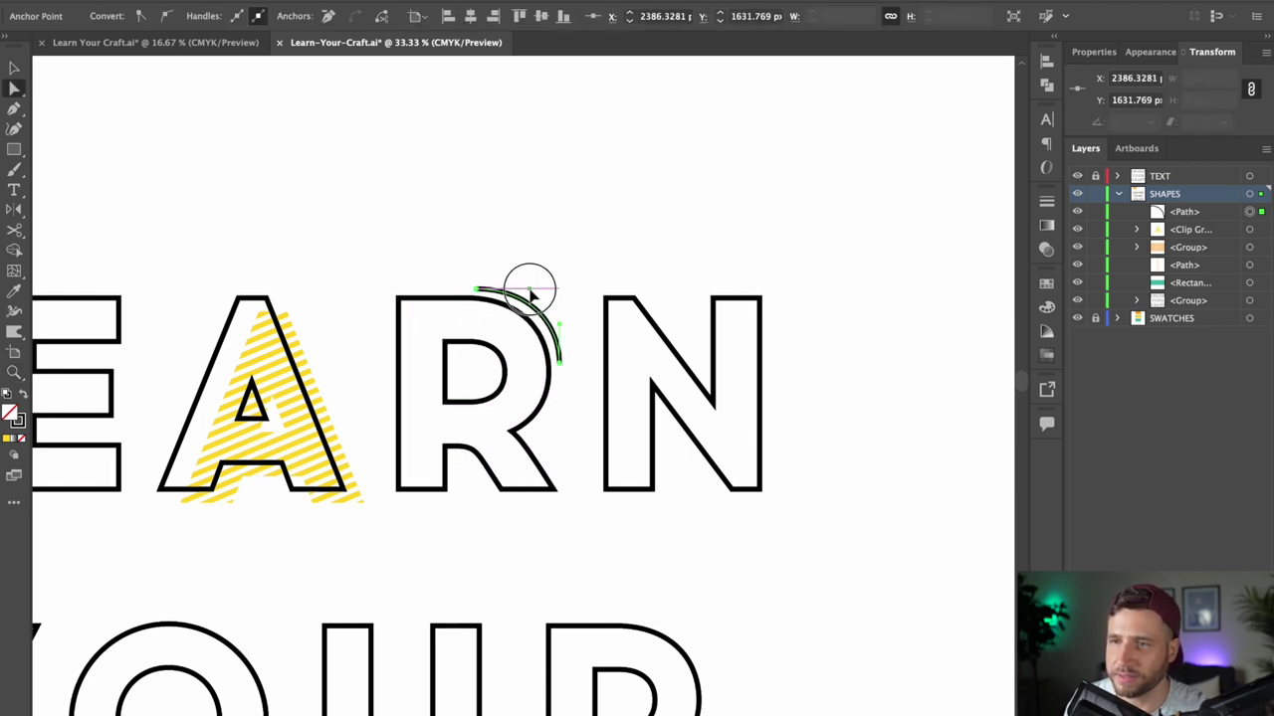
drag(561, 326, 566, 328)
click(574, 287)
key(v)
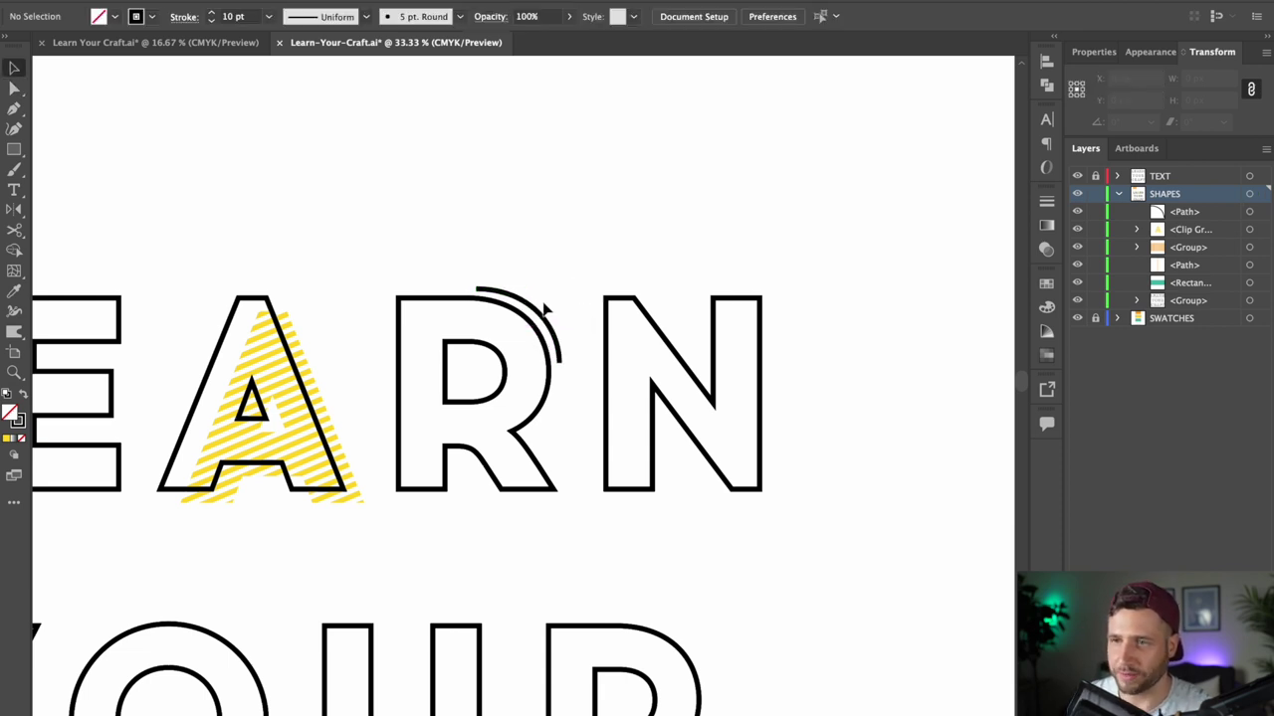
- Give the curve offset from the R in LEARN rounded stroke caps
click(538, 318)
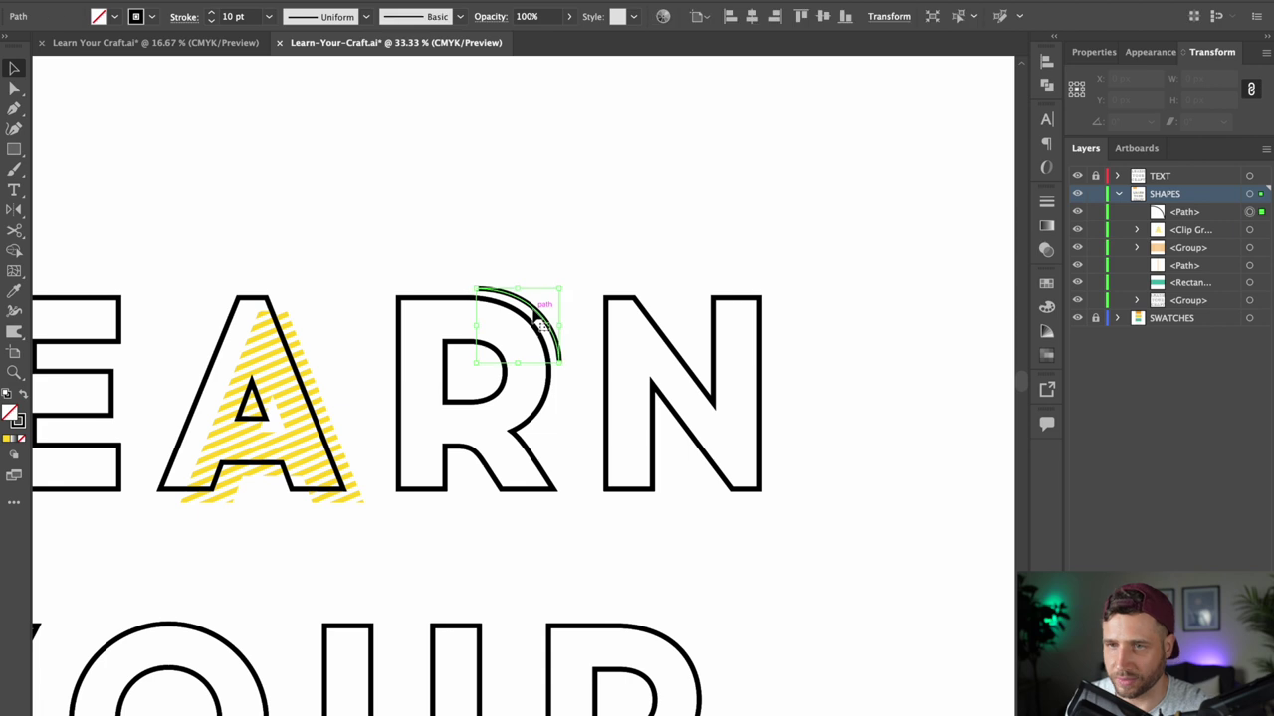
click(1047, 203)
click(686, 258)
drag(418, 311, 637, 256)
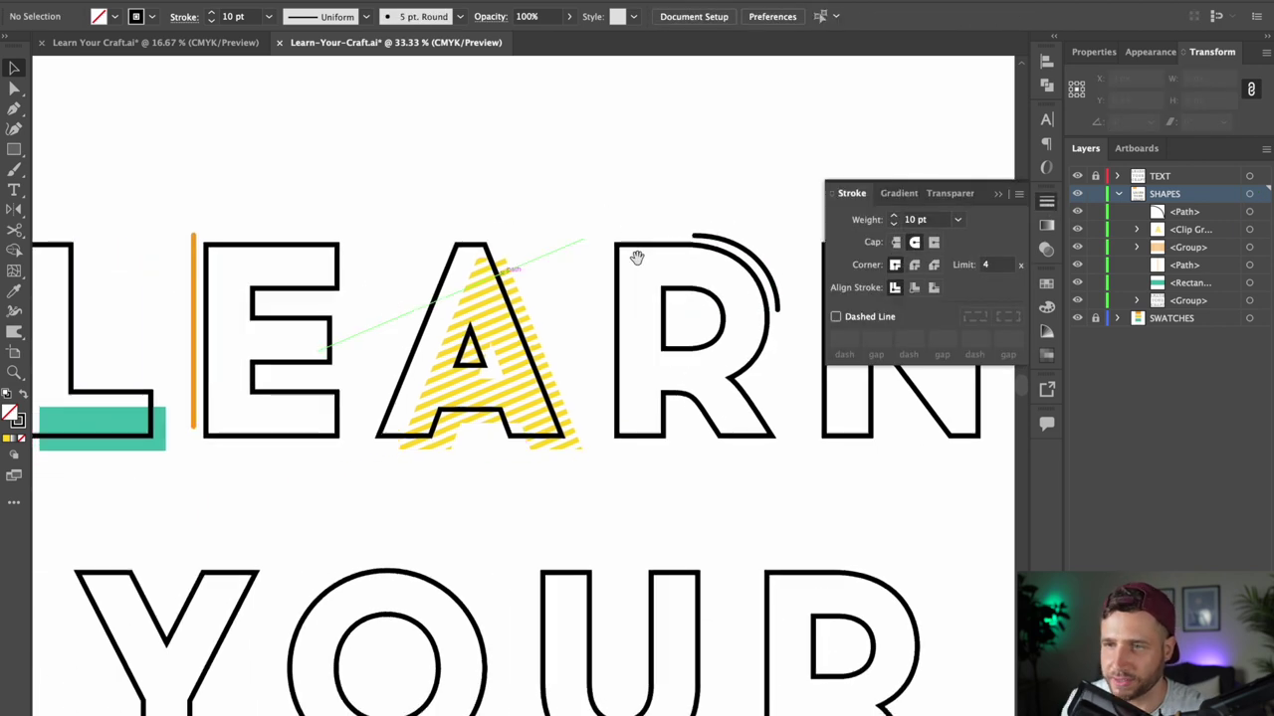
- Set the R's offset curve to the teal stroke swatch and deselect it
click(771, 284)
click(149, 16)
click(43, 59)
click(563, 175)
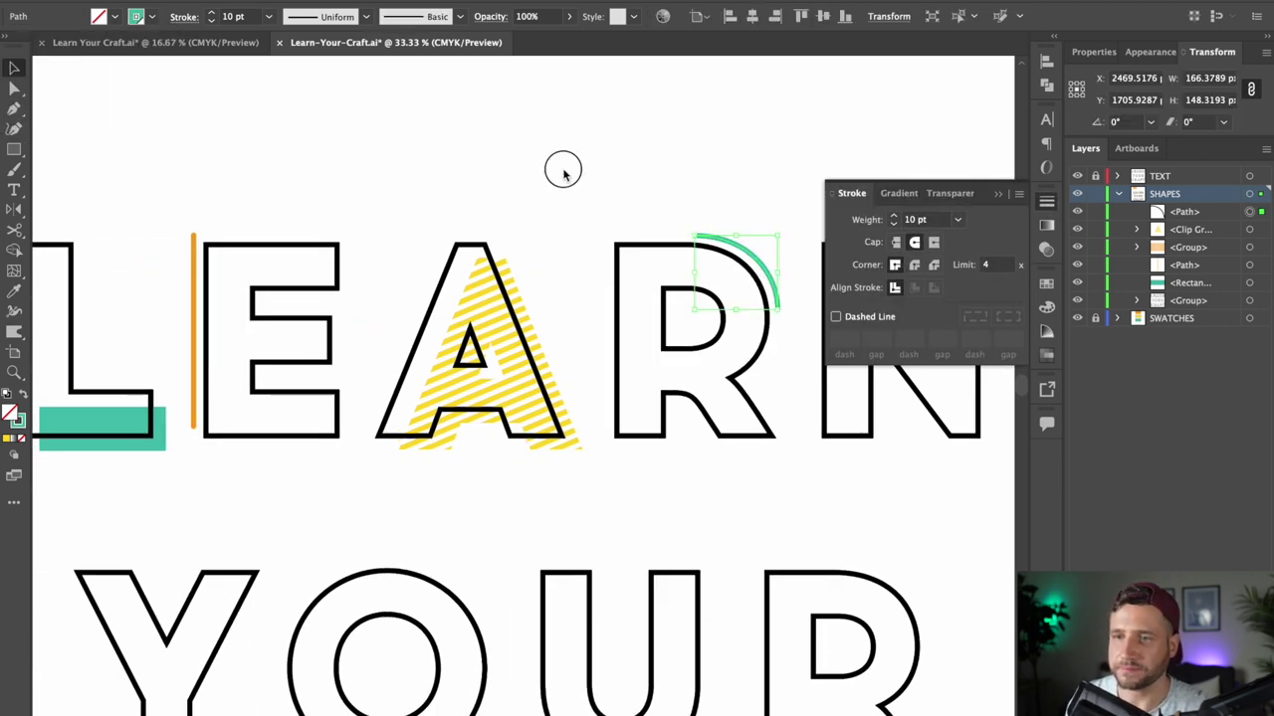
click(1000, 195)
key(z)
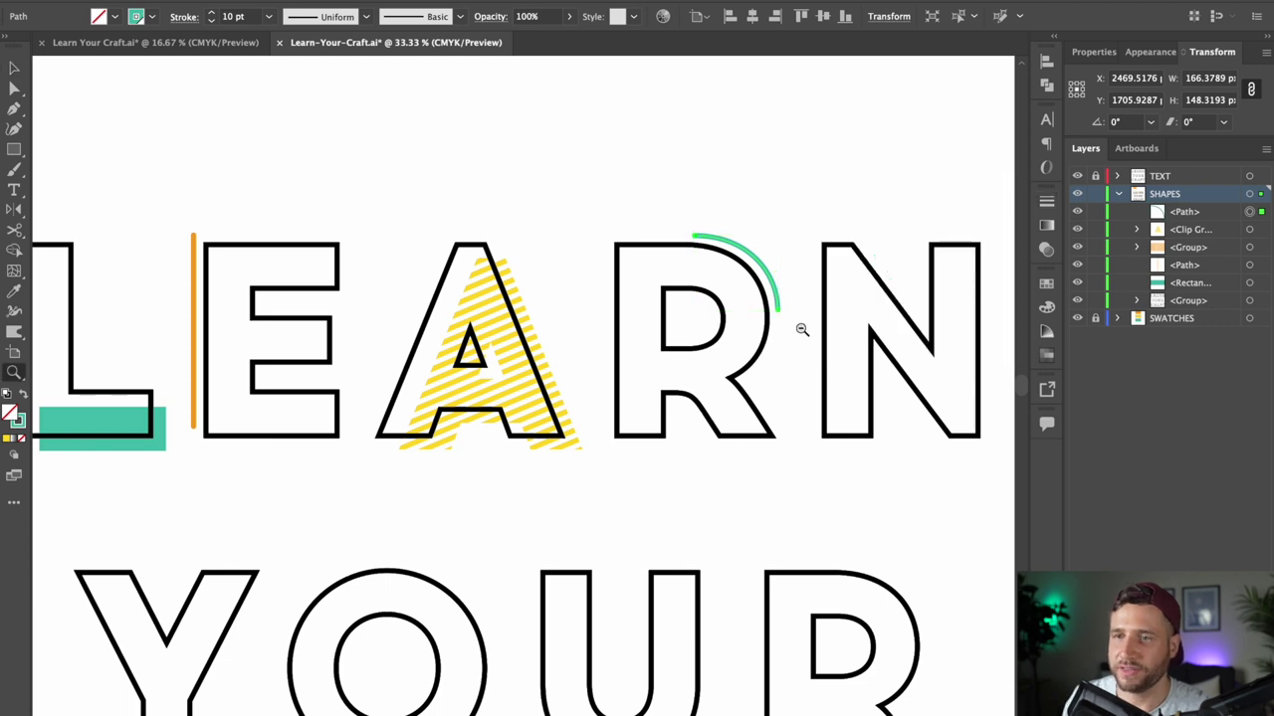
alt+click(787, 327)
drag(619, 322, 767, 242)
key(v)
click(787, 245)
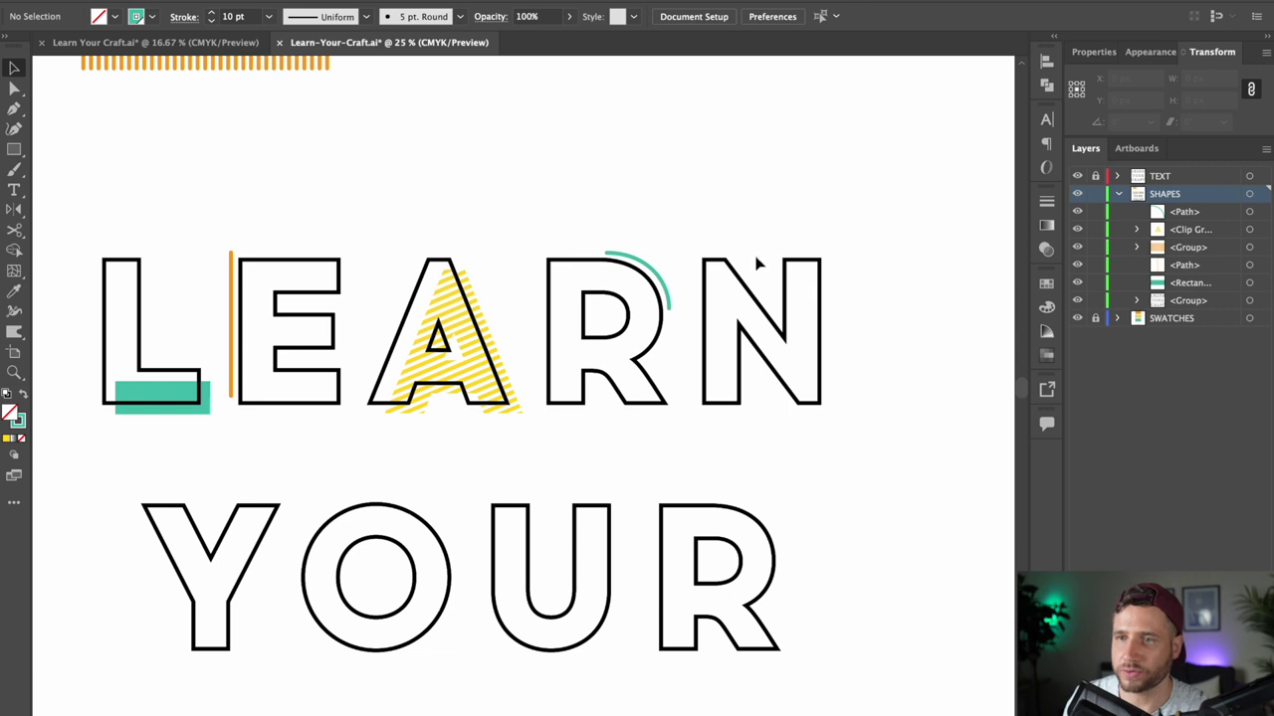
- Draw a closed right triangle about 163 × 237 px over the upper-right corner of the N in LEARN with the Pen tool
key(z)
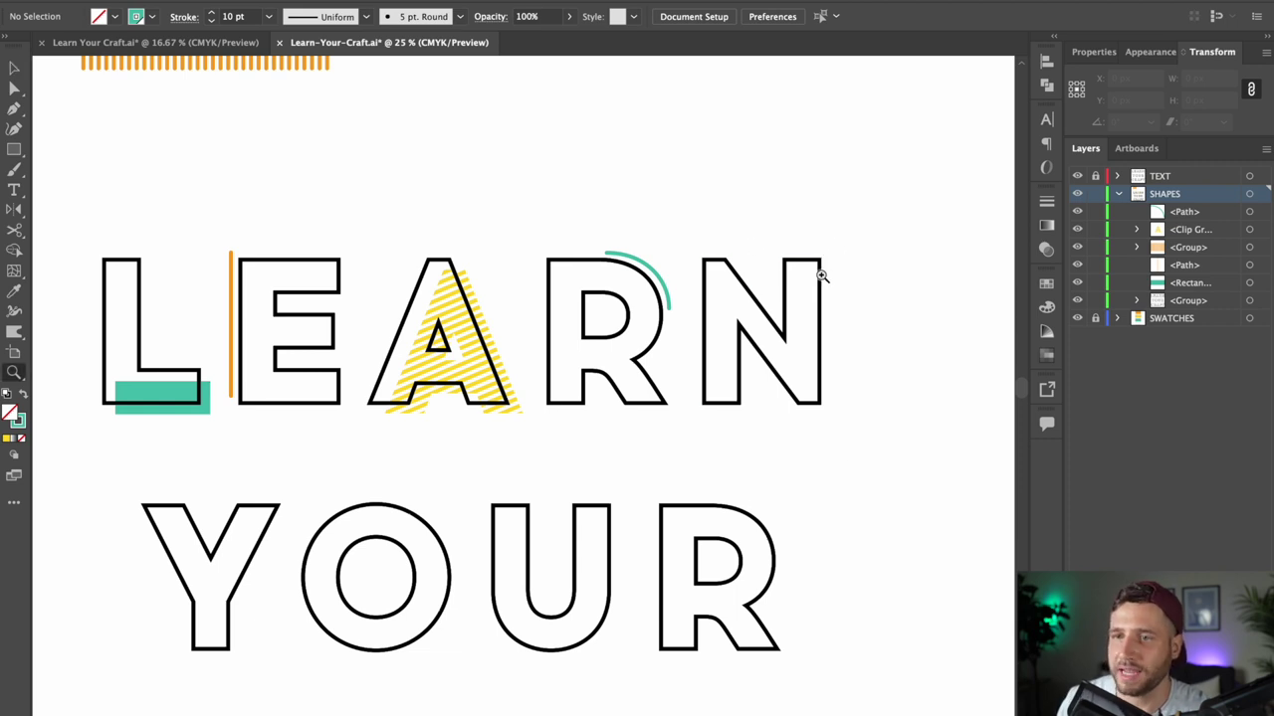
click(822, 275)
scroll(696, 329, down, 2)
scroll(697, 329, left, 4)
key(p)
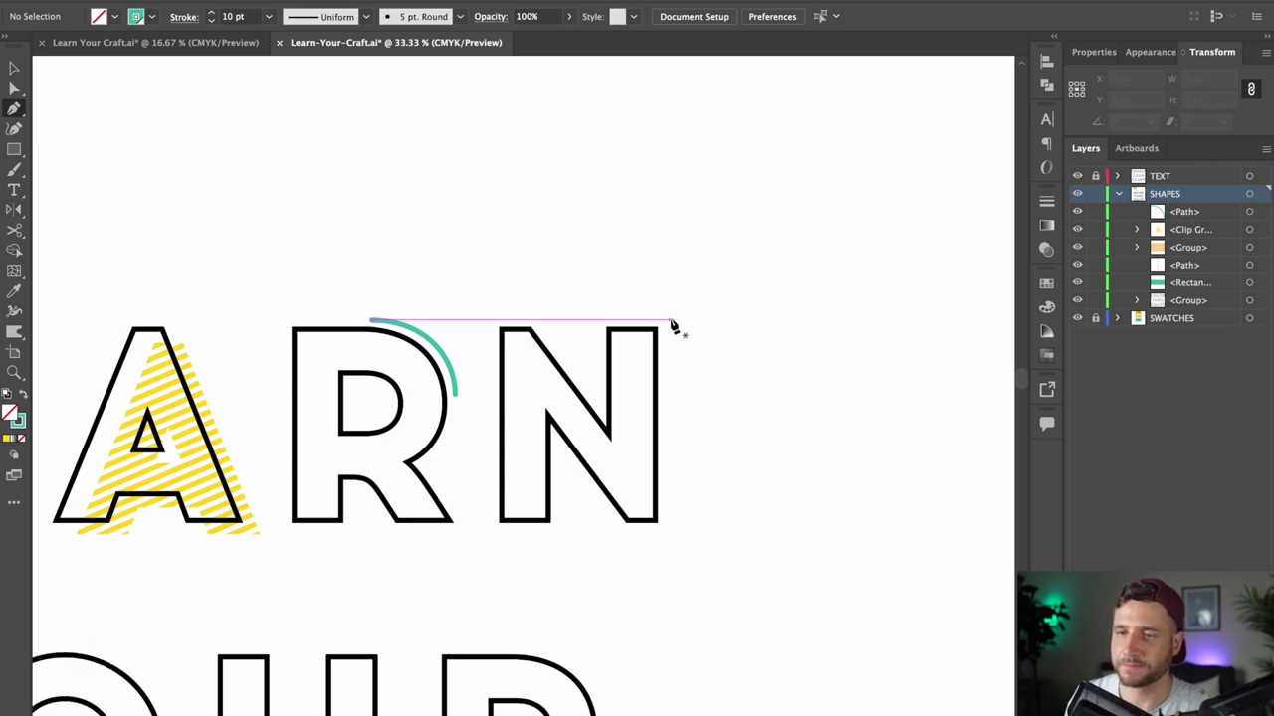
click(672, 326)
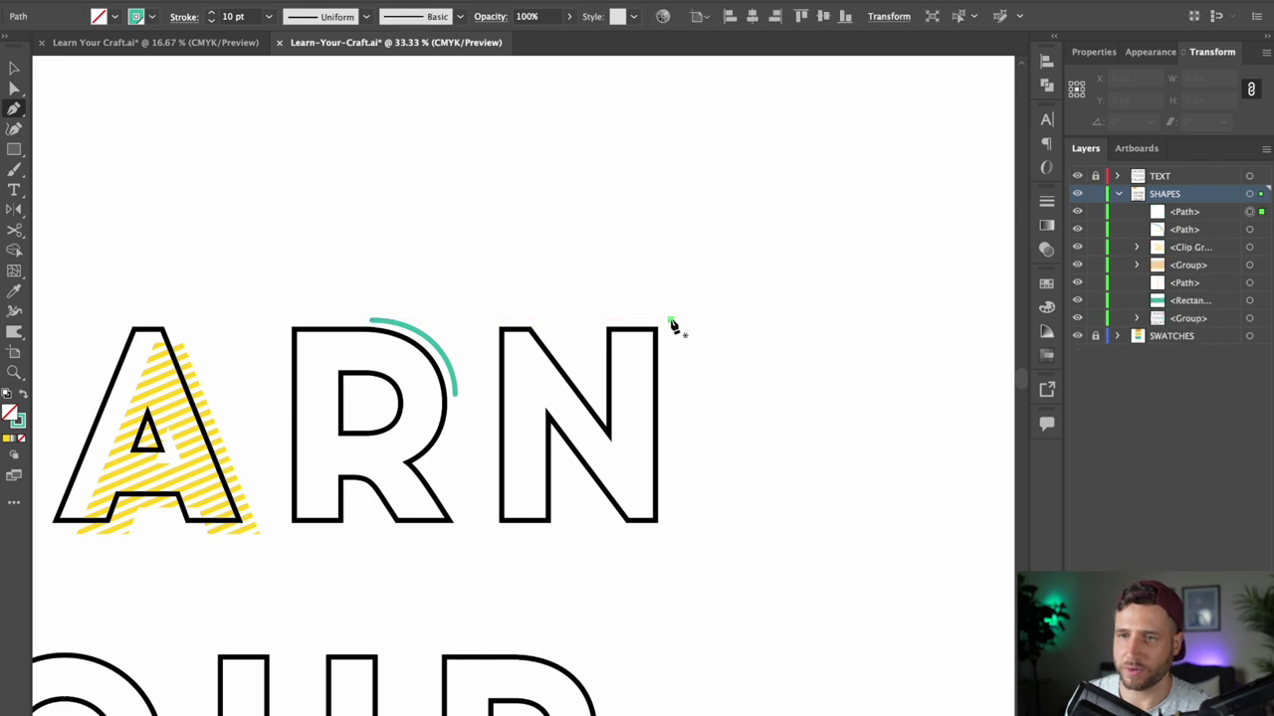
key(shift)
click(590, 324)
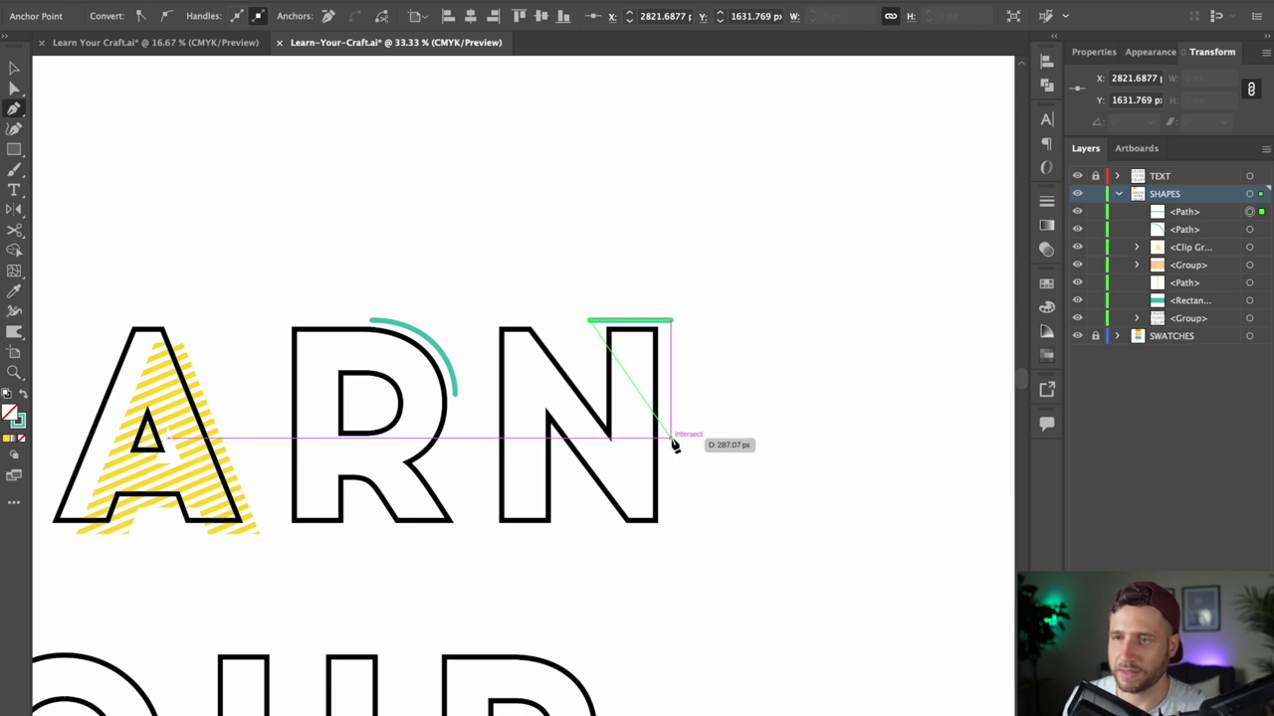
click(674, 444)
click(673, 322)
- Swap the triangle's fill and stroke to make it solid teal without an outline
key(v)
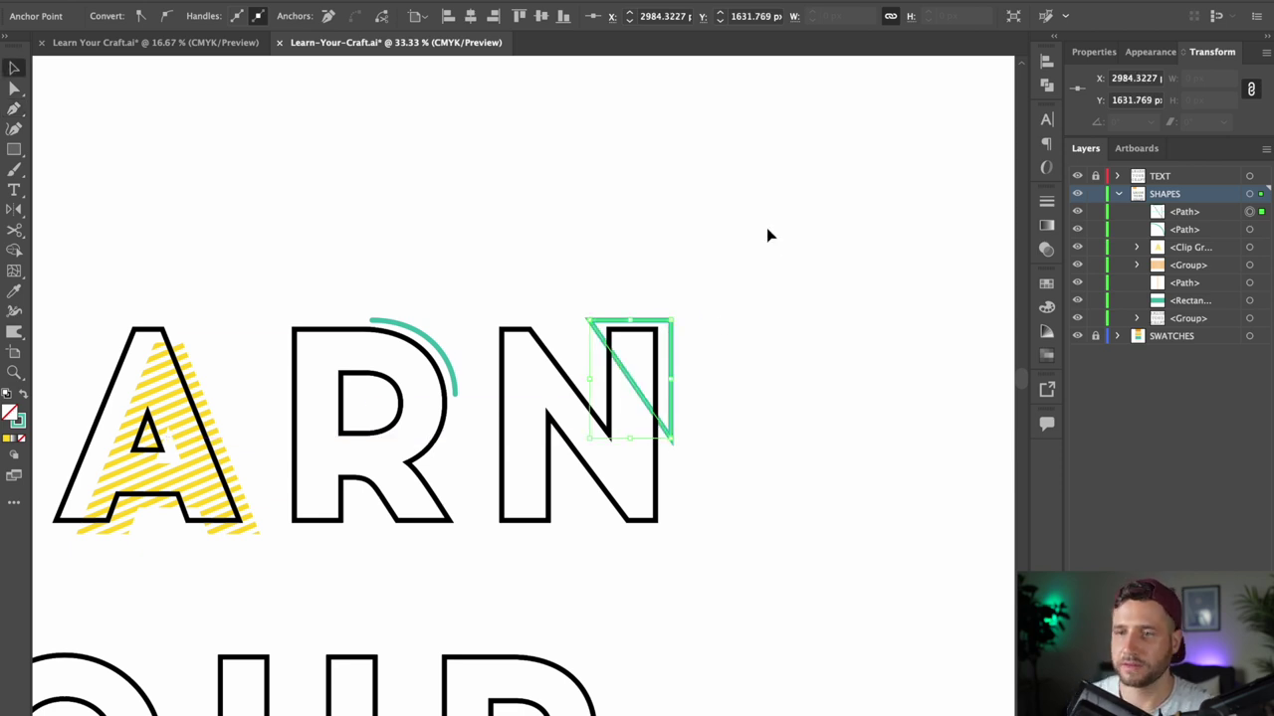
key(shift+x)
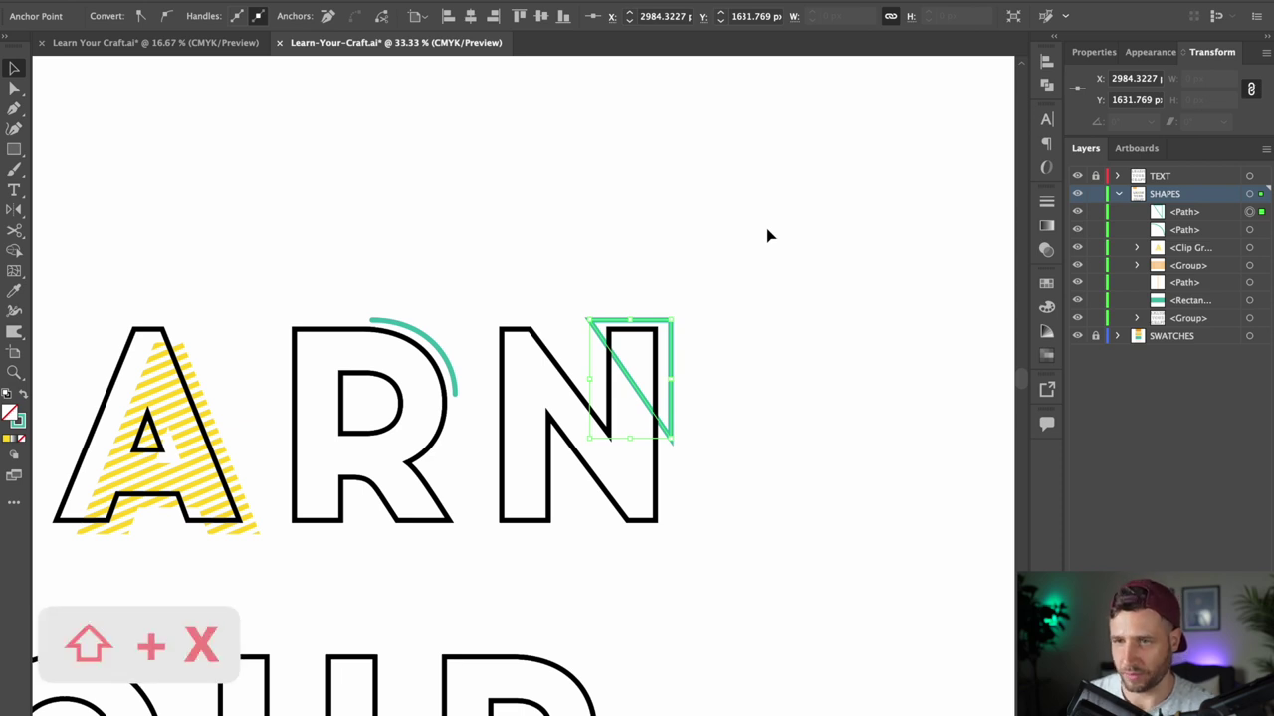
click(735, 290)
- Nudge the teal triangle by a net 3 px right and 10 px up, offsetting it from the N's upper-right corner
click(668, 355)
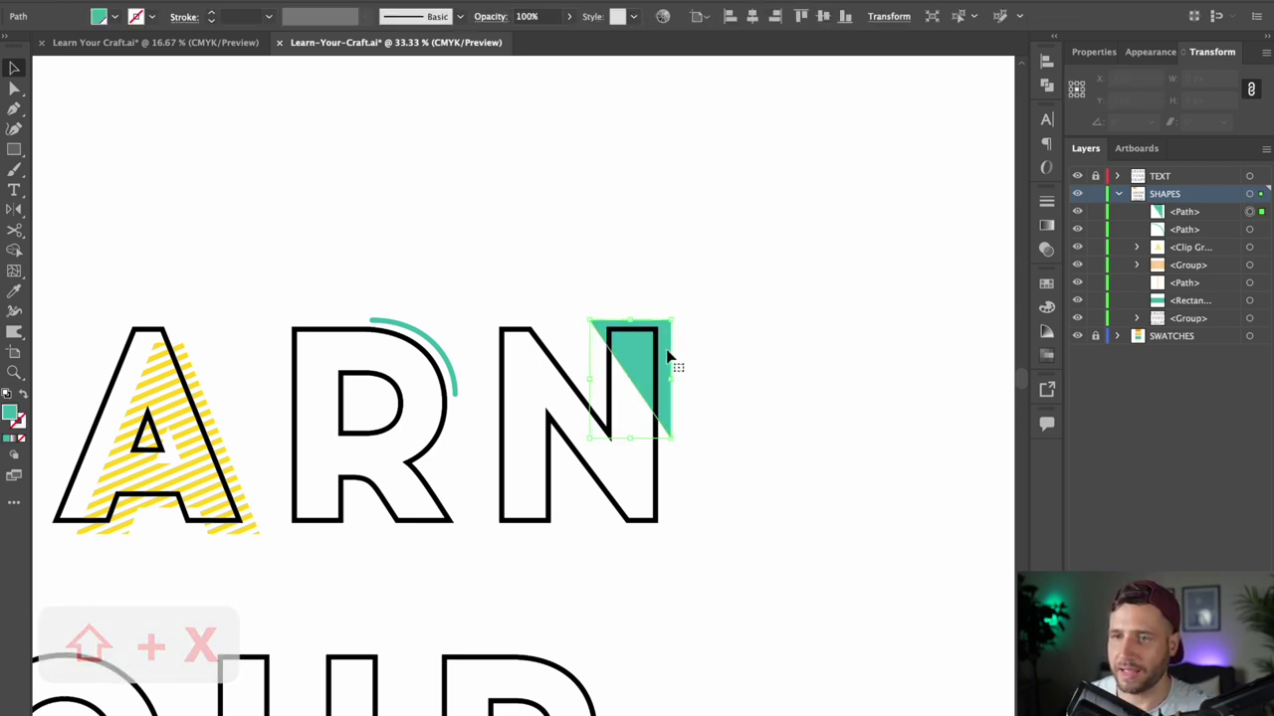
key(Left)
key(Left)
key(Left)
key(Left)
key(Left)
key(Left)
key(Left)
key(Left)
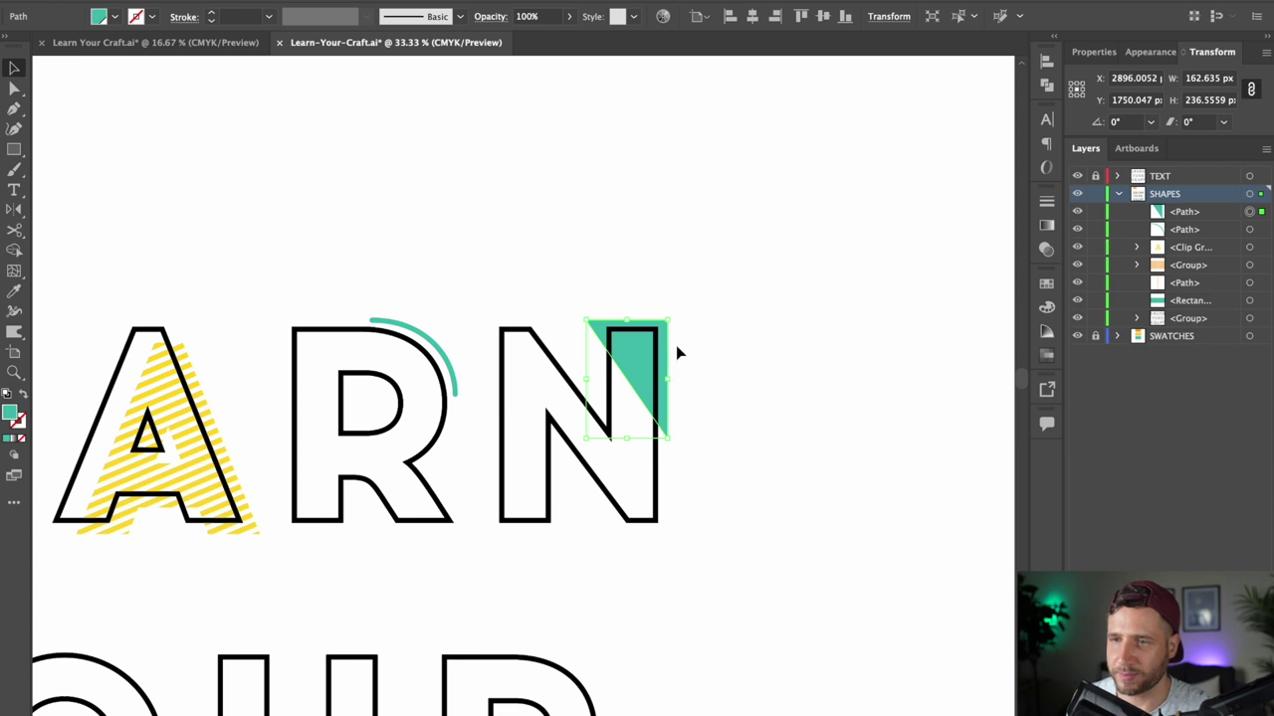
click(677, 346)
drag(490, 468, 583, 491)
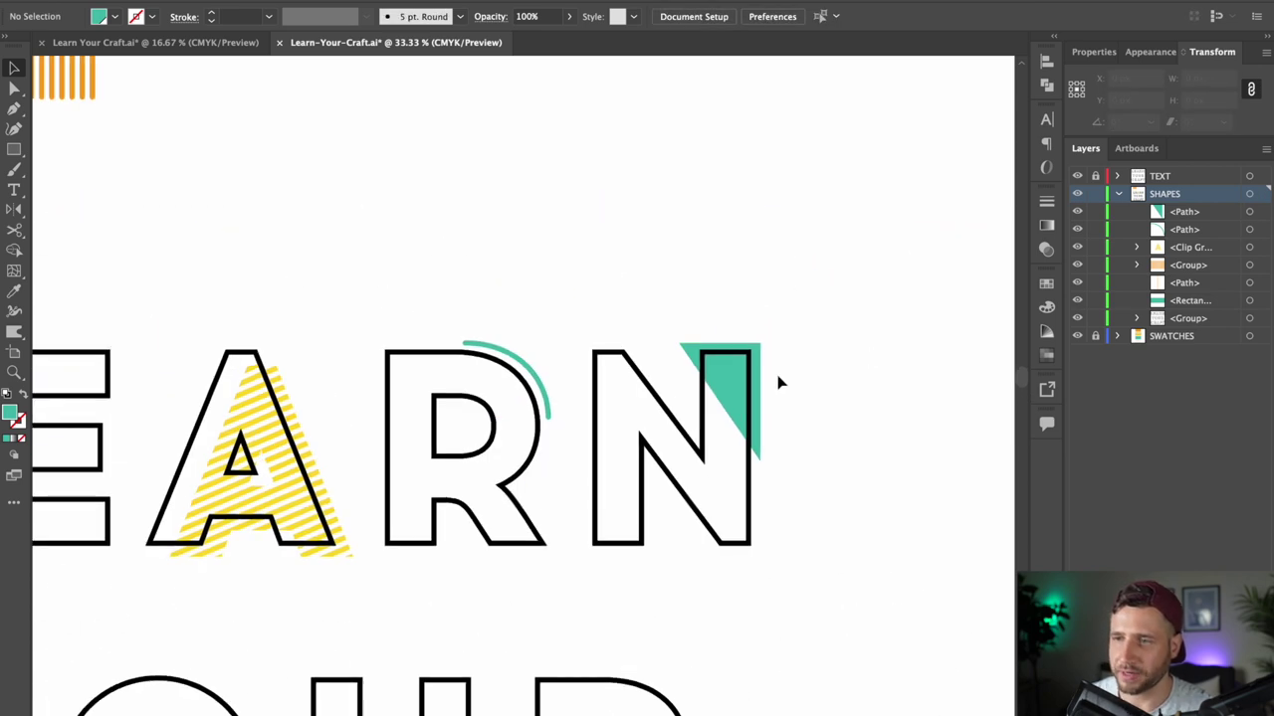
click(734, 384)
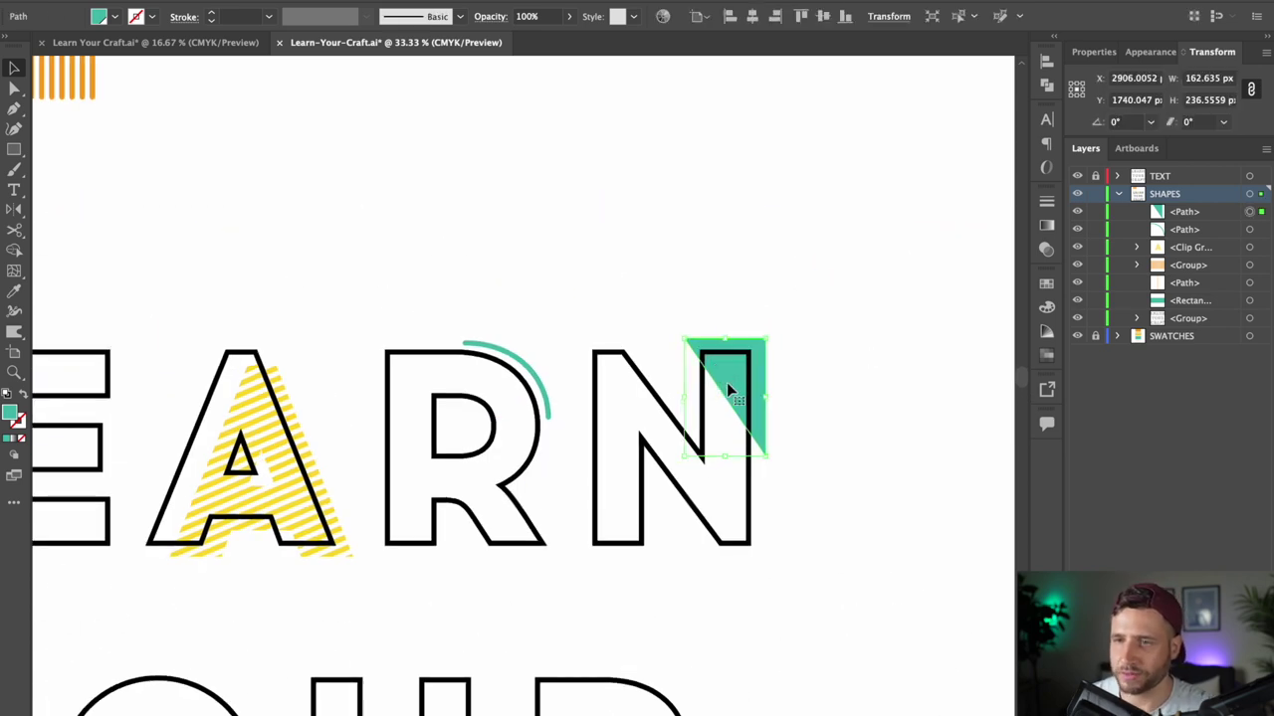
- Try to shrink the triangle proportionally to about 129 × 187 px, keeping its upper-right corner in place
drag(684, 459, 692, 433)
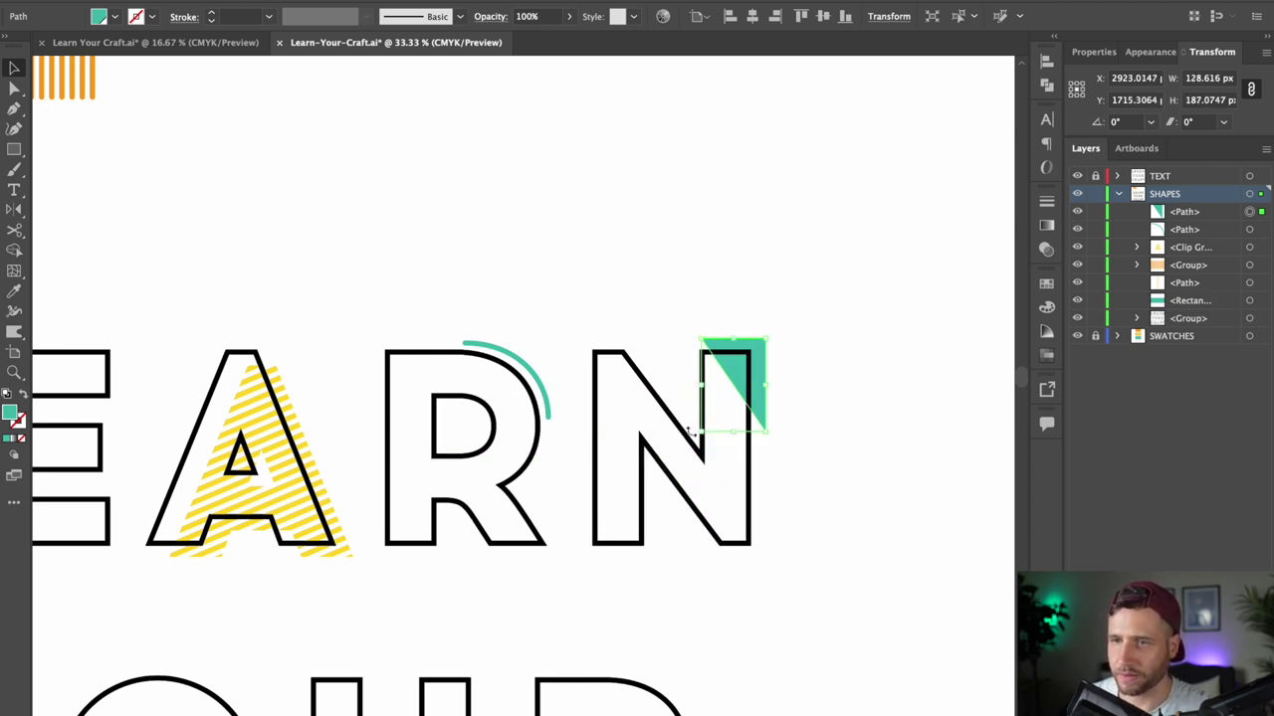
key(super+z)
click(766, 274)
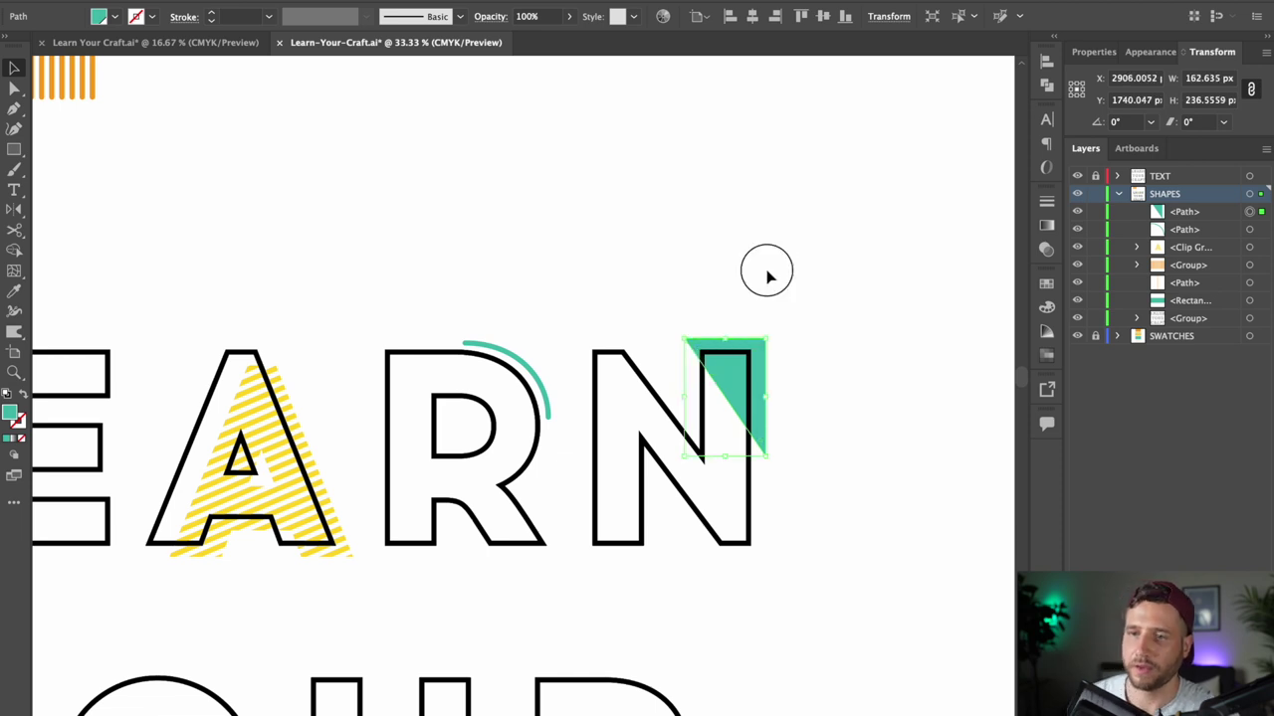
- Recolour the triangle on the N with the orange fill swatch and deselect it
key(z)
alt+click(628, 494)
alt+click(455, 444)
drag(455, 444, 603, 421)
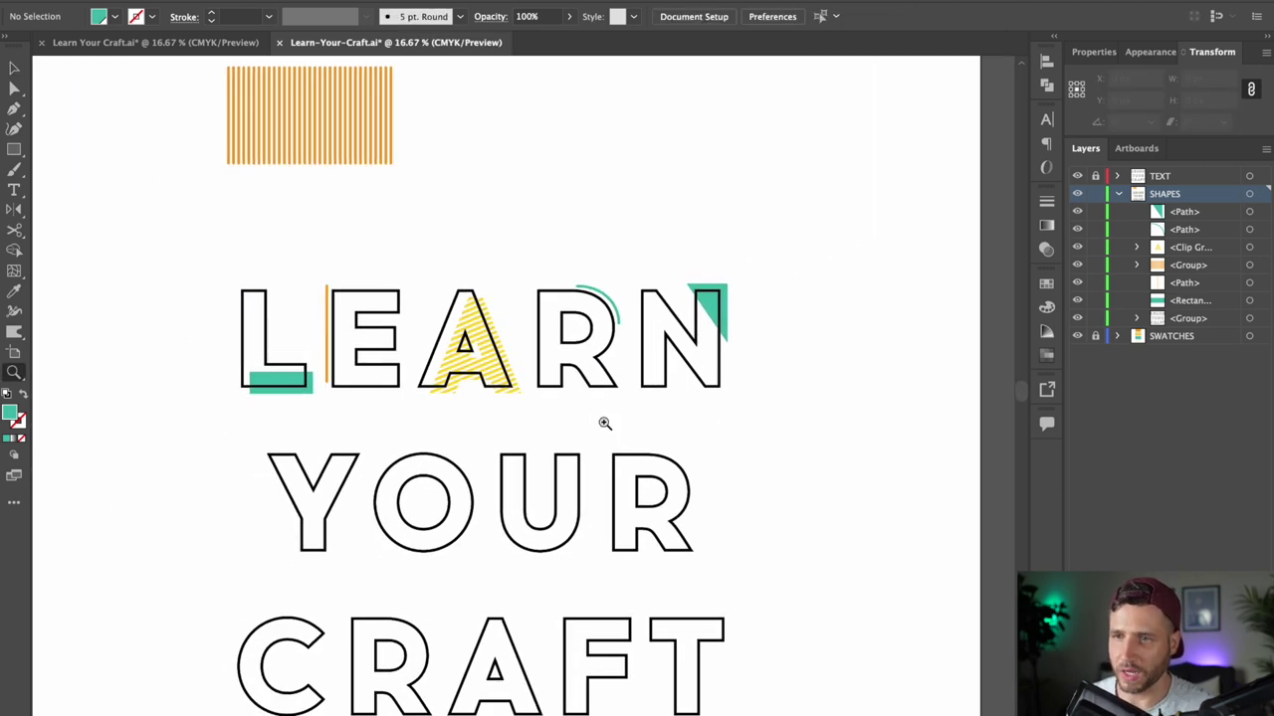
key(v)
click(713, 315)
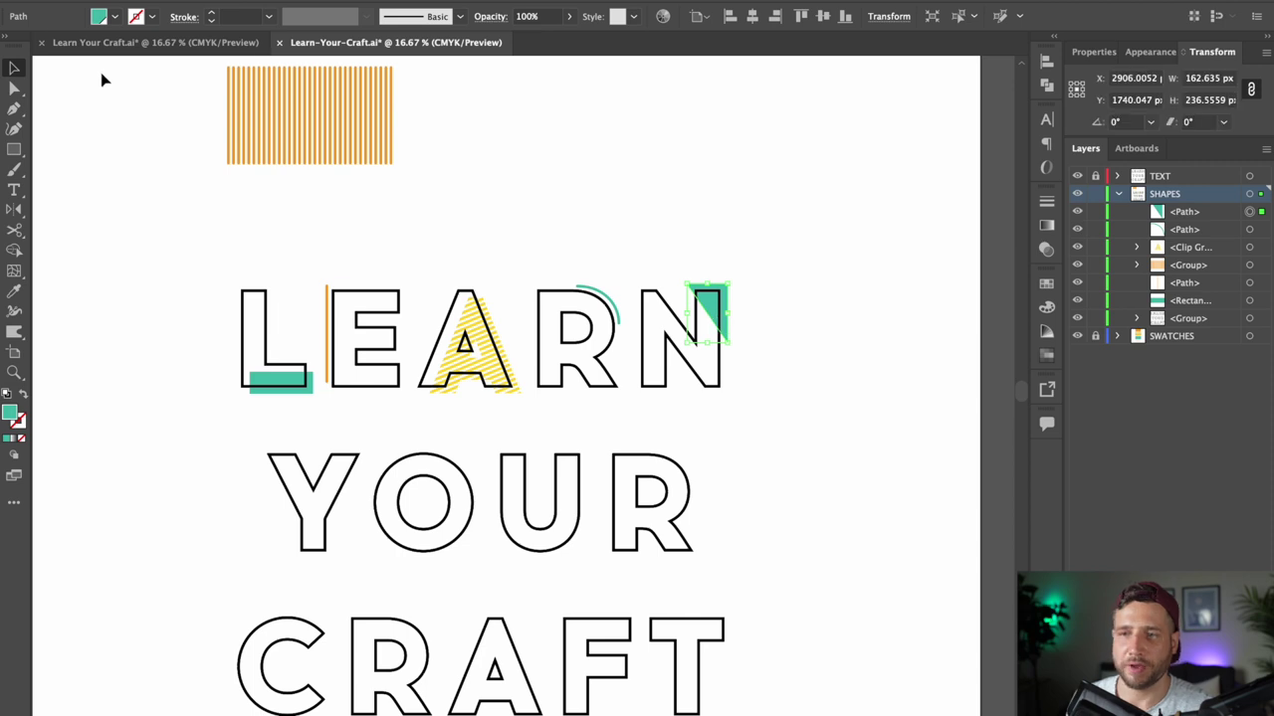
click(114, 17)
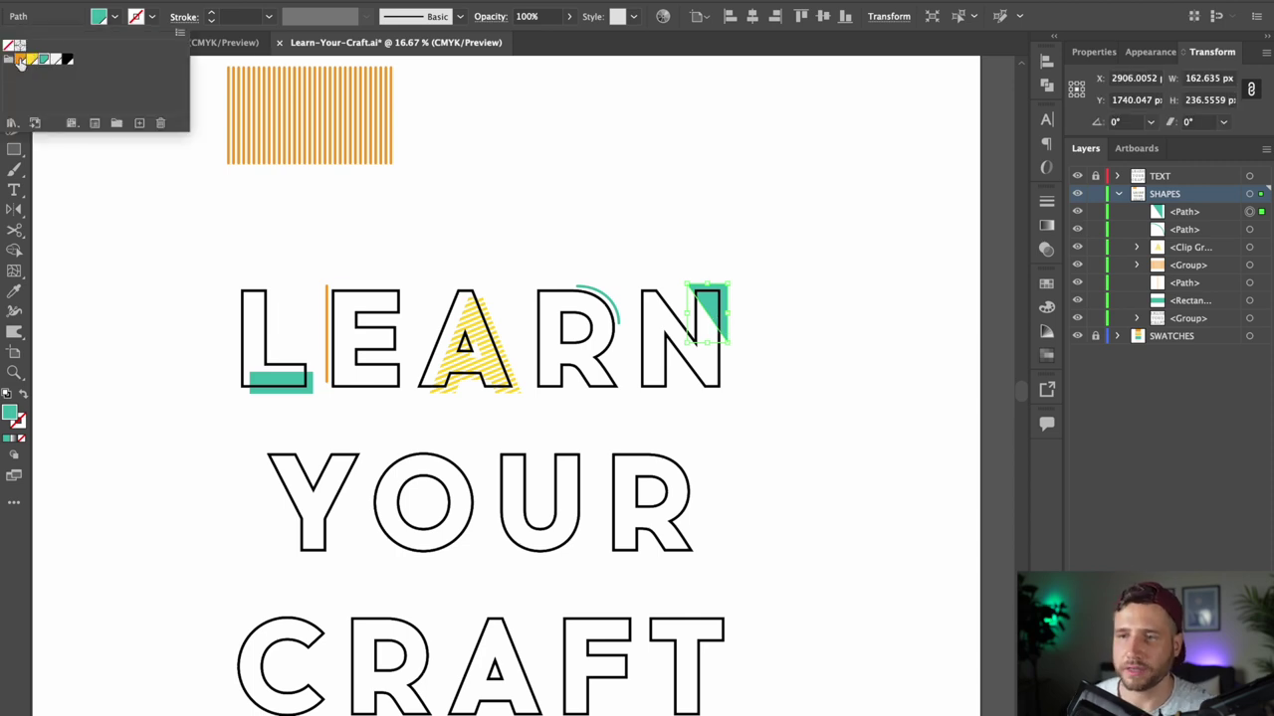
click(623, 188)
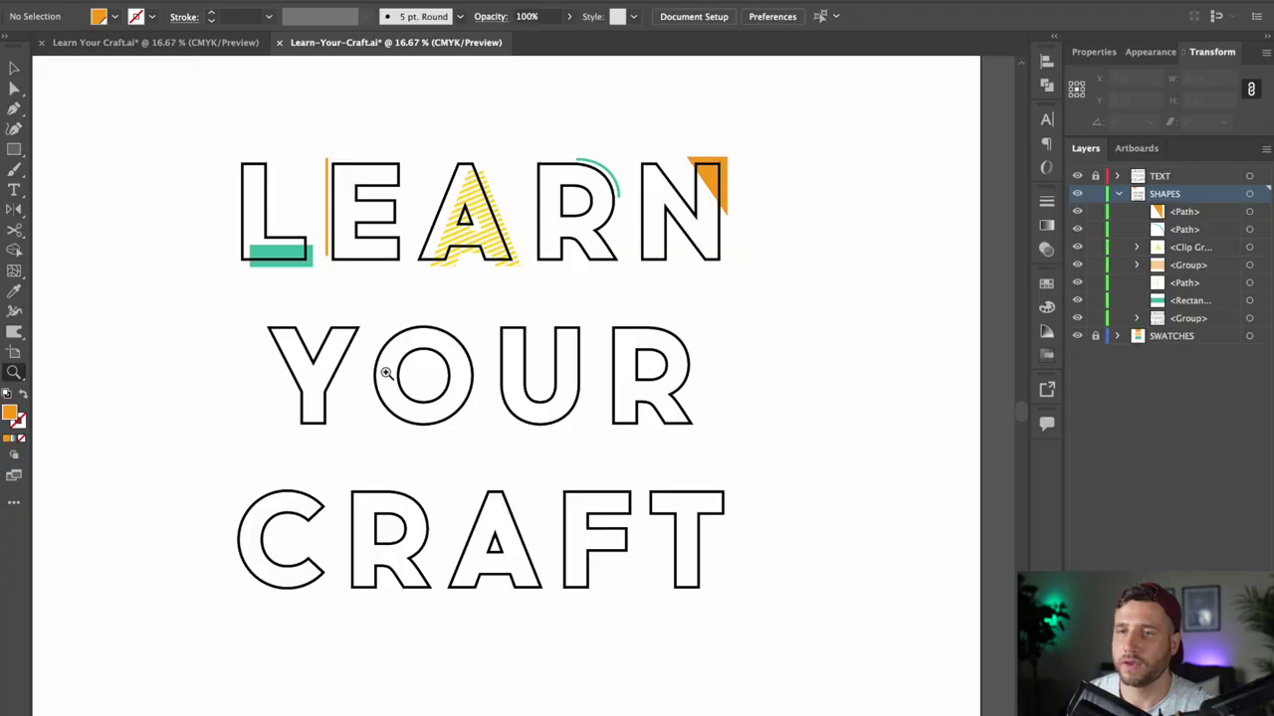
- Copy only the left-side segments of the Y in YOUR and paste them in front
click(394, 378)
click(444, 413)
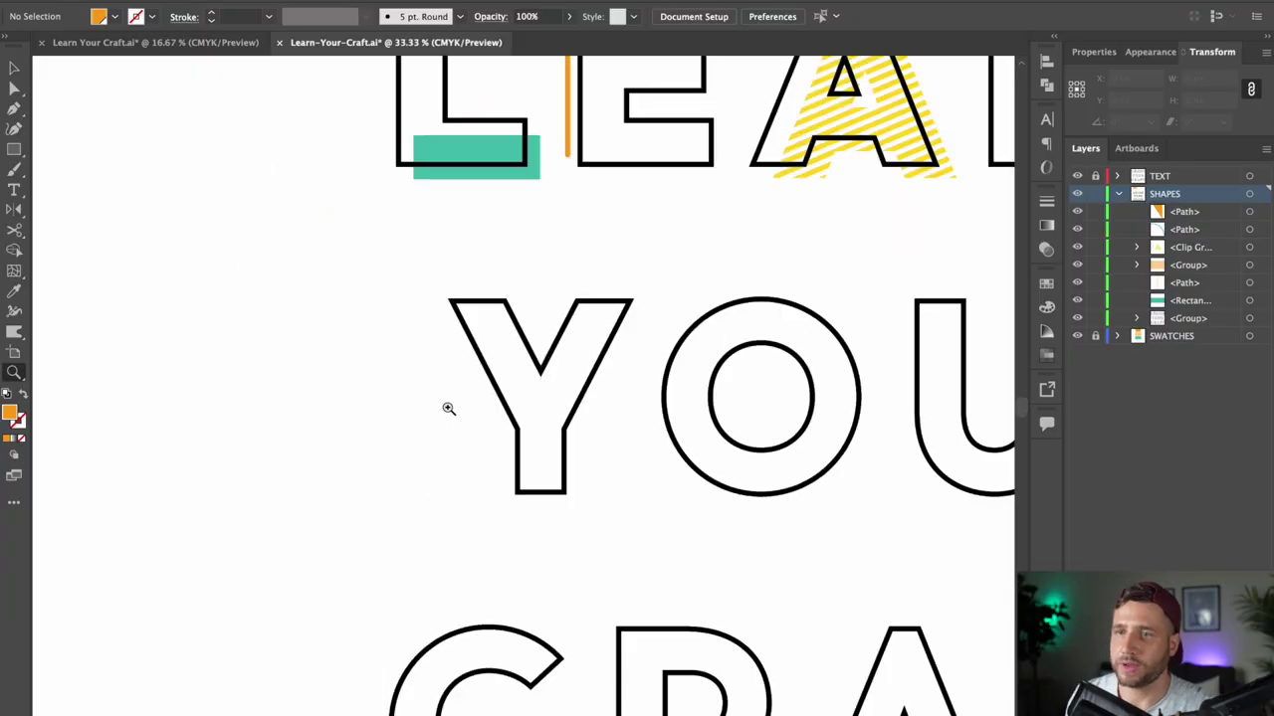
click(505, 443)
key(a)
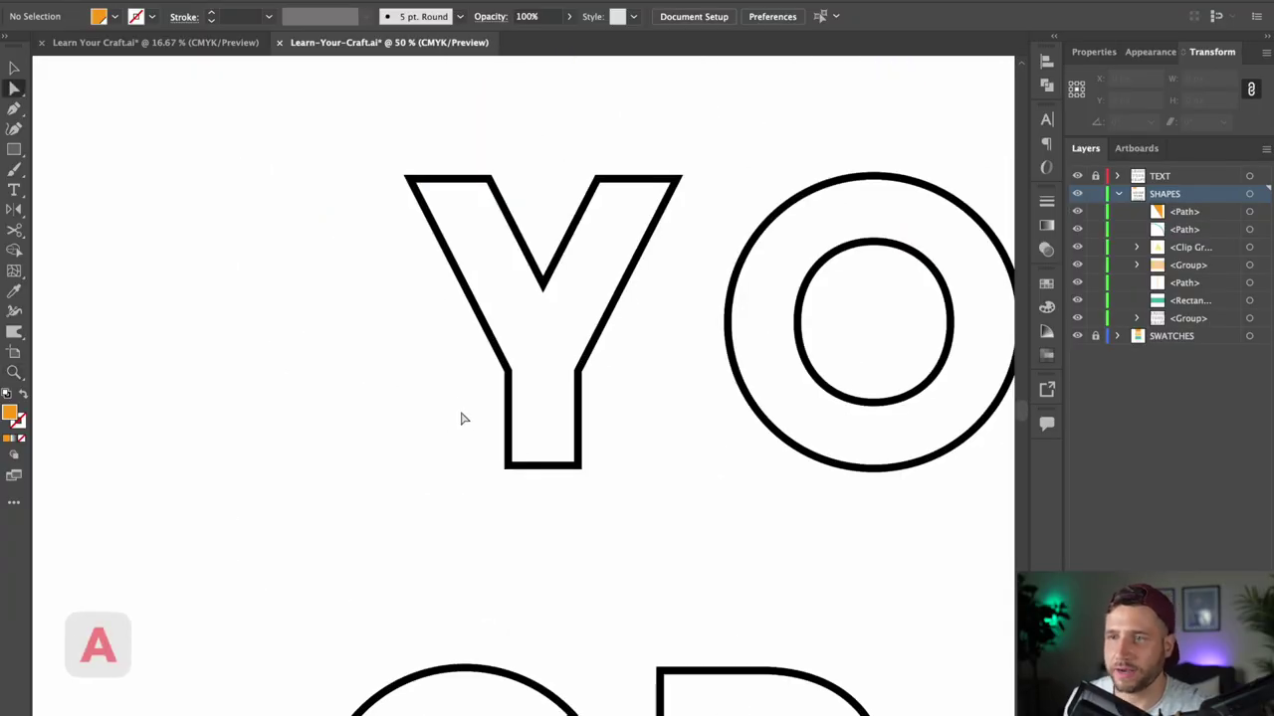
drag(460, 418, 545, 321)
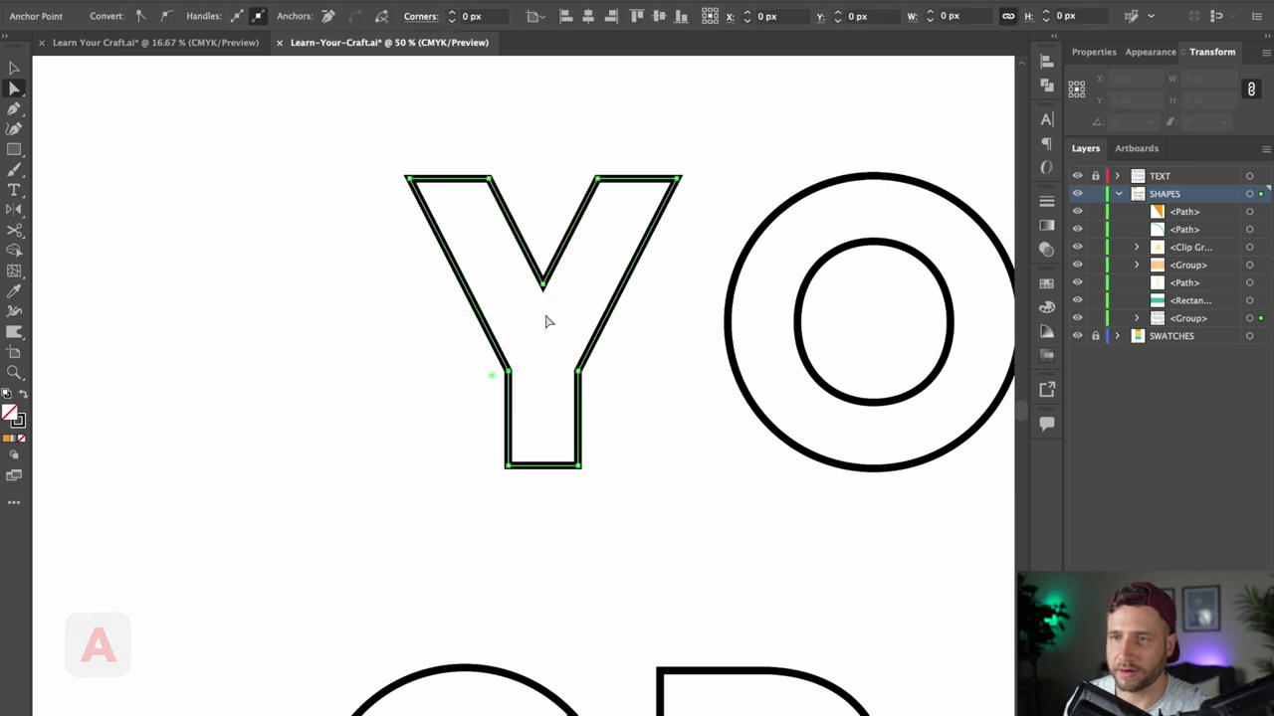
key(ctrl+c)
click(569, 107)
key(ctrl+f)
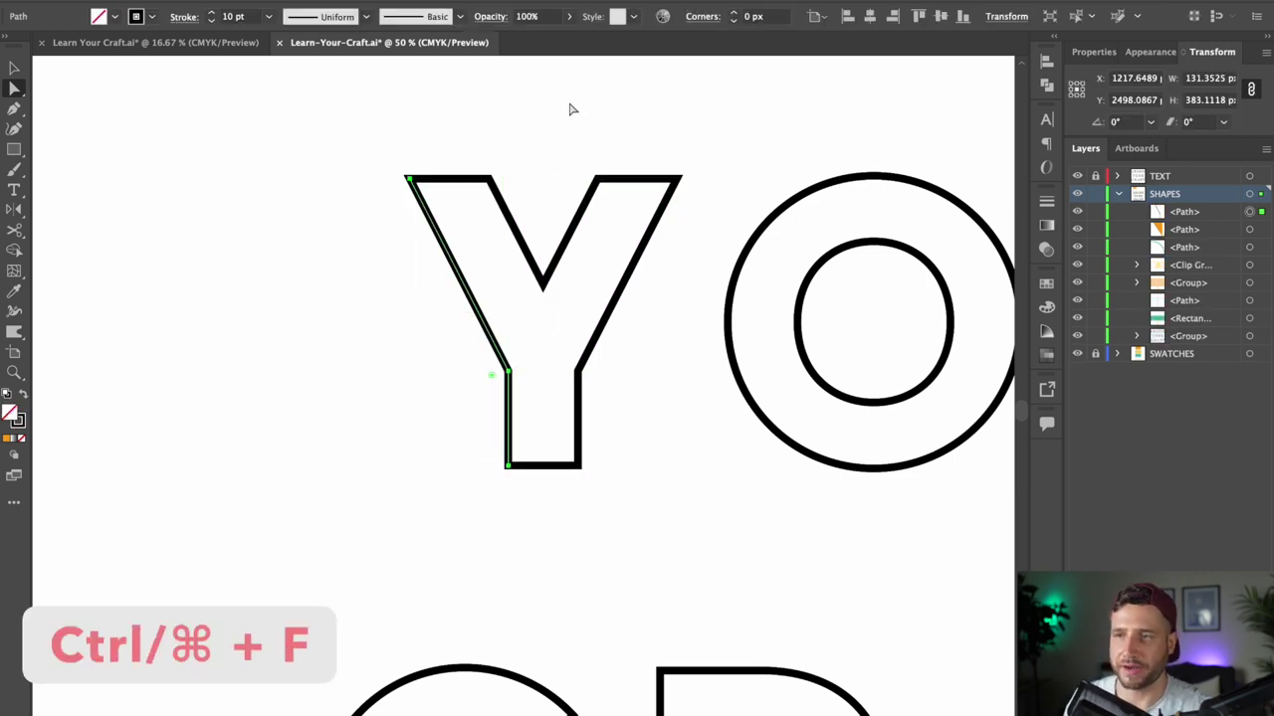
- Nudge the pasted Y segments 30 px left and set their stroke to the yellow swatch
key(shift+Left)
key(shift+Left)
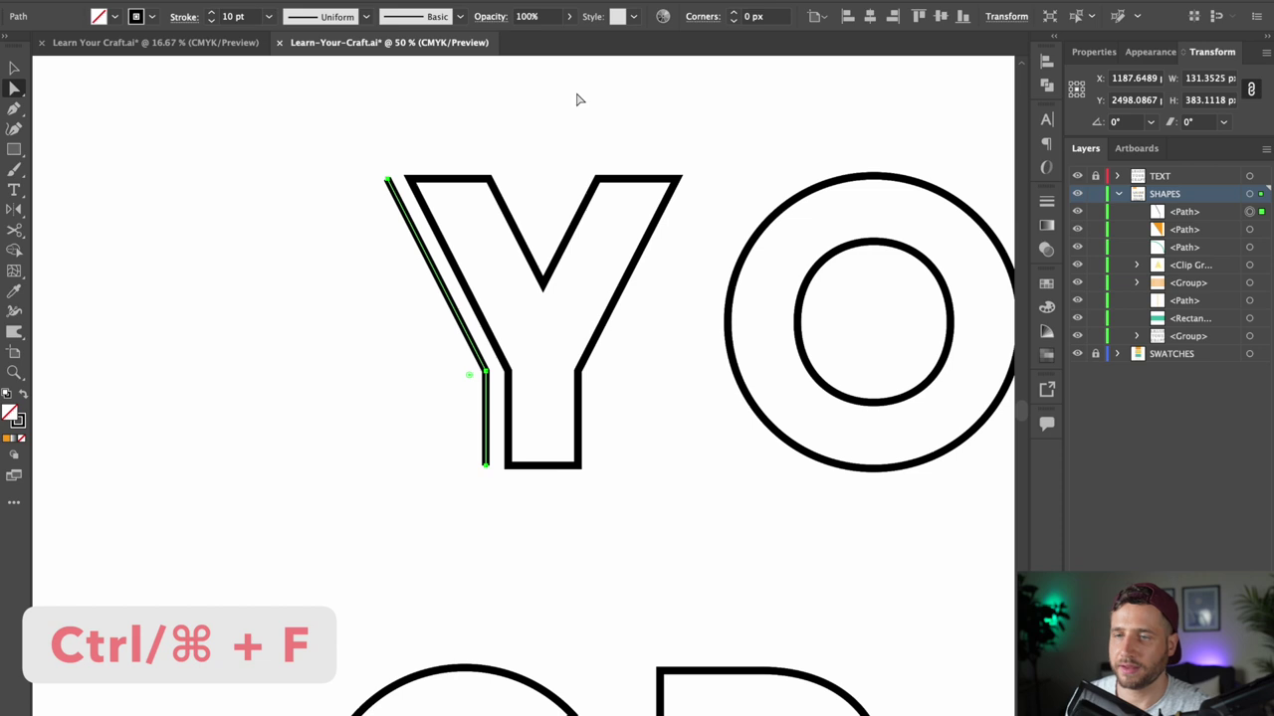
click(152, 17)
click(36, 60)
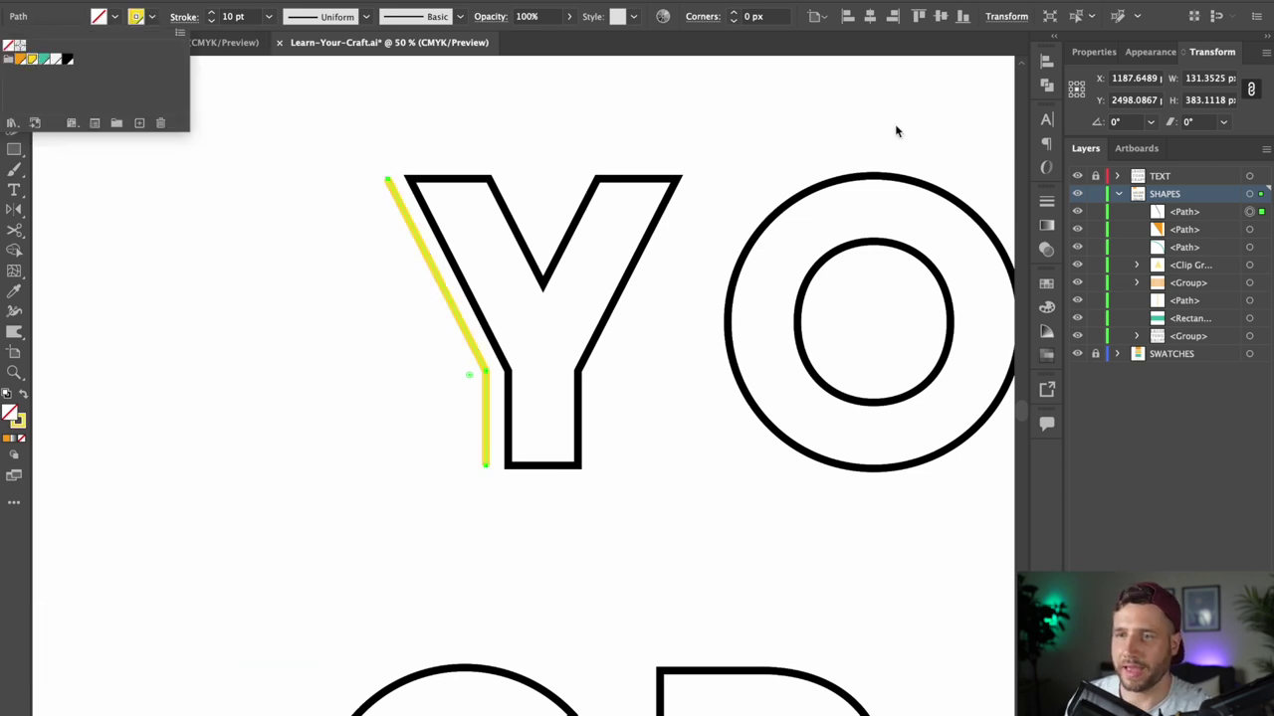
- Give the yellow line beside the Y rounded stroke caps and deselect it
click(1047, 200)
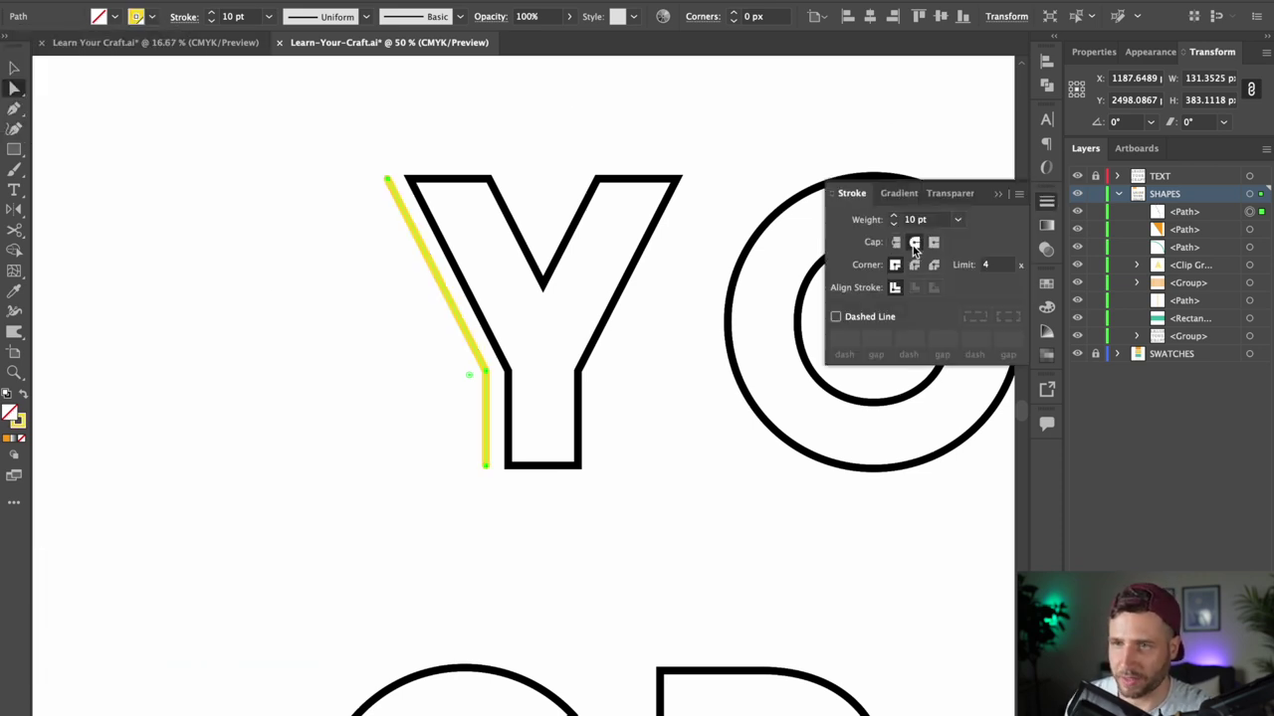
click(13, 68)
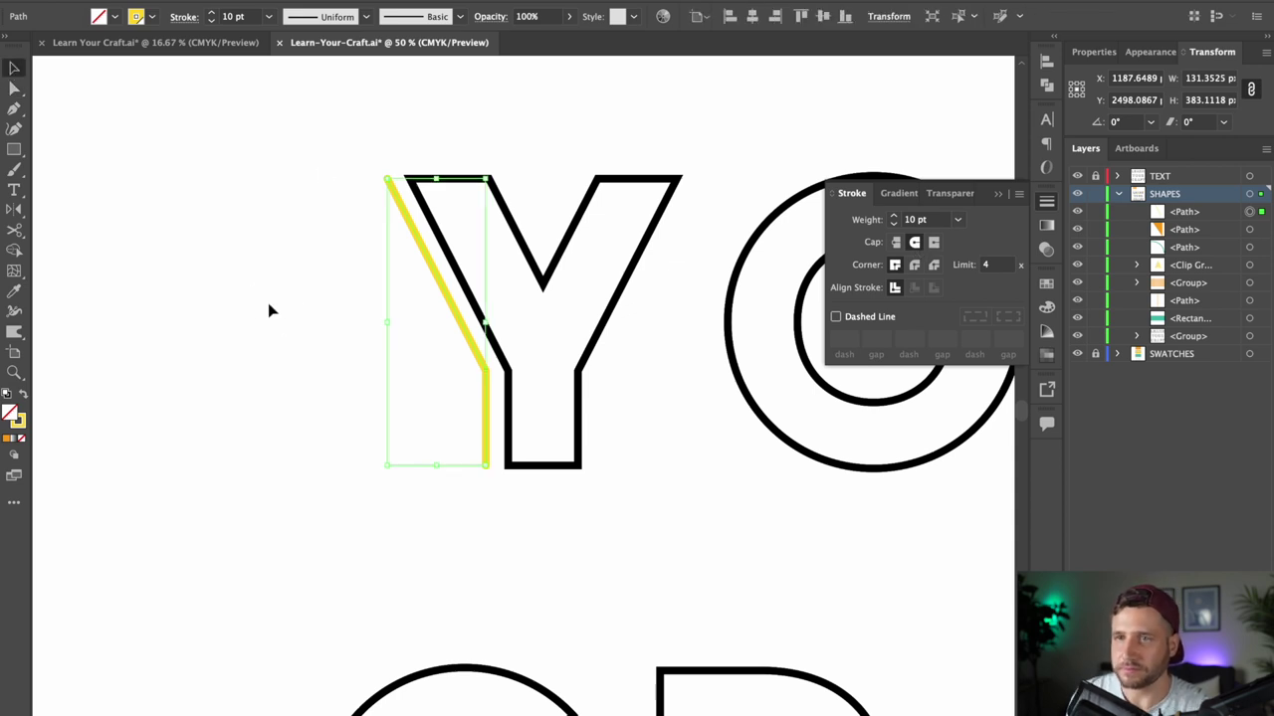
click(271, 309)
- Copy only the upper half of the outer circle of the O in YOUR and paste it in front
key(z)
alt+click(623, 338)
alt+click(613, 417)
key(a)
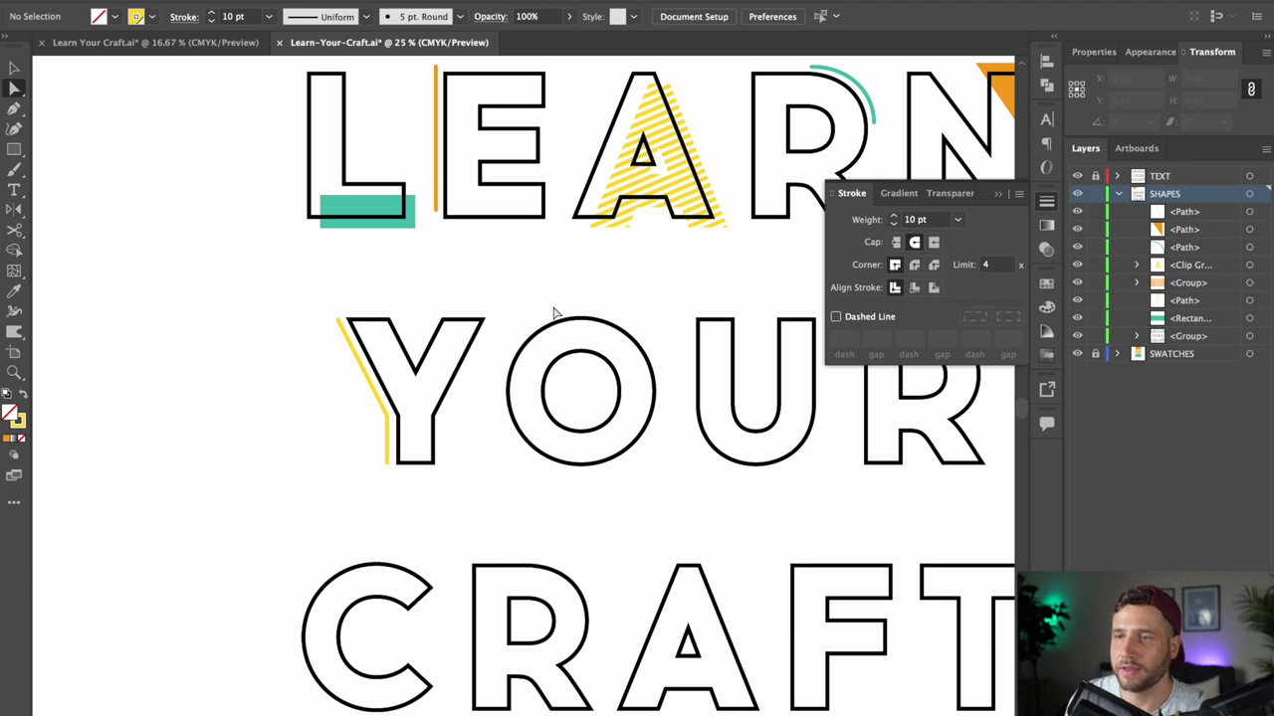
click(619, 344)
key(ctrl+c)
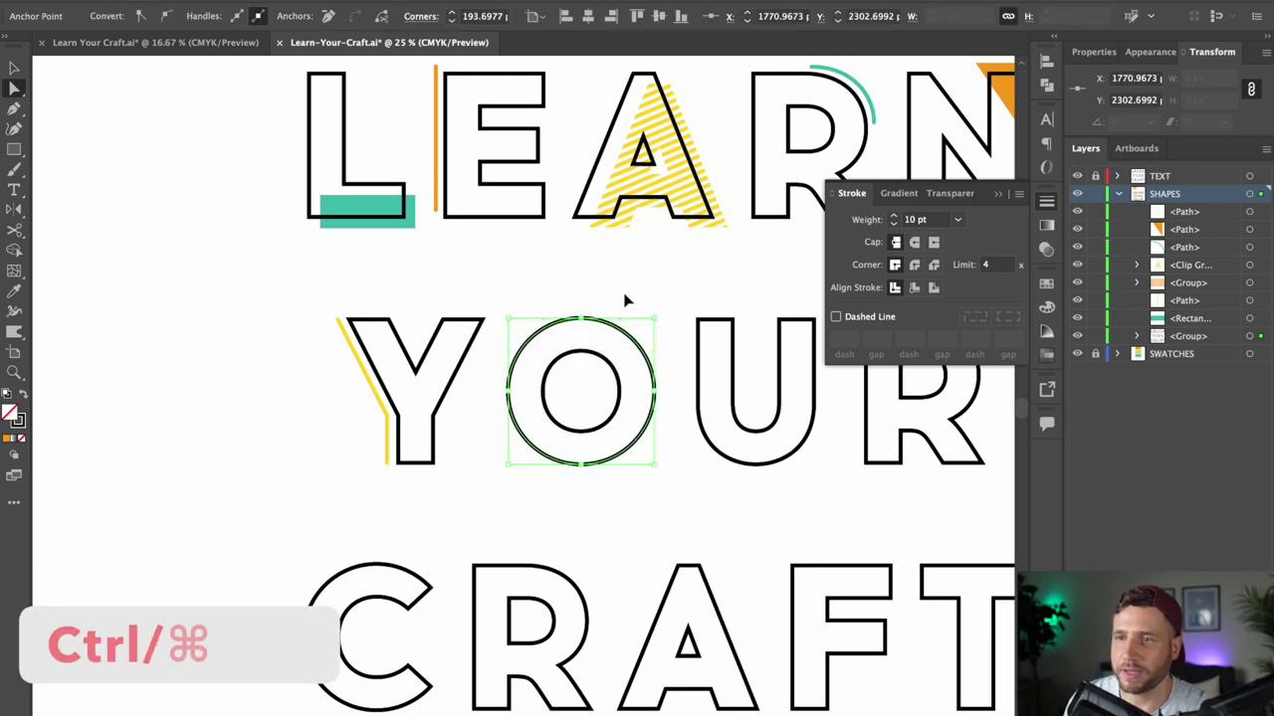
click(626, 297)
key(ctrl+f)
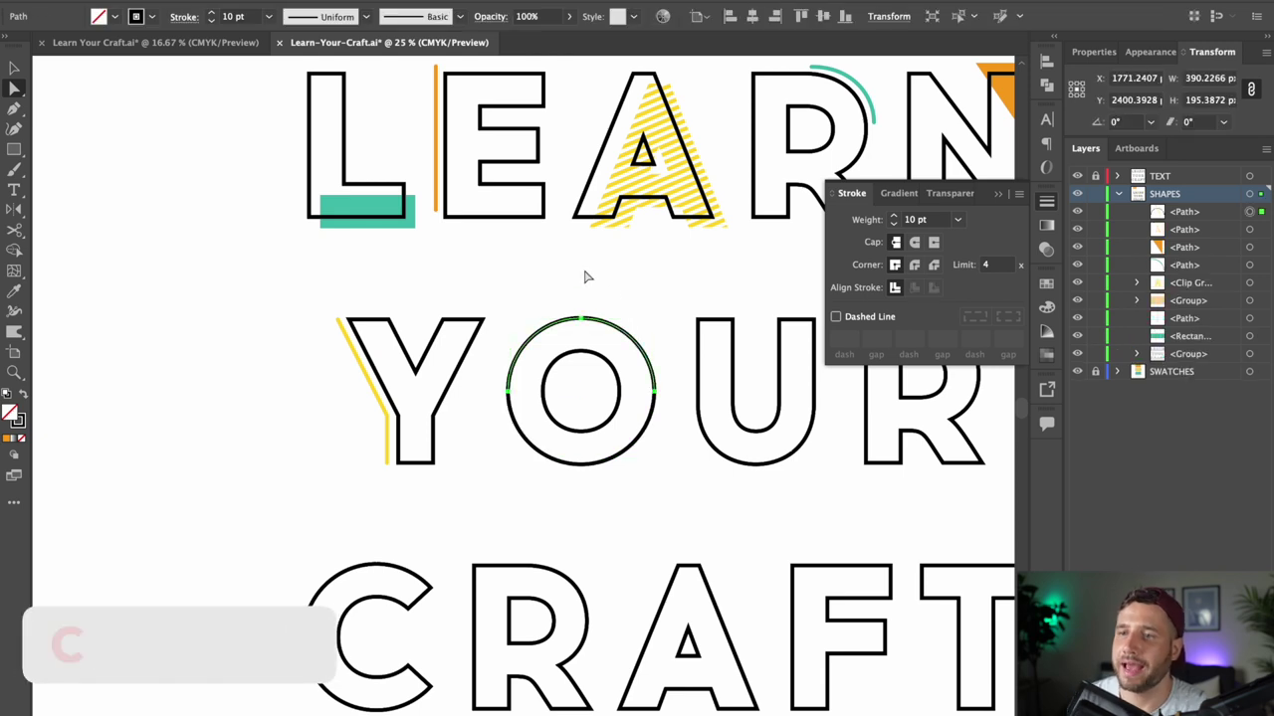
- Set the pasted O arc's stroke to the teal swatch and its weight to 61 pt
click(154, 18)
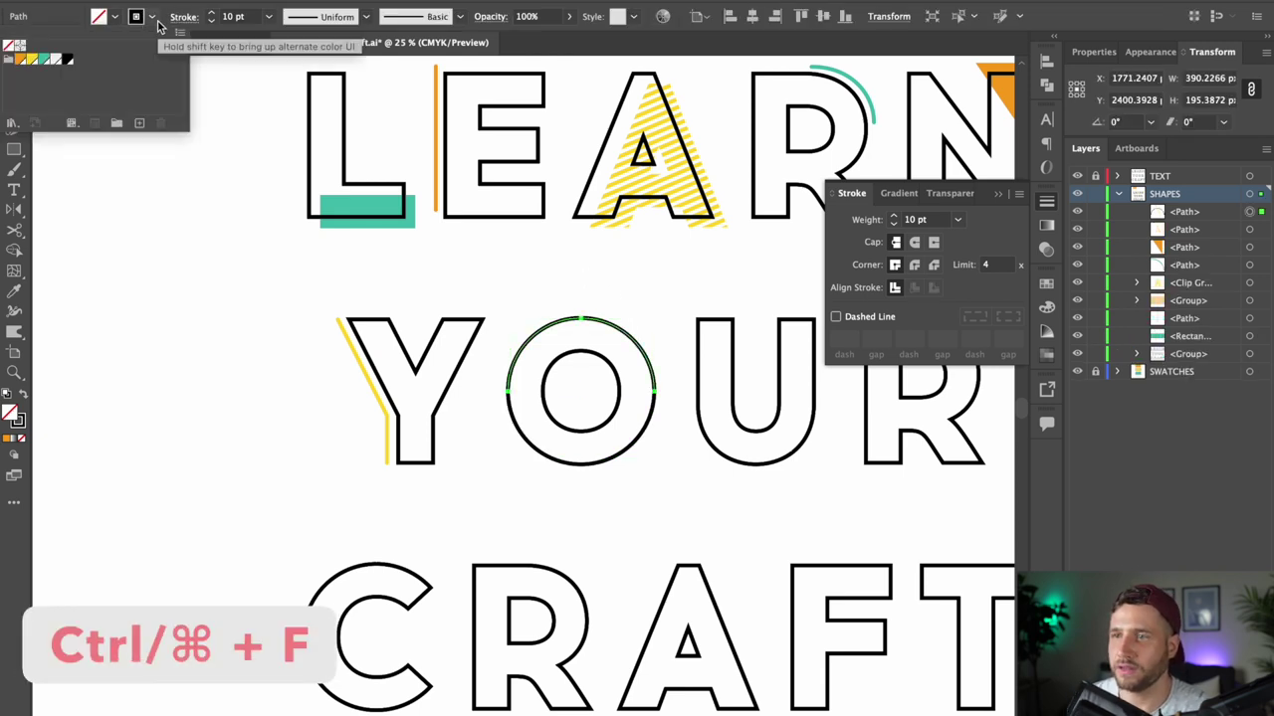
click(44, 60)
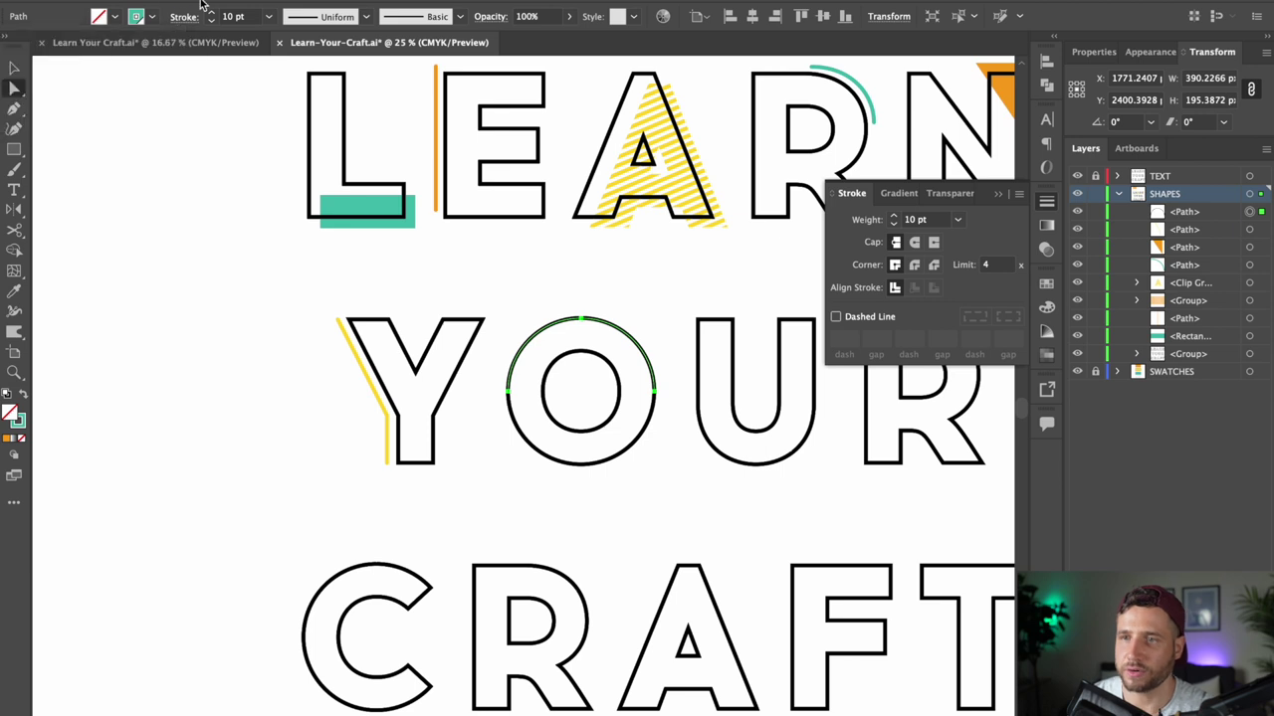
click(233, 17)
text(40)
key(Return)
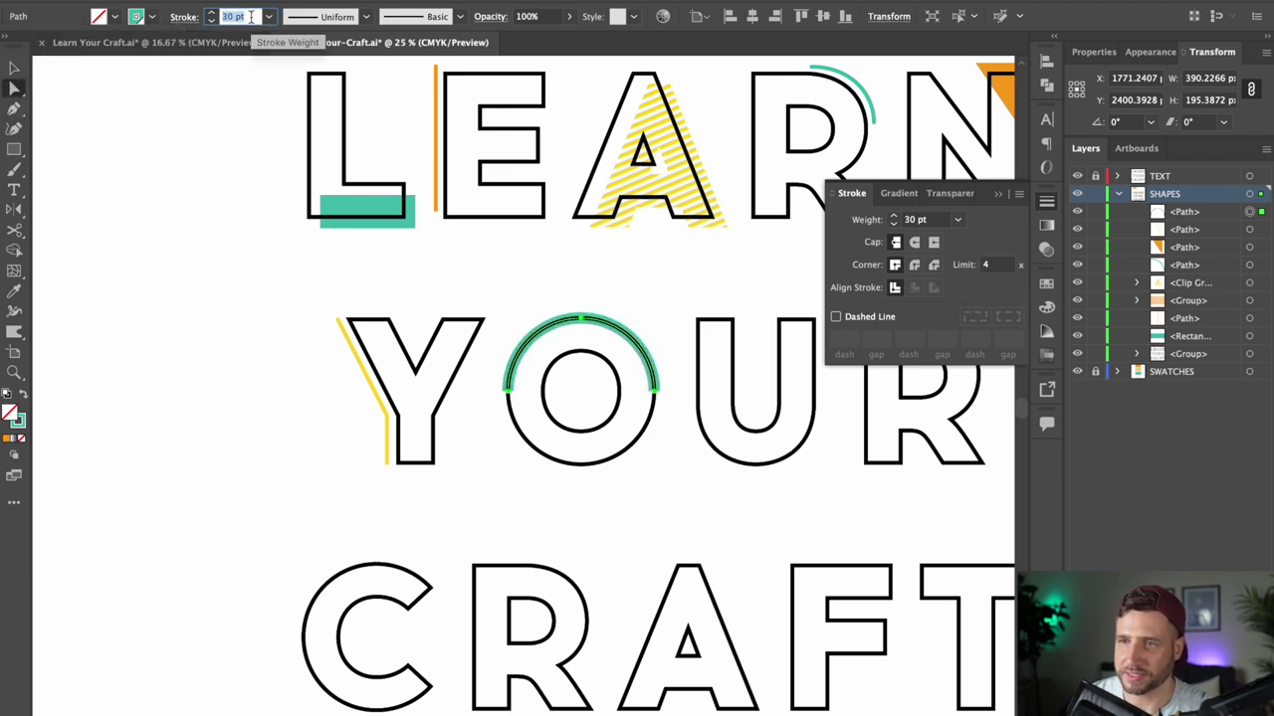
key(shift+Up)
key(shift+Up)
key(Up)
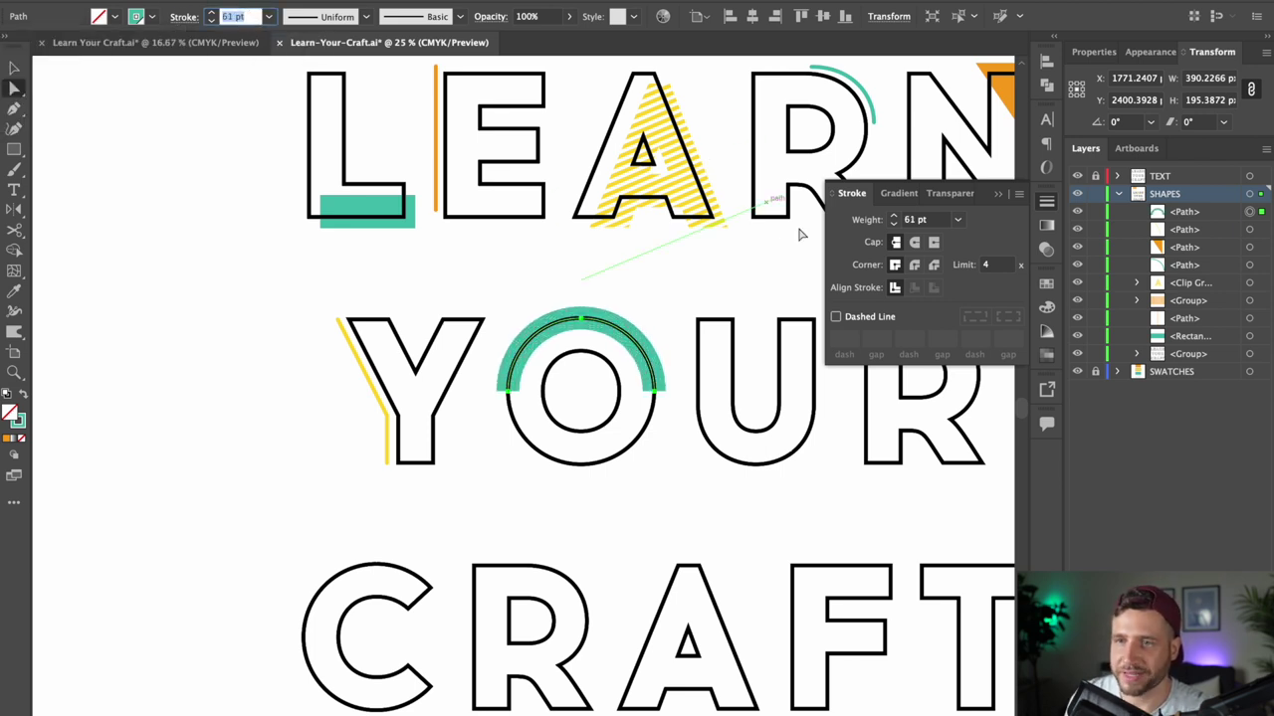
- Give the thick teal arc on the O rounded stroke caps and deselect it
click(915, 243)
key(v)
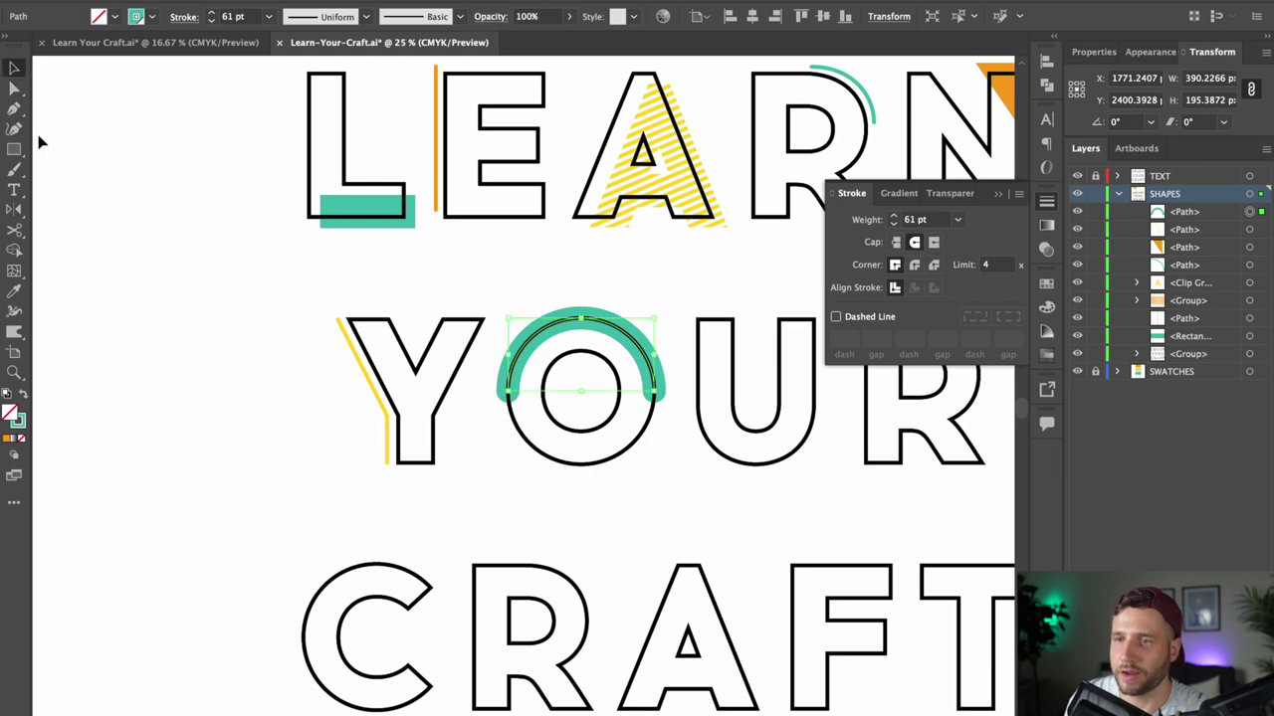
click(266, 368)
drag(730, 278, 567, 271)
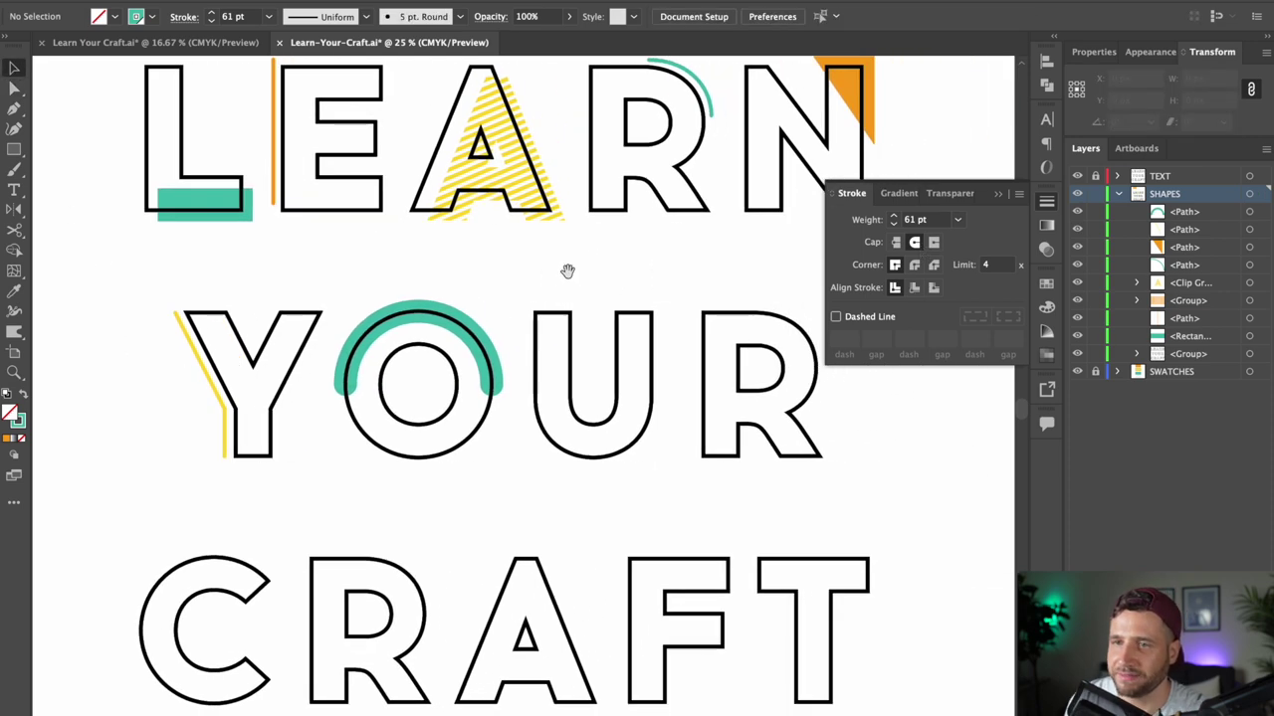
click(1001, 194)
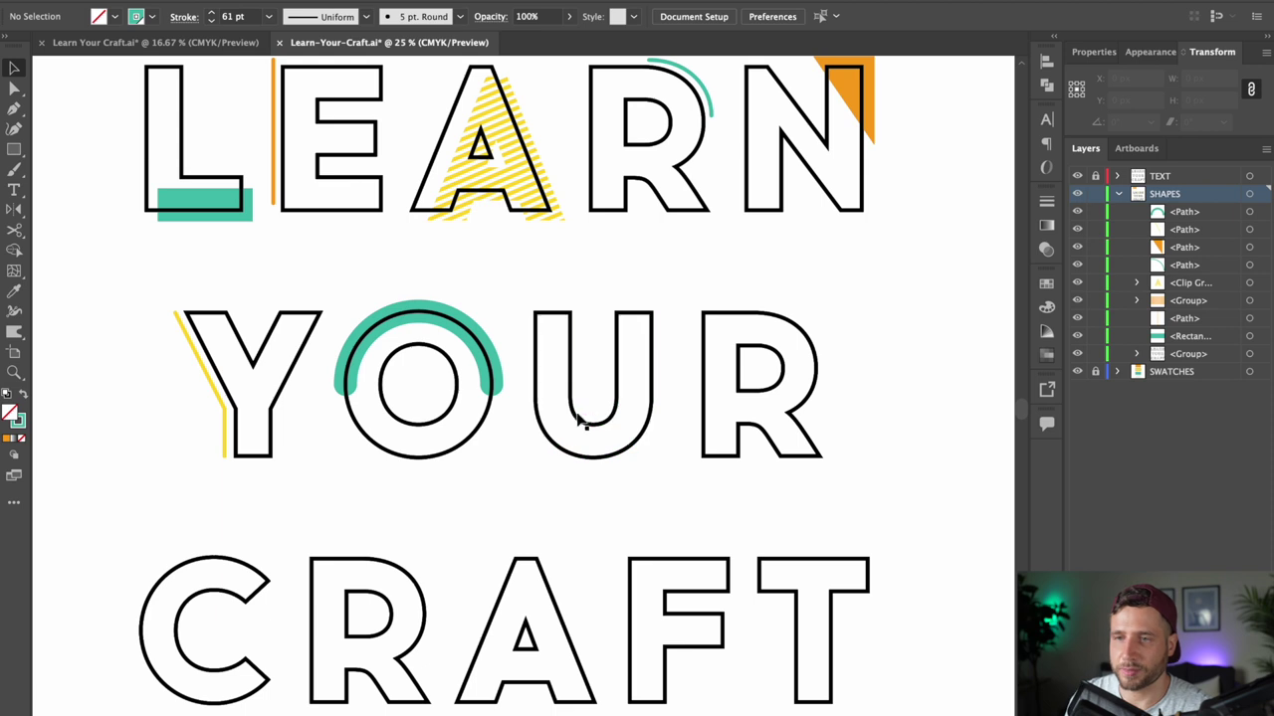
- Copy only the lower inner and outer curves of the U in YOUR and paste them in front
key(a)
drag(515, 477, 687, 410)
key(ctrl+c)
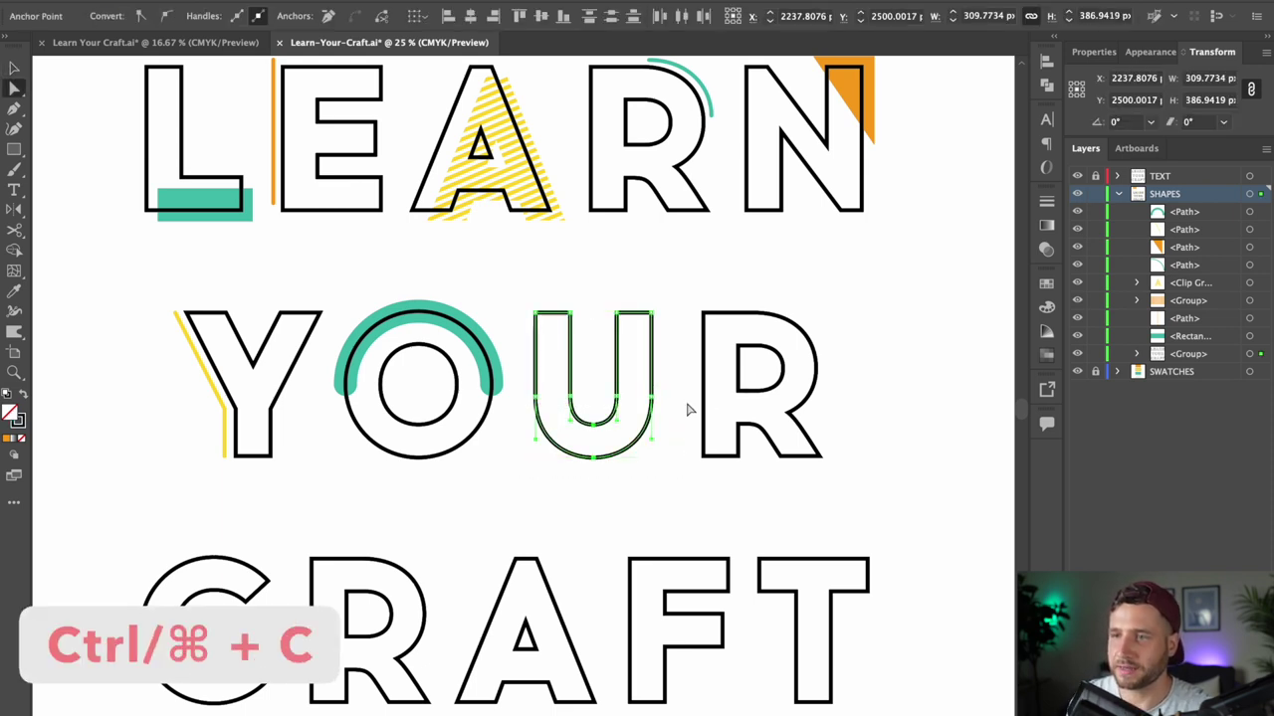
click(686, 410)
key(ctrl+f)
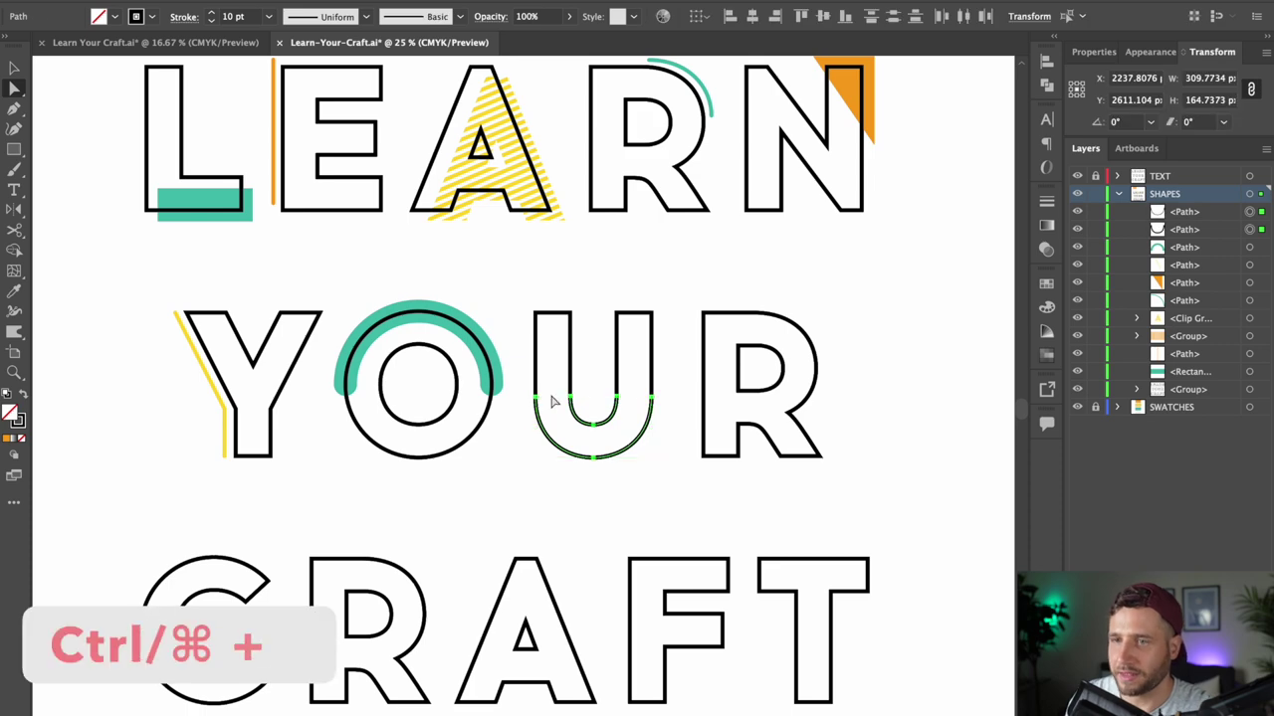
- Join the left endpoints of the pasted inner and outer U curves
click(537, 397)
key(z)
click(593, 407)
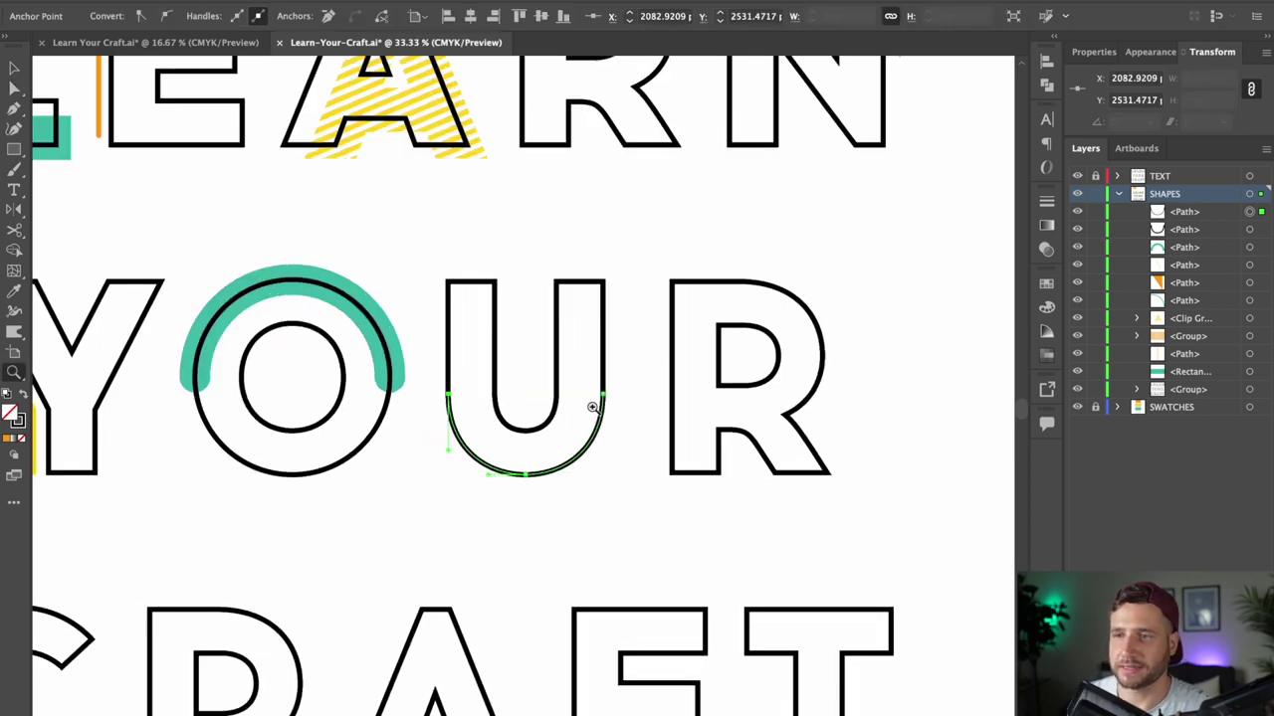
click(550, 410)
key(a)
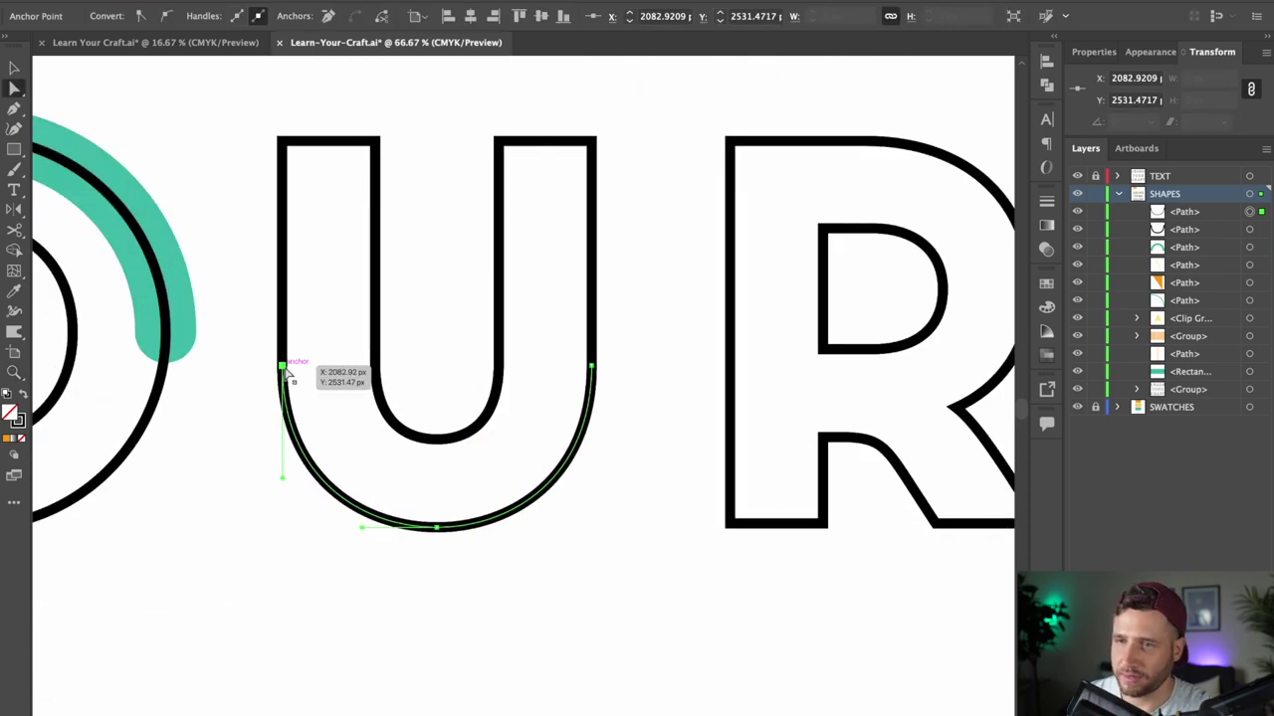
shift+click(374, 364)
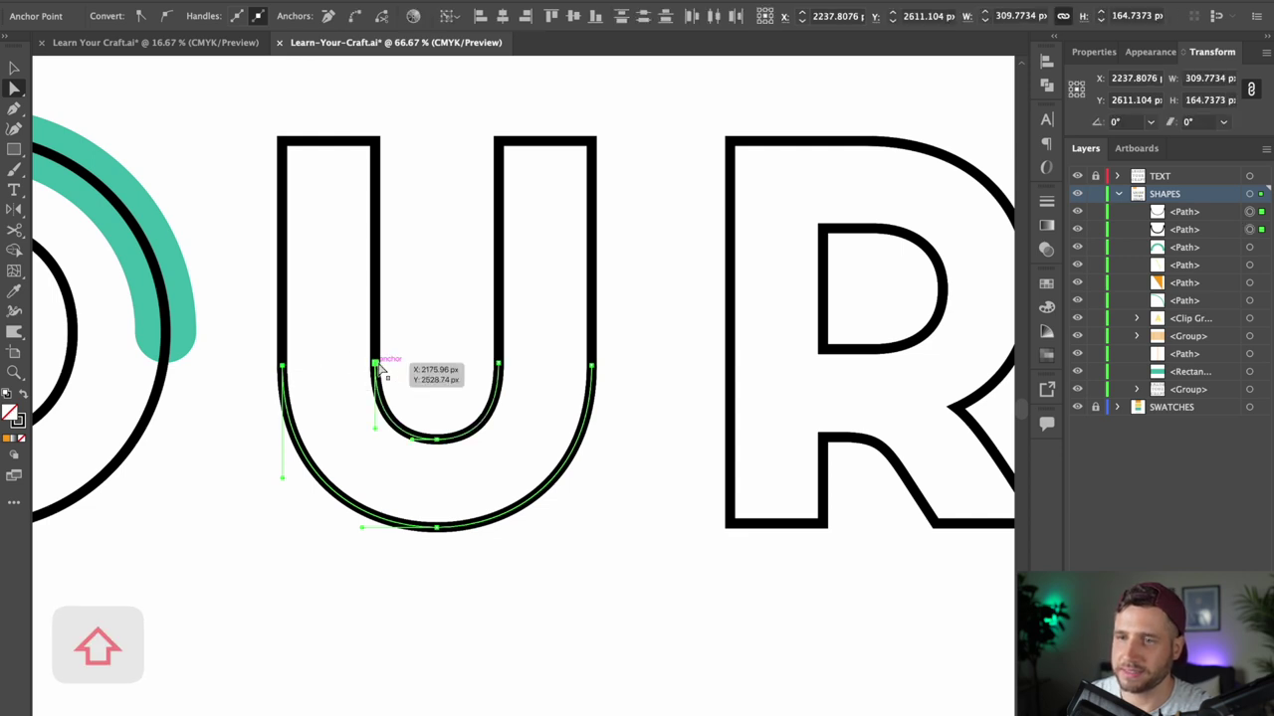
right_click(407, 360)
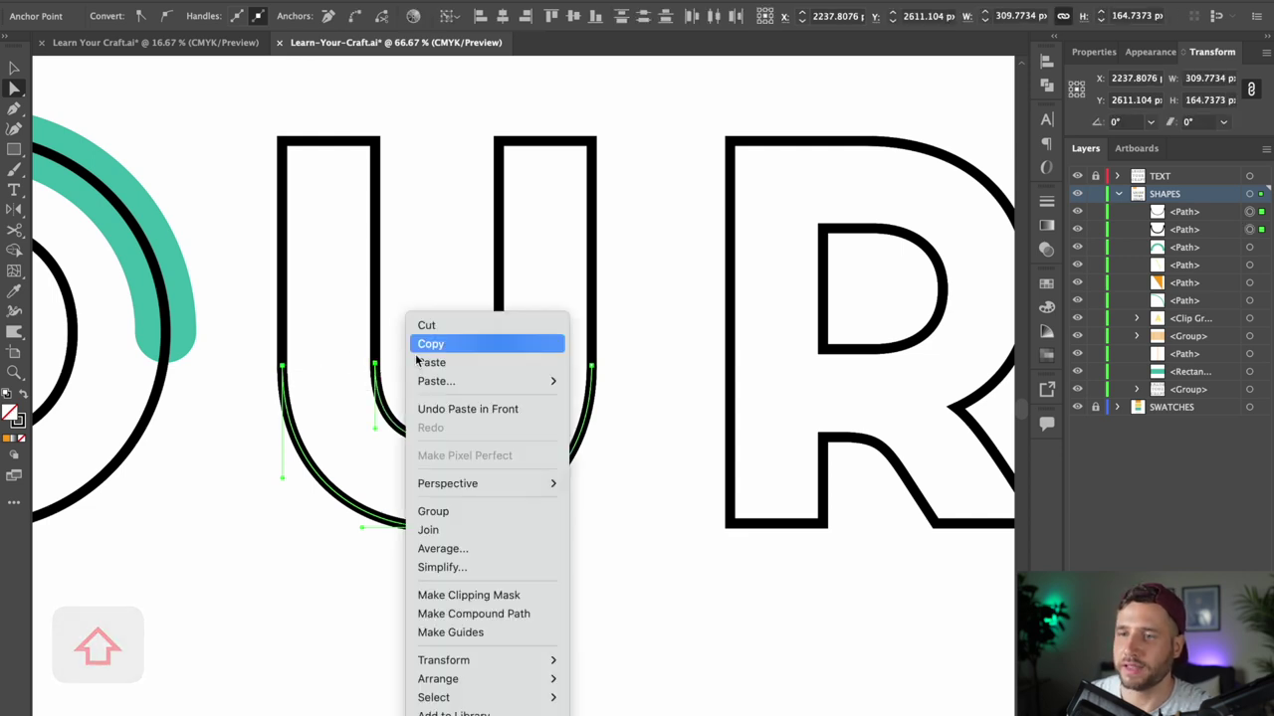
click(517, 531)
- Join the right endpoints of the pasted U curves to close the shape
click(498, 362)
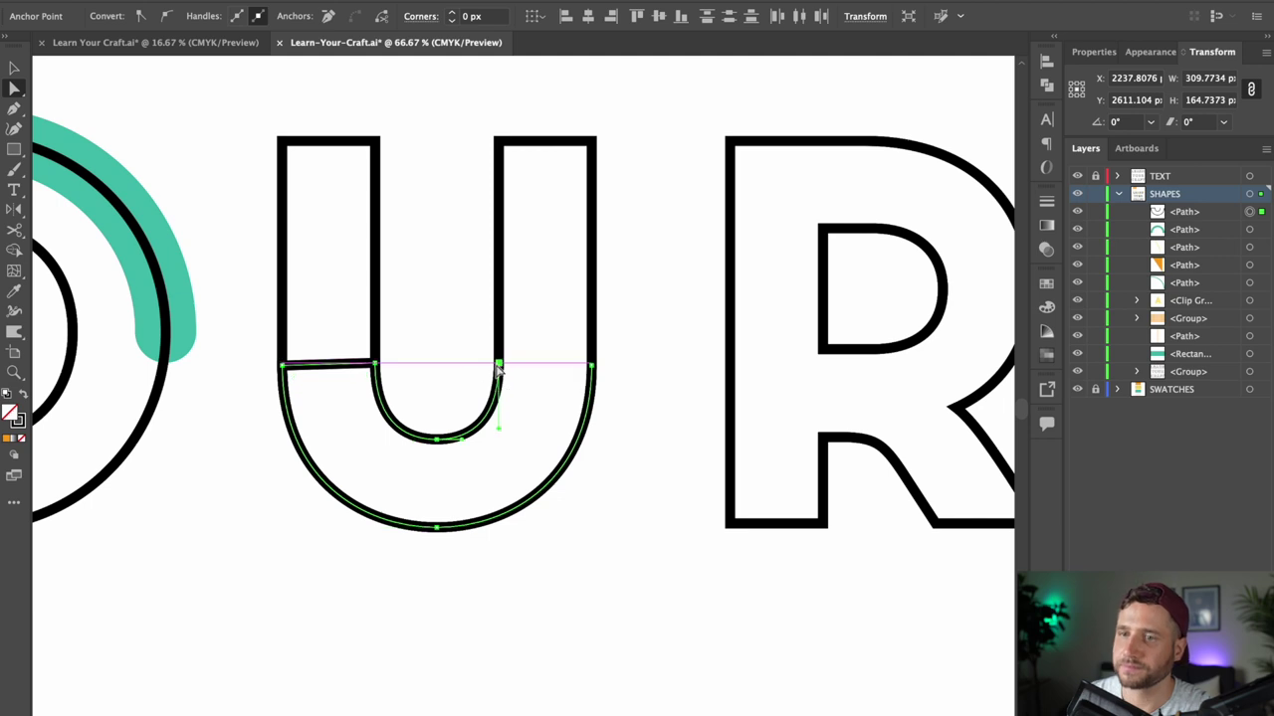
shift+click(592, 367)
right_click(552, 330)
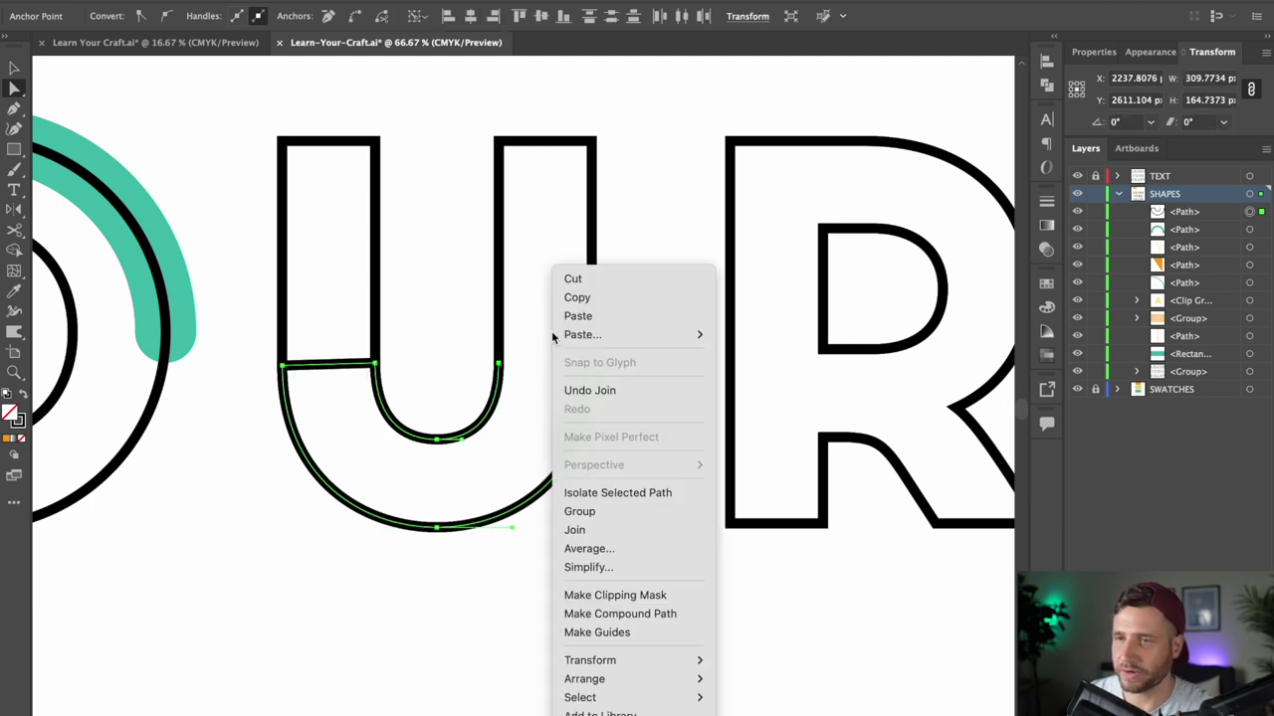
click(663, 523)
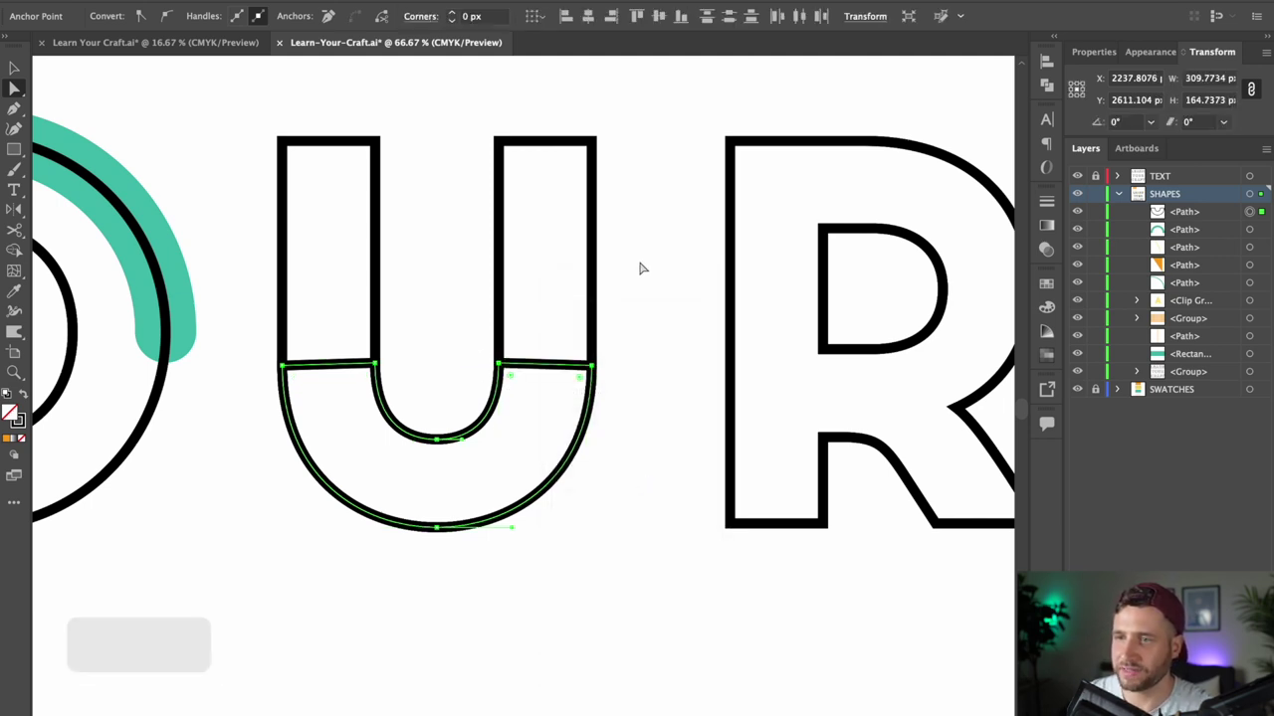
- Swap the closed U shape's stroke and fill, and set its fill to the orange swatch
key(shift+x)
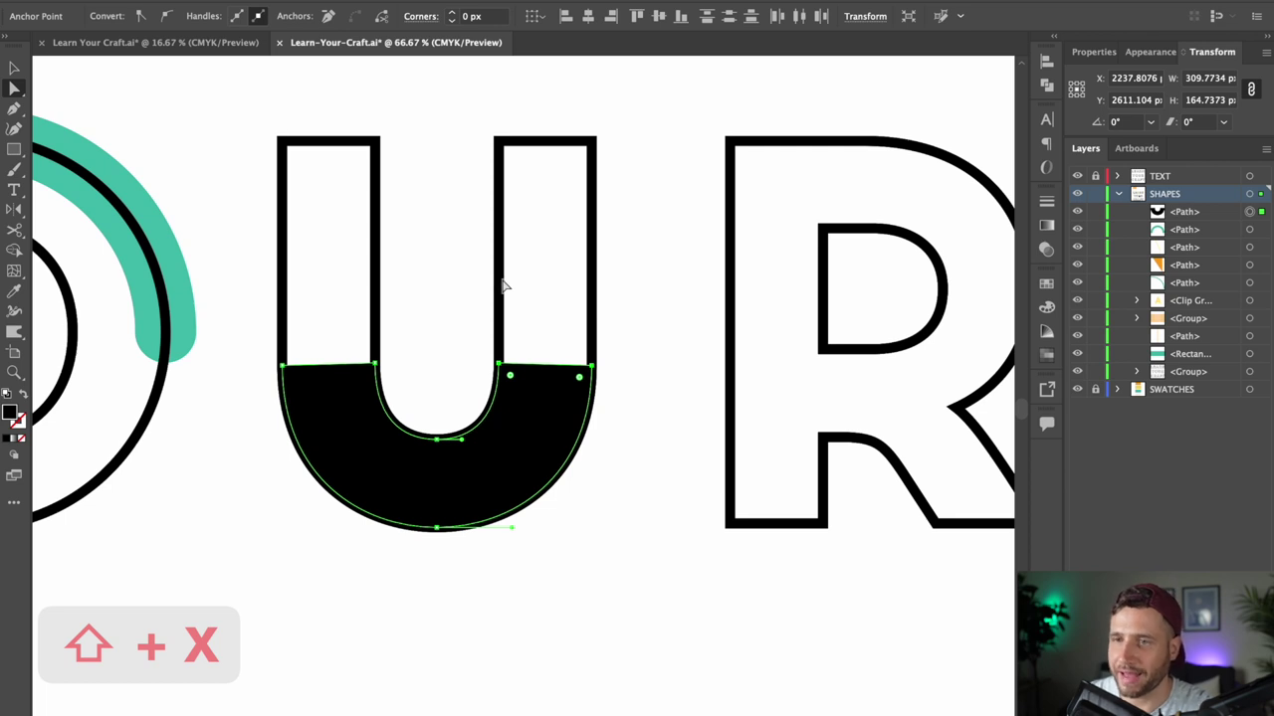
click(434, 254)
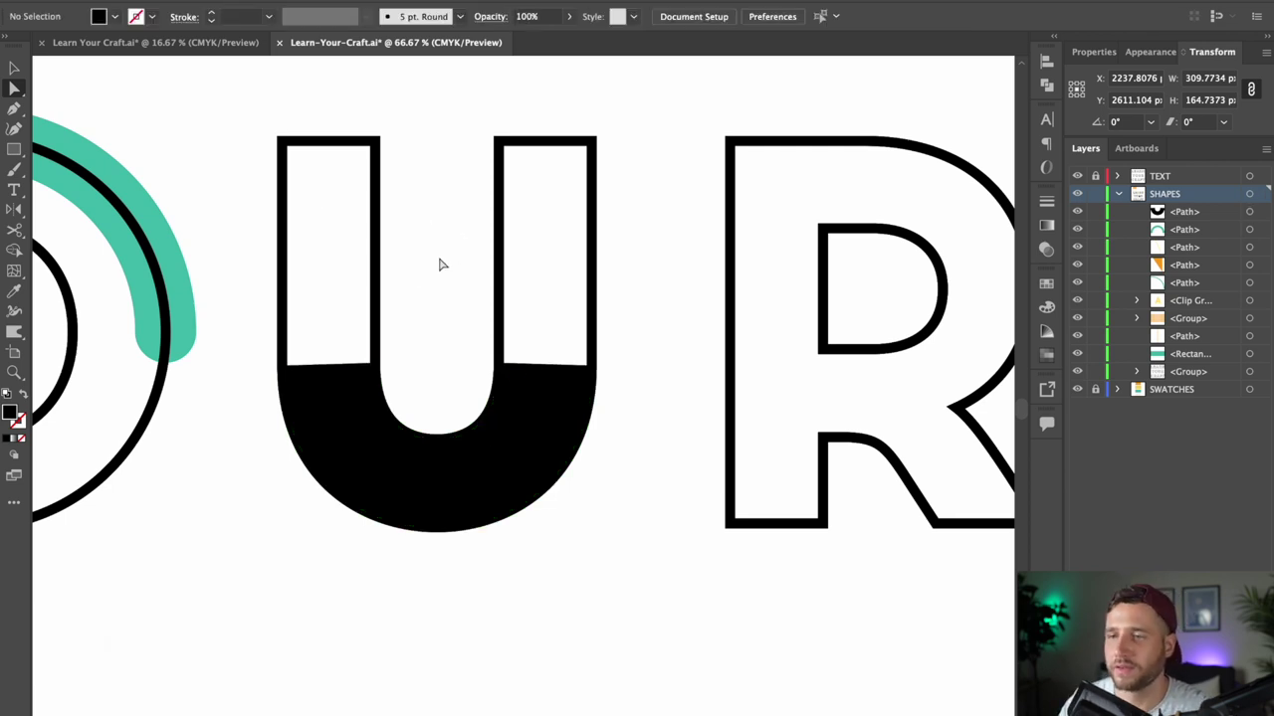
click(502, 448)
click(114, 17)
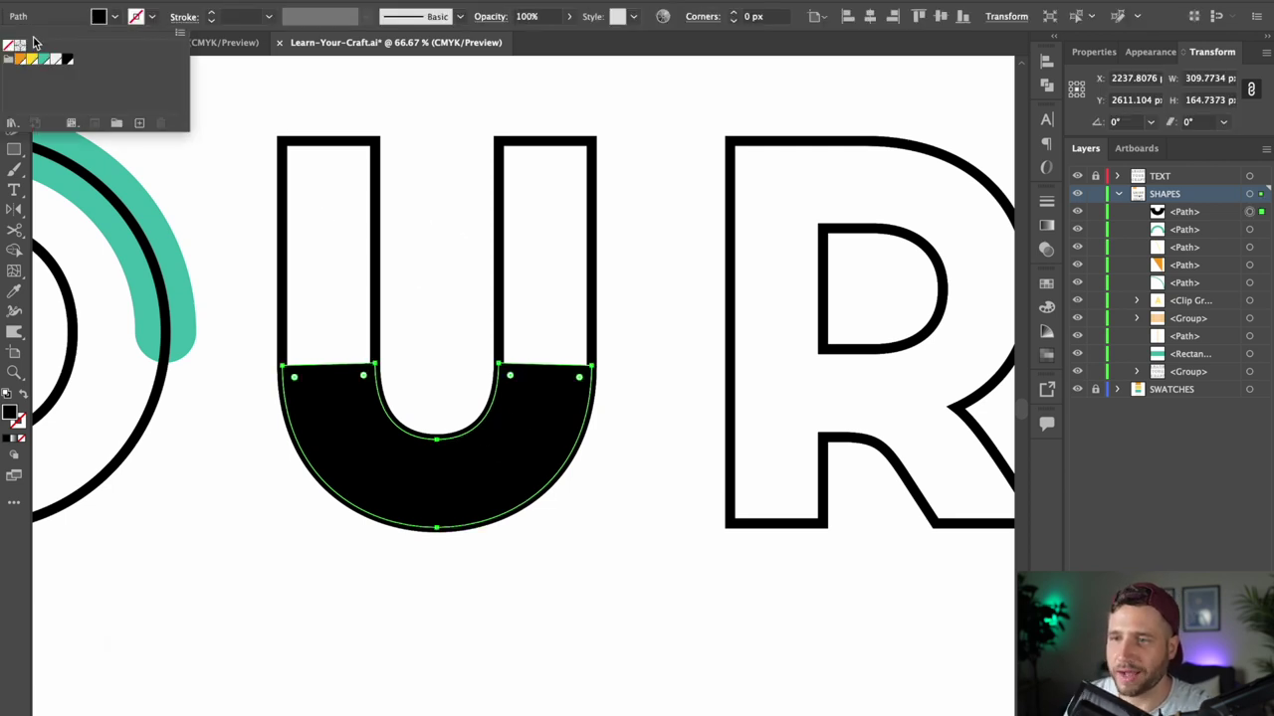
click(20, 59)
key(Escape)
- Try enlarging the orange U shape from its centre to about 399 by 212 px, and undo the scaling
key(z)
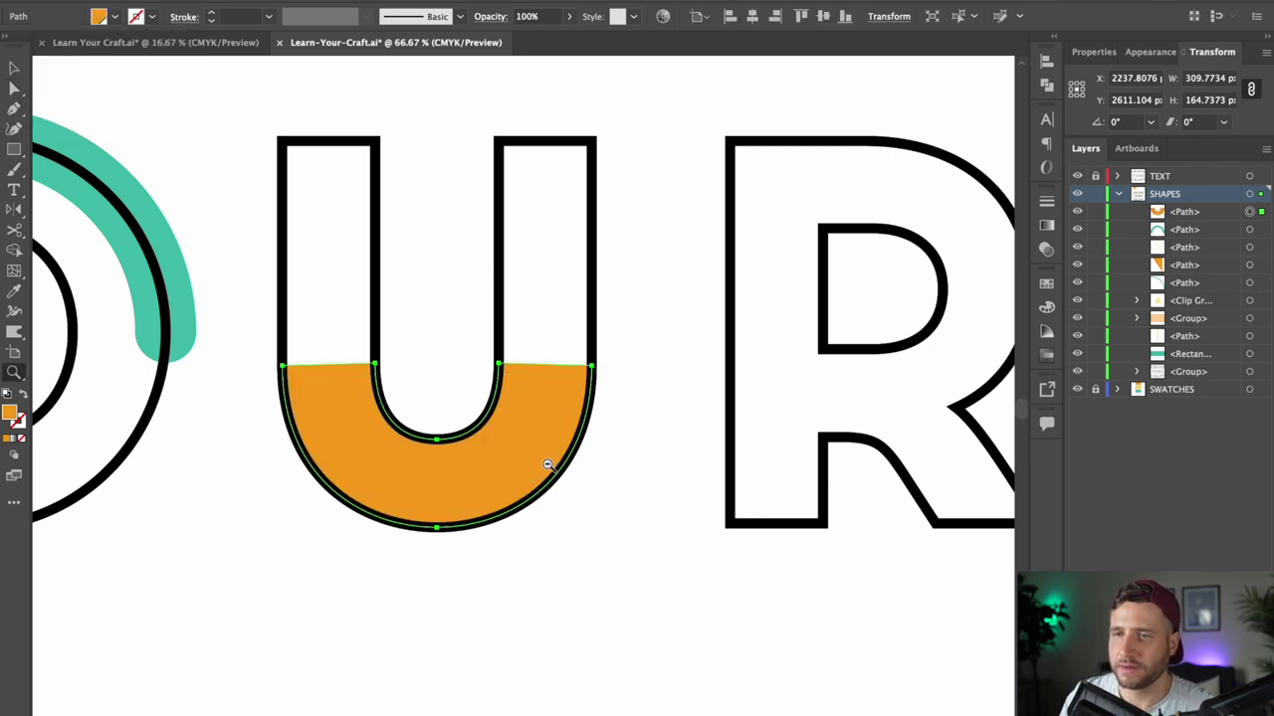
alt+click(527, 396)
alt+click(482, 372)
key(v)
drag(589, 383, 606, 368)
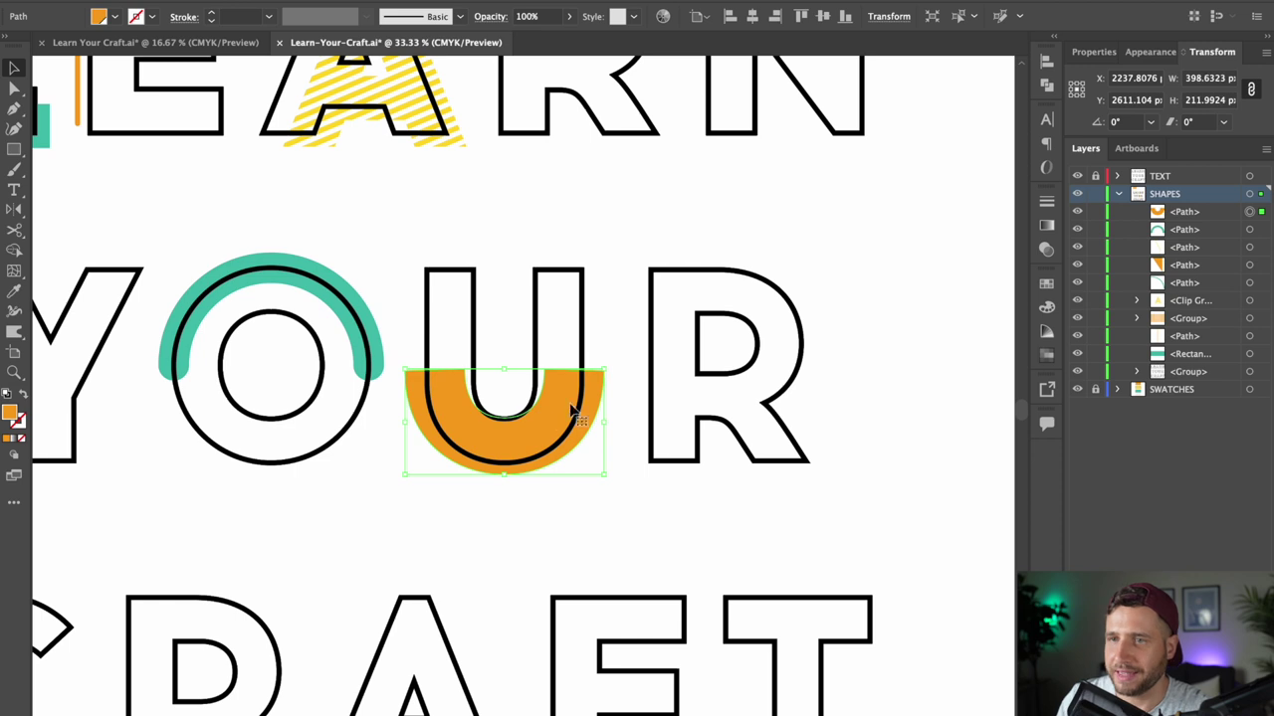
key(z)
click(520, 421)
click(520, 423)
click(520, 423)
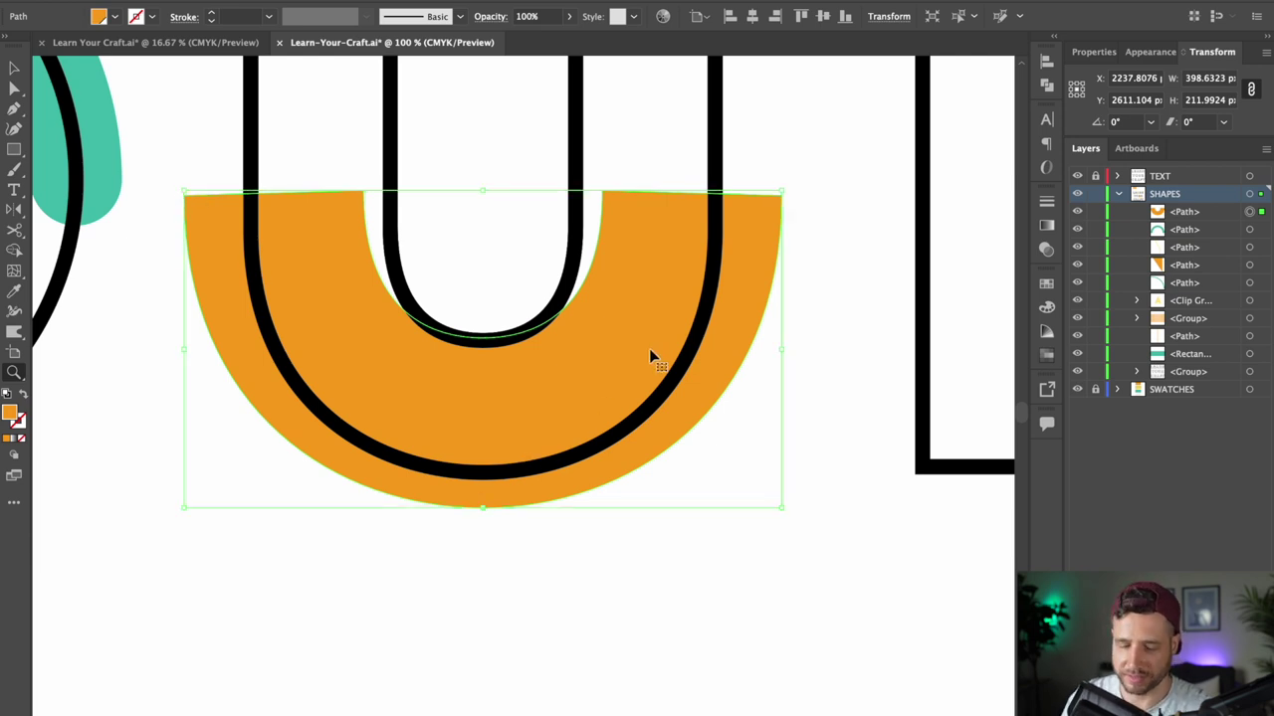
key(ctrl+z)
- Offset the orange U shape's path outward by 36 px, previewing larger and smaller offsets before applying it
alt+click(589, 389)
alt+click(502, 409)
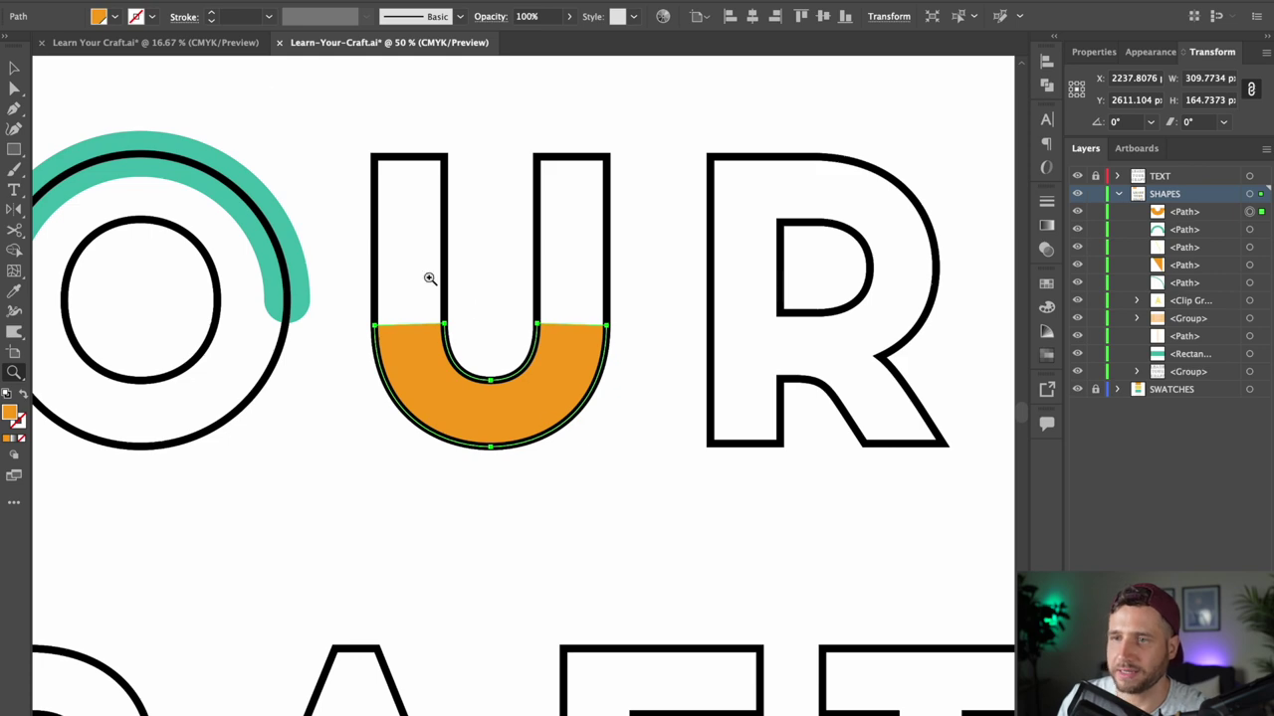
click(203, 12)
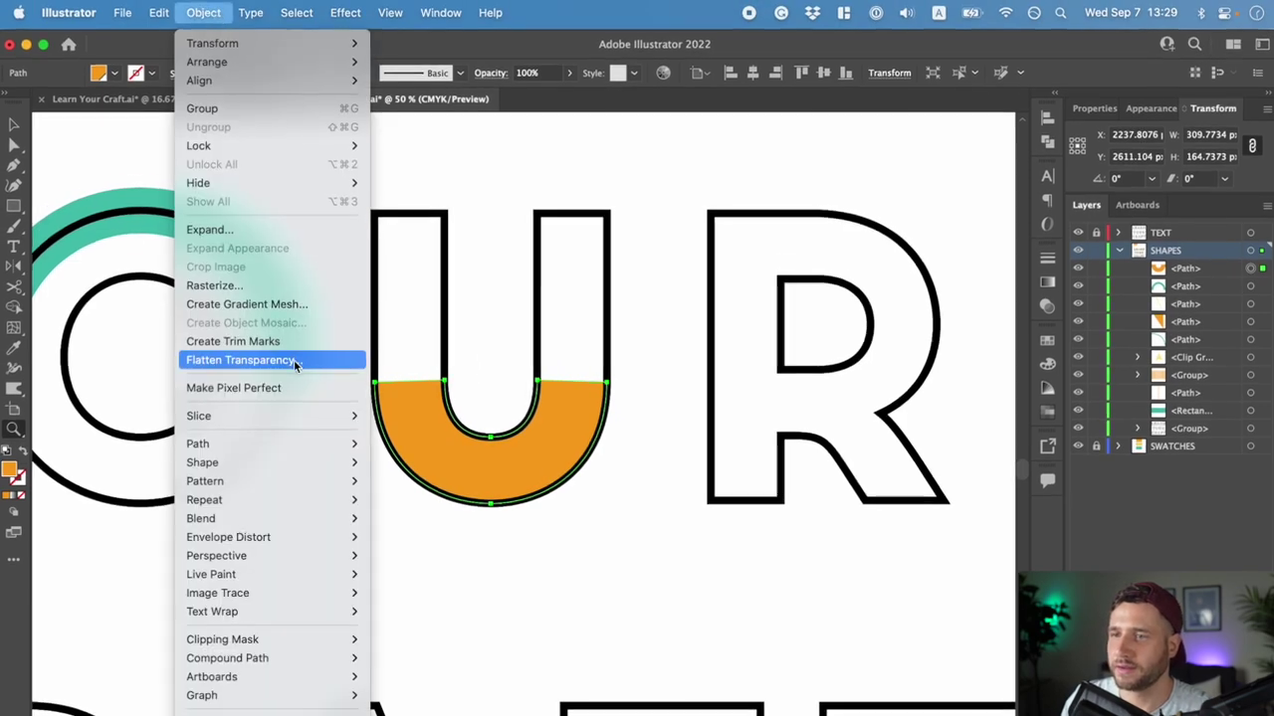
mouse_move(296, 445)
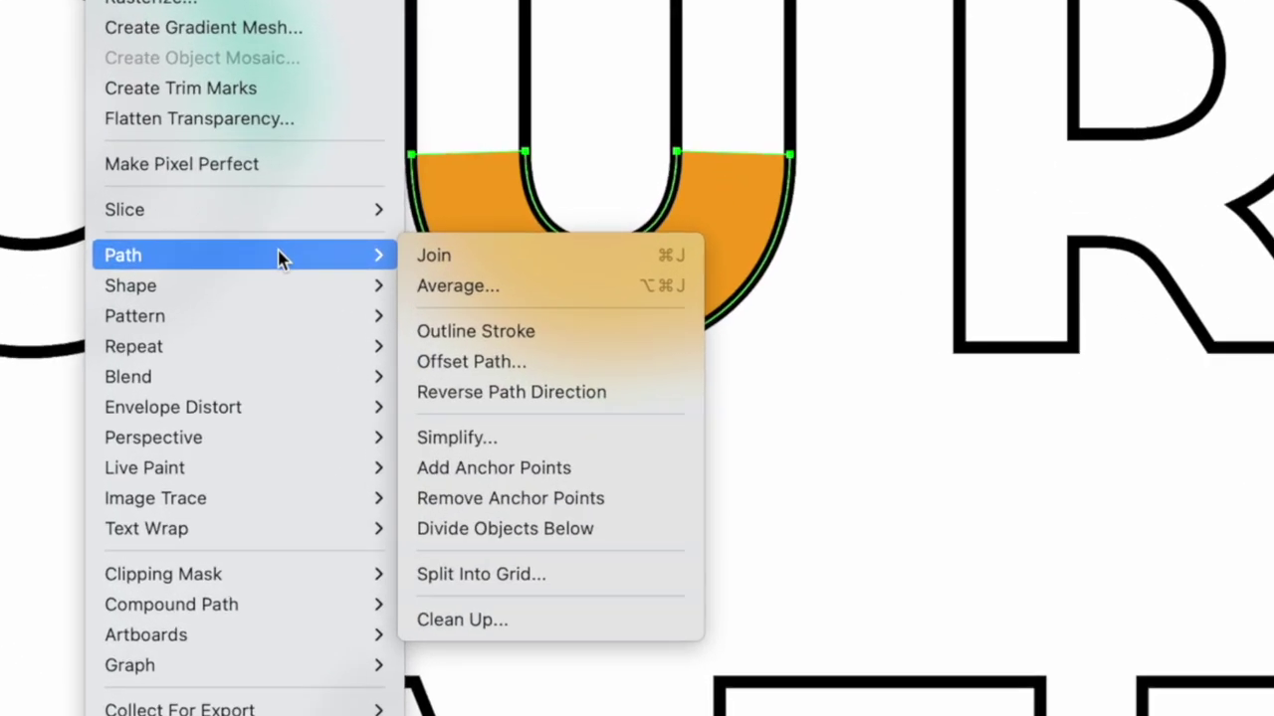
click(571, 366)
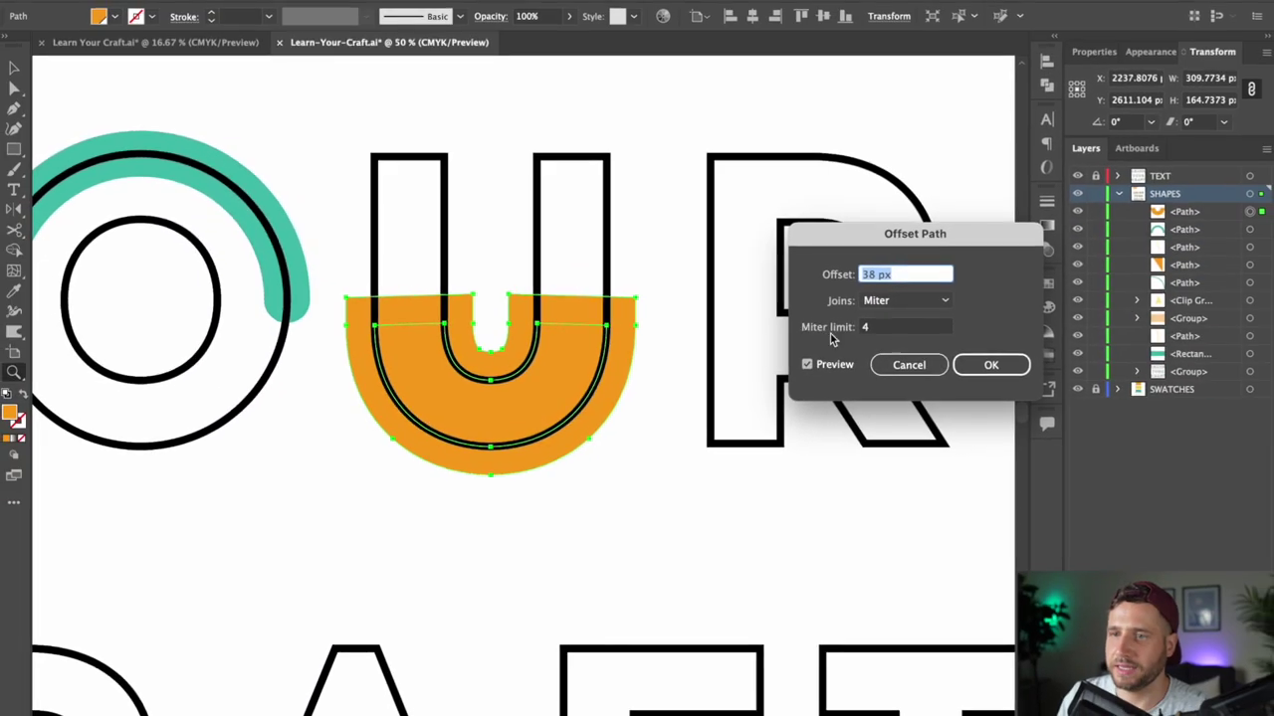
text(10)
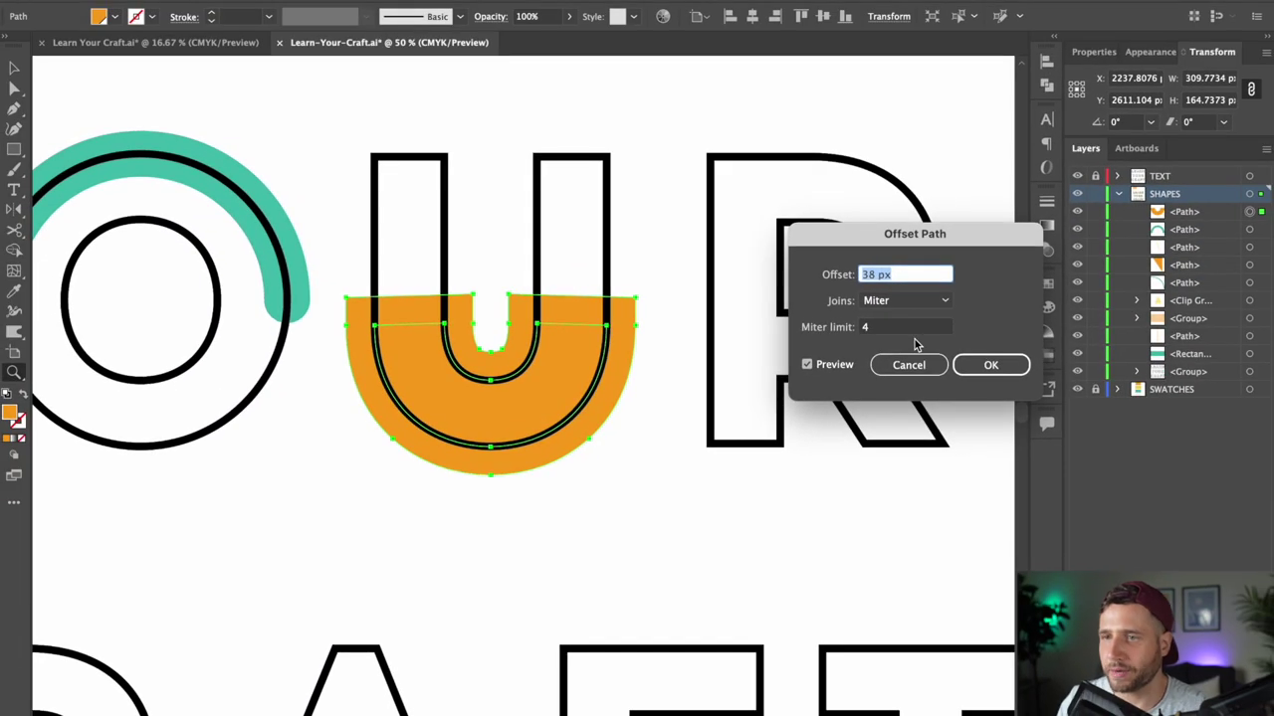
key(shift+Up)
key(shift+Up)
key(shift+Up)
key(shift+Up)
key(shift+Up)
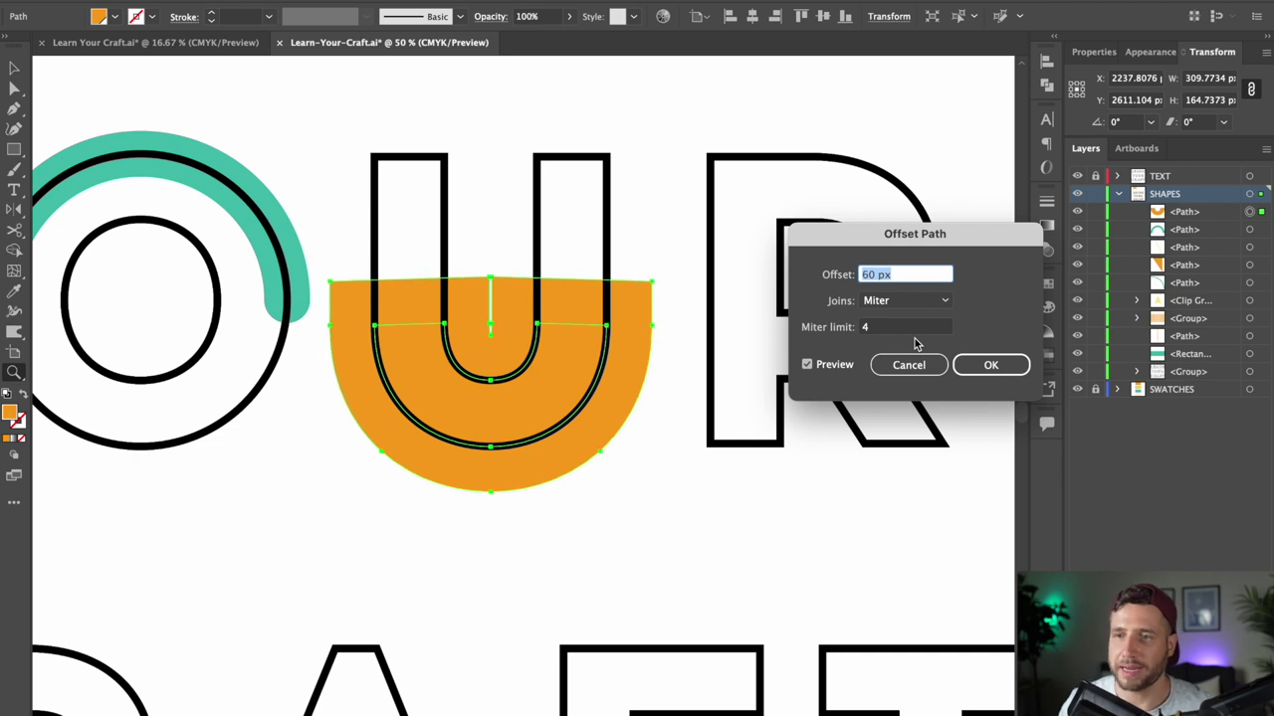
key(shift+Down)
key(shift+Down)
key(shift+Down)
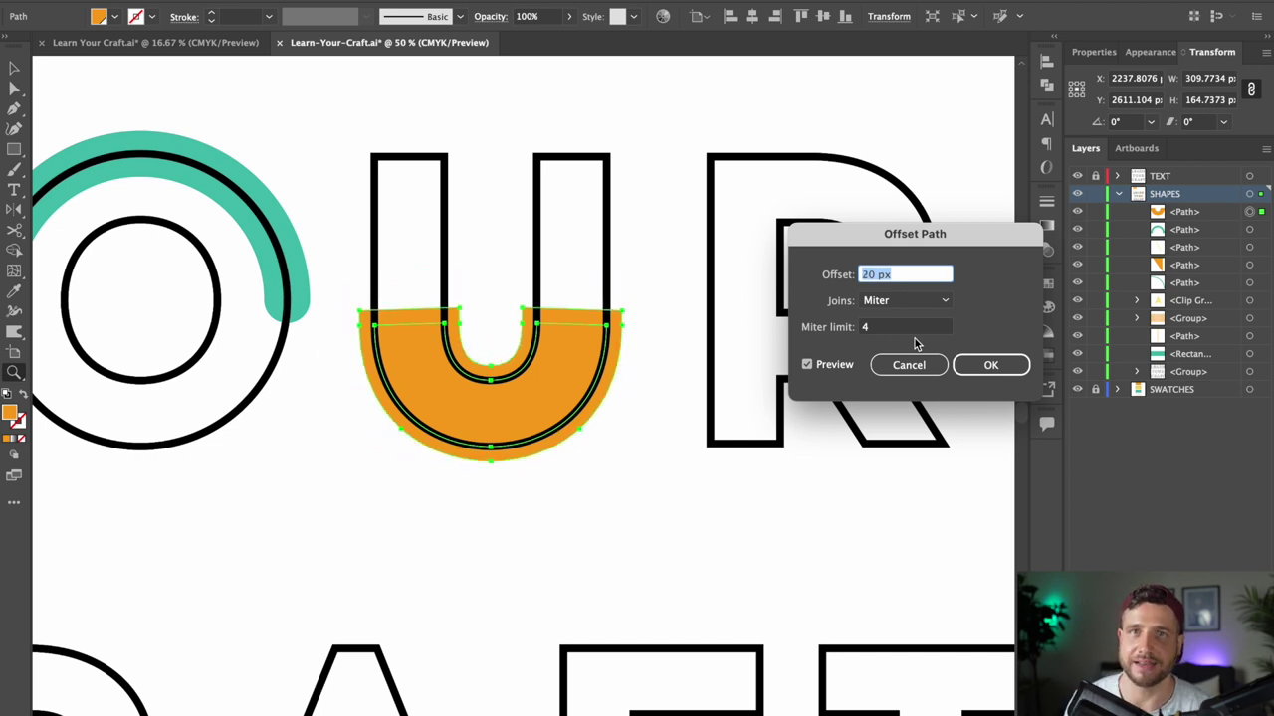
key(shift+Up)
key(Down)
key(Down)
key(Down)
key(Down)
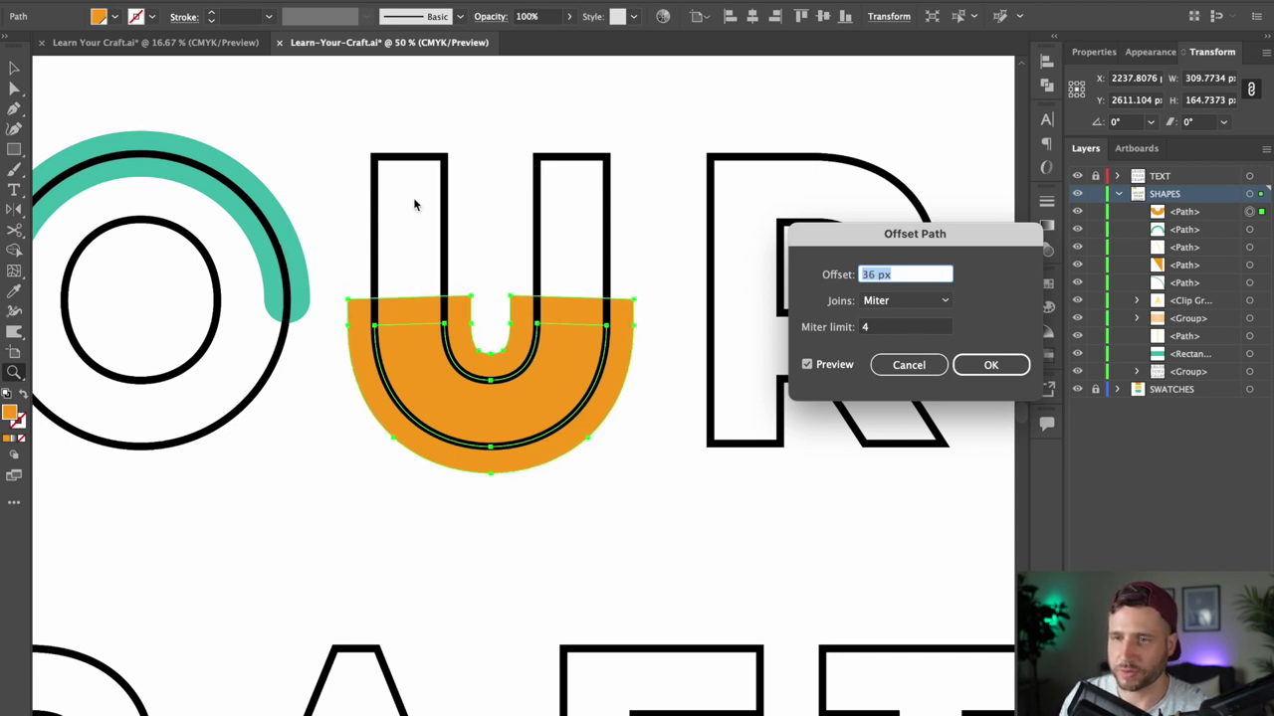
click(1018, 367)
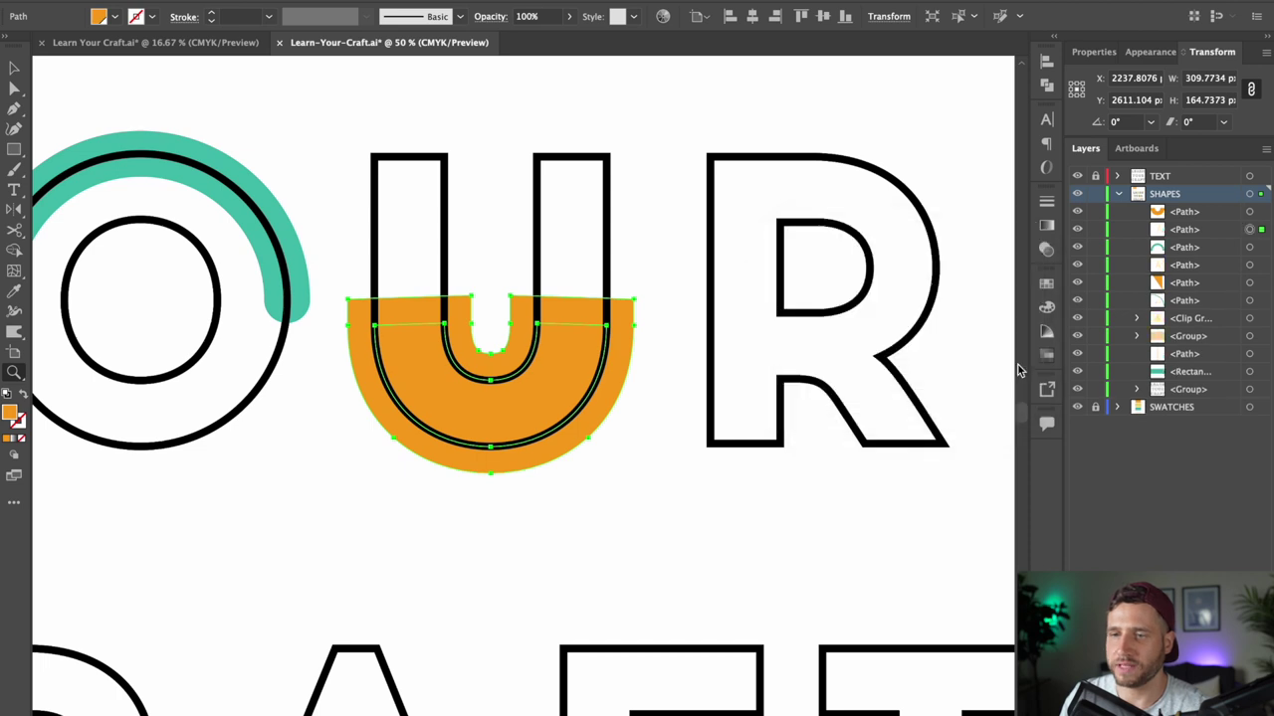
click(513, 373)
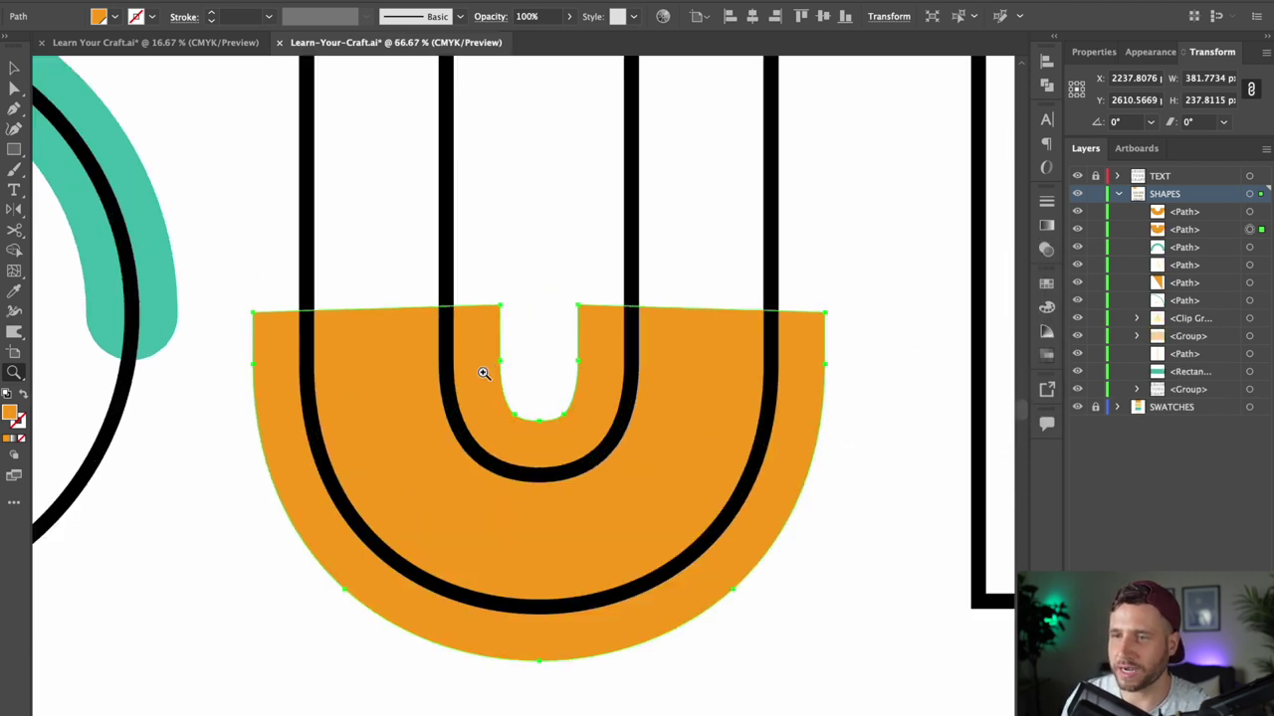
- Lower the two inner top corner points of the enlarged orange U shape by about 4 px to level its upper edge
click(483, 369)
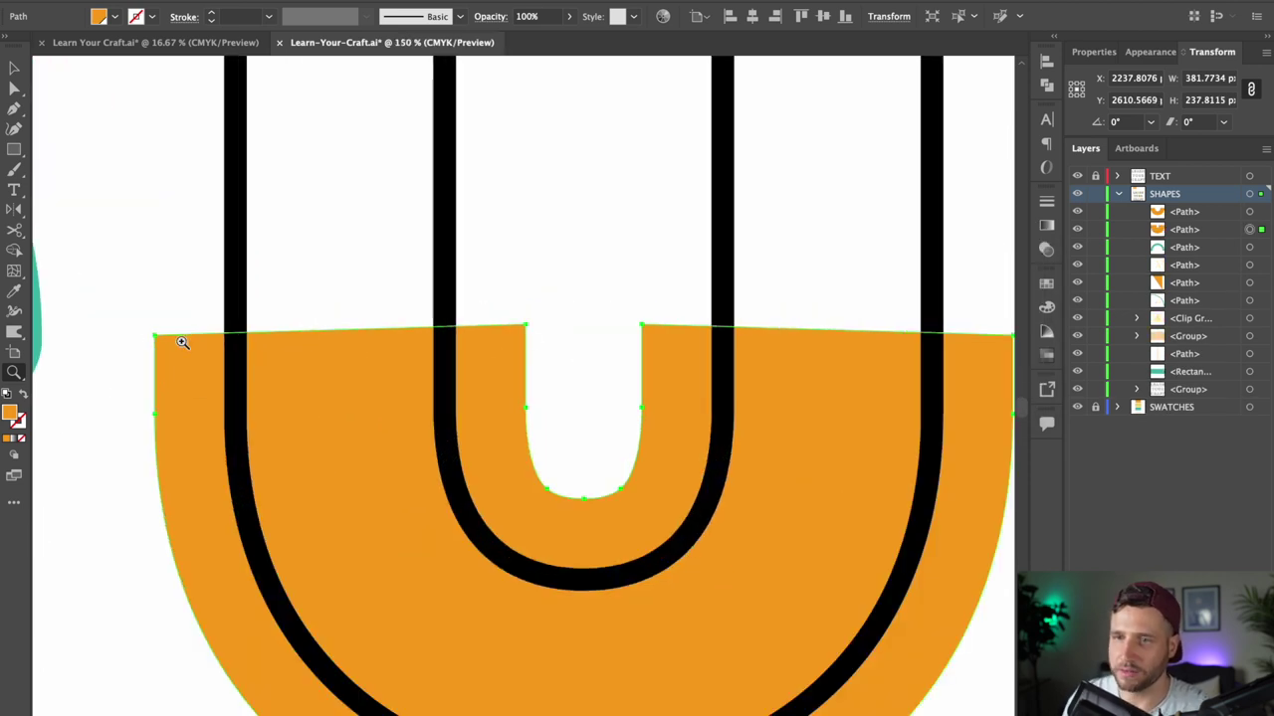
key(a)
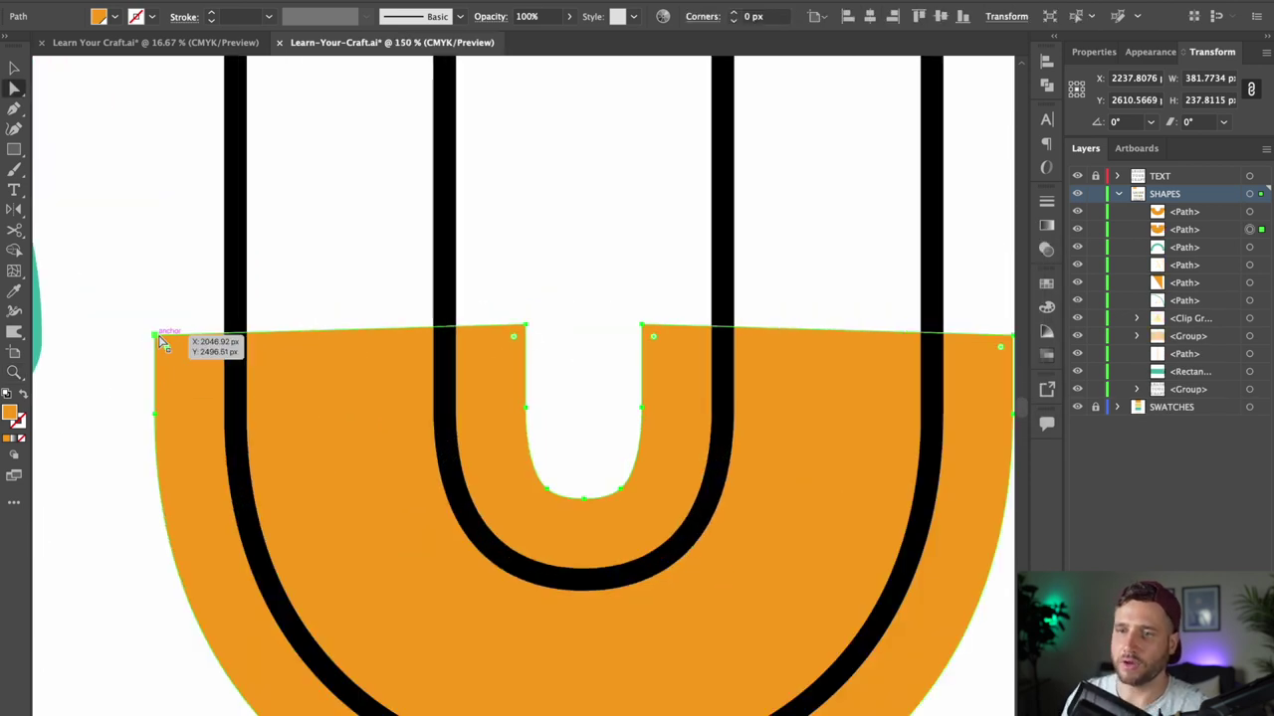
click(525, 326)
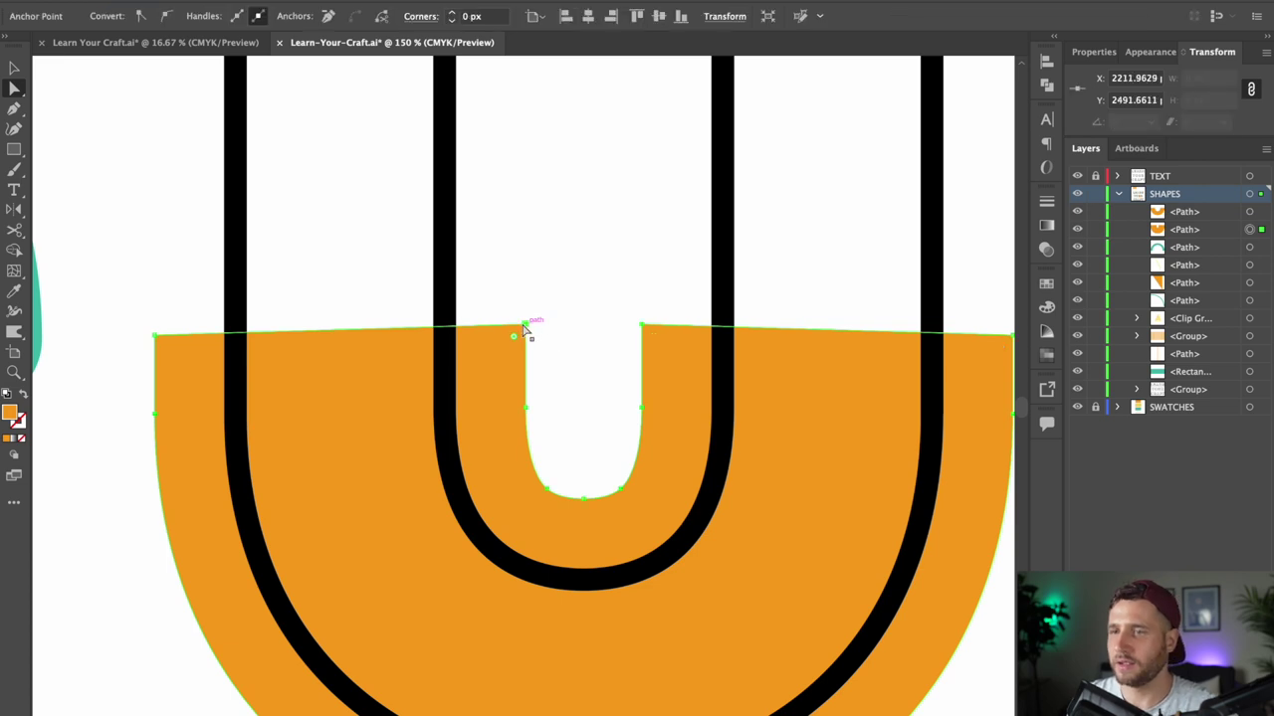
shift+click(641, 328)
drag(638, 322, 638, 332)
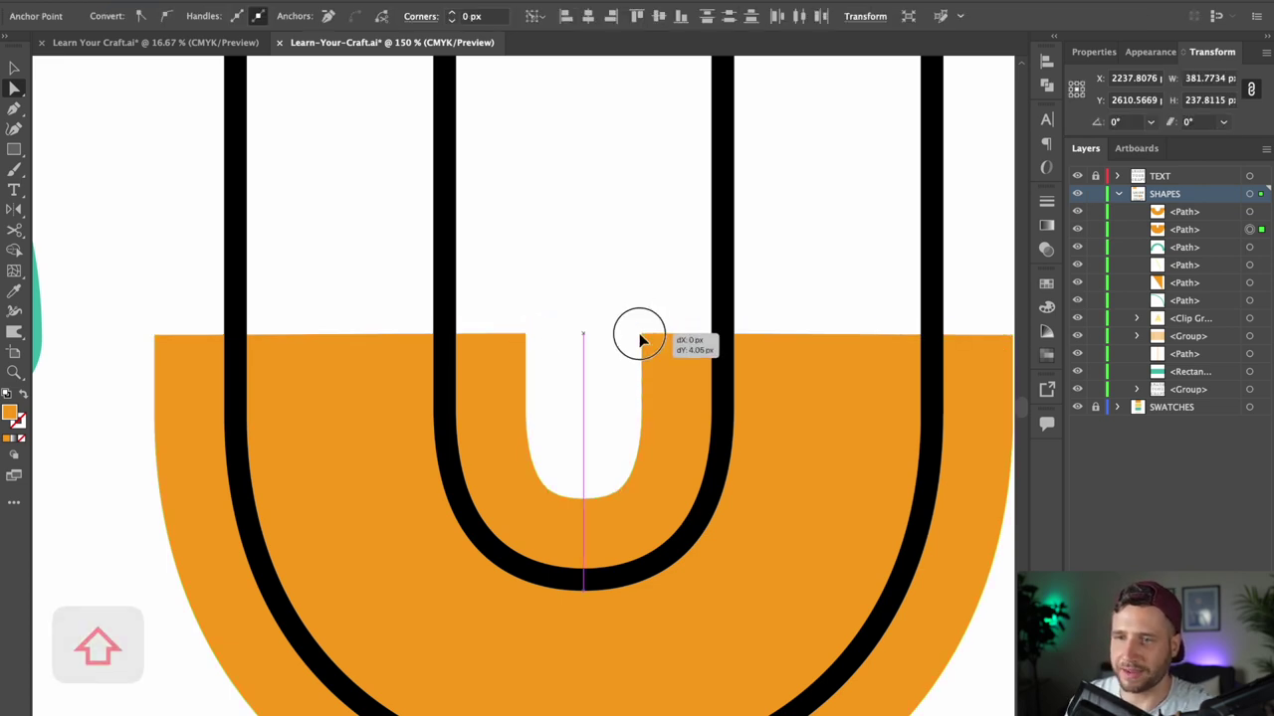
key(z)
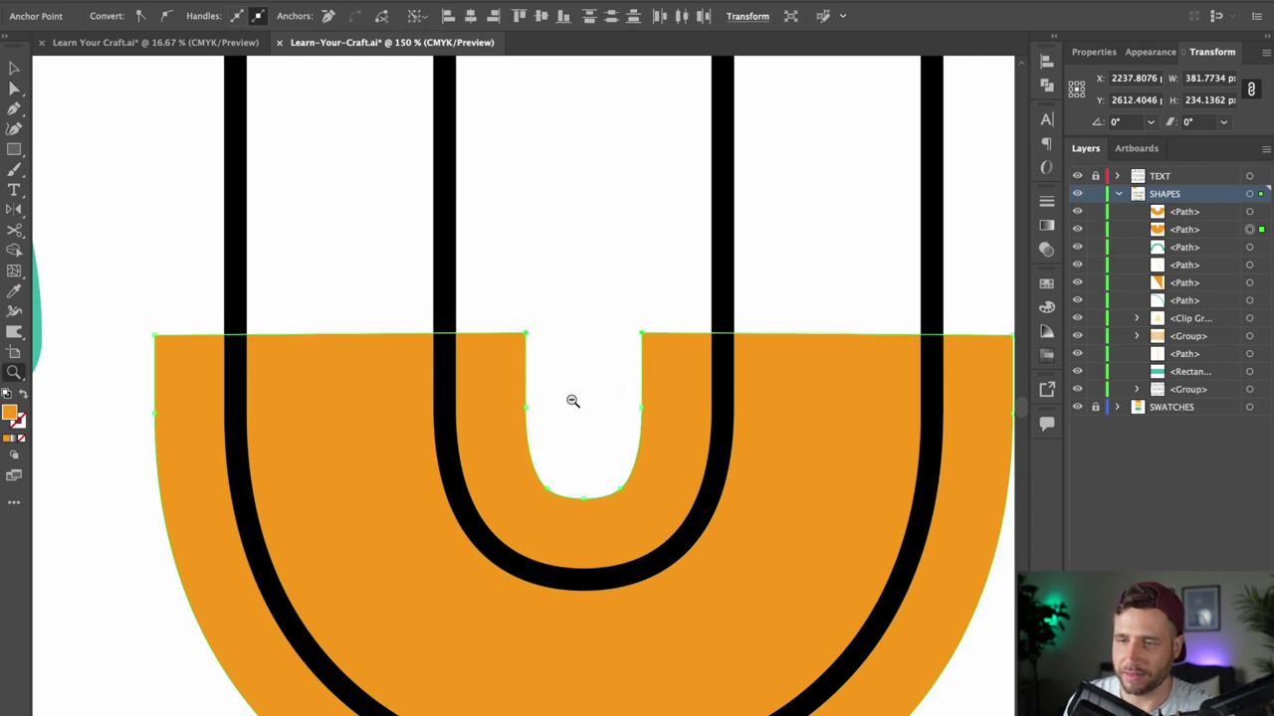
alt+click(572, 400)
alt+click(547, 403)
alt+click(544, 406)
alt+click(544, 406)
key(v)
click(514, 300)
- Duplicate the orange vertical stripe group and move the copy near the U of YOUR
key(z)
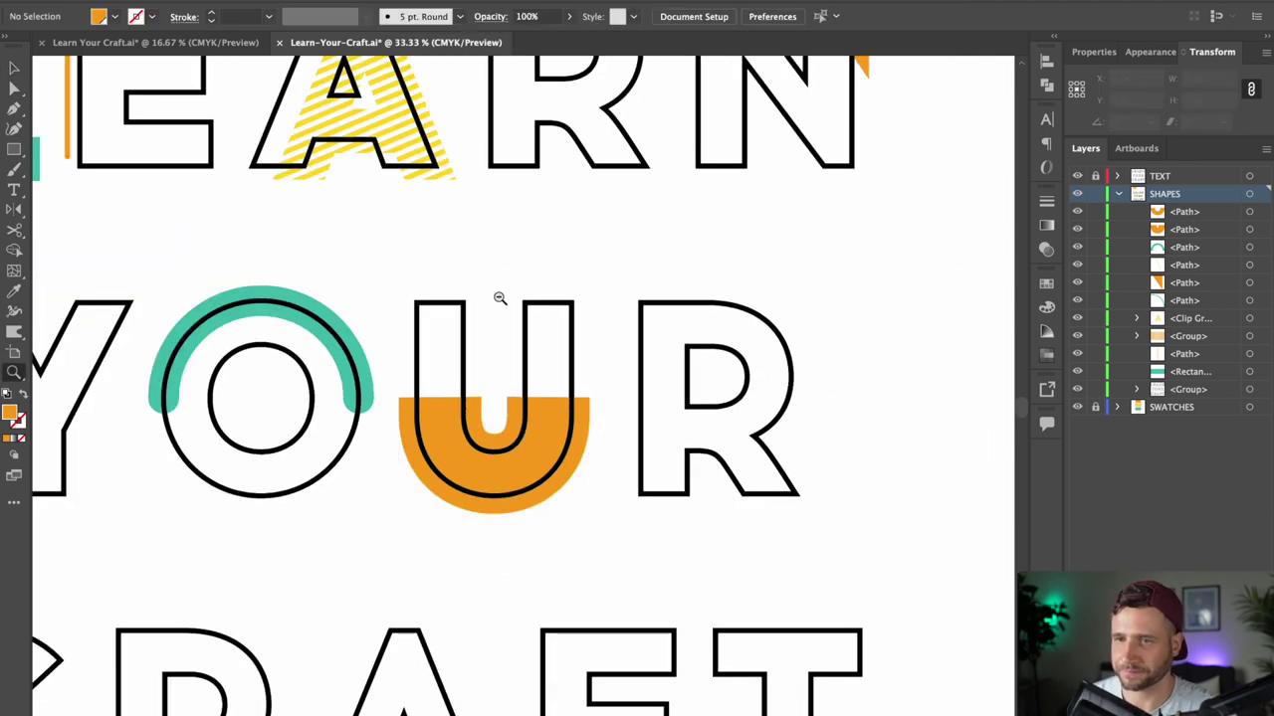
alt+click(499, 298)
drag(503, 287, 688, 561)
key(v)
drag(193, 142, 603, 306)
scroll(603, 306, down, 3)
scroll(603, 306, right, 3)
drag(231, 97, 563, 408)
- Rotate the copied stripe group to 270° and fit it over the U at about 489 by 651 px
key(z)
click(531, 567)
key(v)
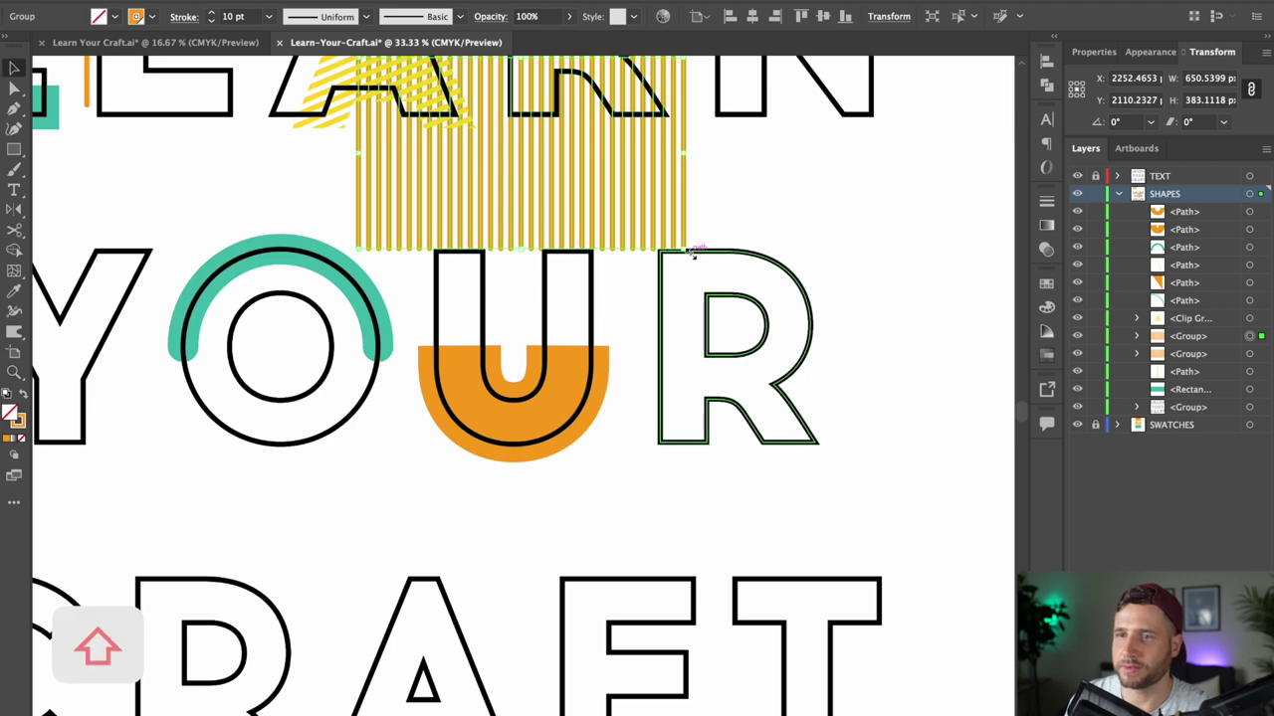
drag(693, 245, 313, 355)
drag(512, 162, 512, 350)
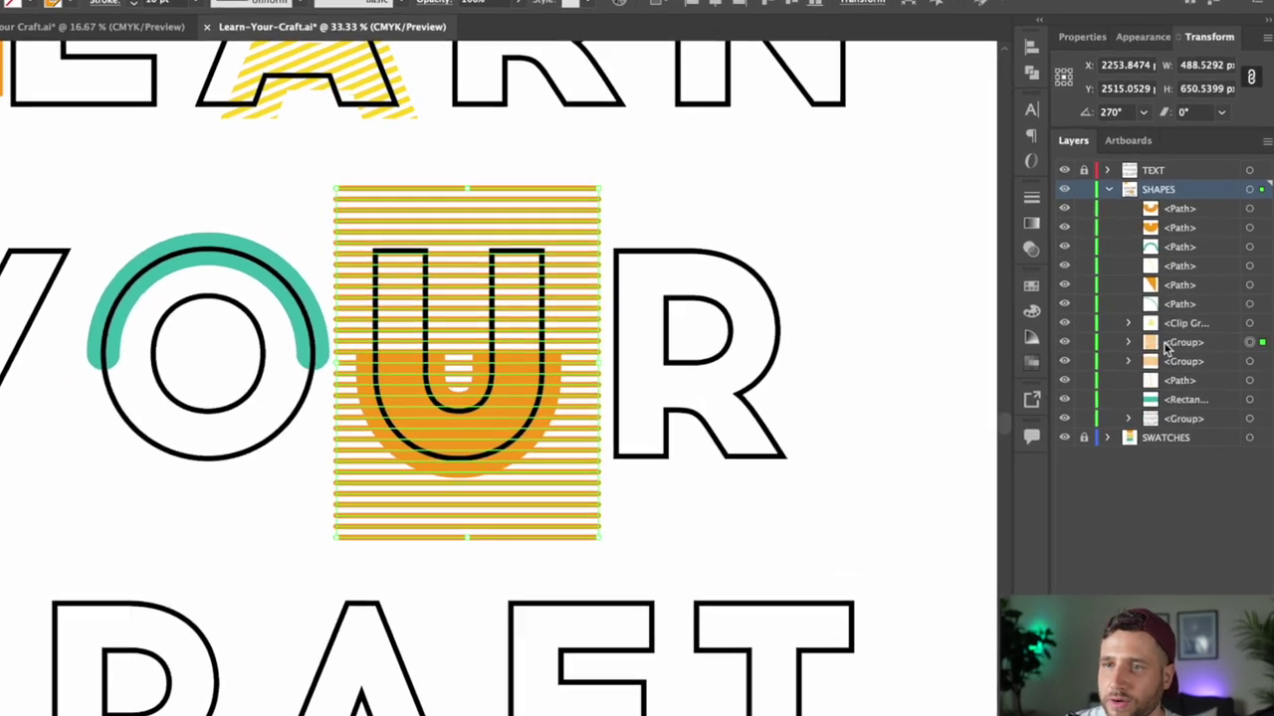
- Delete the smaller original orange U path from the SHAPES layer, hiding the horizontal stripe group meanwhile and showing it again
click(1174, 337)
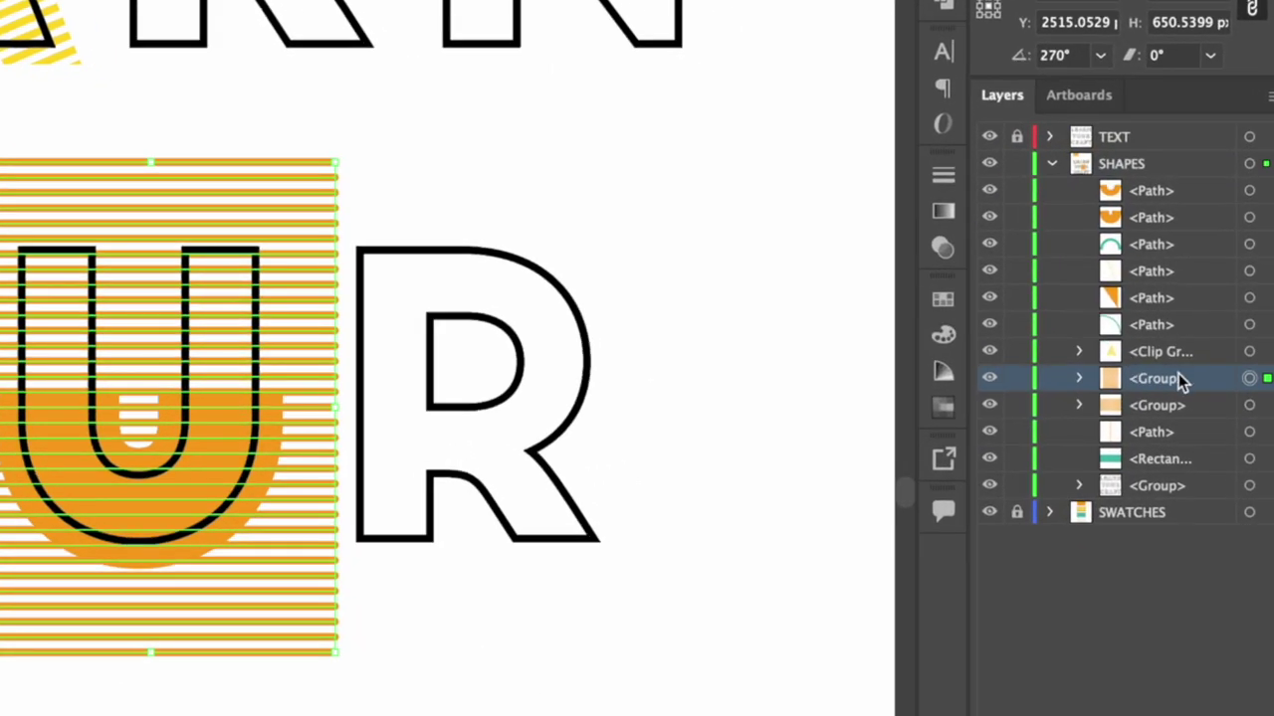
click(985, 383)
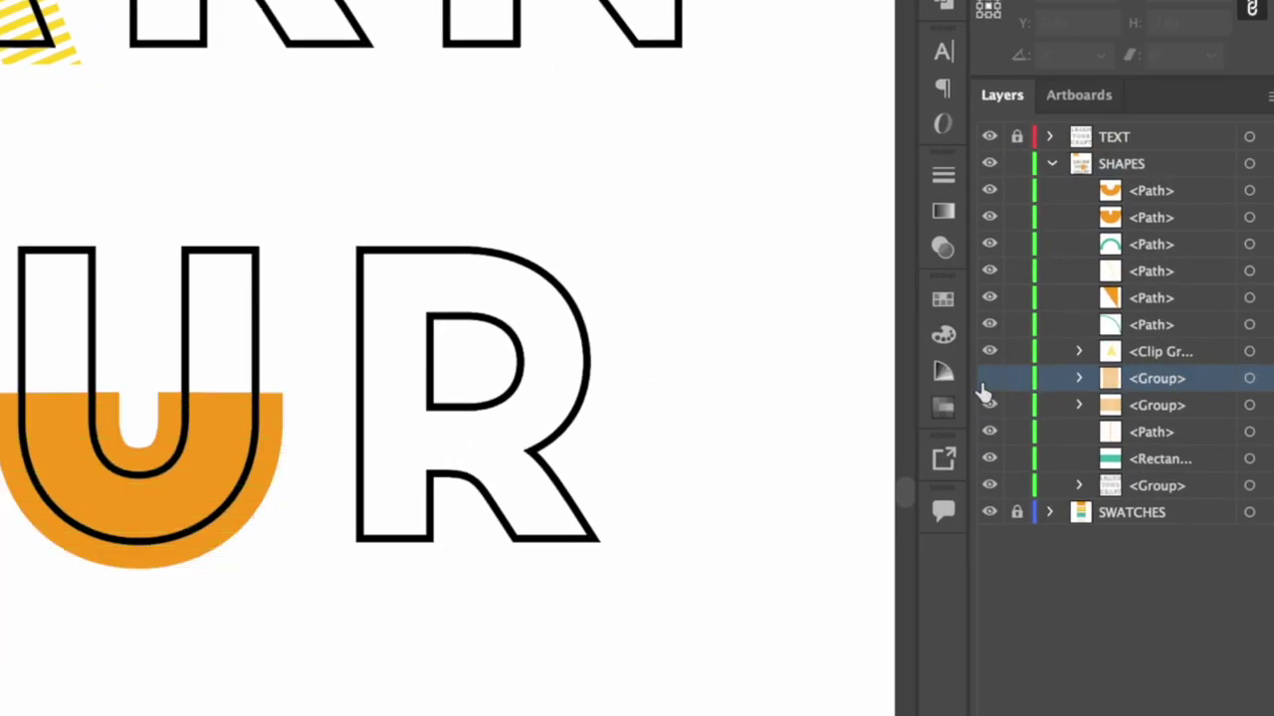
click(1135, 187)
click(1140, 215)
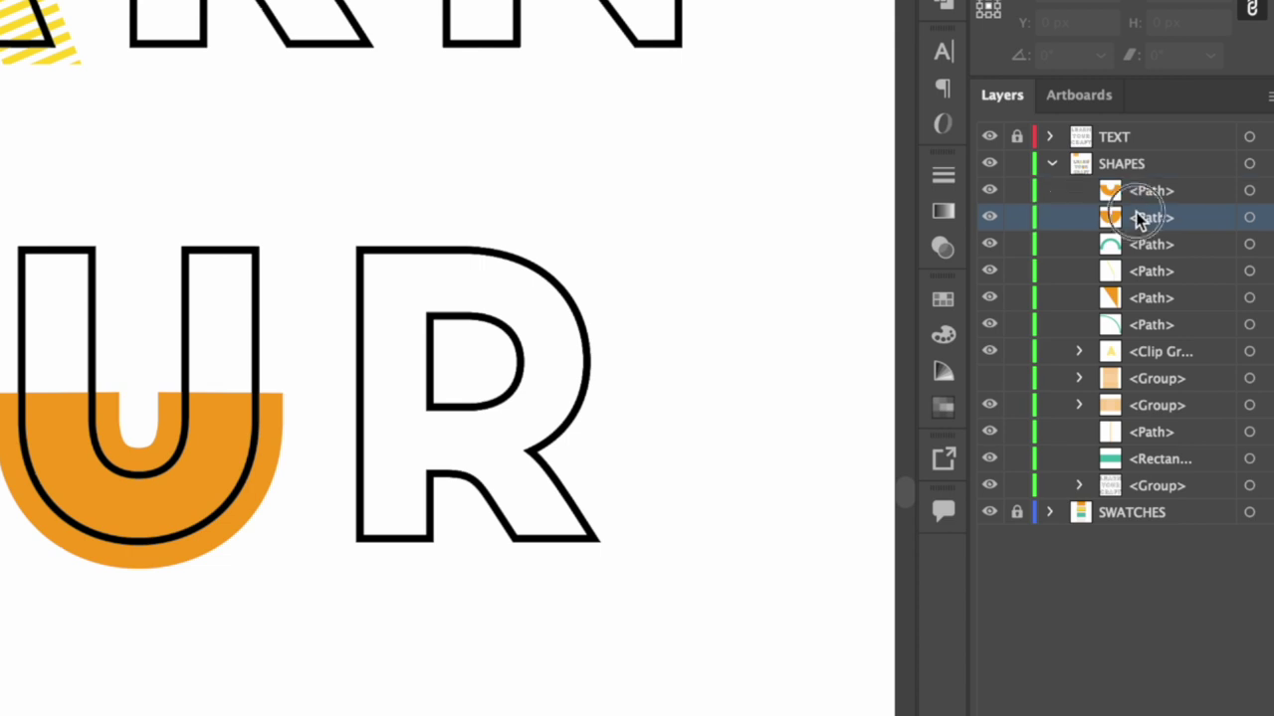
click(1199, 190)
click(1251, 192)
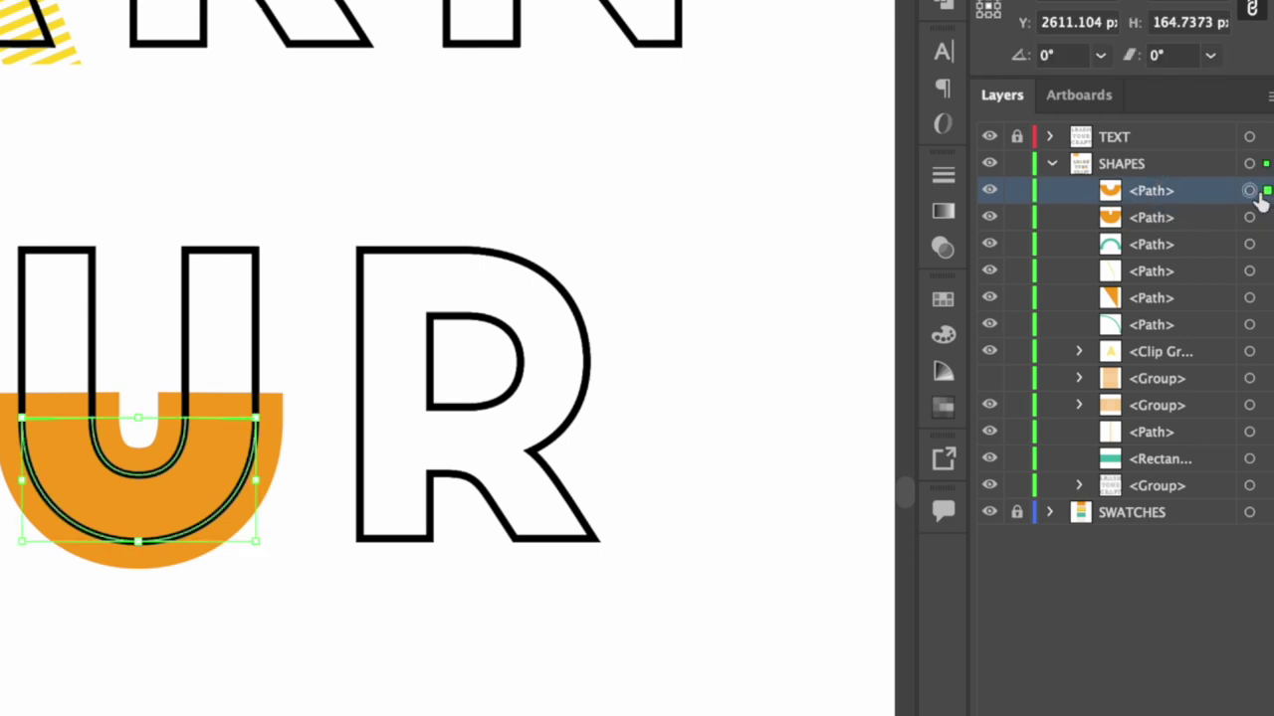
key(Delete)
click(1073, 320)
- Try clipping the horizontal stripes to the orange U shape, and undo the clipping mask
key(z)
click(581, 413)
click(547, 412)
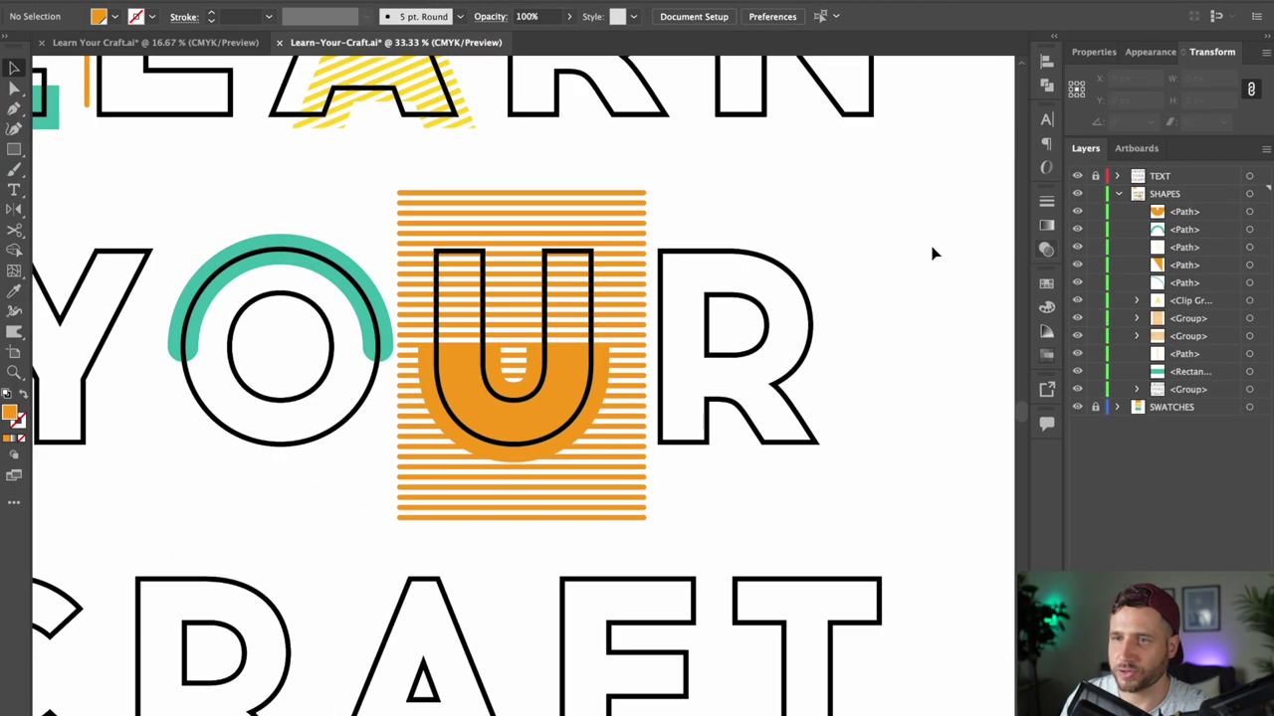
click(470, 403)
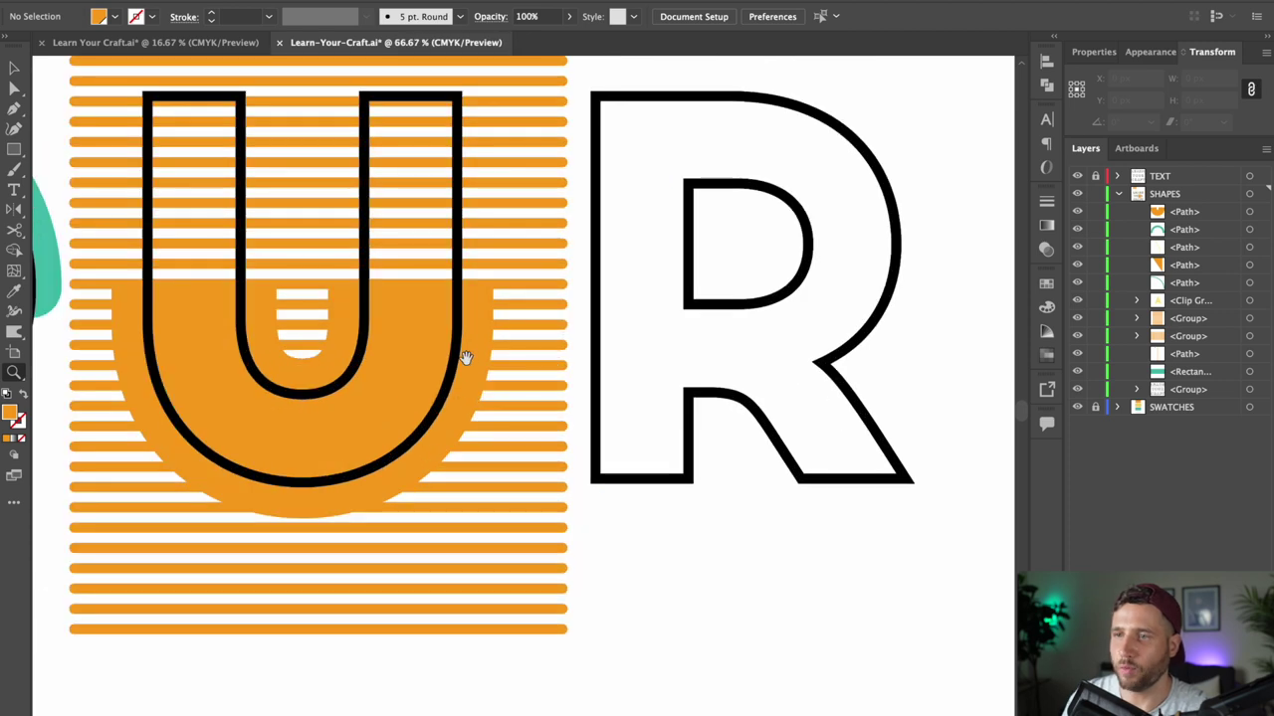
click(1249, 338)
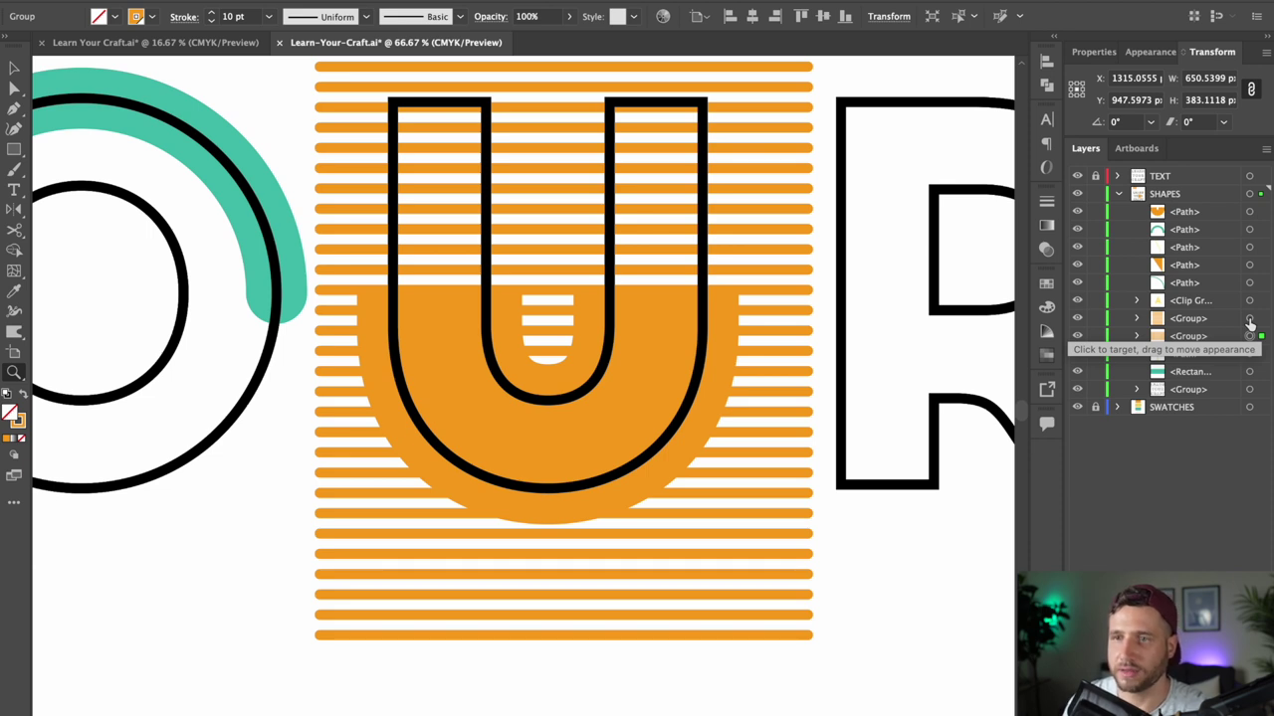
click(1250, 321)
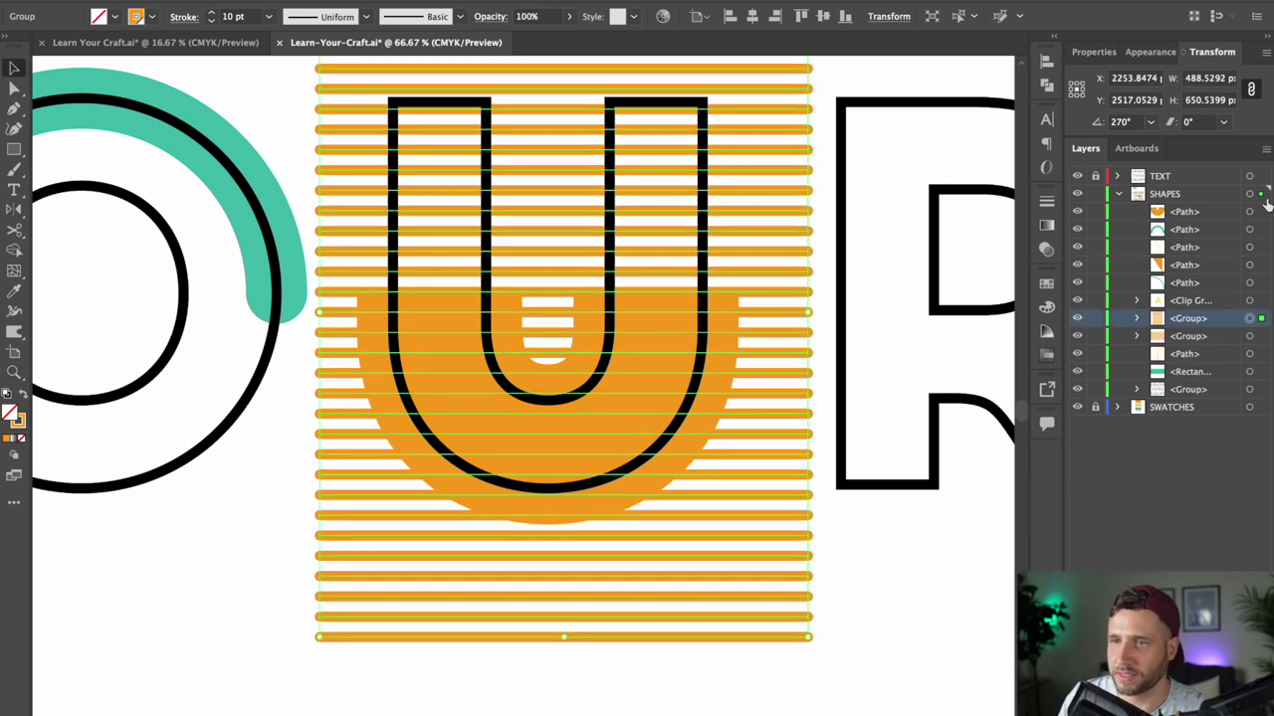
shift+click(1250, 212)
right_click(802, 281)
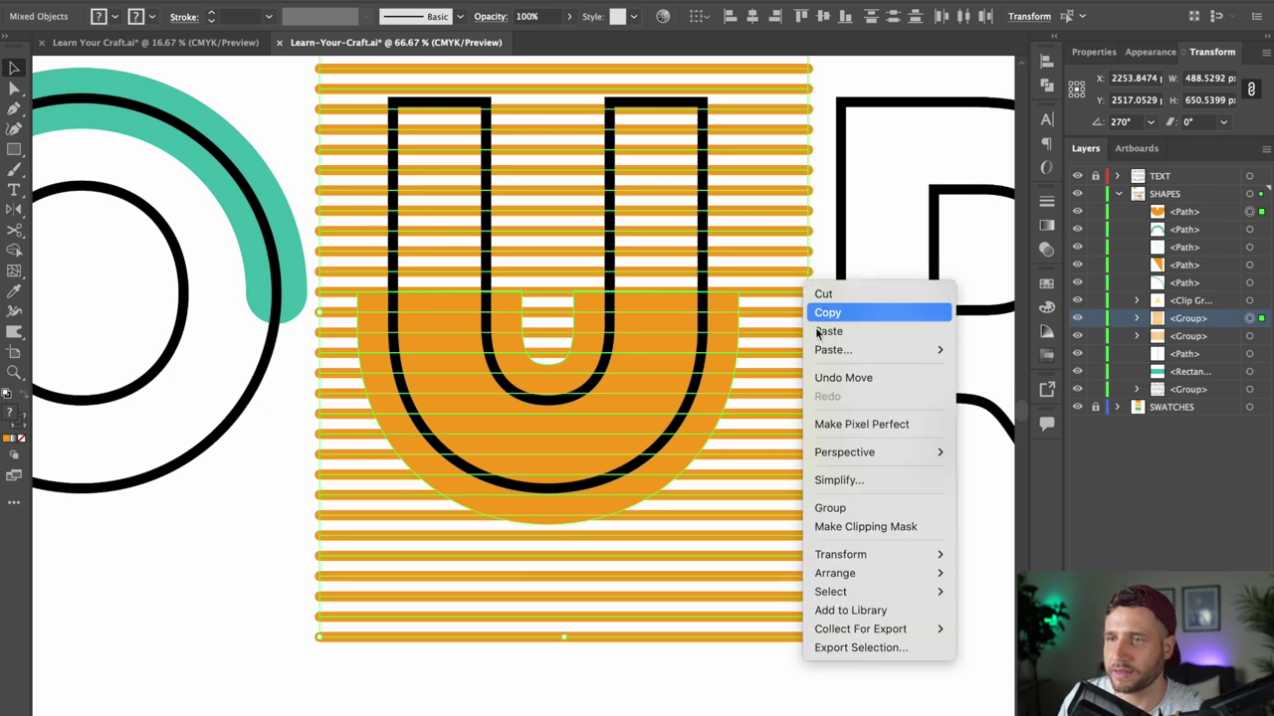
click(902, 525)
click(657, 606)
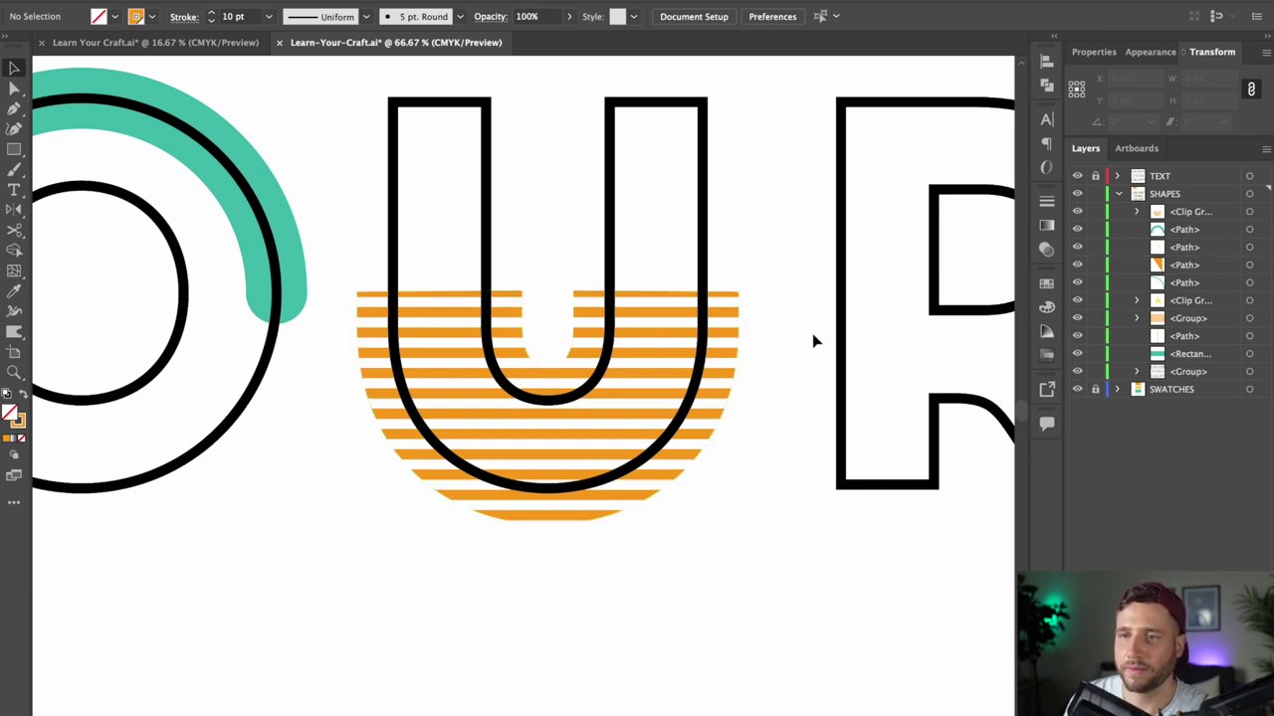
key(super+z)
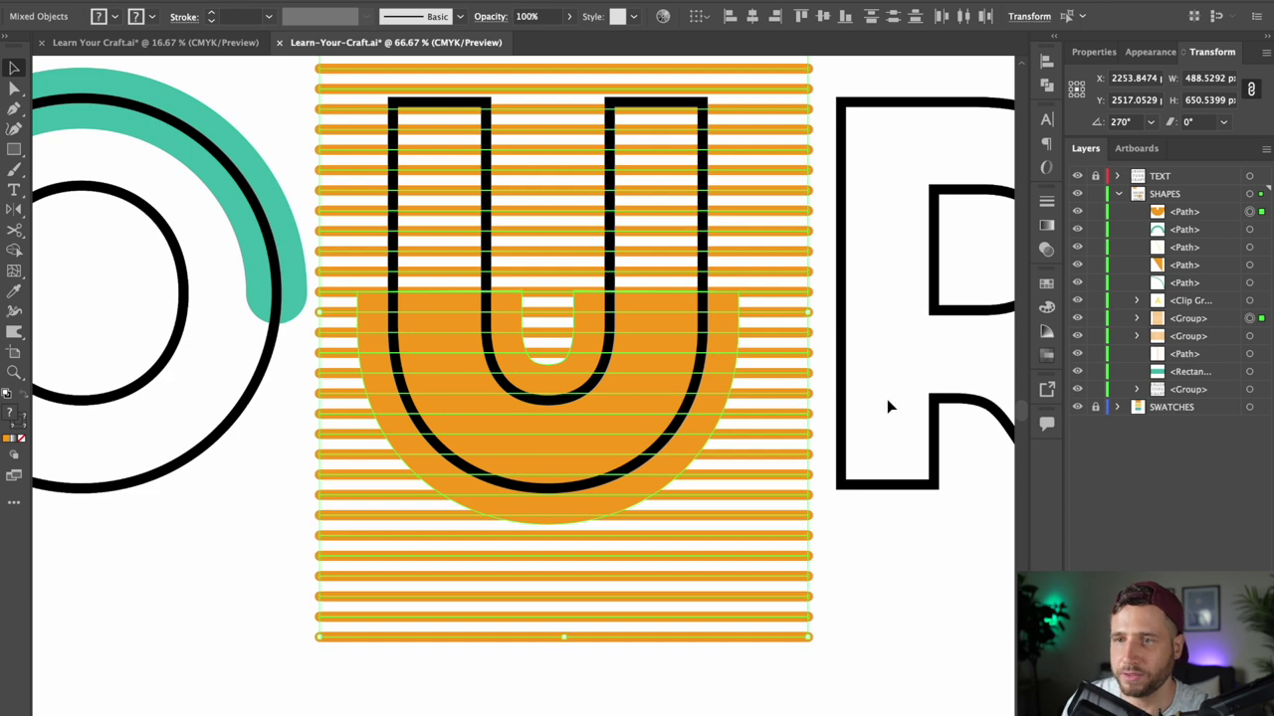
click(901, 538)
- Nudge the horizontal stripe group upward by 6 px relative to the orange U shape
click(1255, 319)
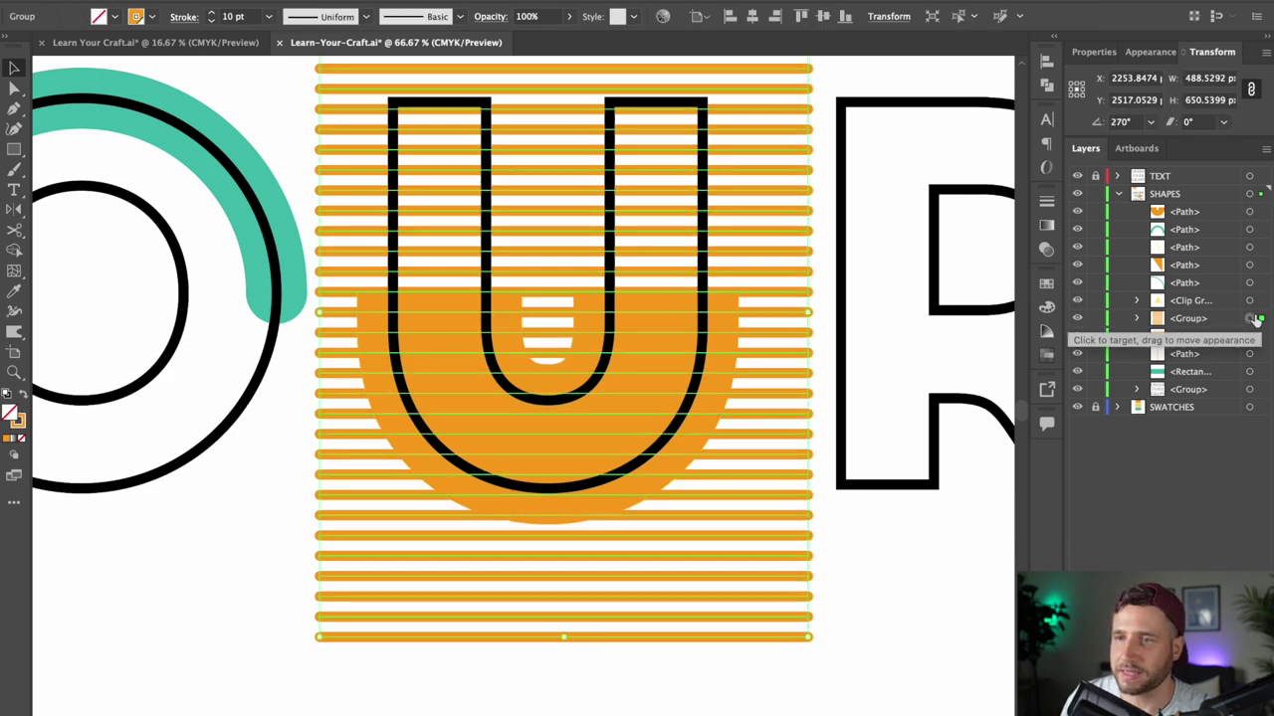
key(Up)
key(Up)
key(Up)
key(Up)
key(Up)
key(Up)
key(Up)
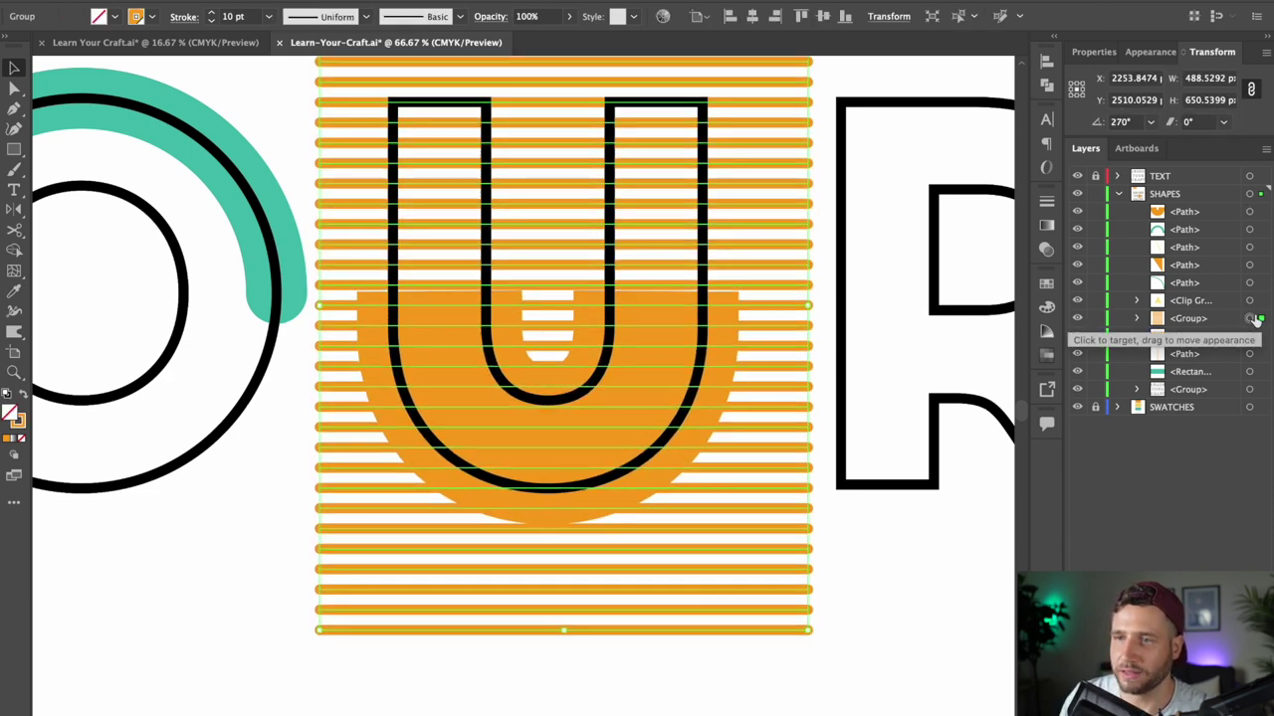
key(Down)
key(Down)
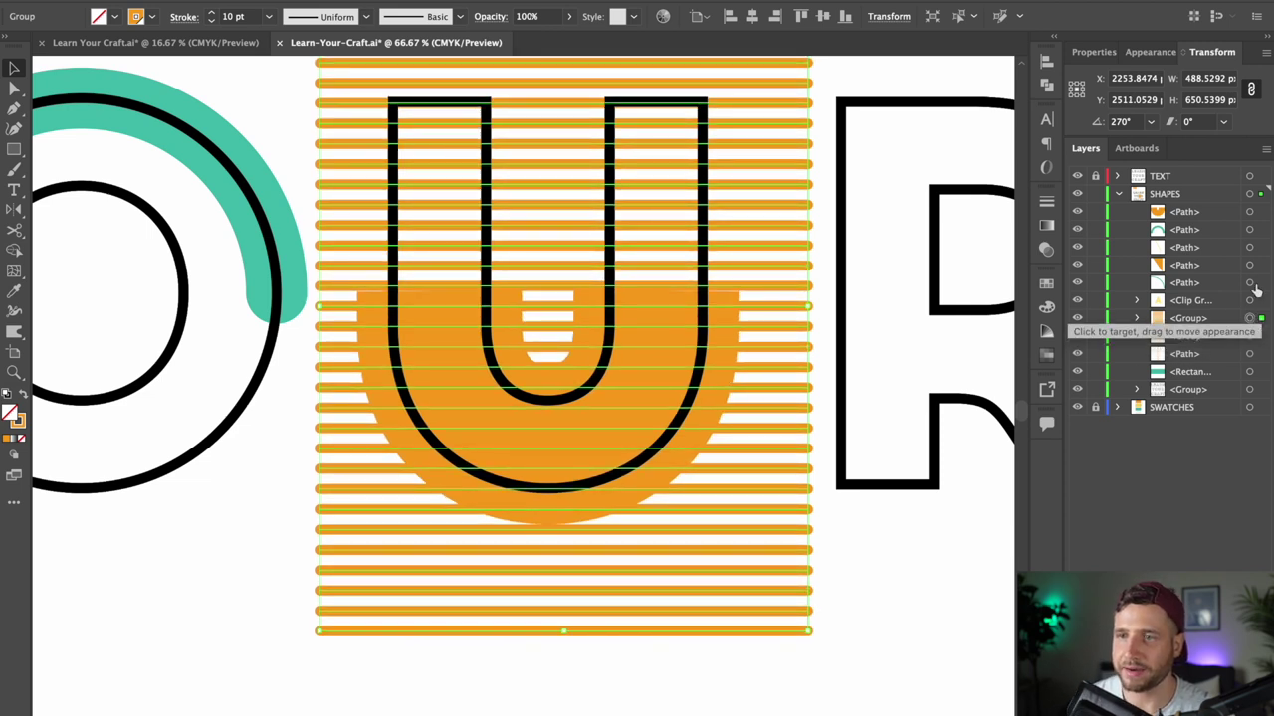
- Make a clipping mask from the orange U shape and the horizontal stripe group
shift+click(1250, 213)
right_click(754, 362)
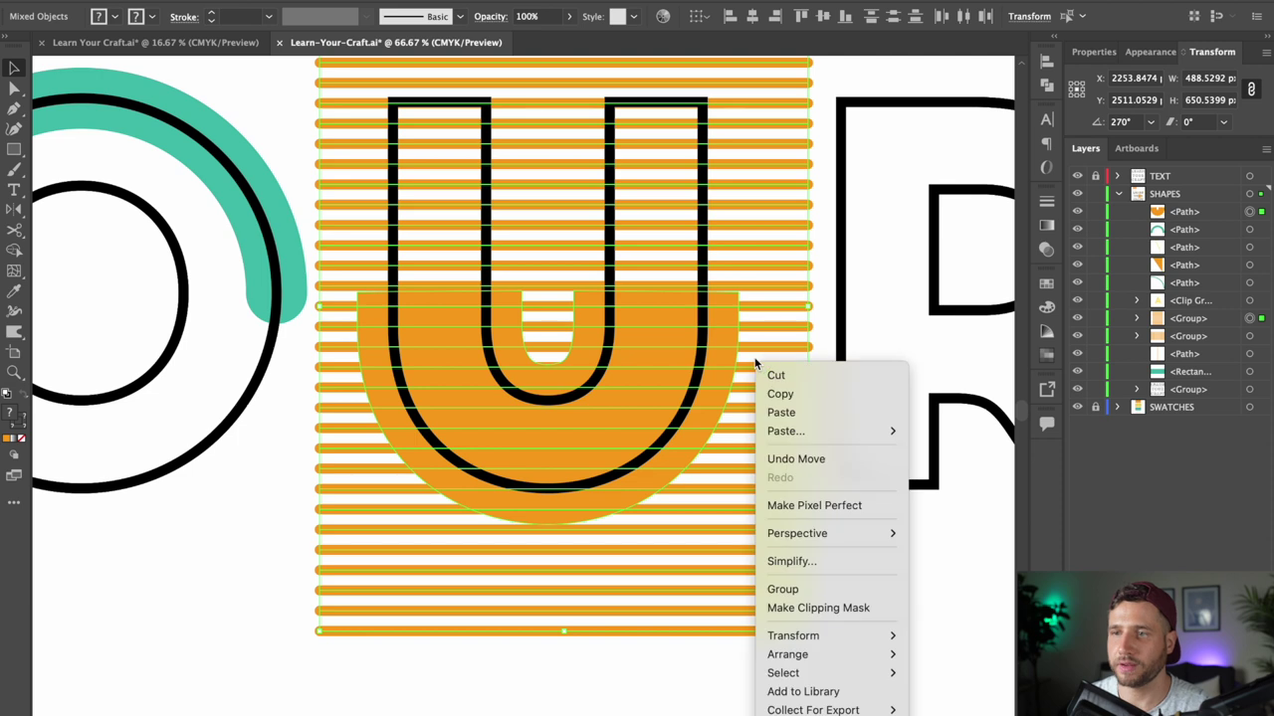
click(883, 607)
click(758, 595)
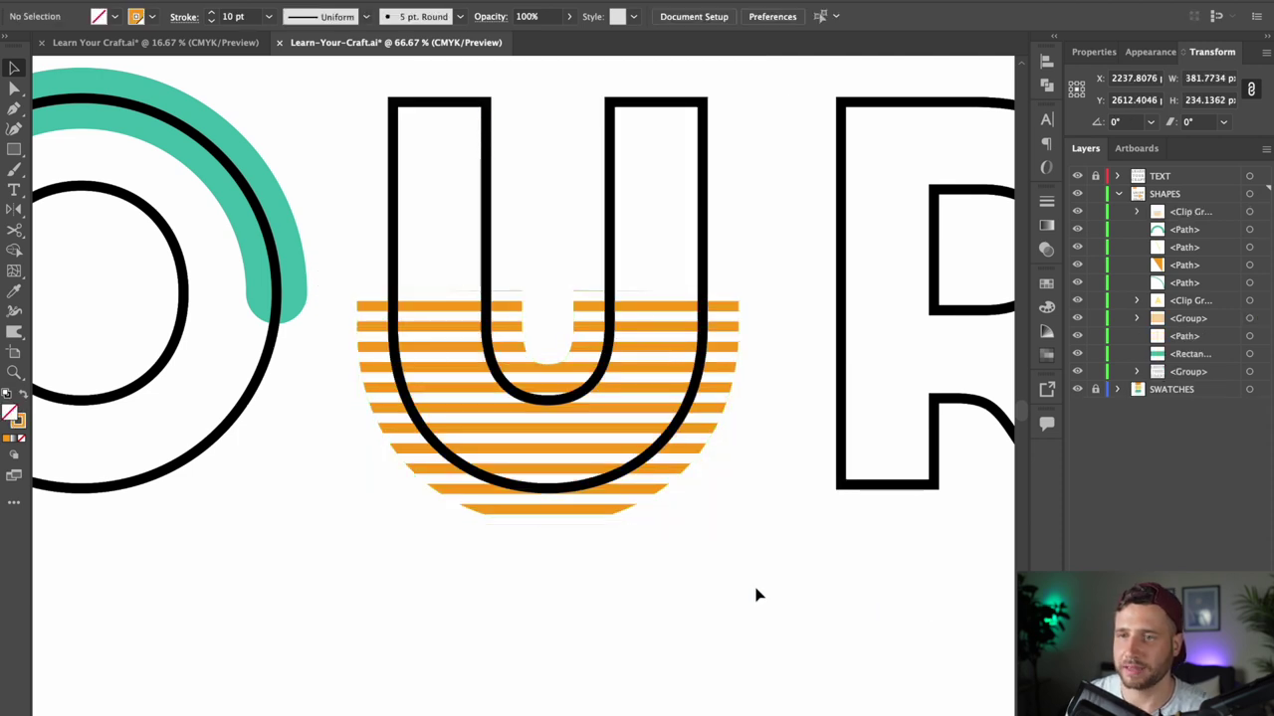
- Isolate the U's clip group and lower the mask's inner left top point by about 1 px
key(a)
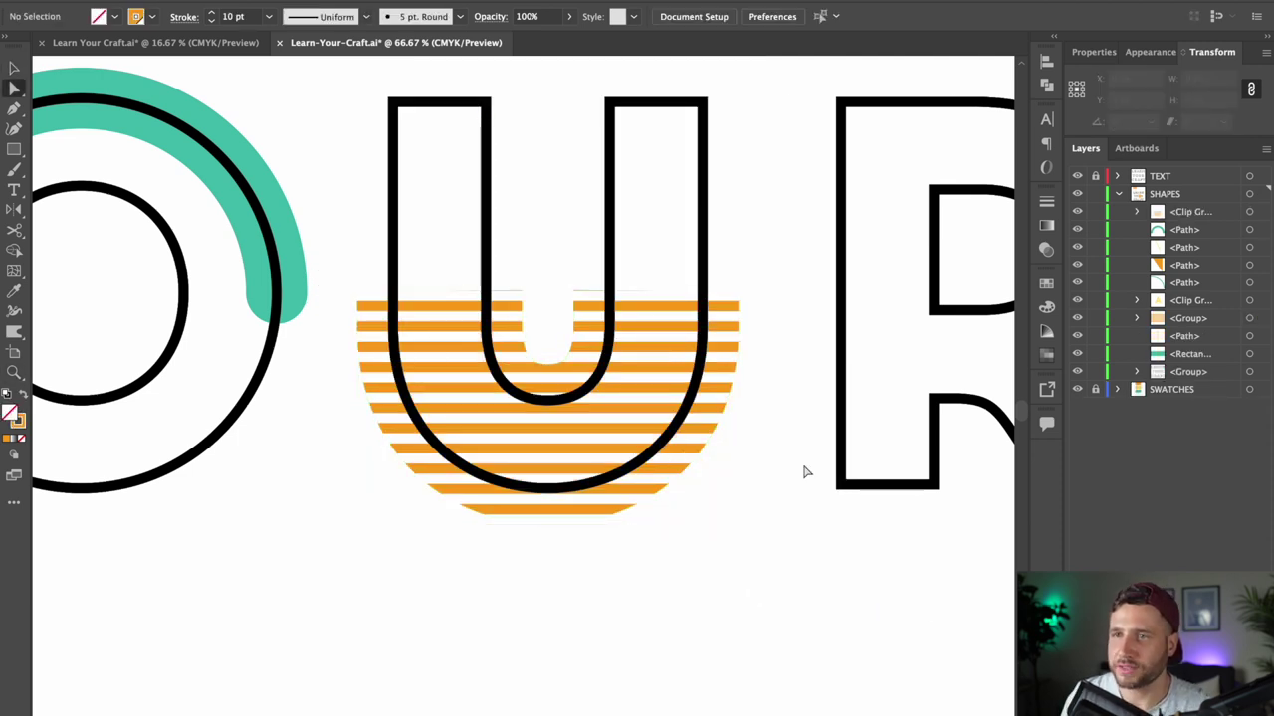
key(z)
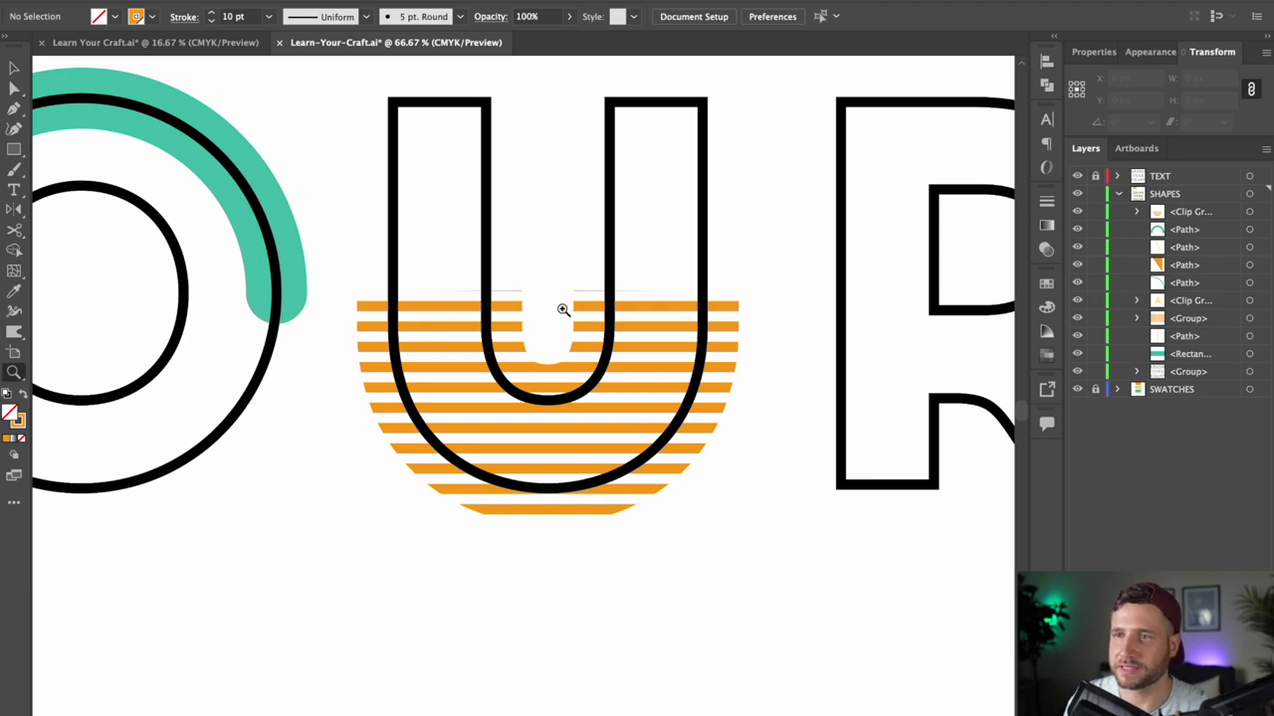
key(v)
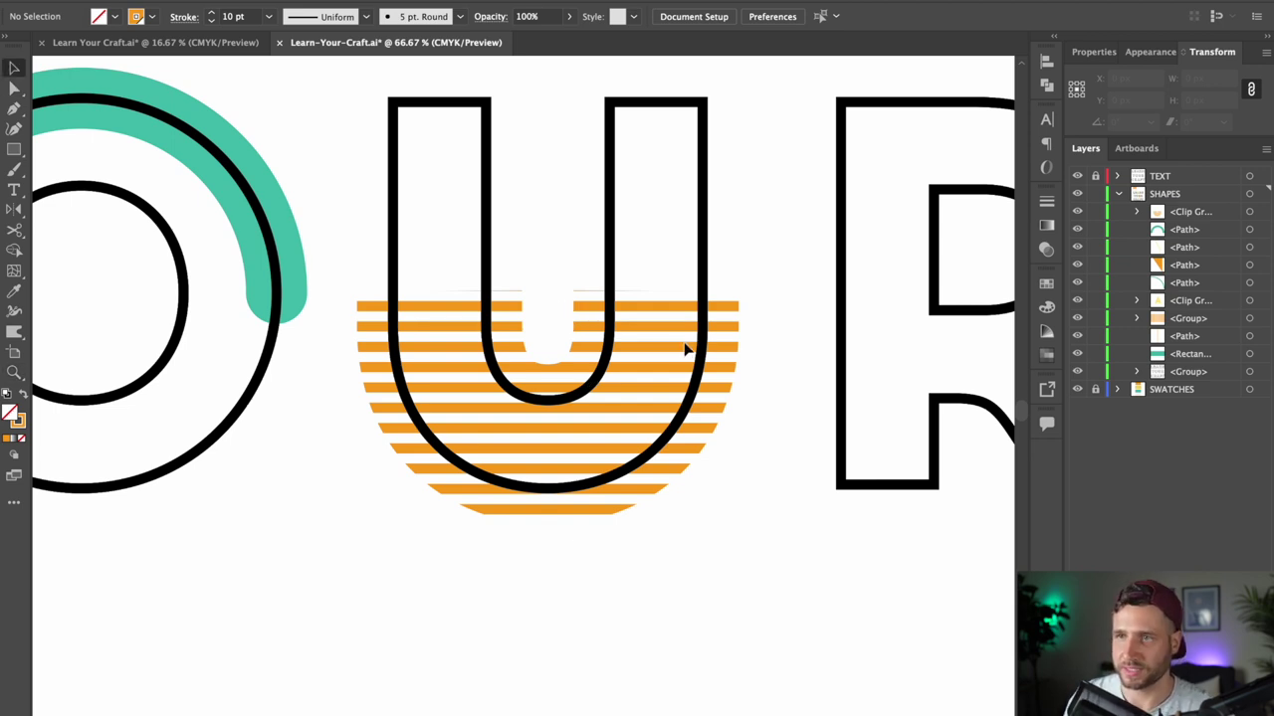
click(1249, 318)
click(1250, 212)
click(619, 419)
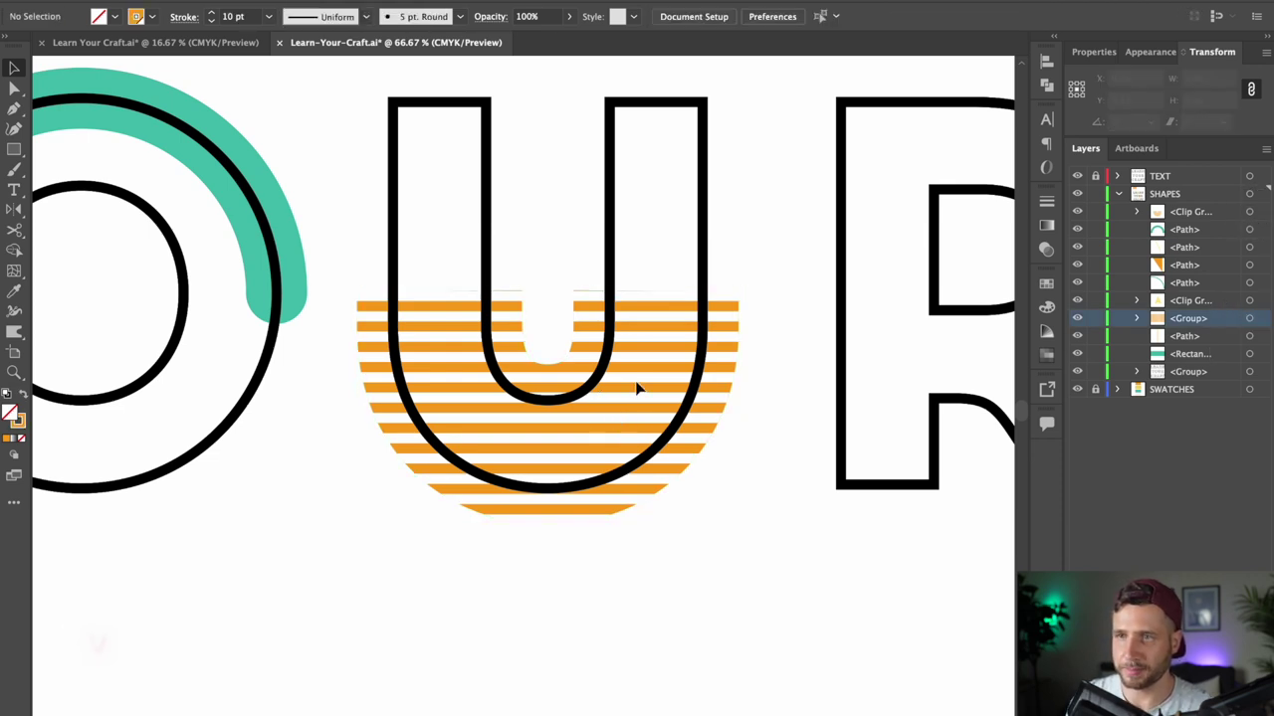
double_click(634, 393)
click(634, 393)
click(554, 307)
key(a)
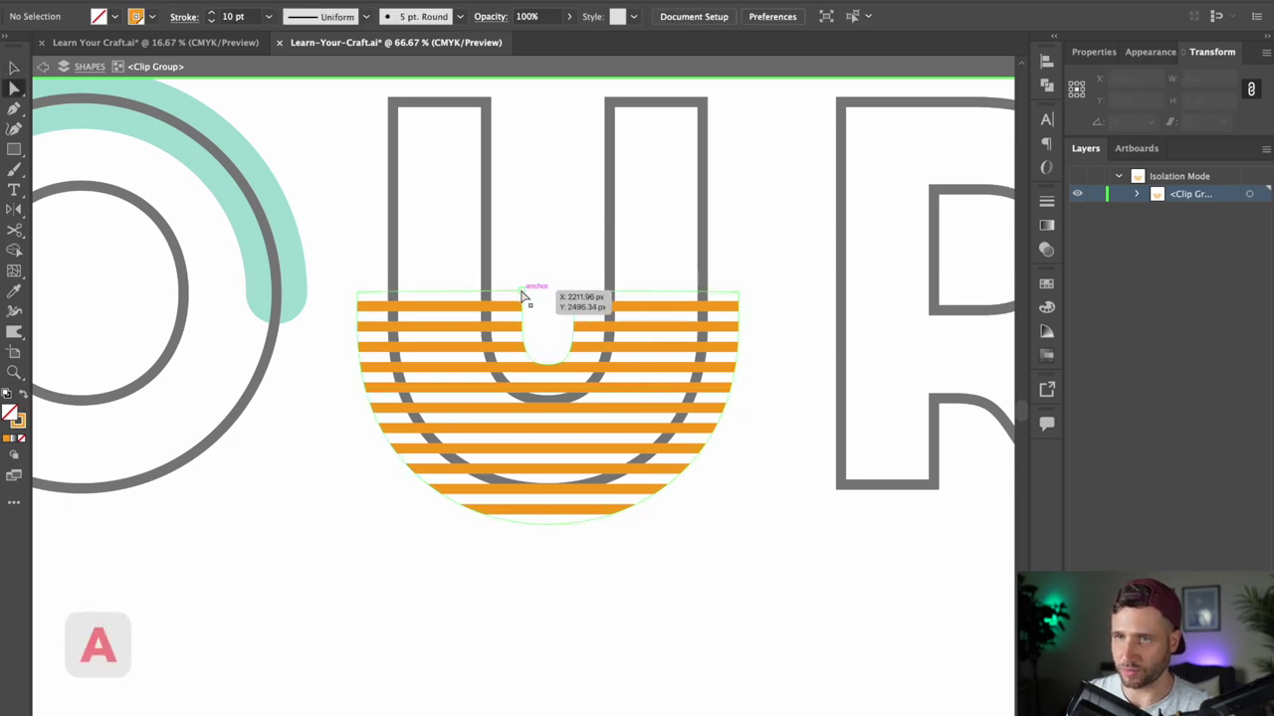
click(521, 292)
drag(522, 291, 523, 300)
- Lower the clipping mask's inner right top point to level with the left one, and leave isolation mode
key(z)
click(534, 284)
click(535, 284)
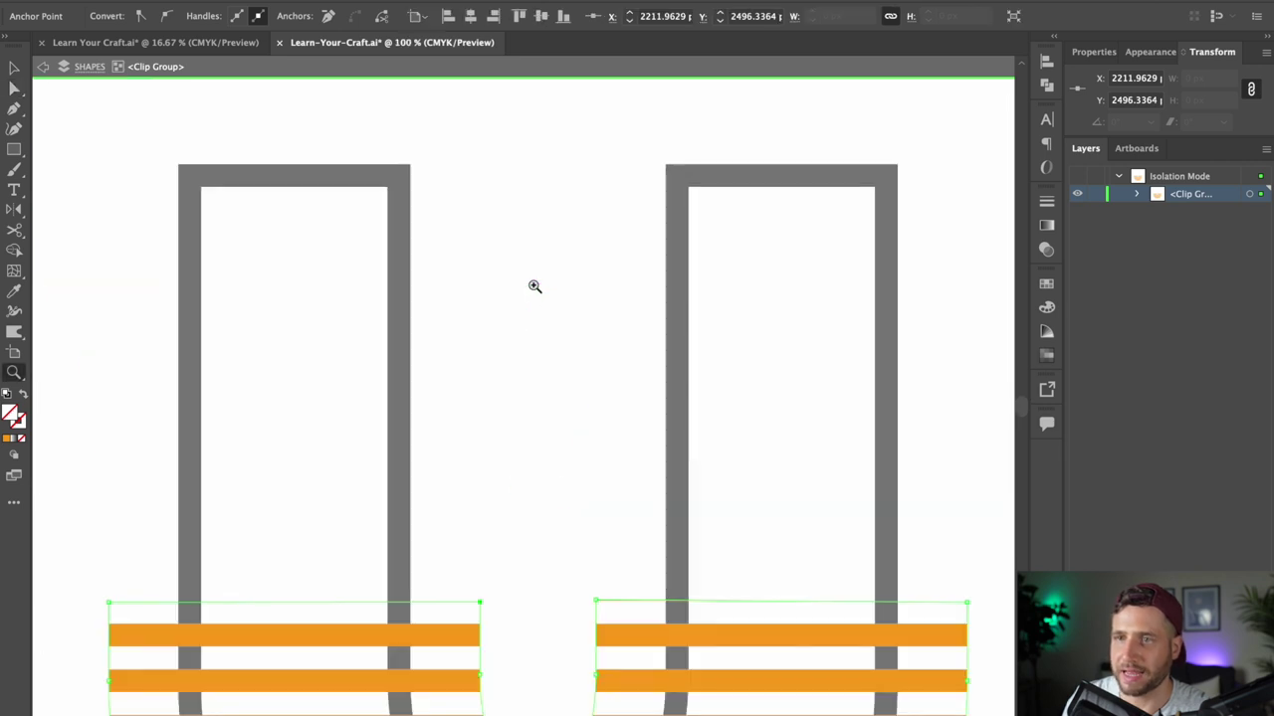
click(534, 583)
key(v)
click(504, 467)
drag(542, 460, 571, 338)
key(a)
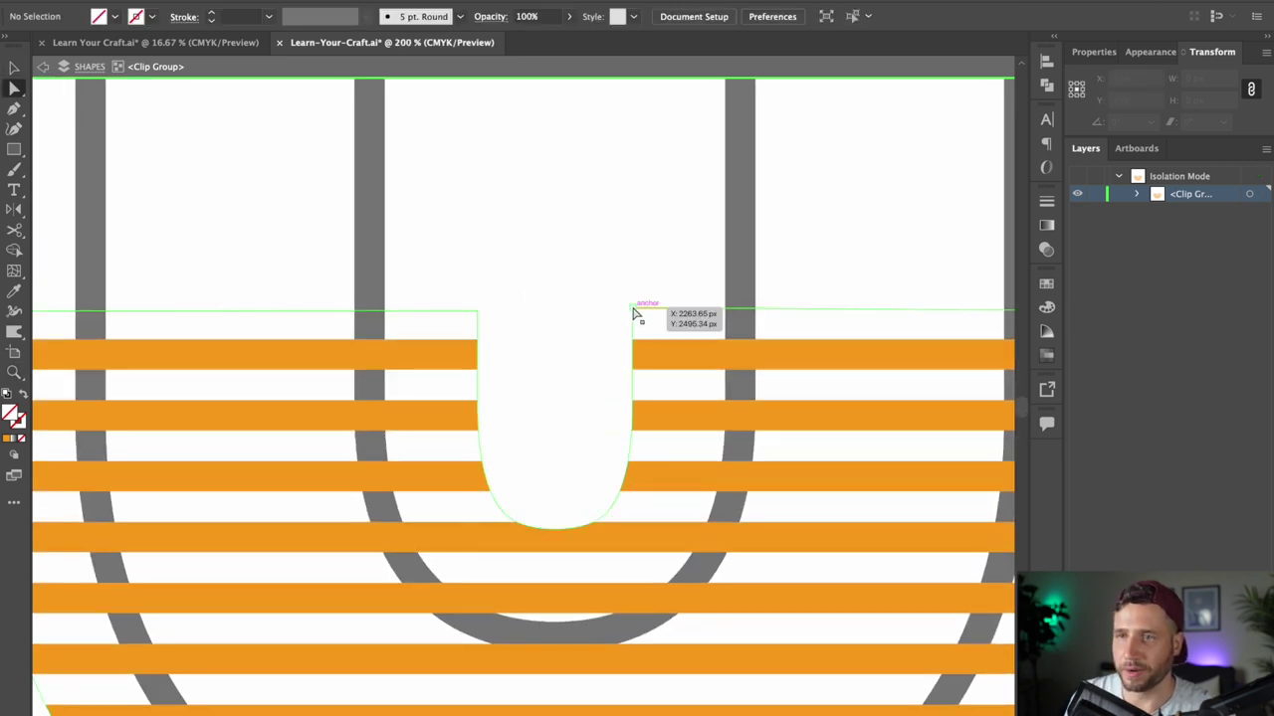
click(632, 308)
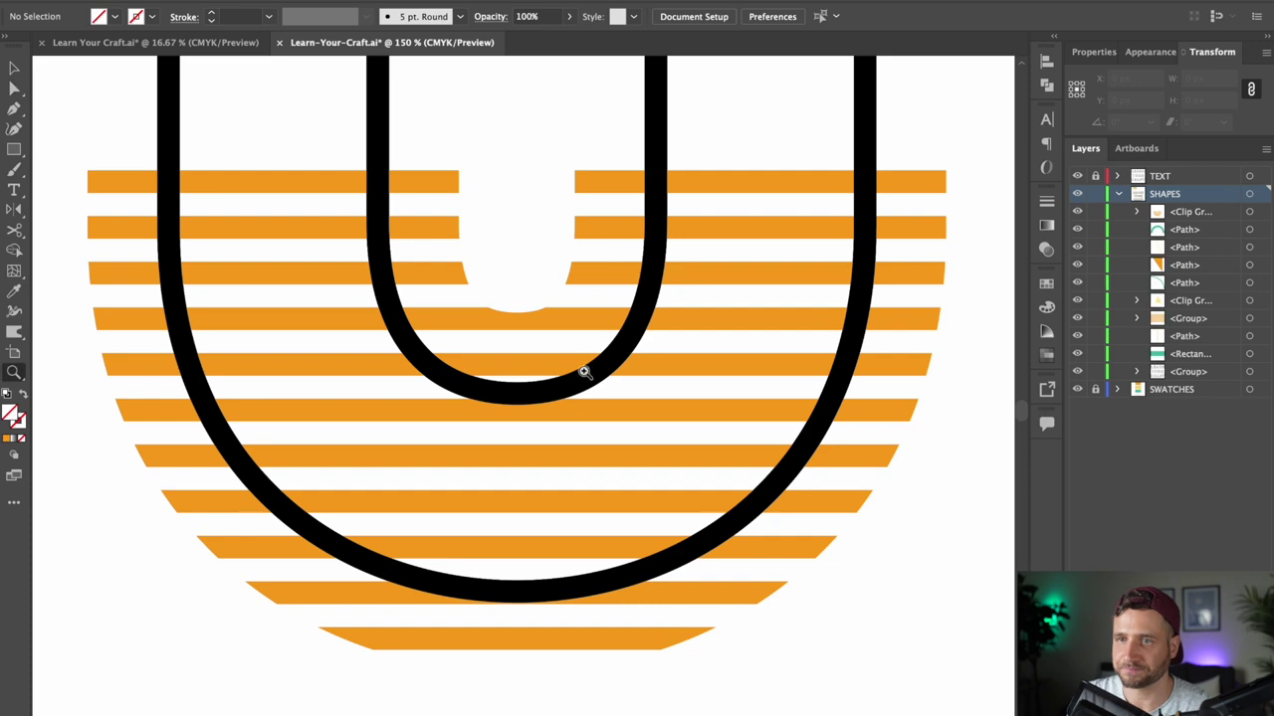
- Draw a rectangle about 93 by 383 px over the vertical stem of the R in YOUR
alt+click(584, 416)
alt+click(584, 416)
alt+click(584, 416)
alt+click(584, 416)
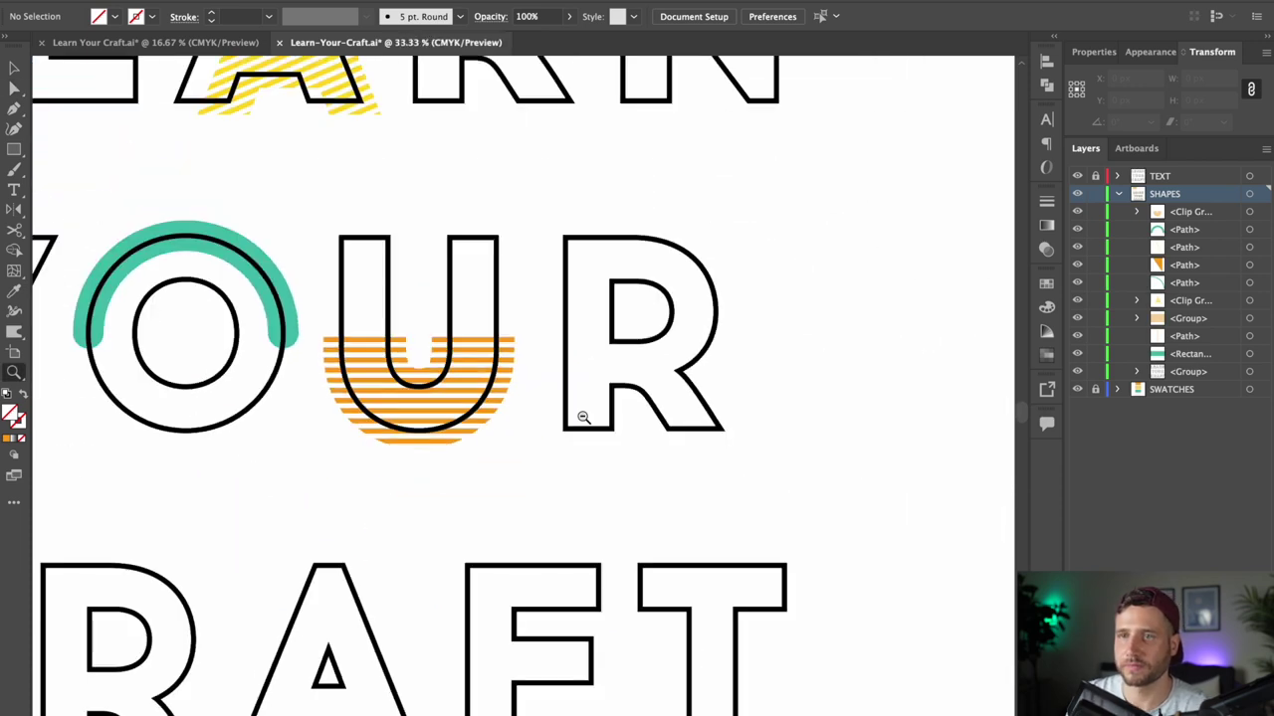
alt+click(584, 416)
drag(522, 379, 747, 417)
click(794, 402)
click(795, 402)
click(478, 381)
key(m)
key(m)
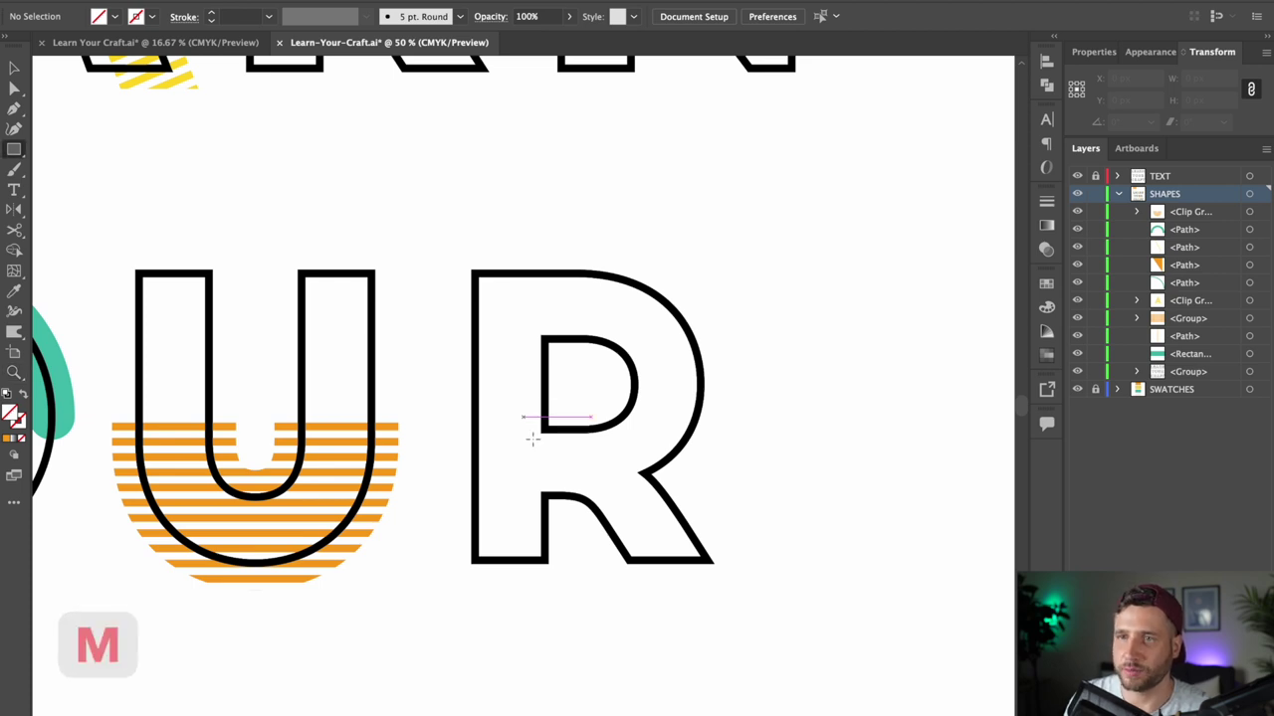
drag(542, 564, 472, 271)
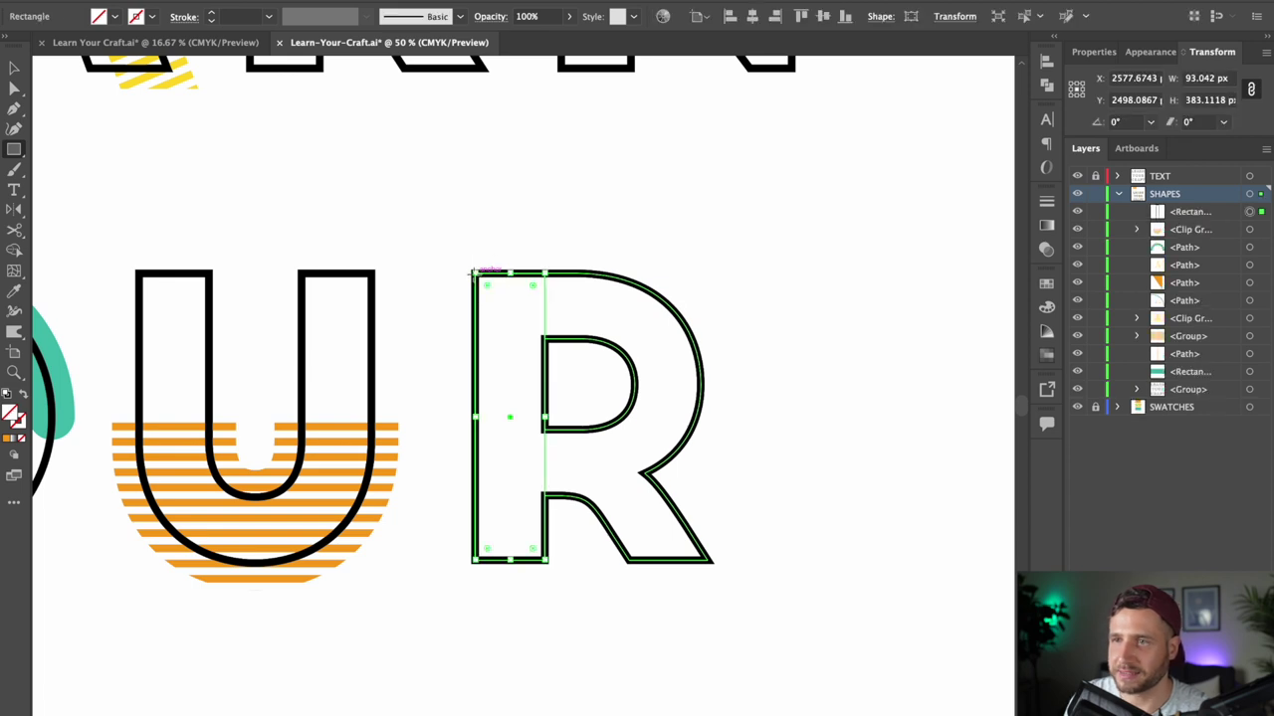
- Fill the rectangle over the R's stem with yellow and offset it about 30 px left and 30 px up
click(113, 17)
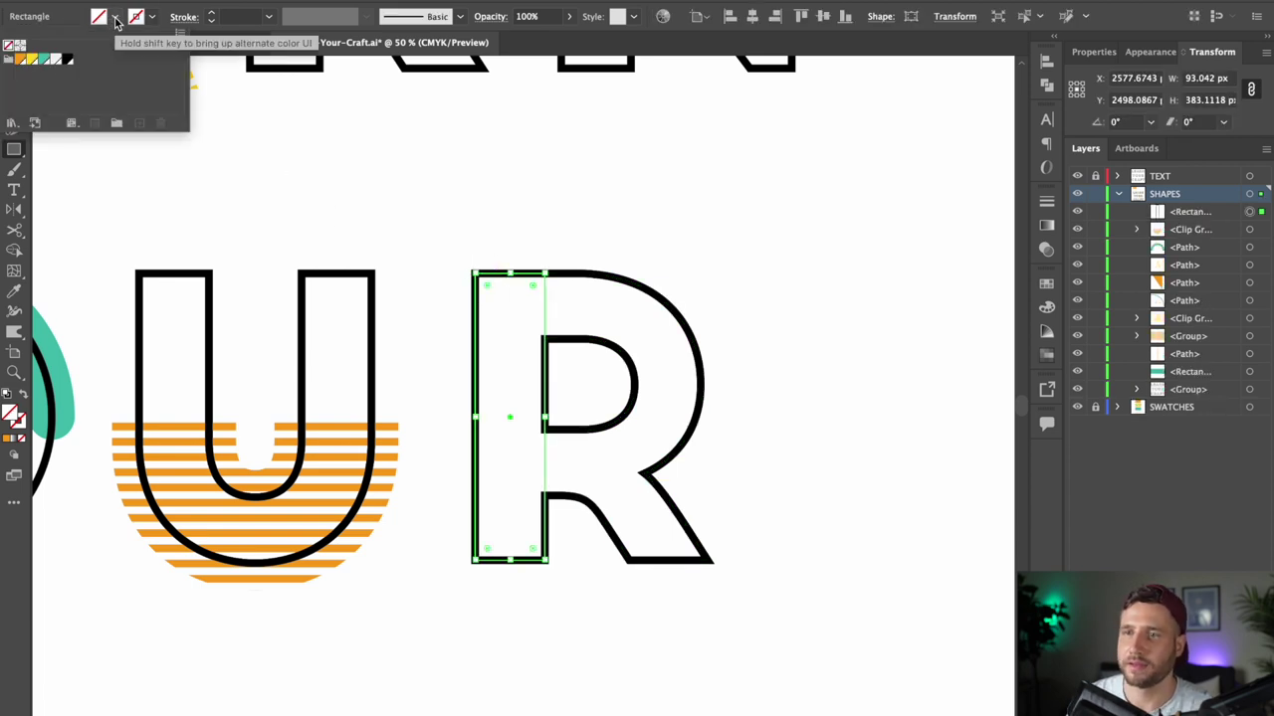
click(31, 59)
click(14, 68)
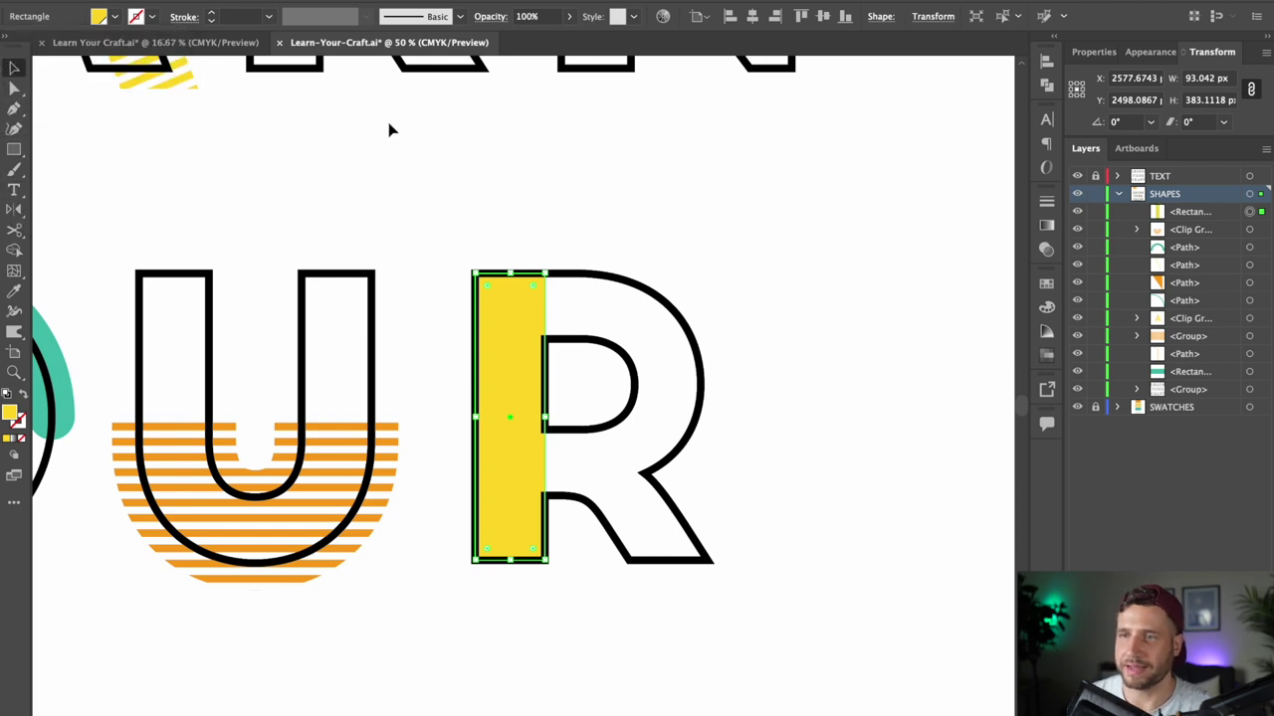
key(shift+Left)
key(shift+Left)
key(shift+Up)
key(shift+Up)
key(shift+Up)
click(403, 239)
- Copy the left half of the C in CRAFT and paste it in front as separate inner and outer arcs
key(z)
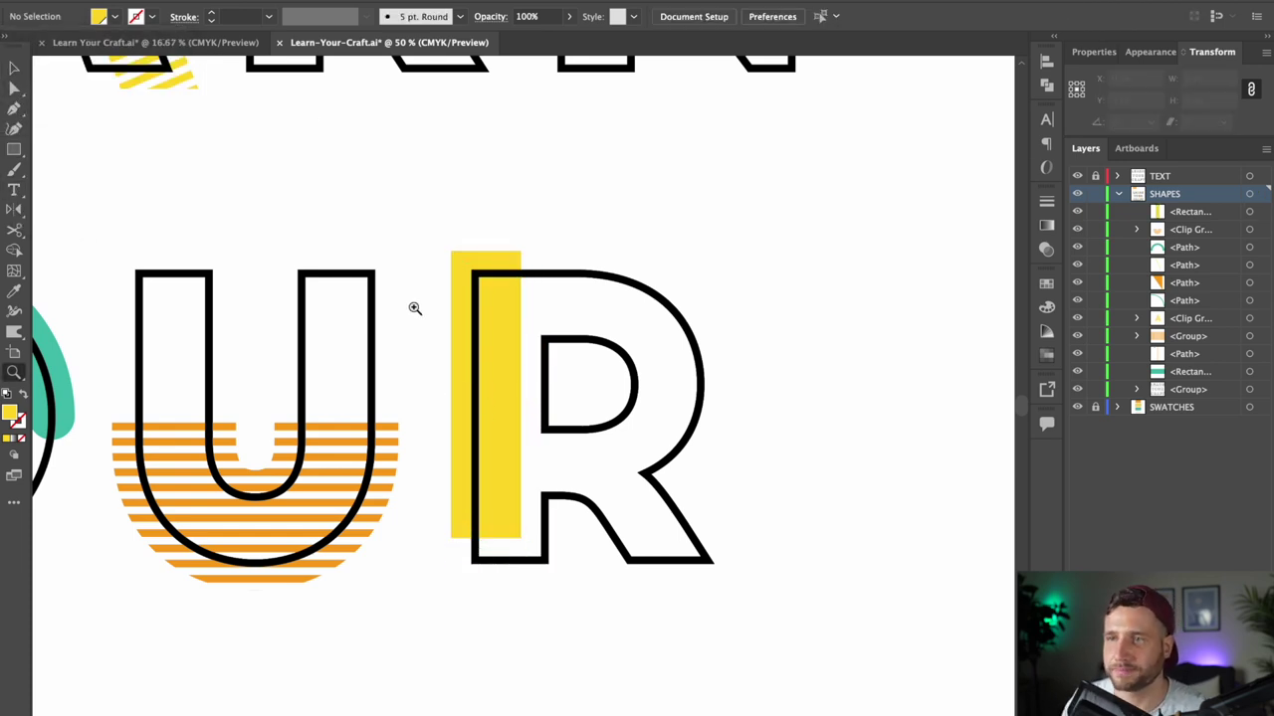
alt+click(413, 293)
alt+click(414, 279)
alt+click(474, 393)
drag(477, 589, 479, 541)
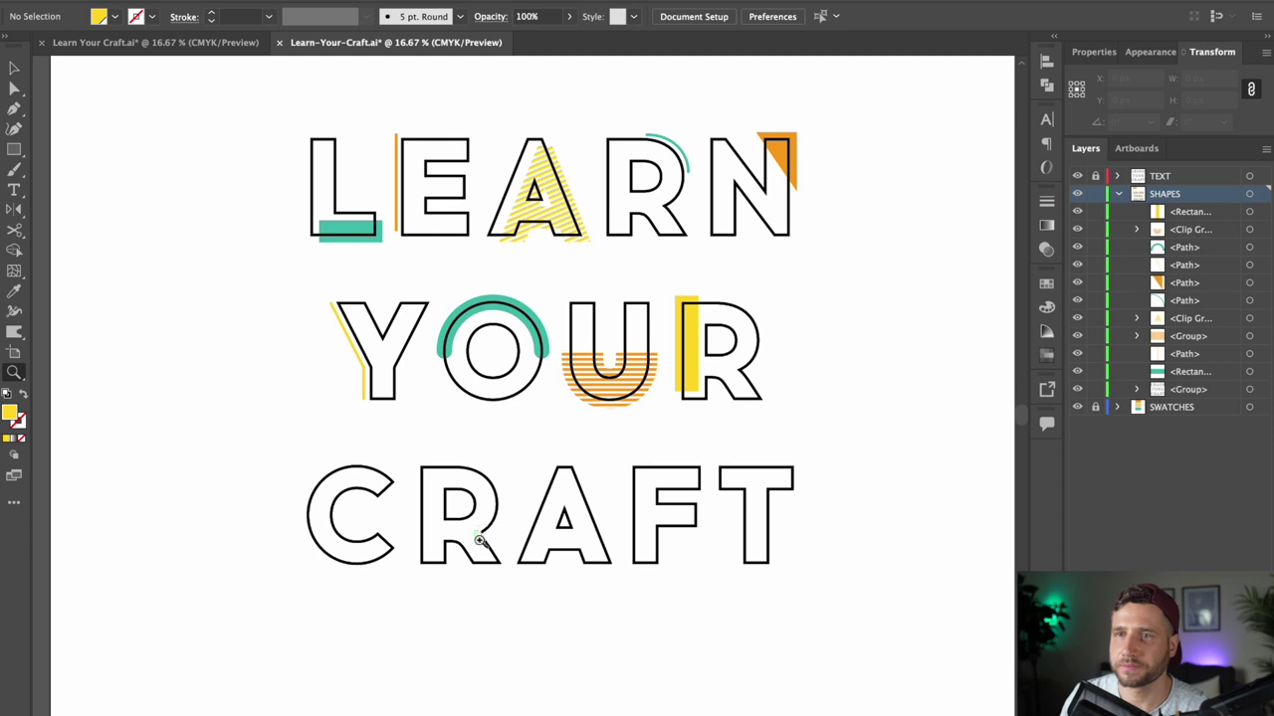
click(463, 527)
key(a)
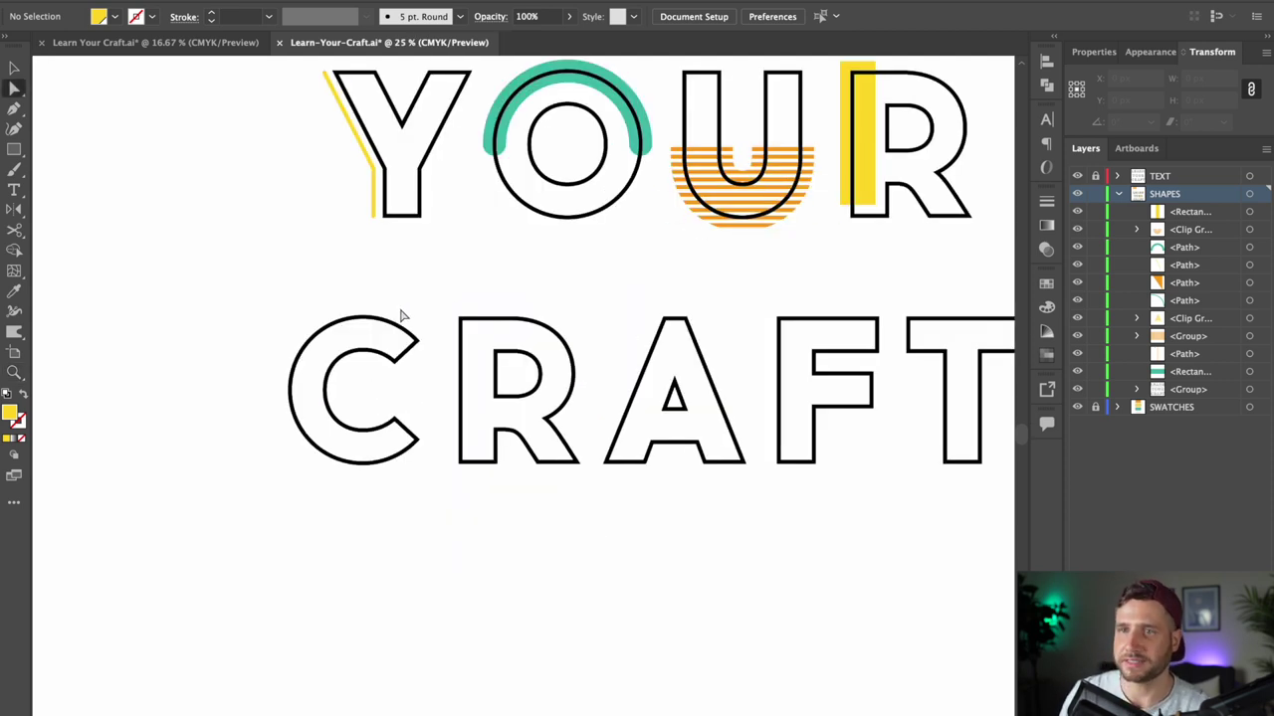
drag(255, 273, 339, 487)
key(ctrl+c)
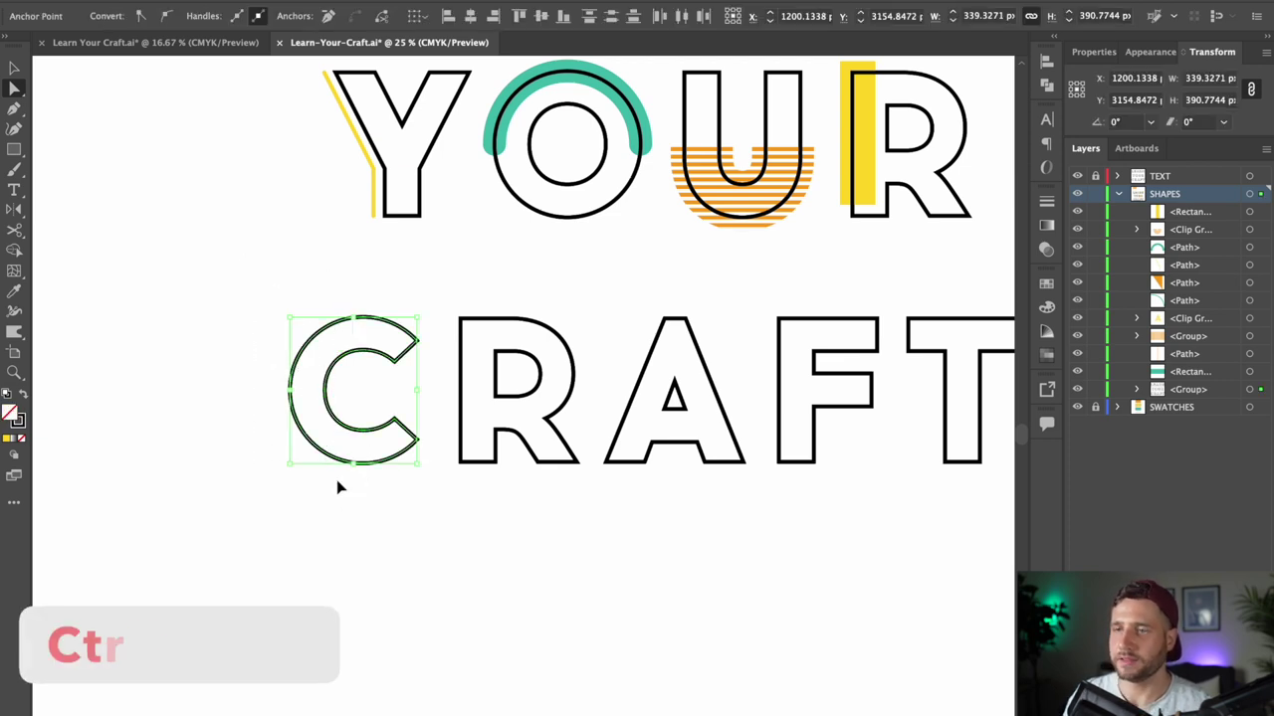
key(ctrl+f)
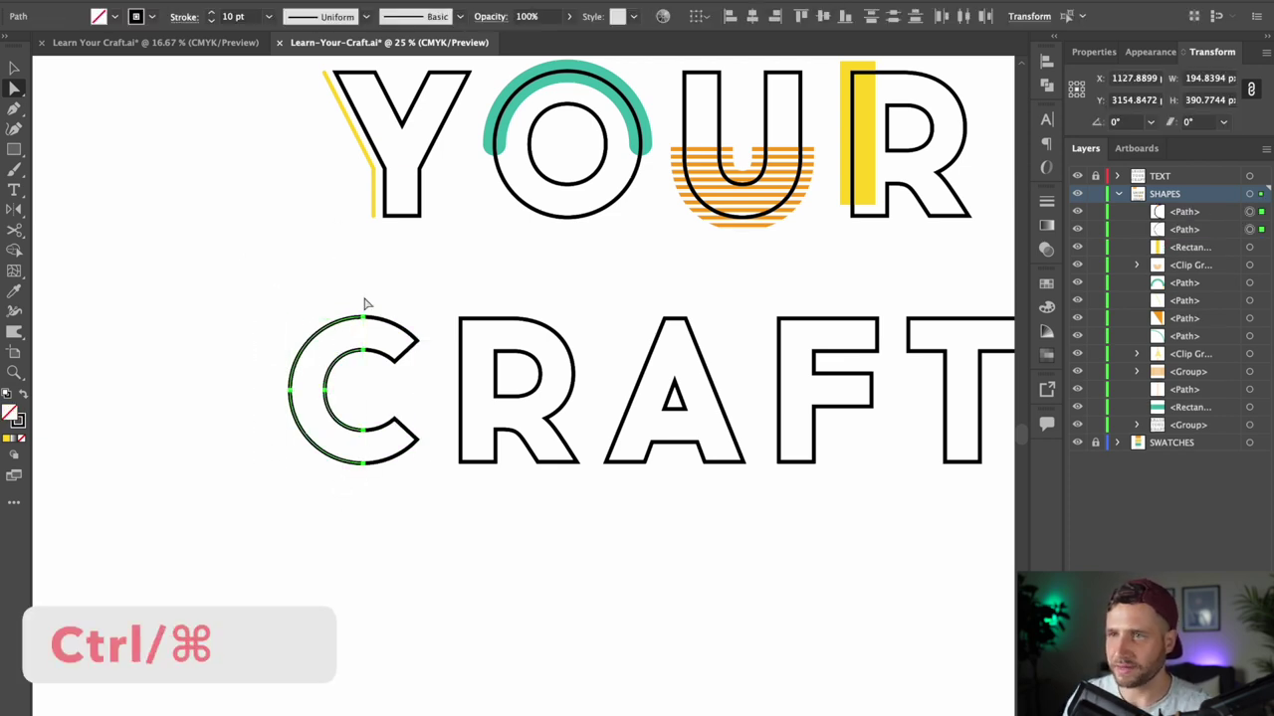
- Join the upper and lower end points of the two copied C arcs into one closed half-C shape
click(369, 319)
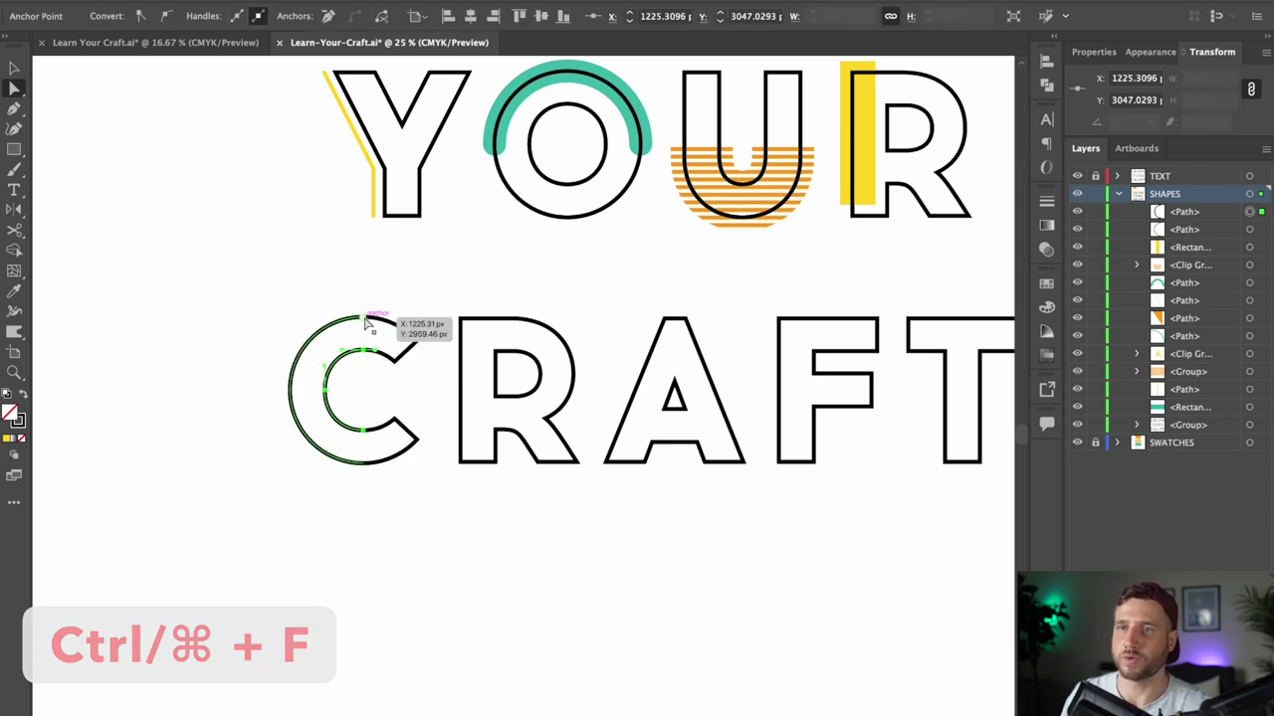
shift+click(367, 319)
right_click(385, 349)
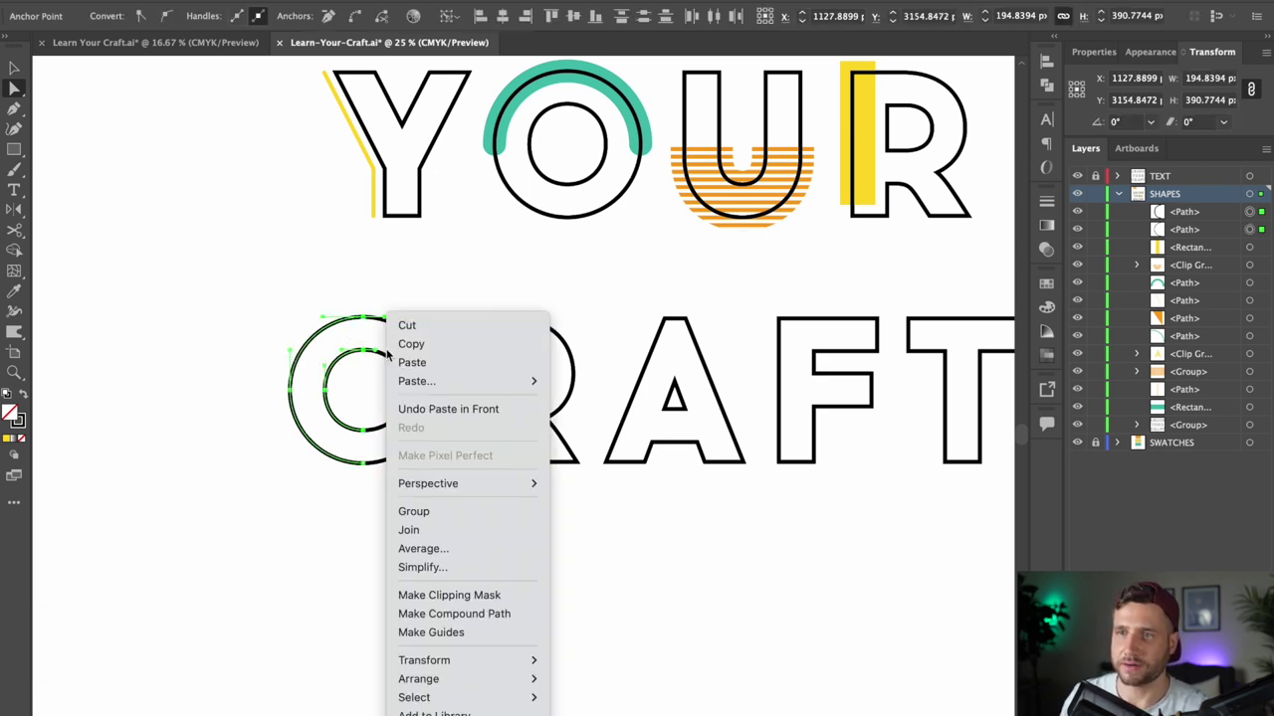
click(441, 528)
drag(369, 449, 361, 460)
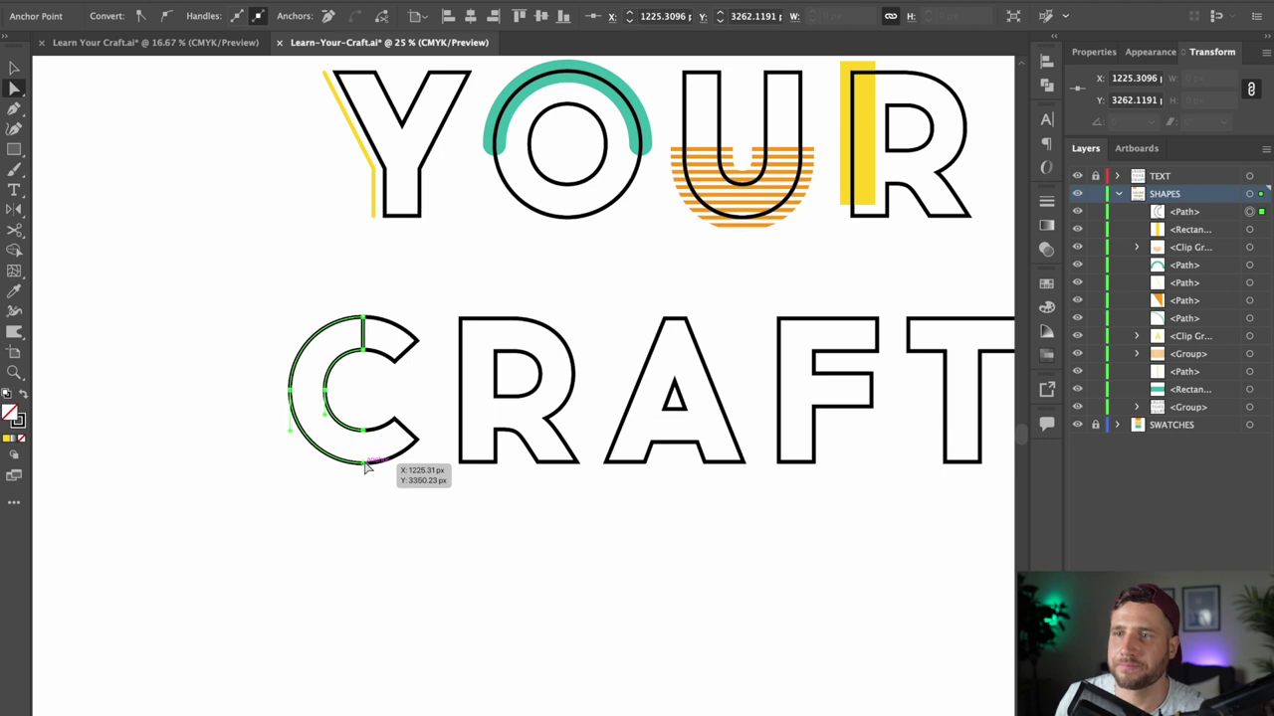
right_click(389, 395)
click(473, 529)
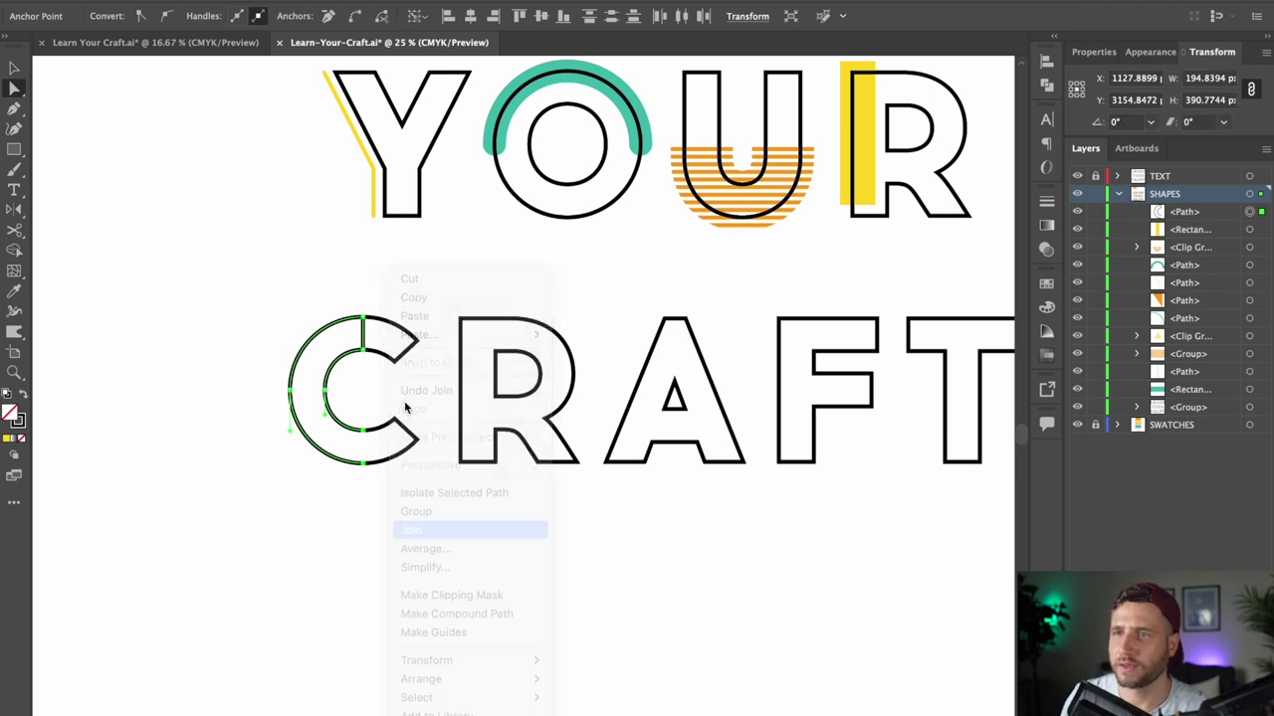
- Swap the half-C shape's stroke and fill, and set its fill to orange
key(shift+x)
key(v)
click(239, 302)
click(332, 343)
click(115, 15)
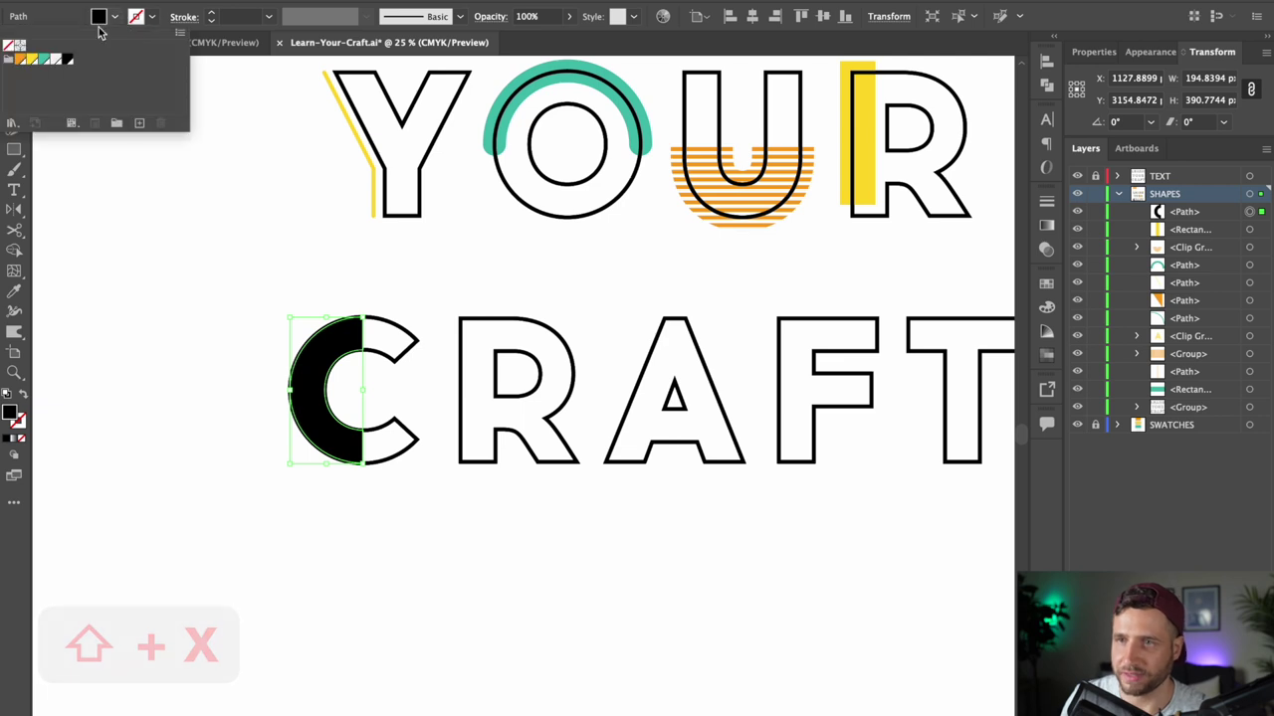
click(20, 59)
click(28, 228)
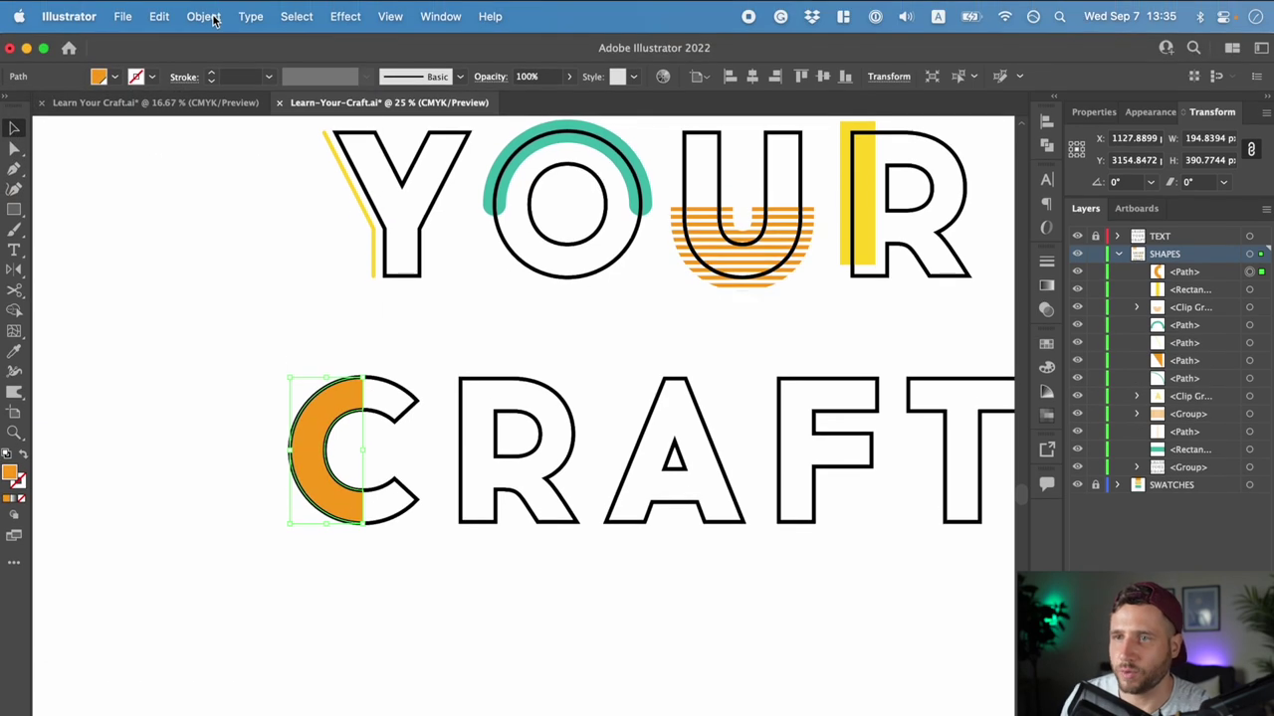
- Offset the orange half-C path by 36 px with miter joins and delete the original smaller shape
click(209, 17)
mouse_move(316, 446)
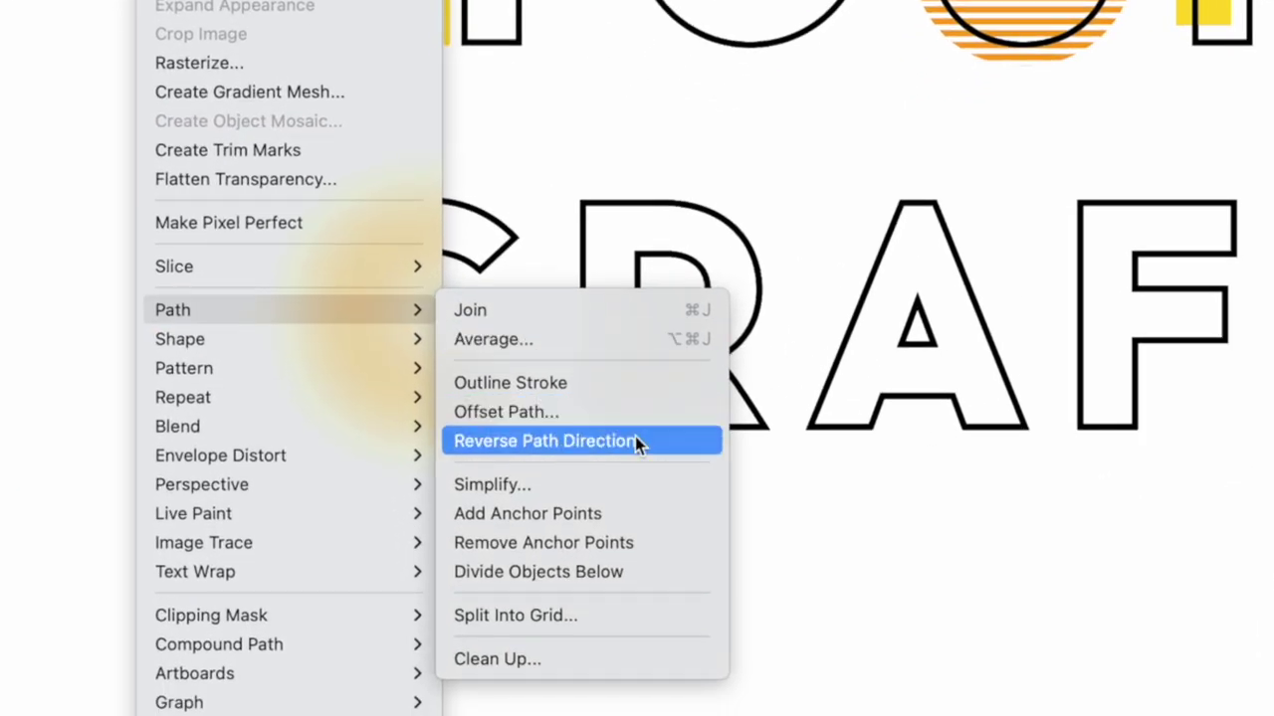
click(636, 416)
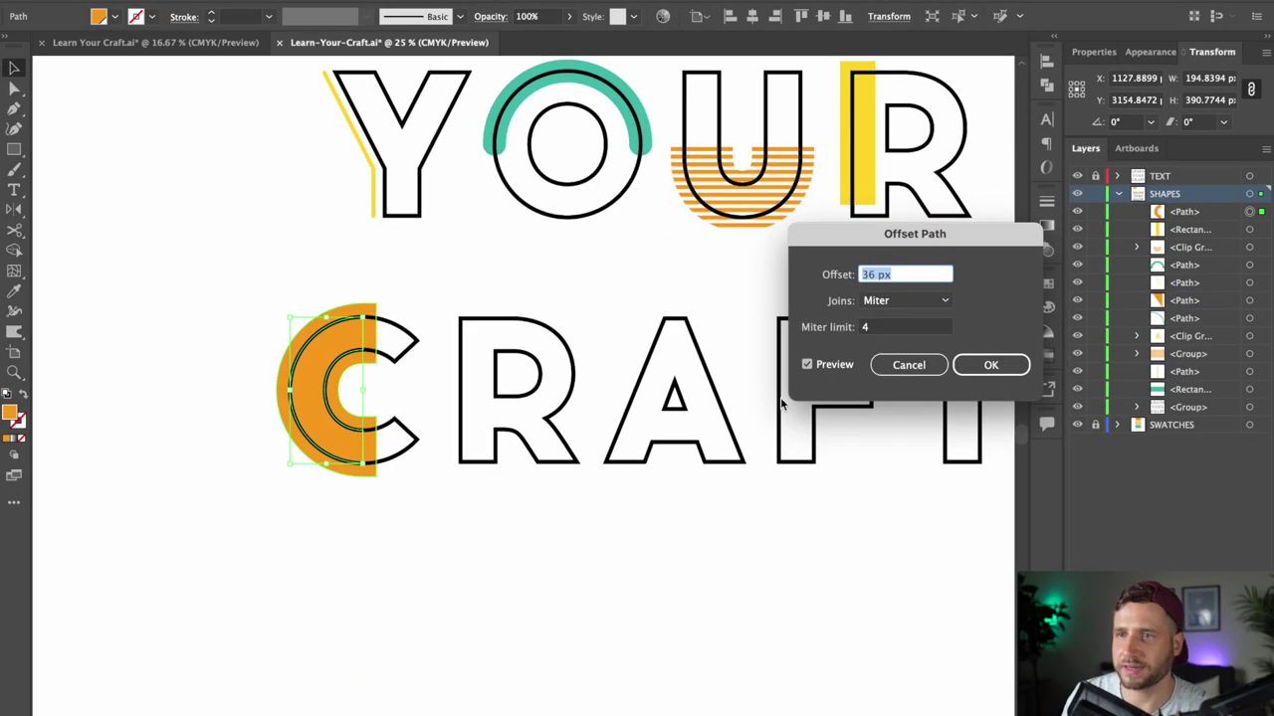
click(991, 367)
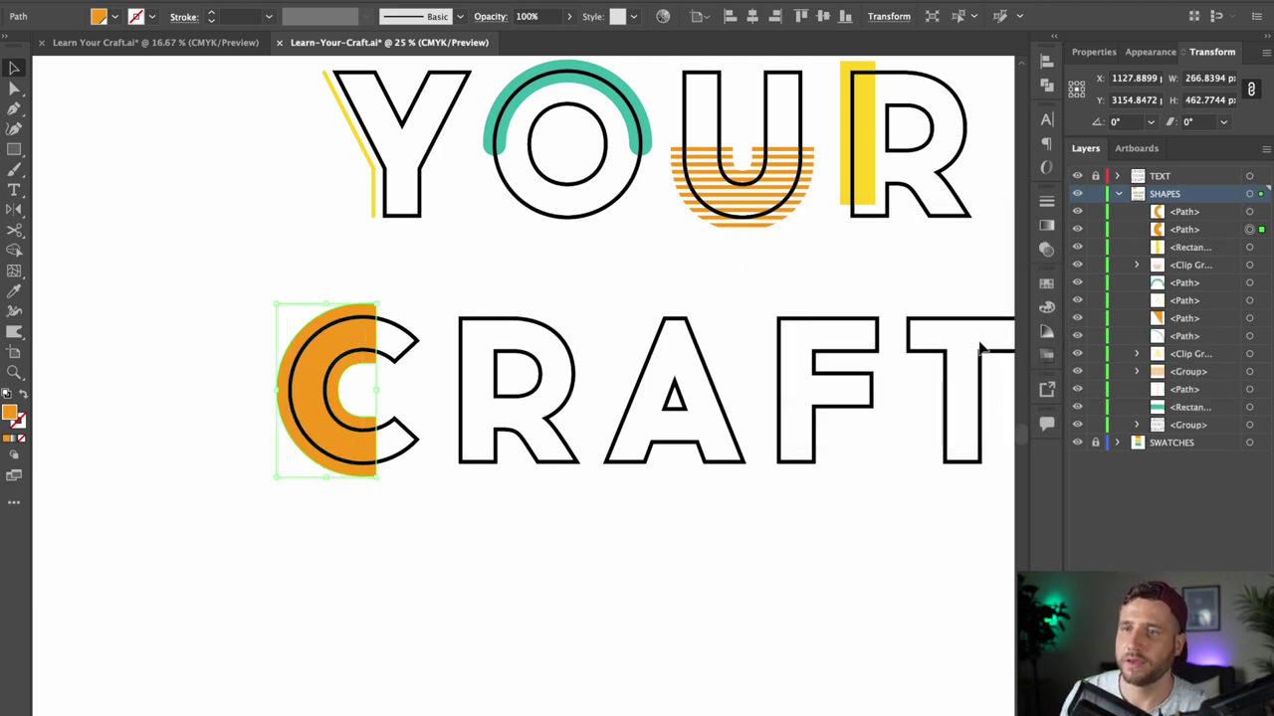
click(1249, 211)
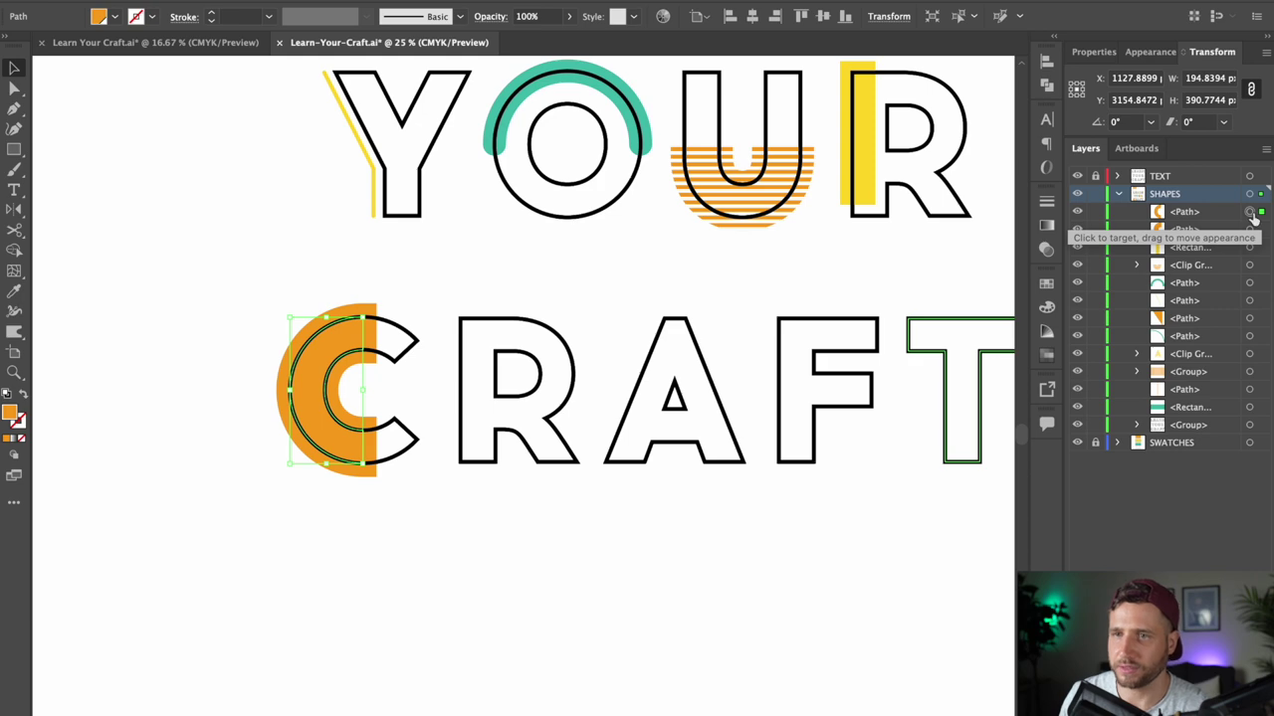
key(Delete)
- Duplicate the orange vertical stripe group above LEARN and place the copy by the C in CRAFT
scroll(745, 235, up, 15)
drag(253, 177, 648, 369)
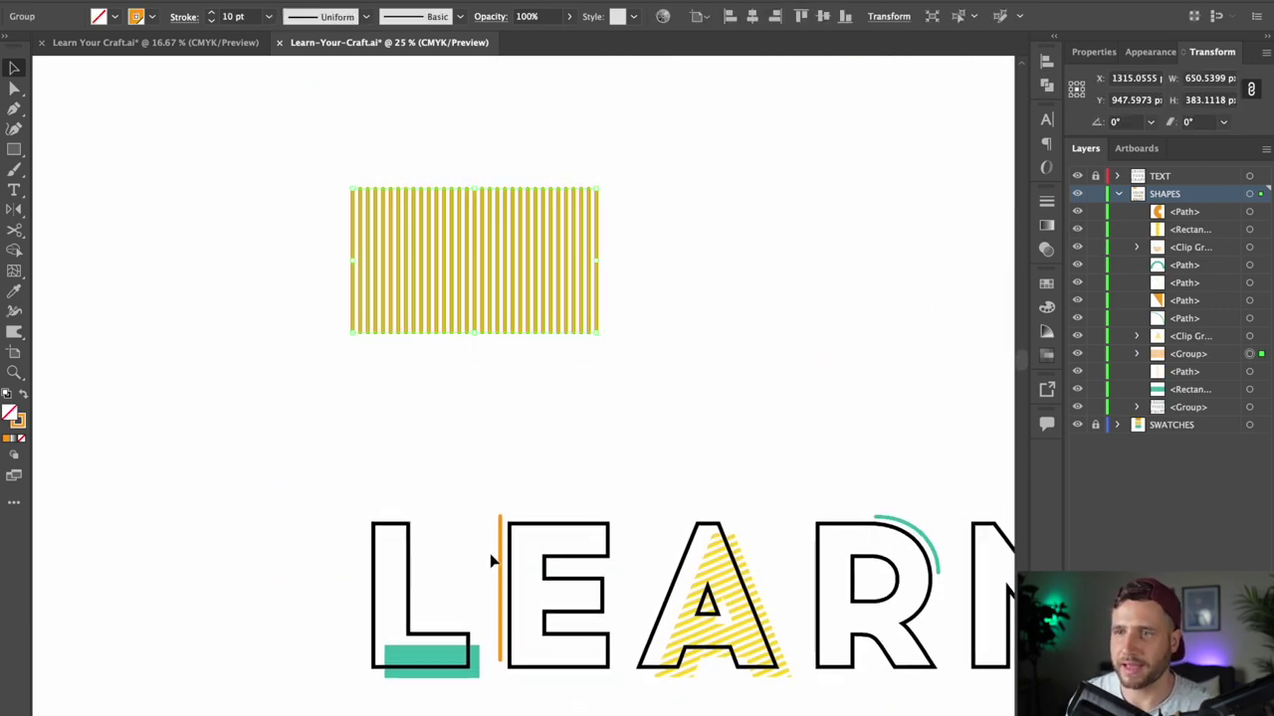
key(z)
alt+click(543, 561)
drag(548, 650, 576, 502)
key(v)
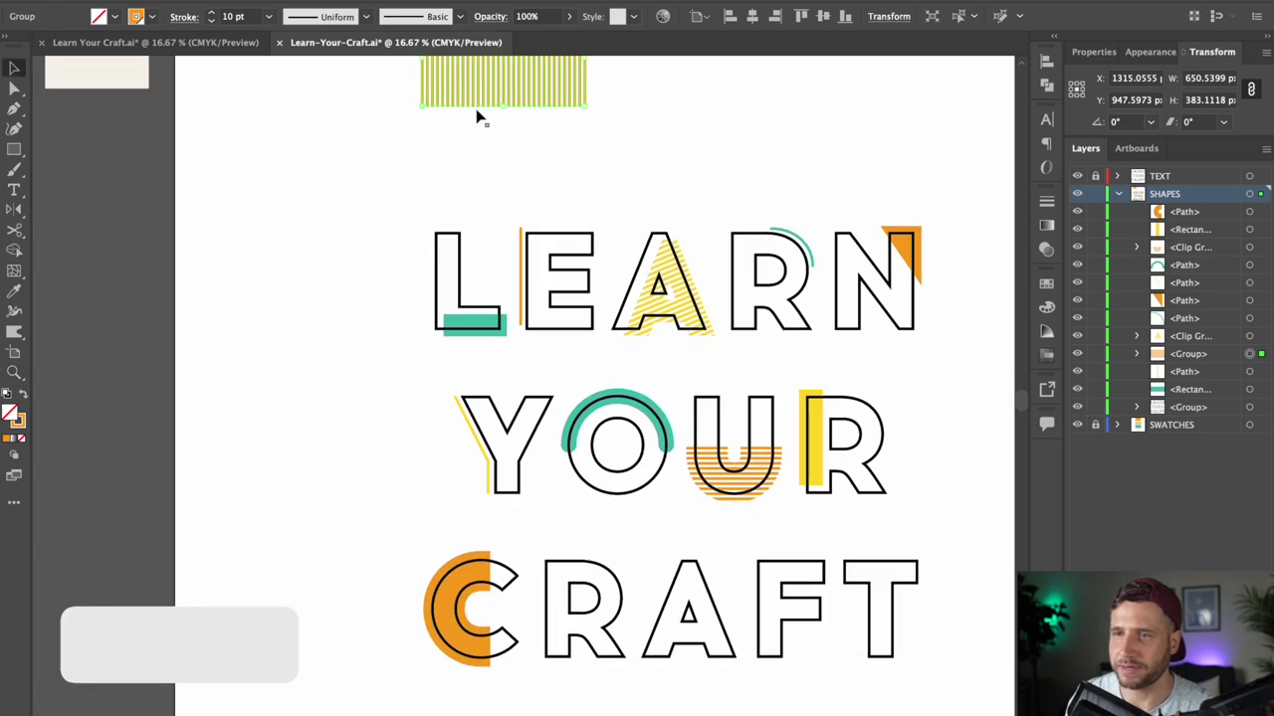
drag(512, 91, 441, 574)
- Lengthen the copied stripes, rotate the group to about 301°, and position it to cover the orange half-C shape
key(z)
click(547, 580)
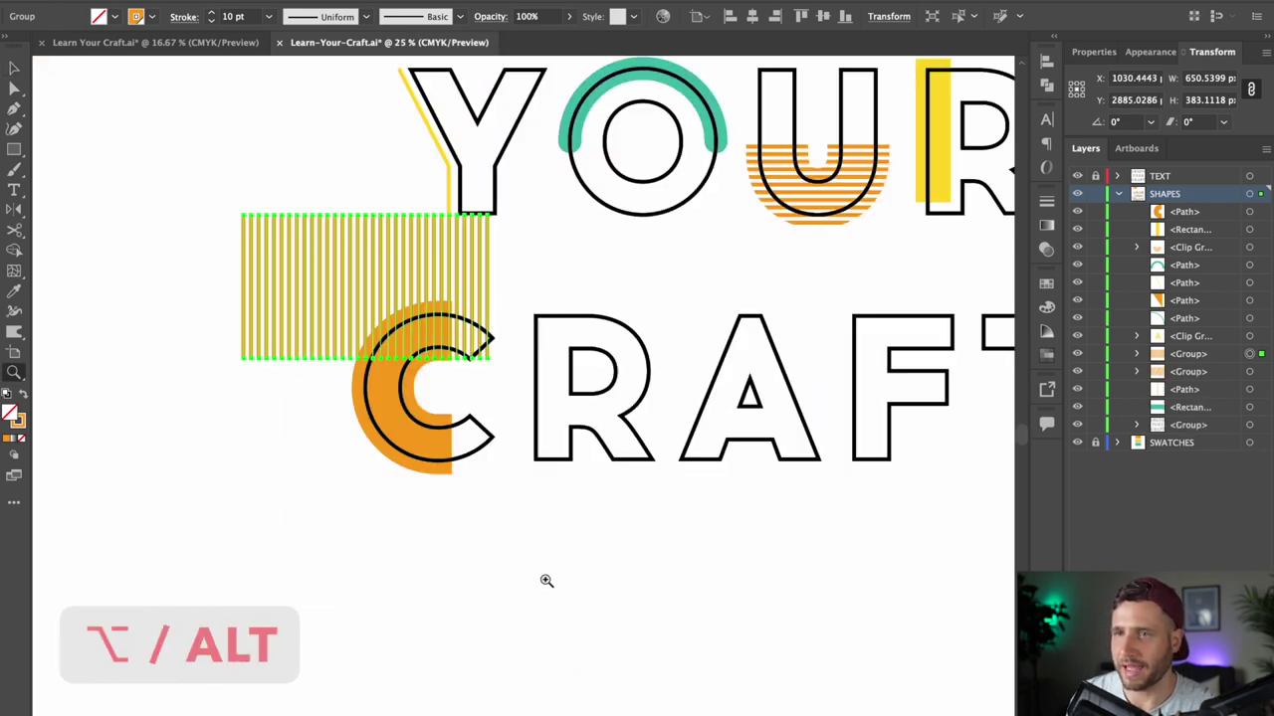
click(533, 462)
click(568, 321)
key(v)
drag(487, 332, 616, 182)
drag(564, 86, 652, 338)
drag(381, 166, 317, 419)
drag(340, 339, 360, 315)
- Nudge the diagonal stripe group 7 px down over the half-C shape
key(z)
click(481, 358)
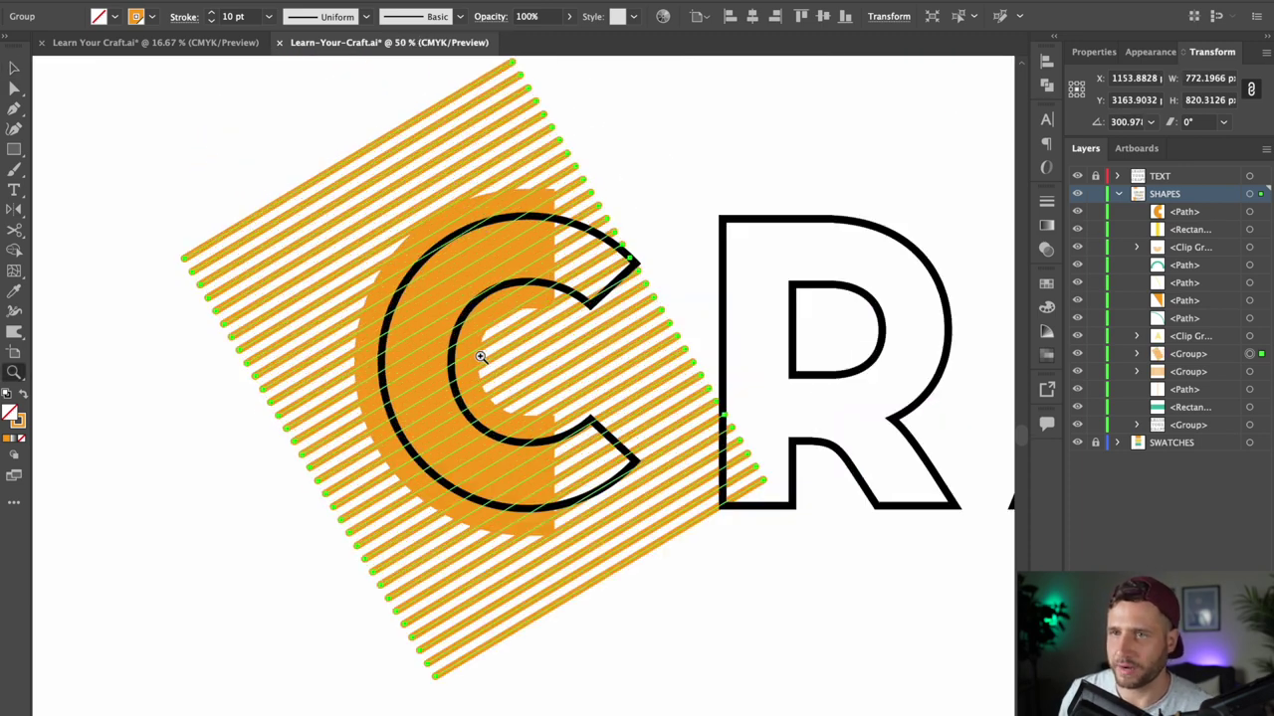
click(526, 389)
click(525, 389)
key(v)
key(Down)
key(Down)
key(Down)
key(Down)
key(Down)
key(Down)
key(Down)
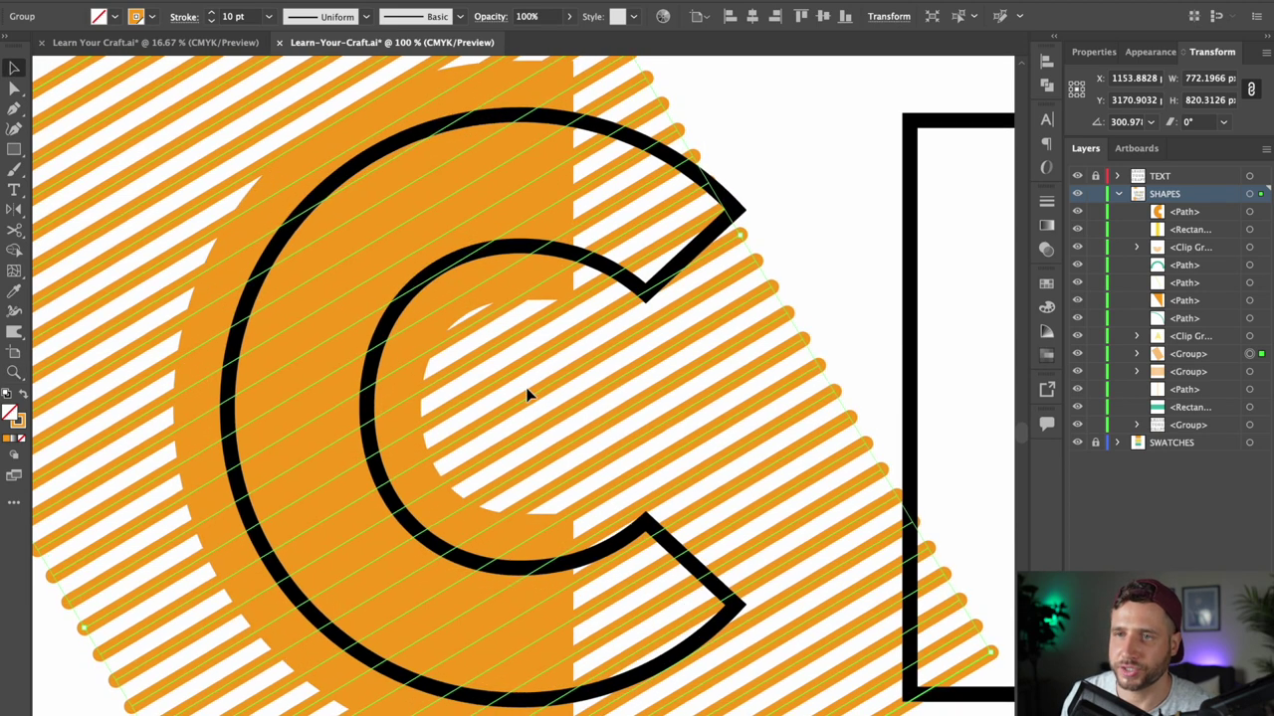
scroll(528, 395, down, 2)
key(z)
alt+click(525, 390)
alt+click(526, 389)
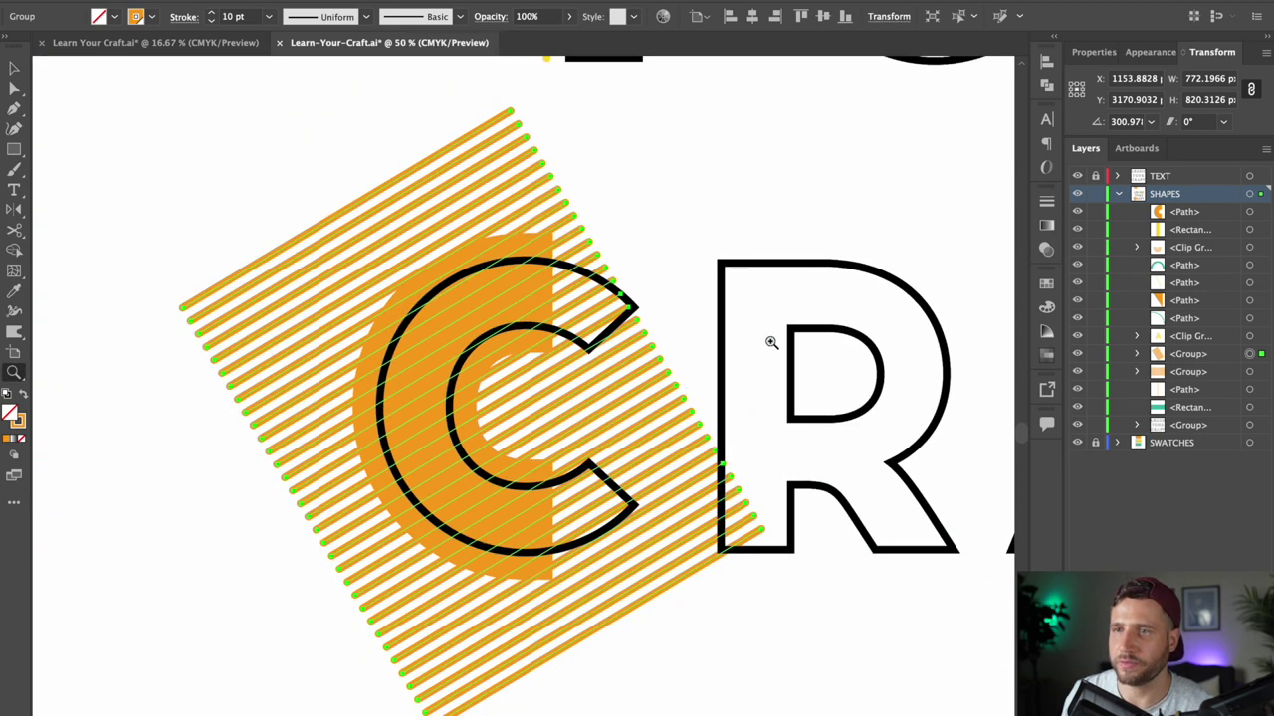
- Make a clipping mask from the orange half-C shape and the diagonal stripe group, and deselect it
click(1249, 211)
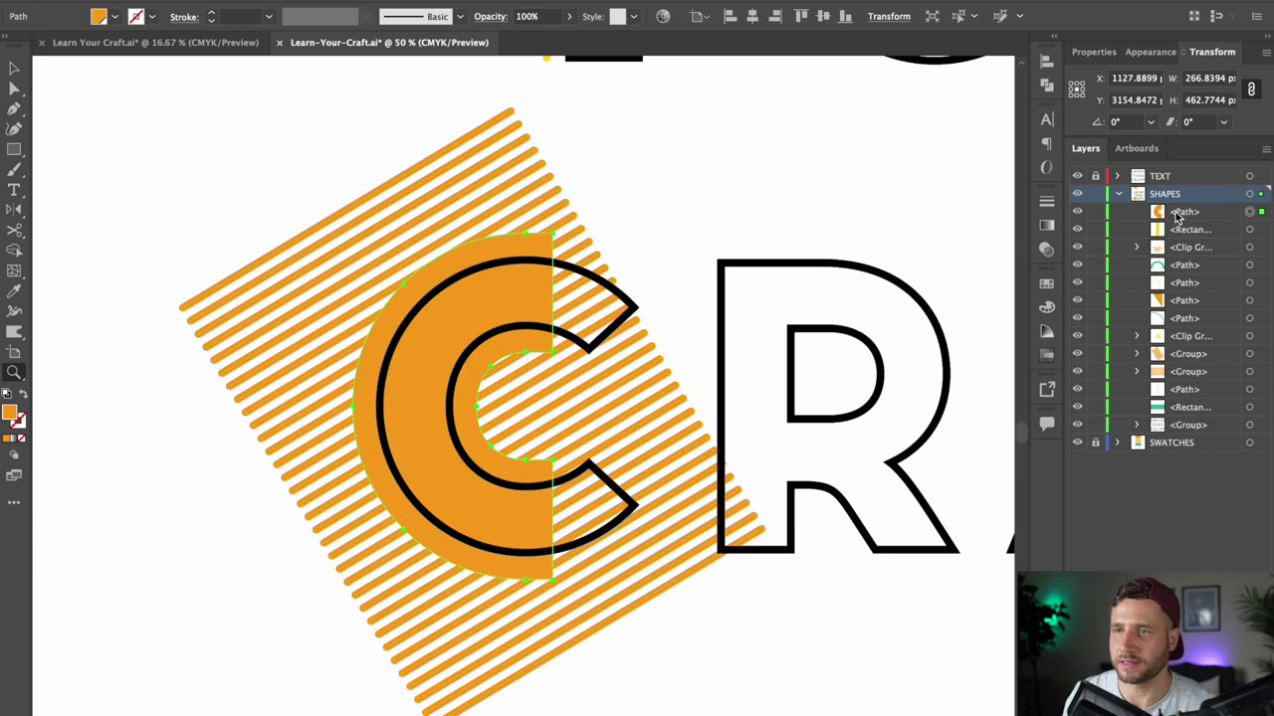
shift+click(1250, 355)
right_click(508, 262)
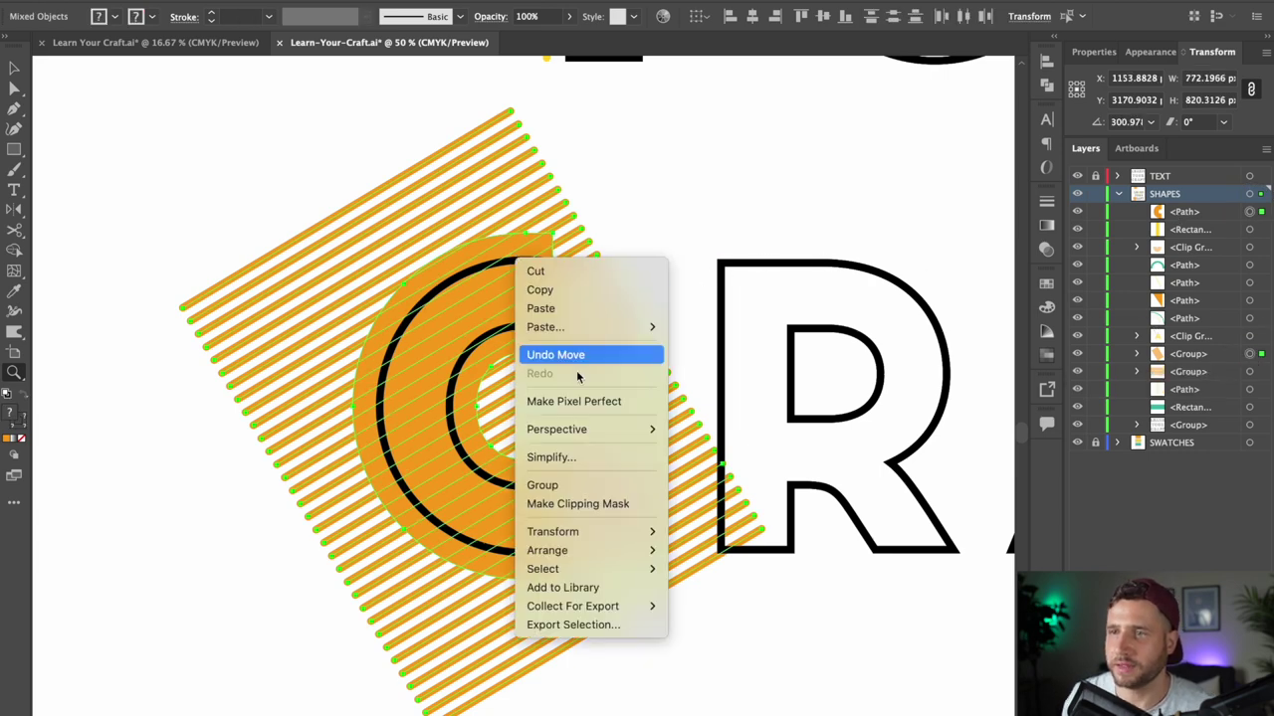
click(611, 503)
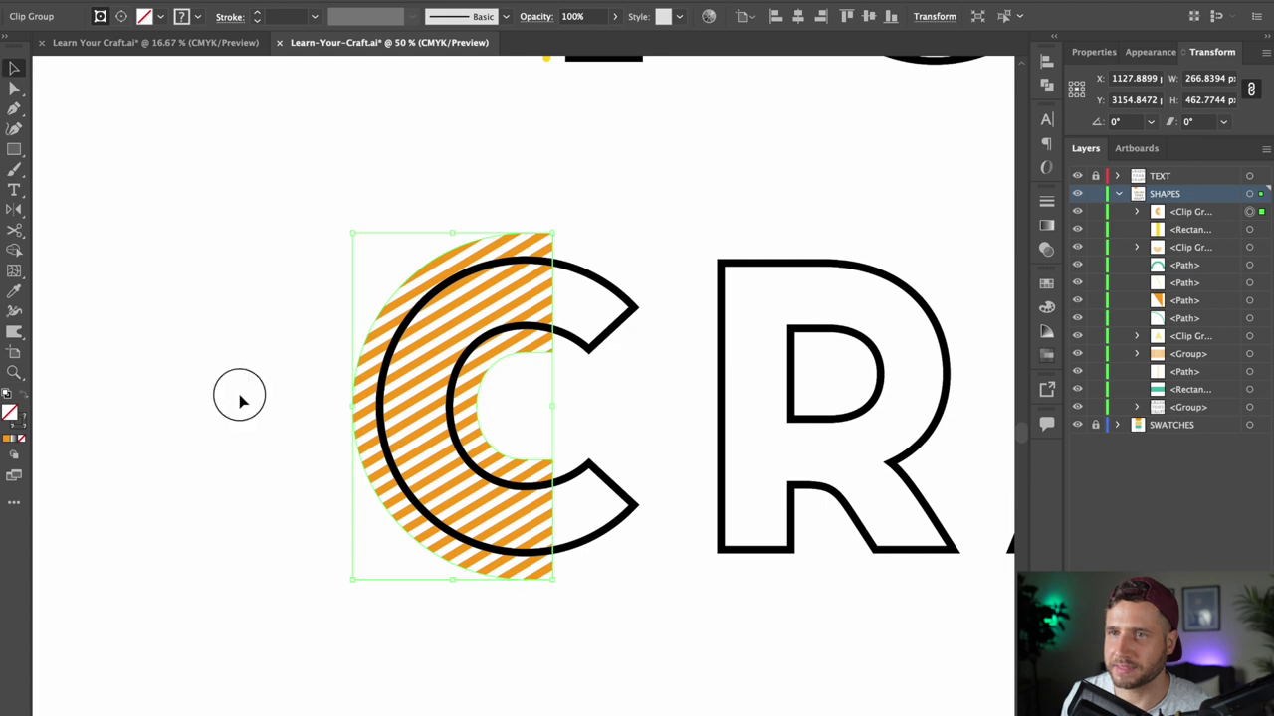
key(ctrl+shift+a)
- Draw a circle about 270 px in diameter over the bowl of the R in CRAFT
alt+click(597, 395)
alt+click(598, 399)
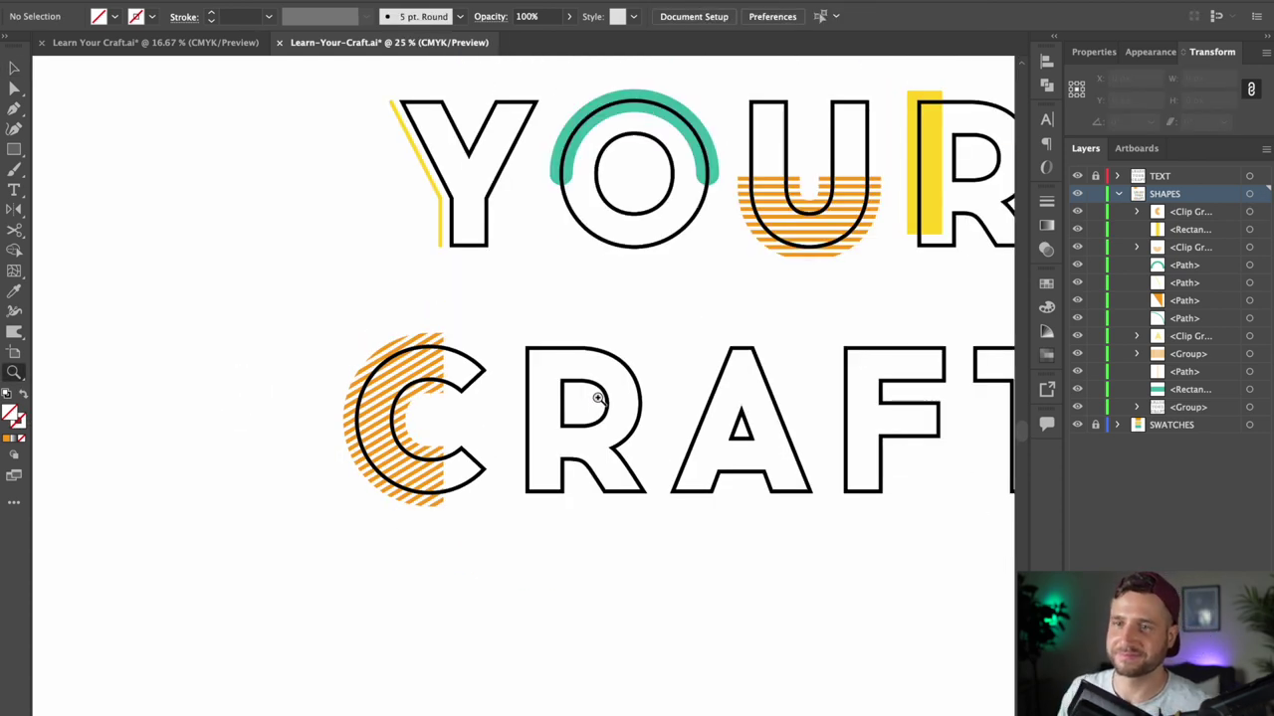
drag(598, 399, 464, 544)
key(l)
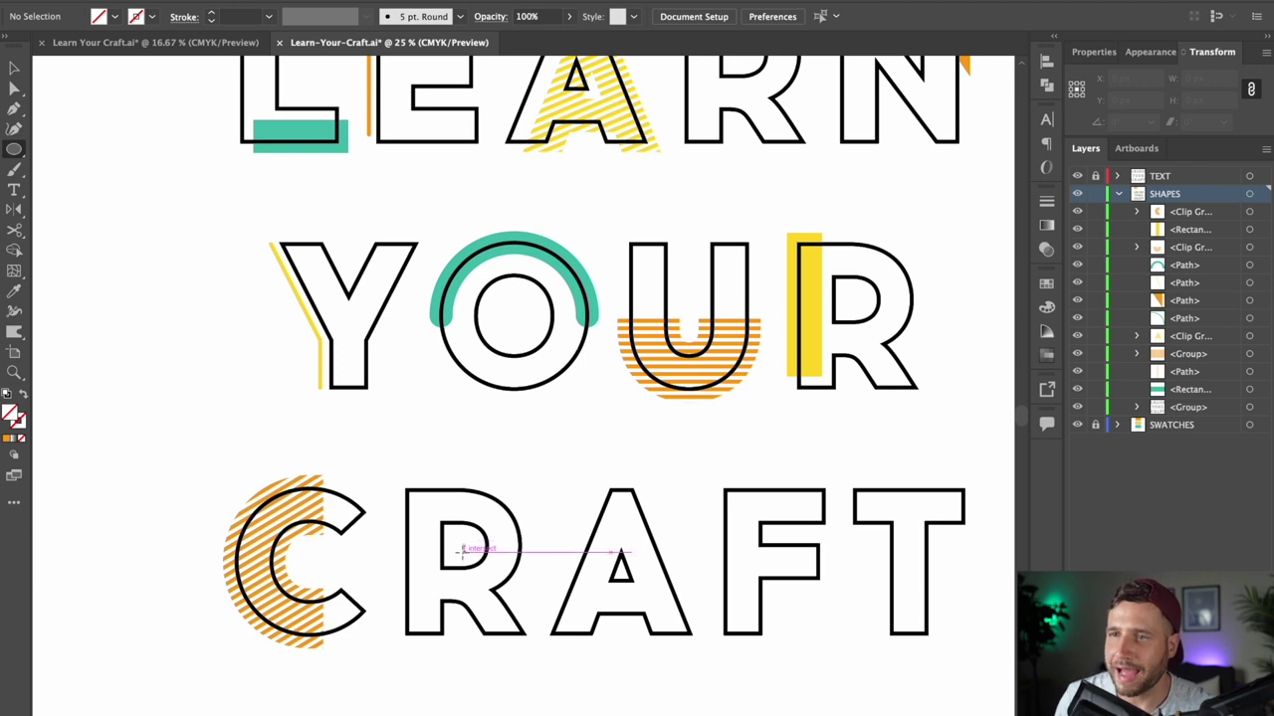
key(l)
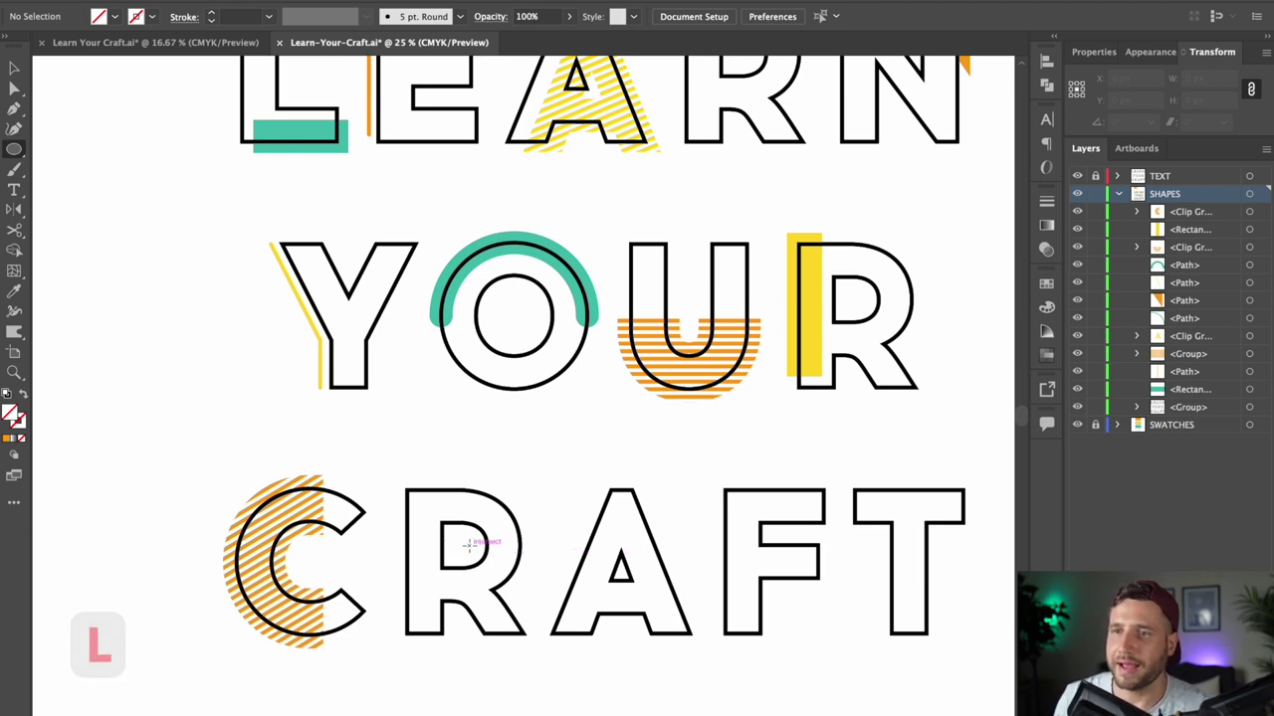
drag(468, 544, 513, 495)
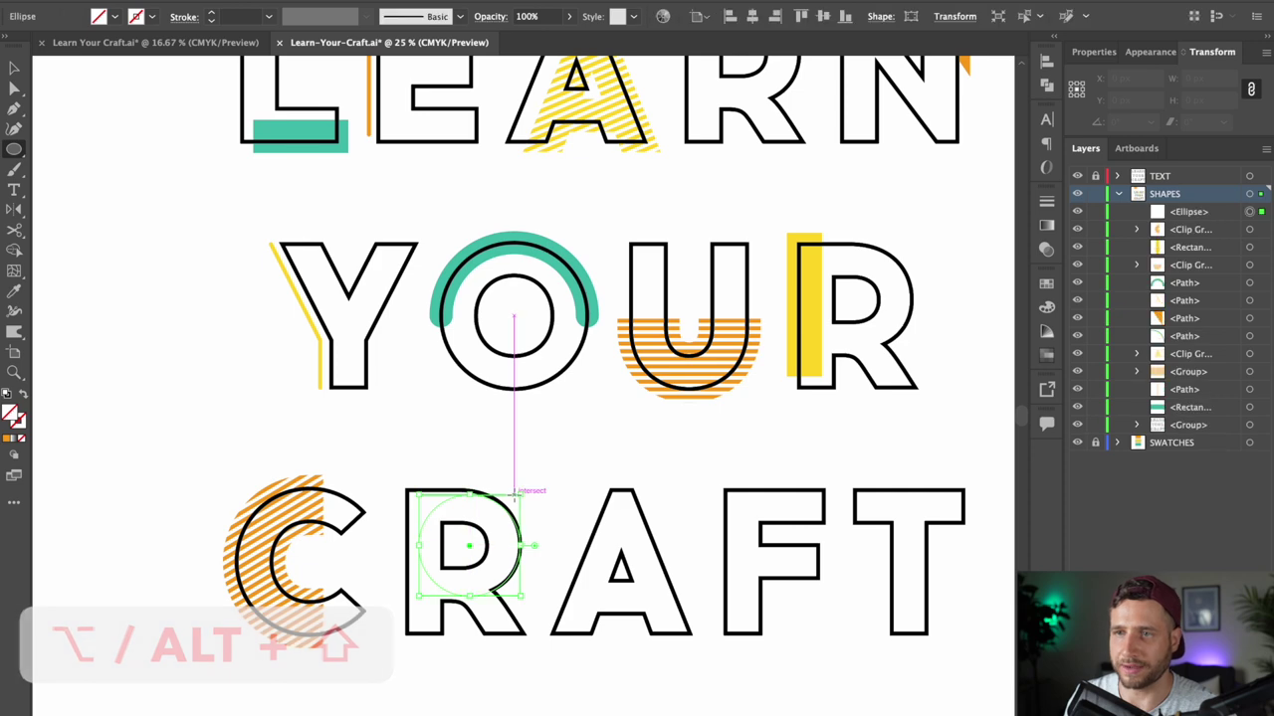
- Fill the circle over the R in CRAFT with teal
key(z)
click(546, 546)
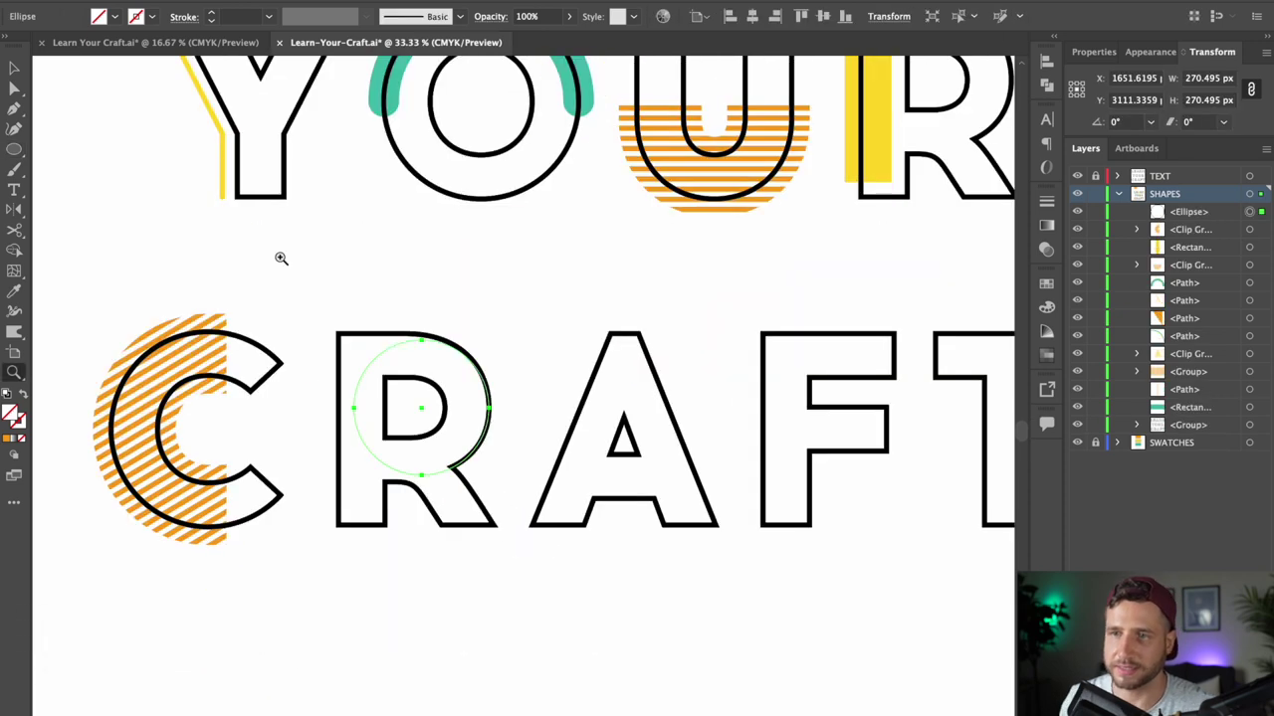
click(116, 15)
click(44, 59)
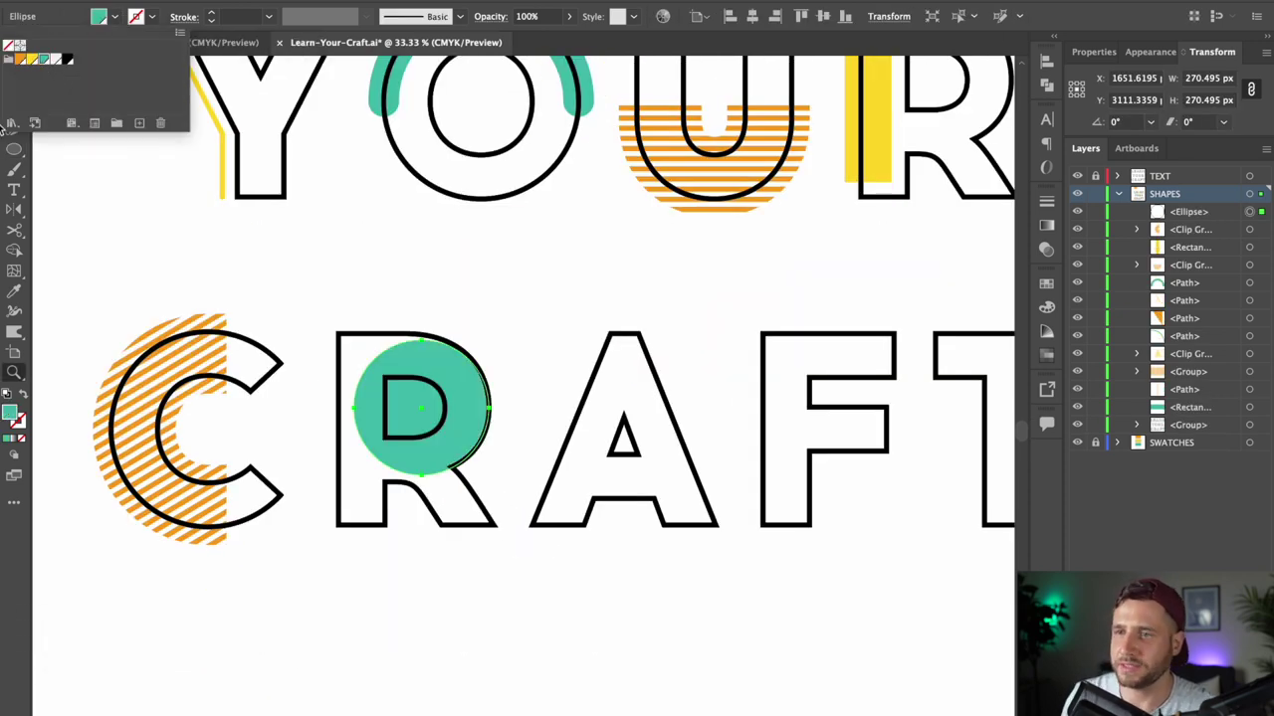
click(15, 73)
- Nudge the teal circle 3 px up and stretch its upper edge to a height of about 278 px
super+click(462, 428)
super+click(491, 409)
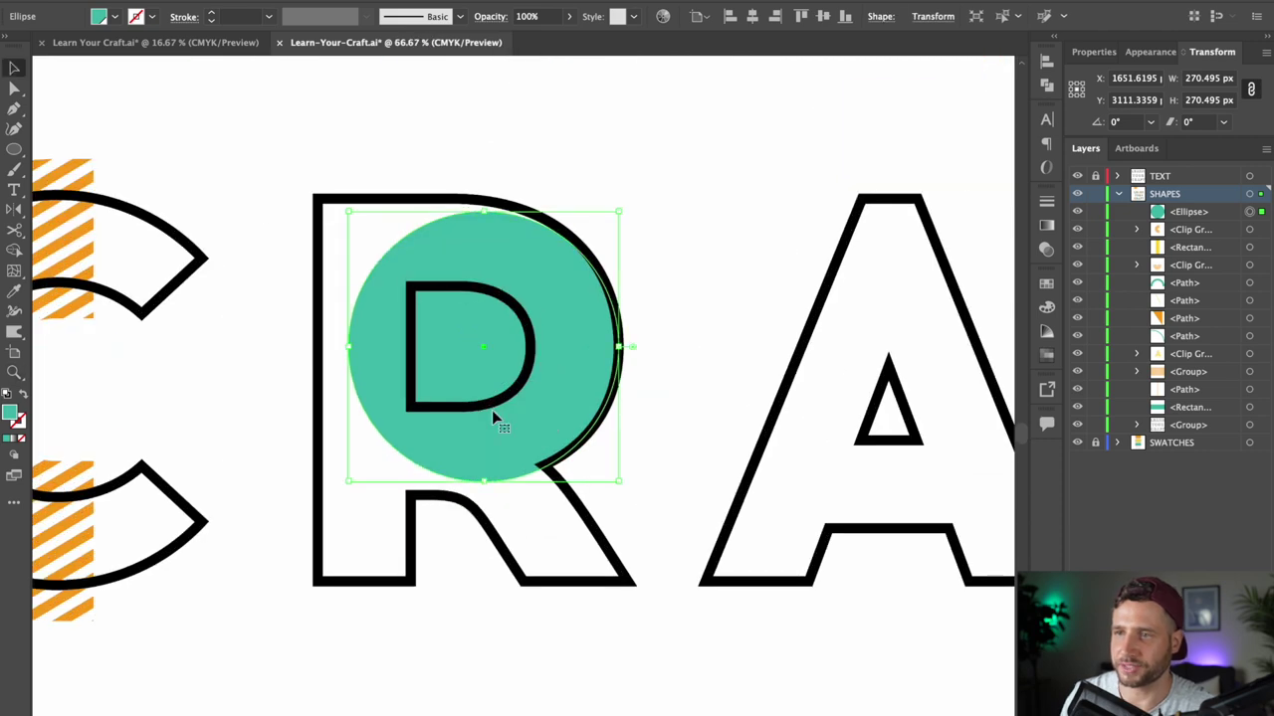
key(Up)
key(Up)
key(Up)
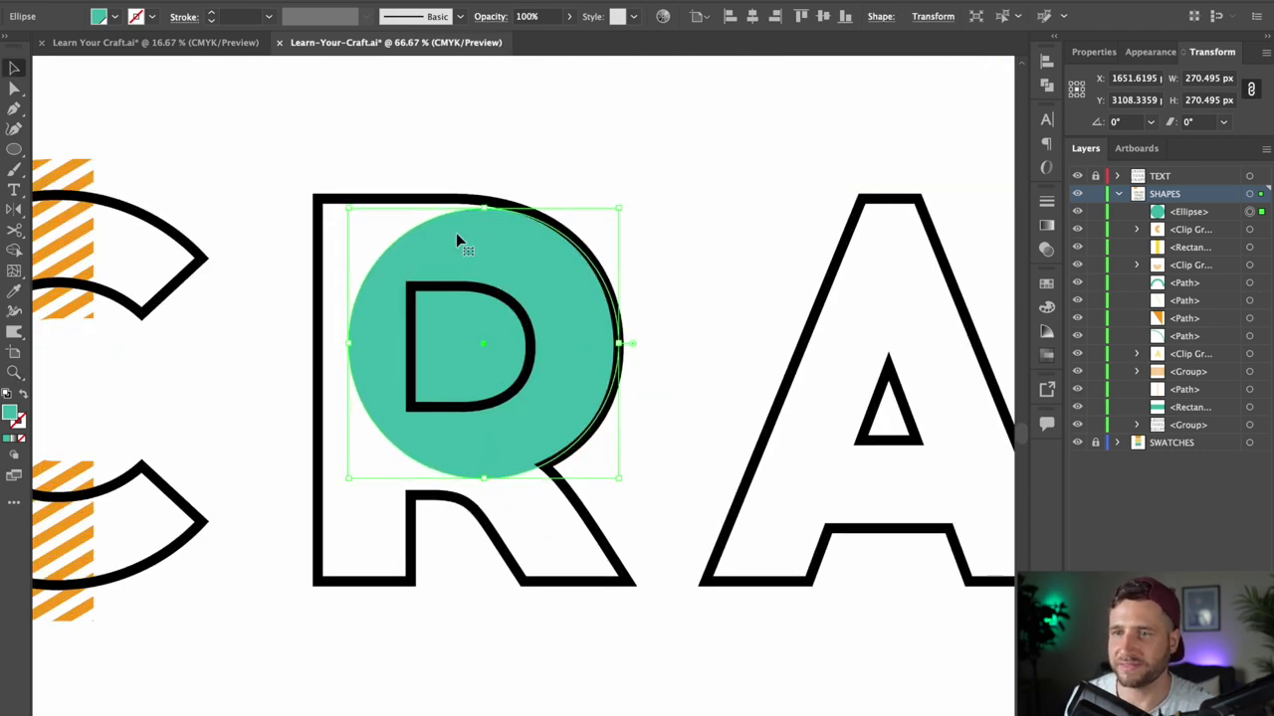
drag(488, 207, 485, 201)
key(z)
alt+click(524, 404)
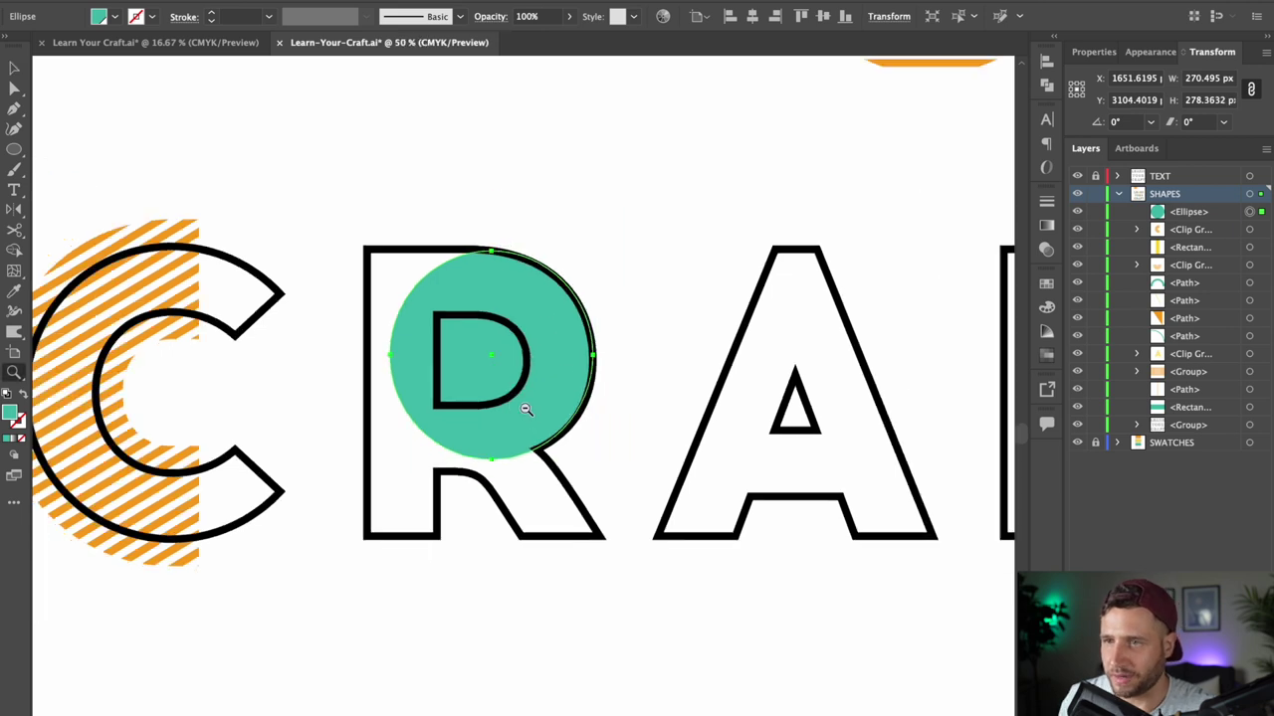
- Cut the teal circle over the R in CRAFT to a half circle by deleting its left anchor point, and deselect it
alt+click(525, 405)
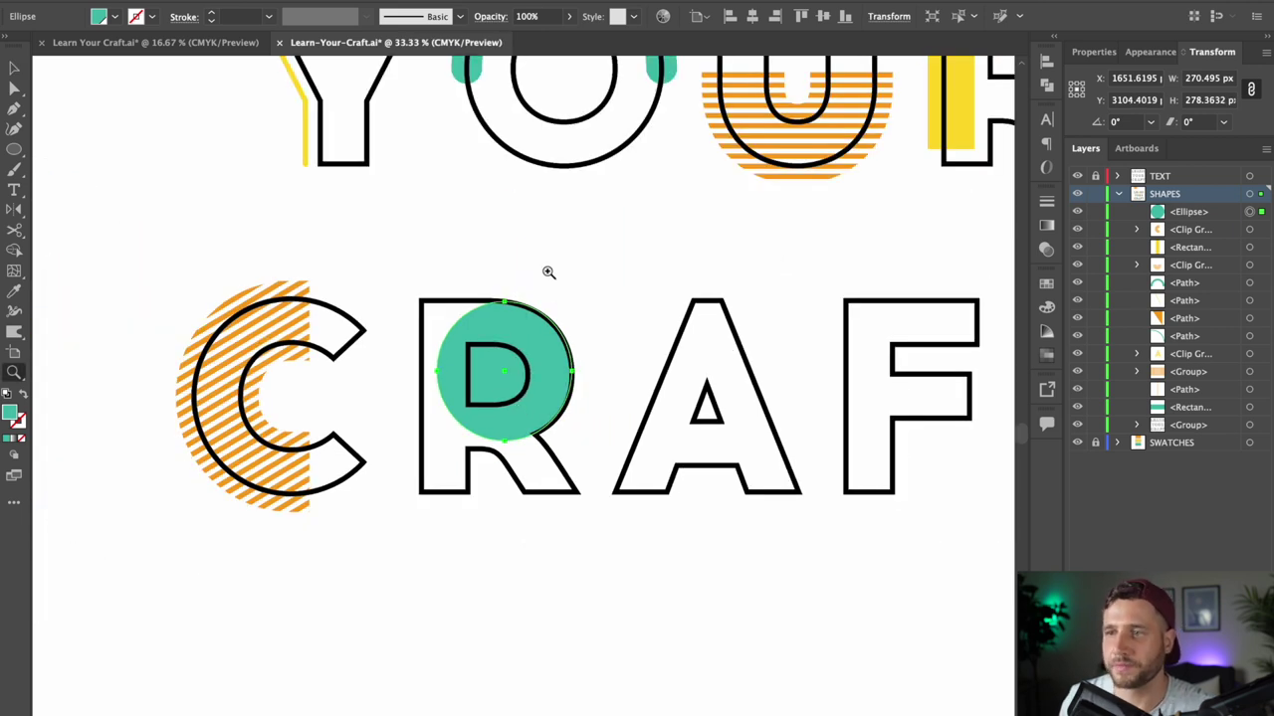
key(a)
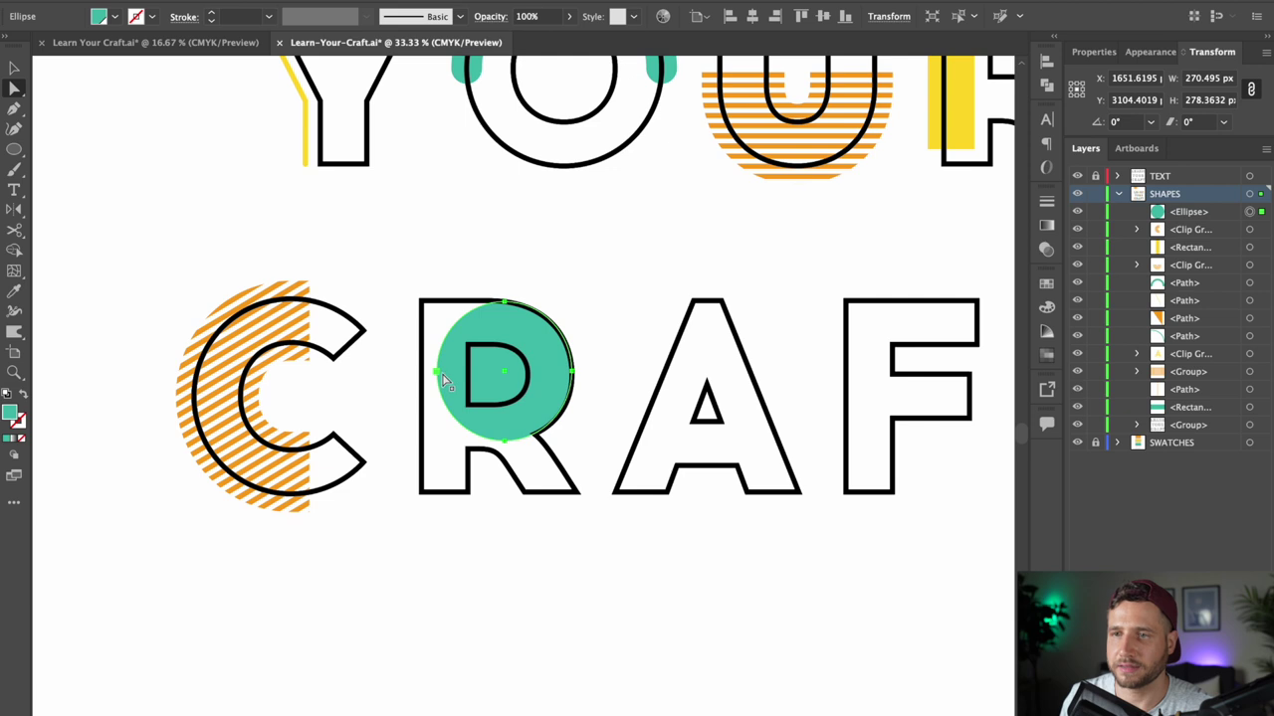
click(437, 373)
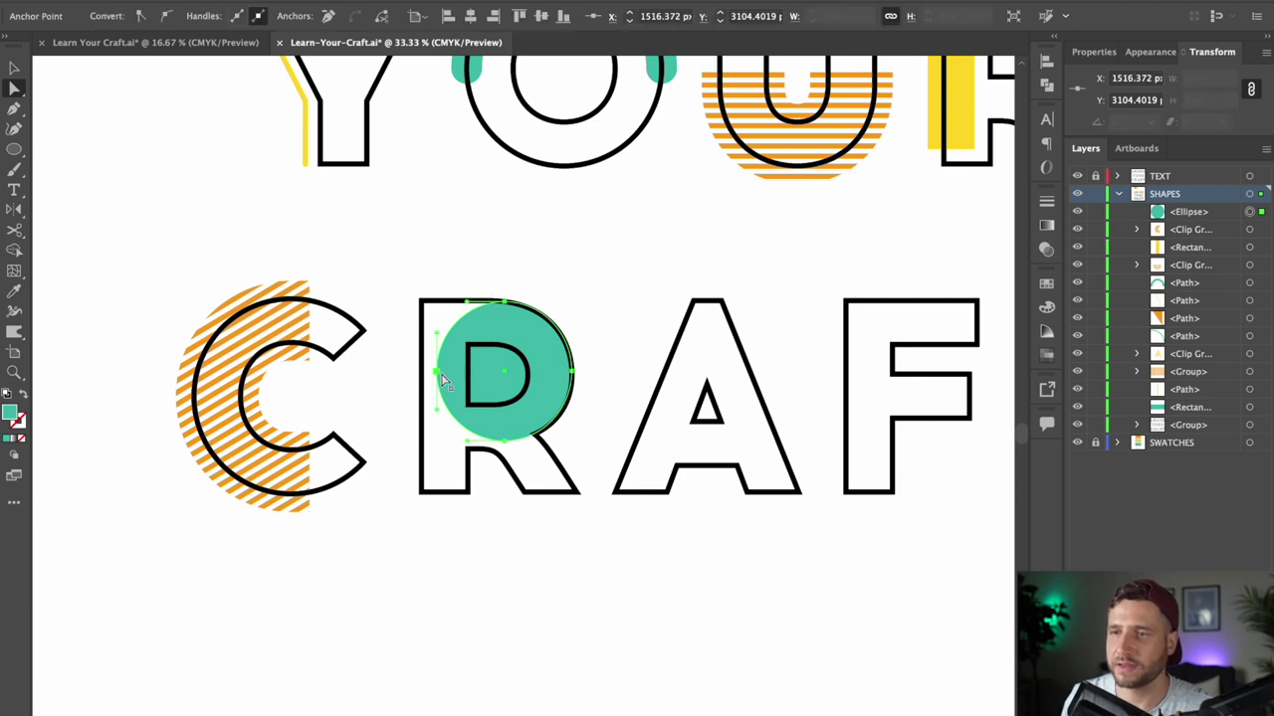
key(Delete)
click(509, 246)
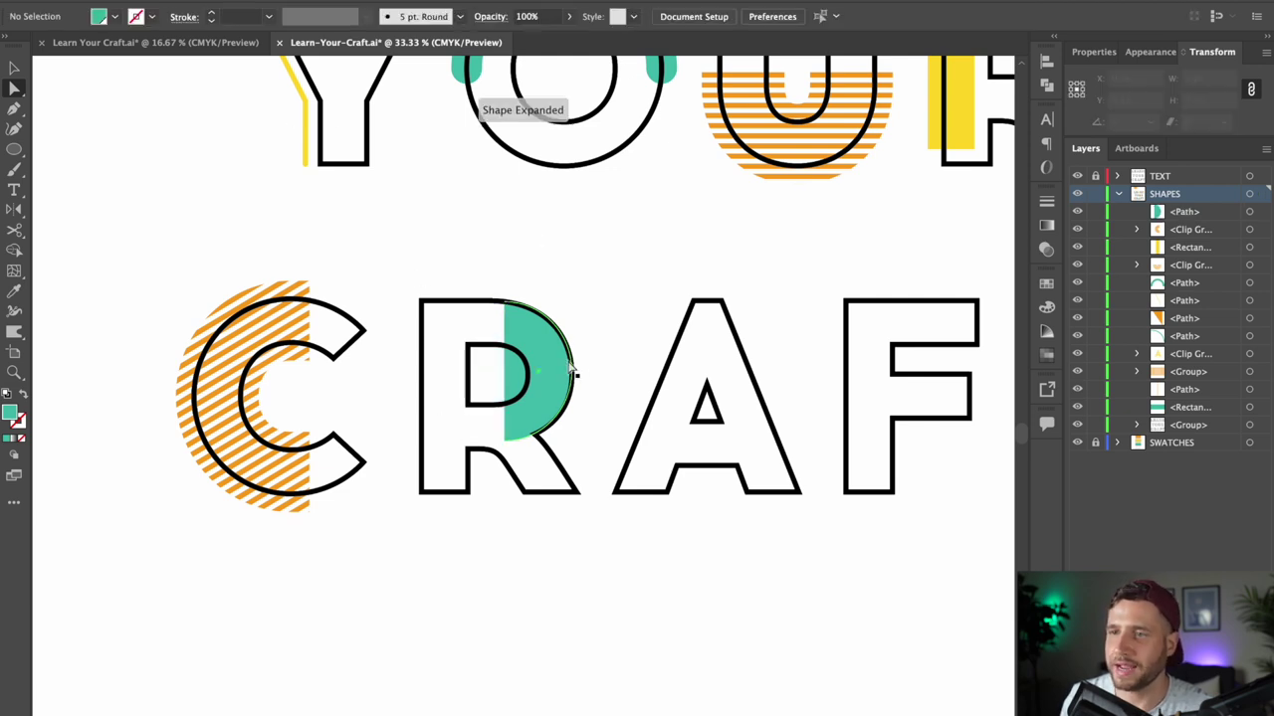
- Move the teal half circle to the upper part of the R's stem, offset slightly up and left of the outline
key(v)
drag(560, 365, 461, 340)
key(z)
drag(492, 299, 488, 300)
alt+click(488, 298)
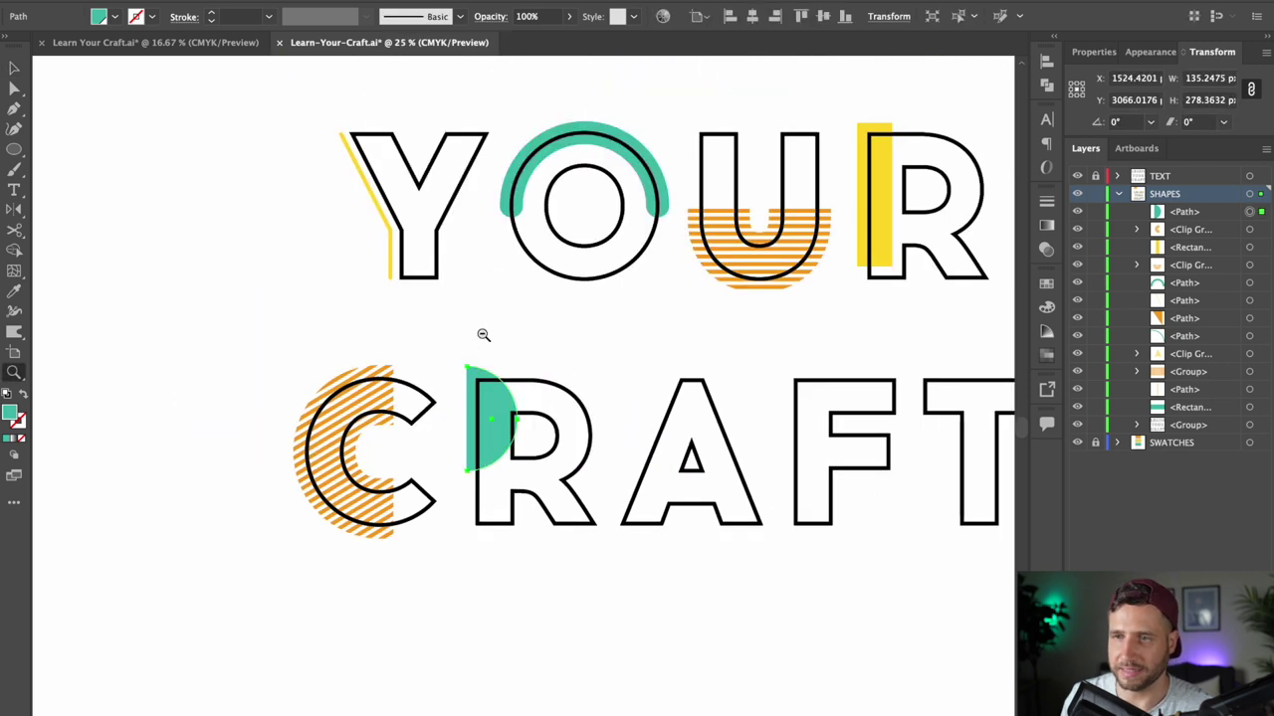
key(v)
click(594, 365)
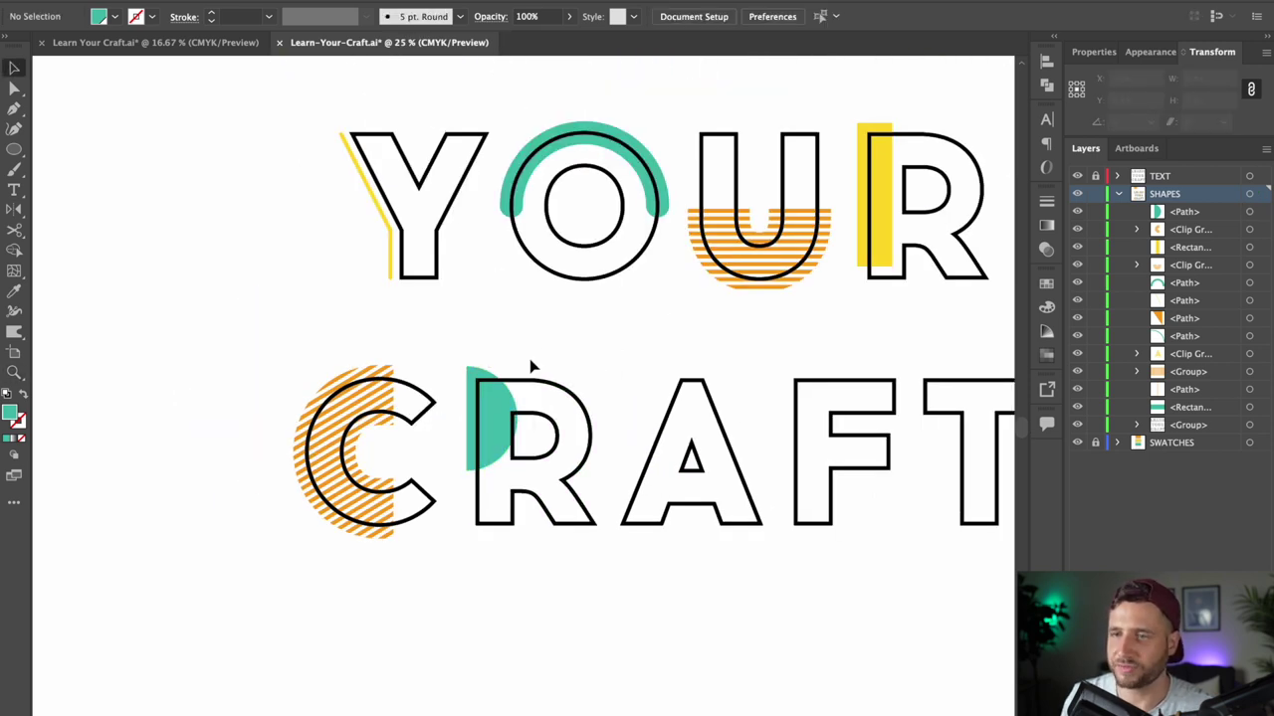
- Stretch the teal half circle wider towards the R's bowl and deselect it
click(497, 401)
drag(518, 418, 530, 428)
click(714, 370)
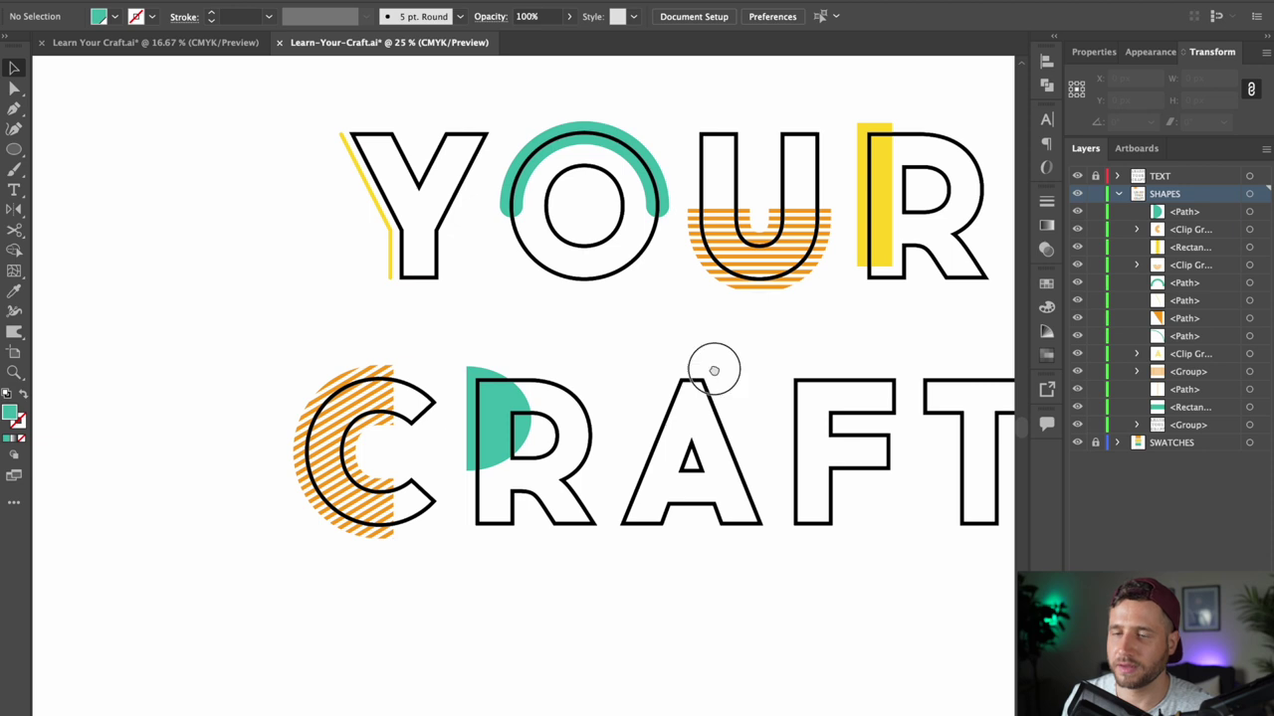
- Duplicate the right diagonal edge of the A in CRAFT as an offset line with a yellow 10 pt stroke and round caps
drag(713, 371, 540, 347)
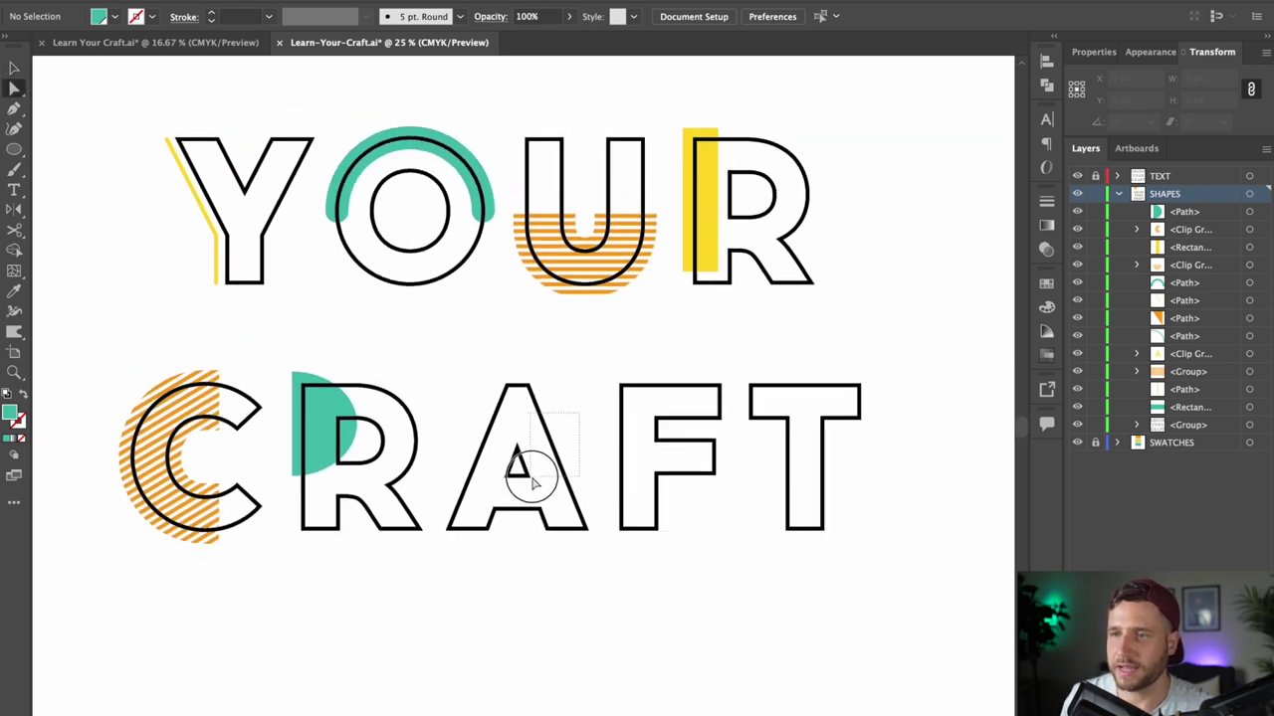
drag(531, 479, 546, 466)
key(super+shift+a)
key(super+f)
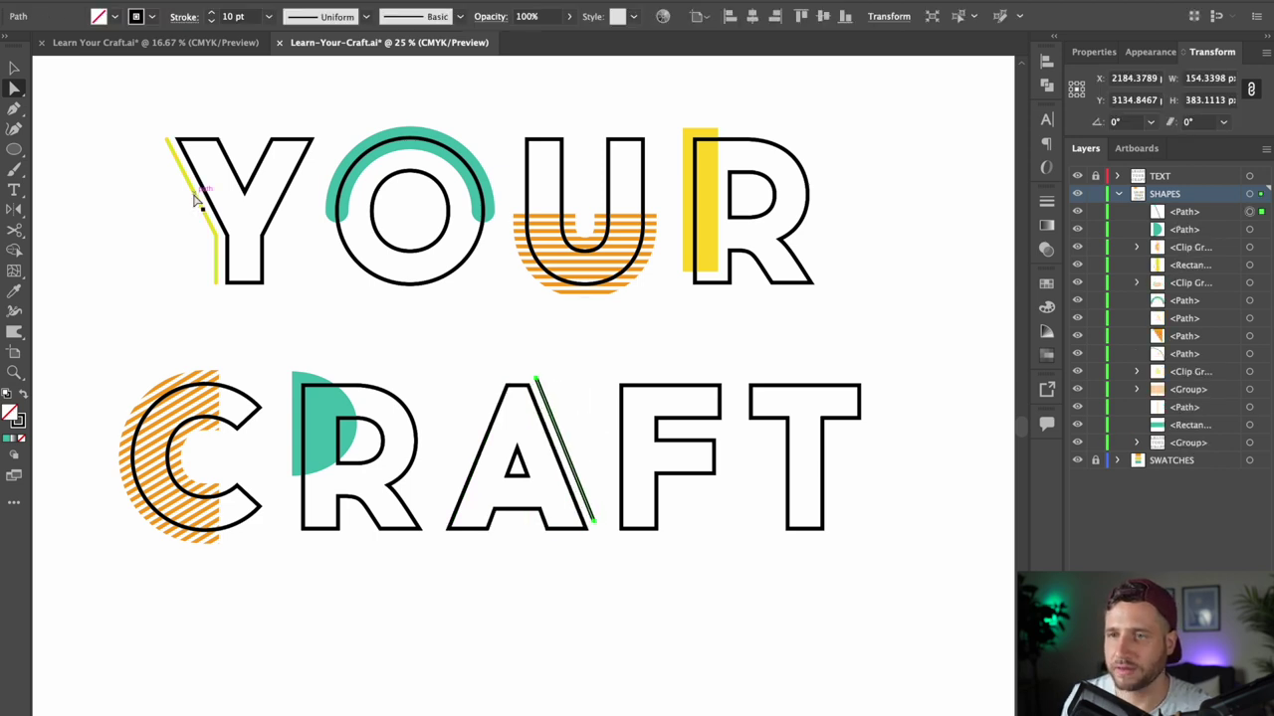
click(152, 16)
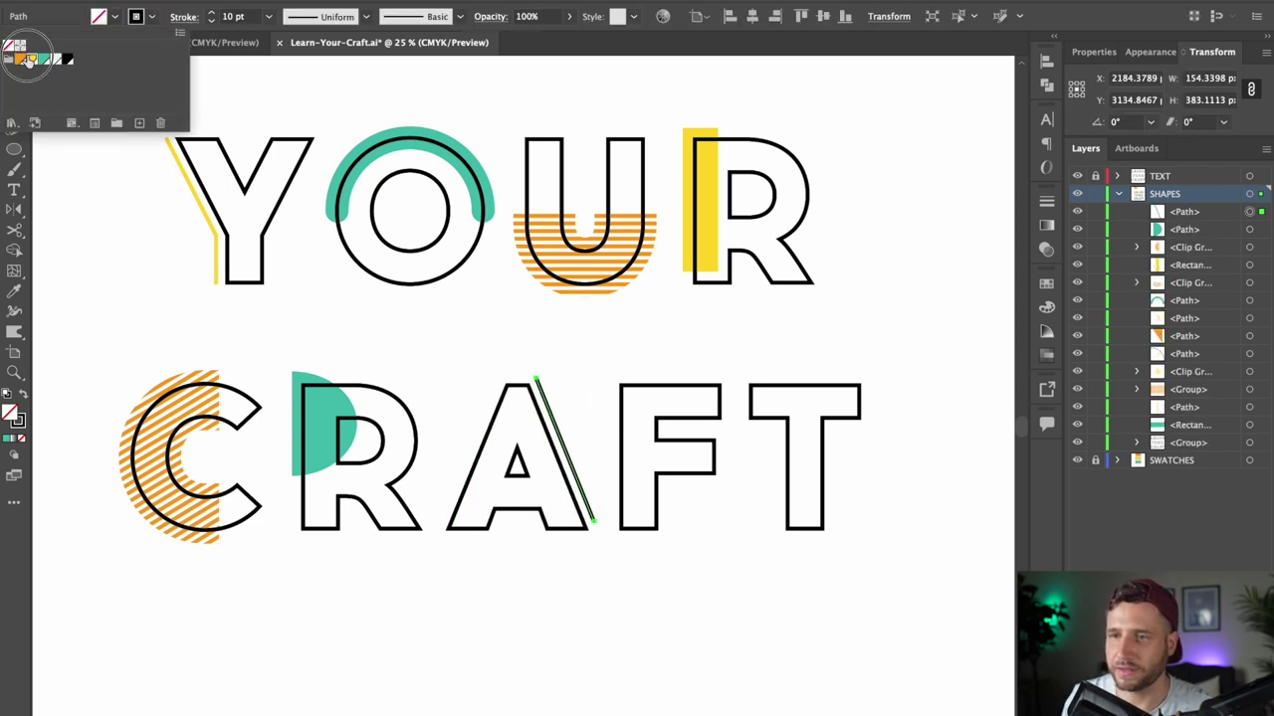
click(1047, 203)
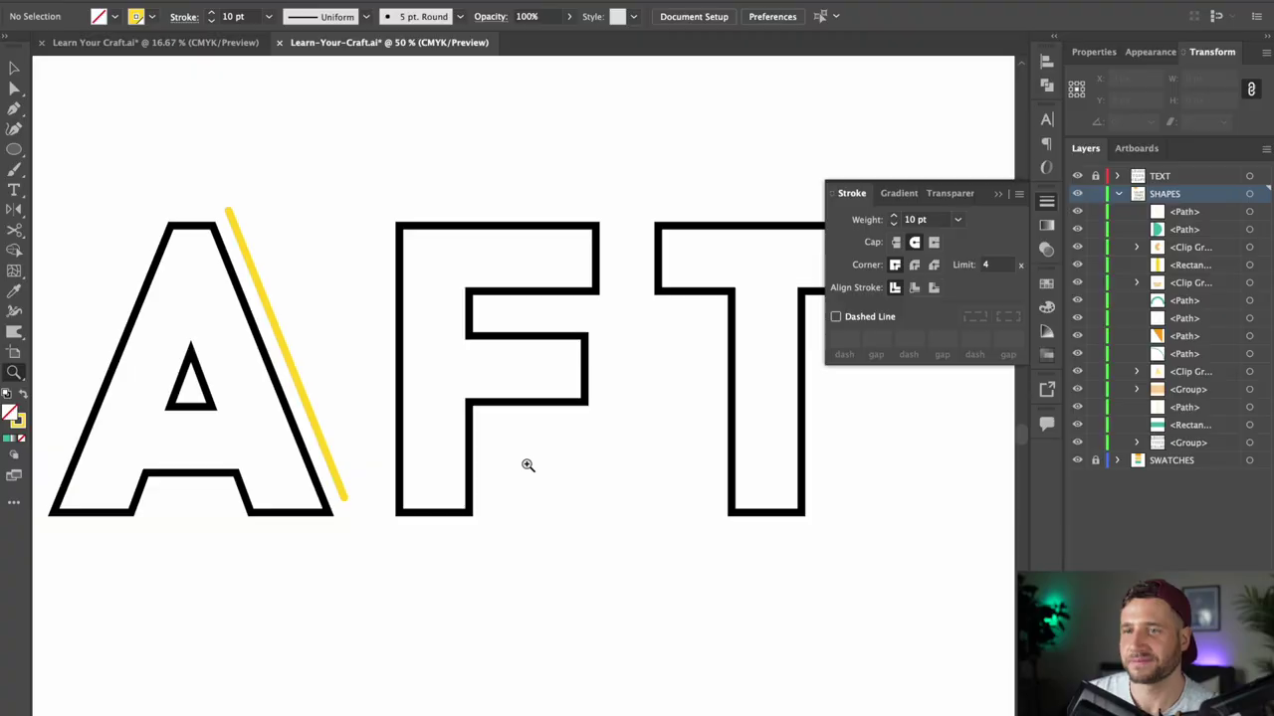
- Draw a solid rectangle about 93 by 149 px over the foot of the F in CRAFT and offset it down and right
drag(467, 513, 402, 401)
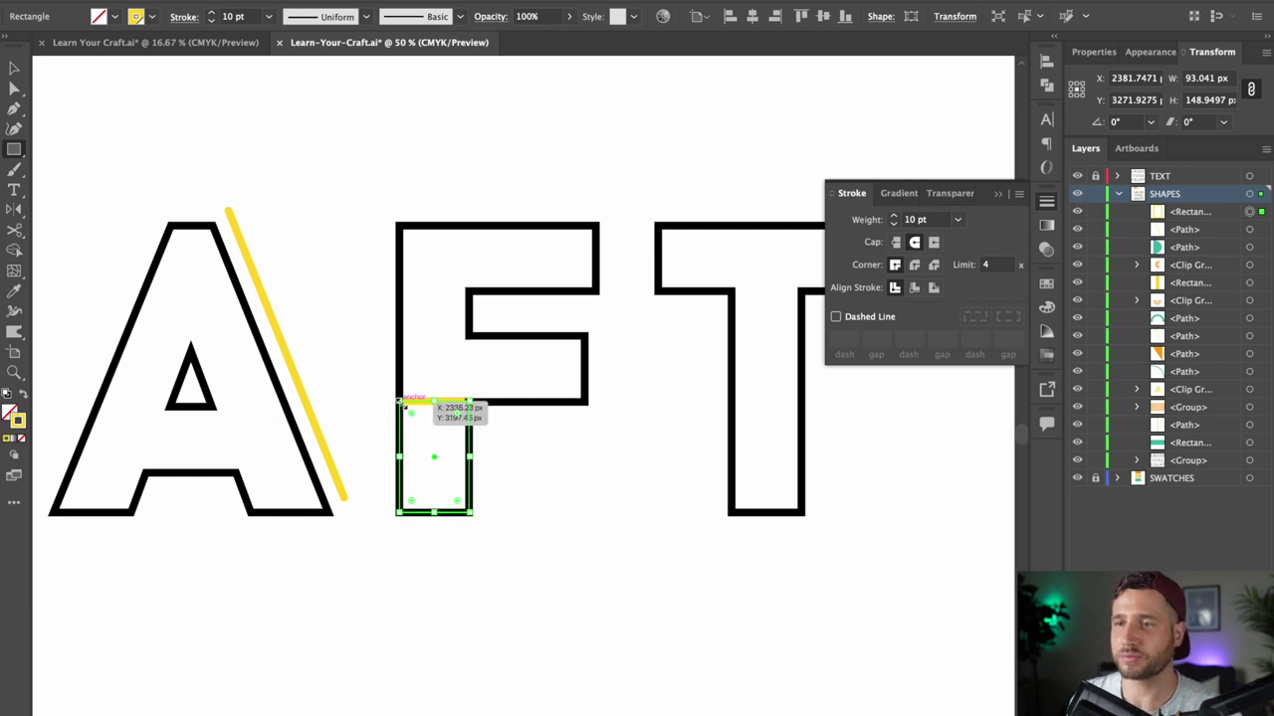
key(shift+x)
key(v)
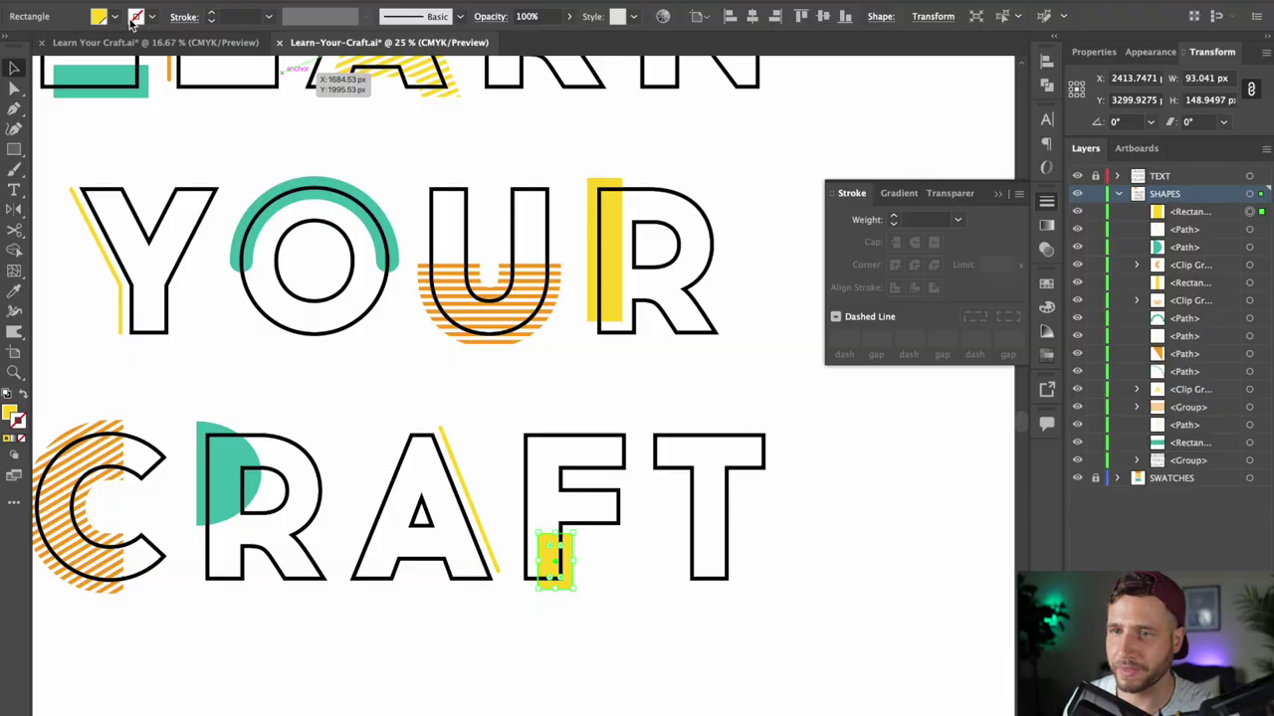
- Fill the rectangle at the foot of the F with teal and deselect it
click(118, 18)
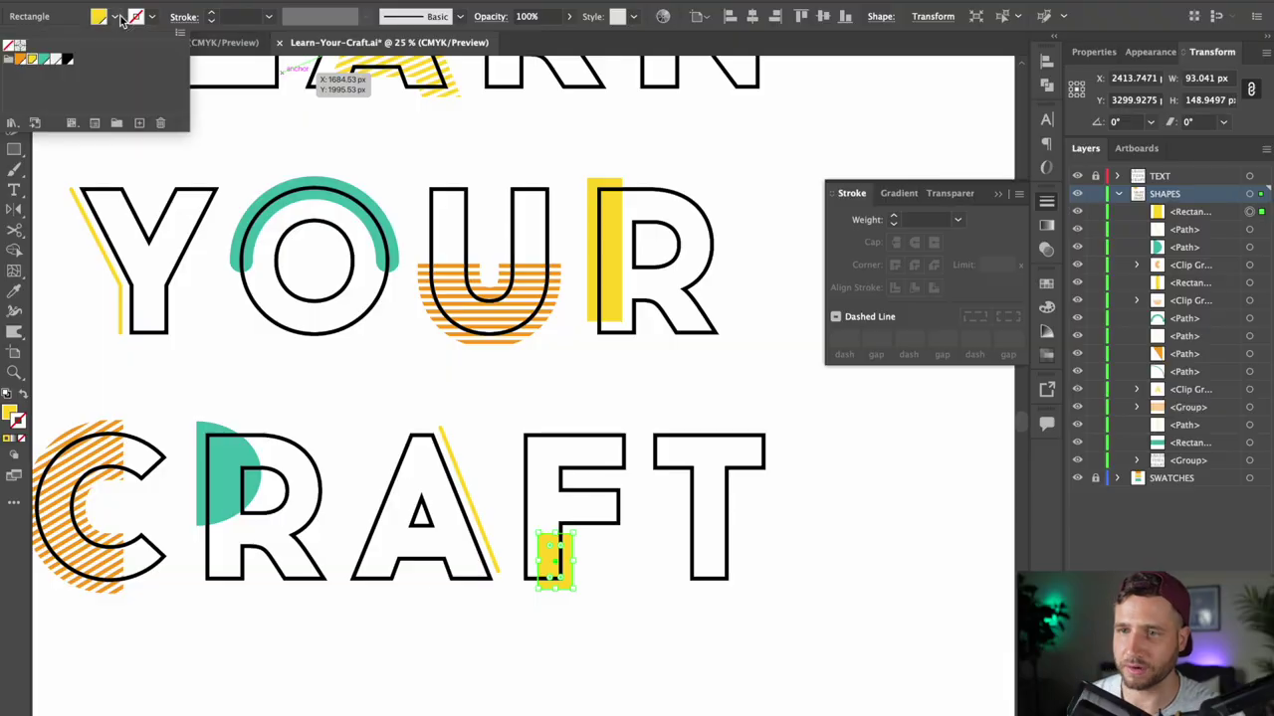
click(45, 60)
click(648, 352)
- Copy the T's top and upper right edges in CRAFT into the SHAPES layer as a line offset up and right
drag(647, 351, 630, 399)
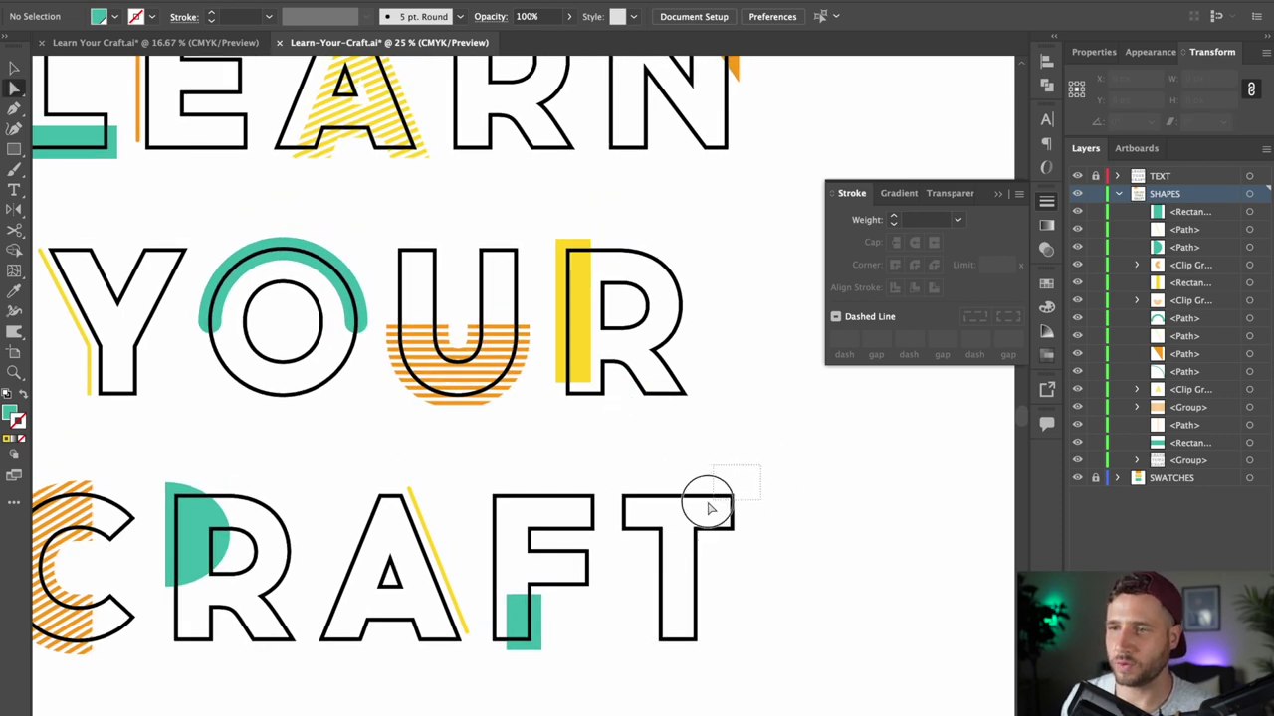
drag(683, 516, 683, 516)
key(ctrl+c)
key(ctrl+f)
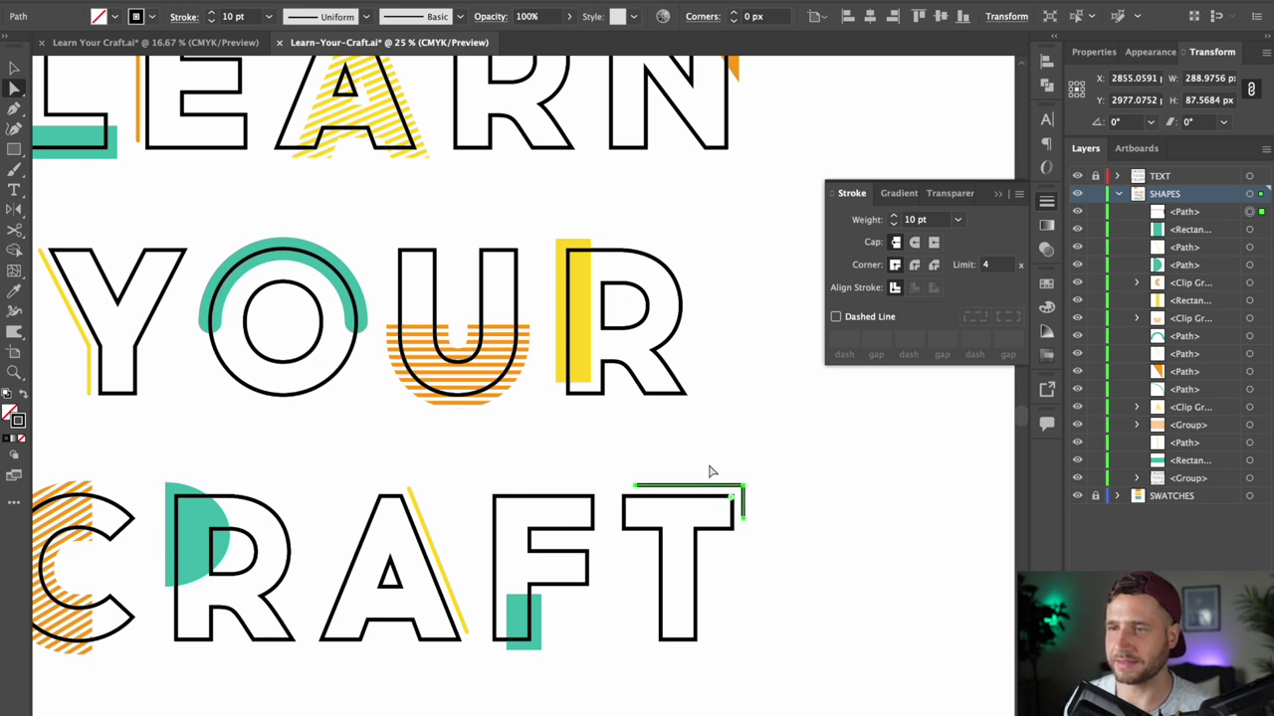
- Give the offset corner line on the T an orange stroke with round caps
click(153, 17)
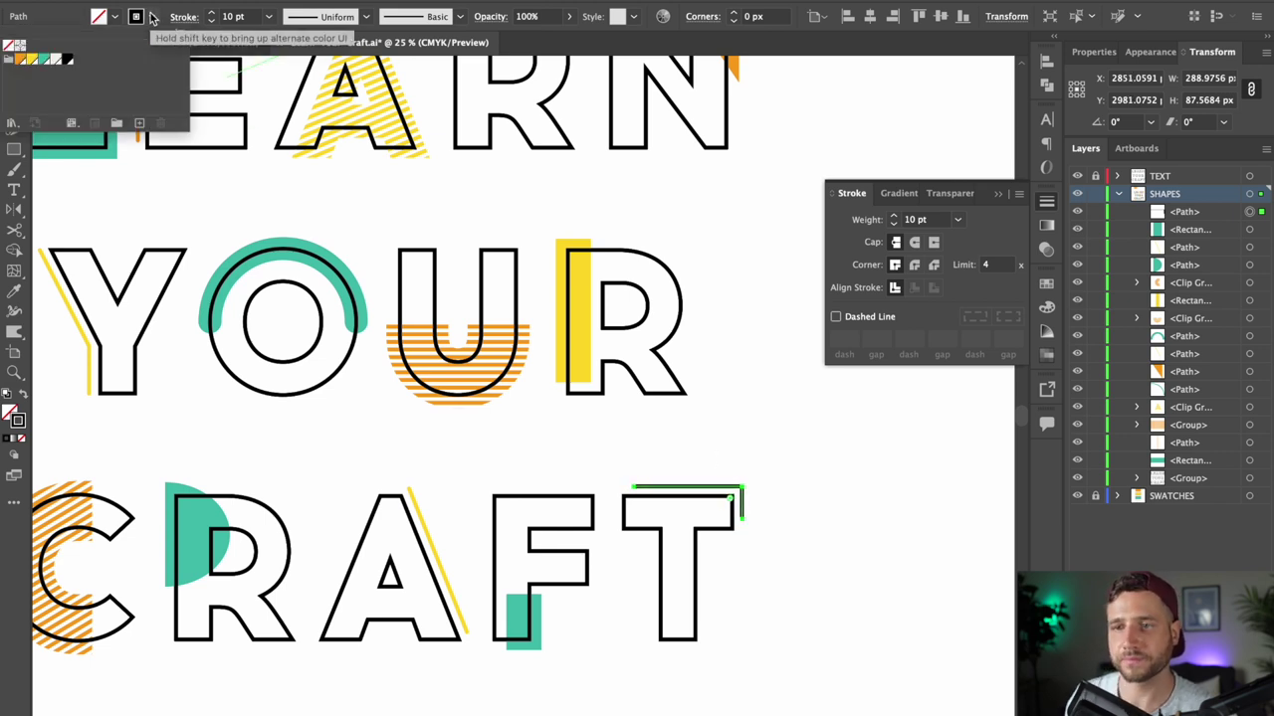
click(20, 60)
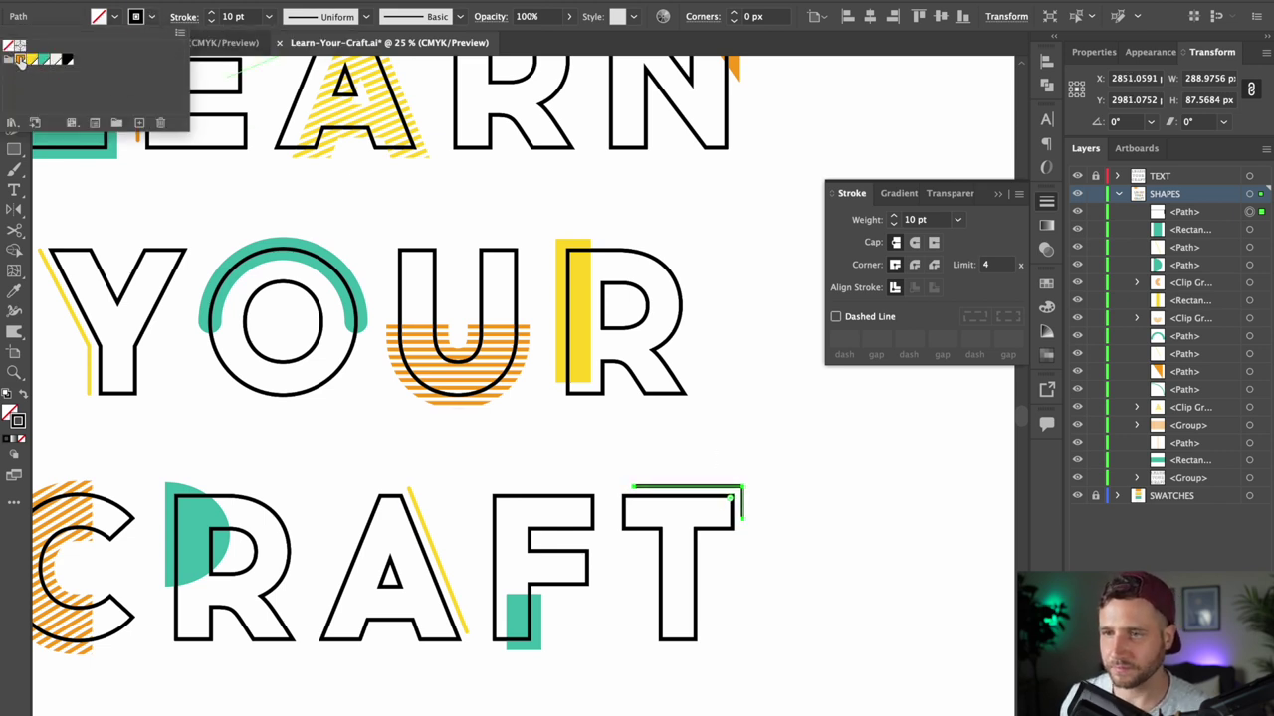
click(12, 155)
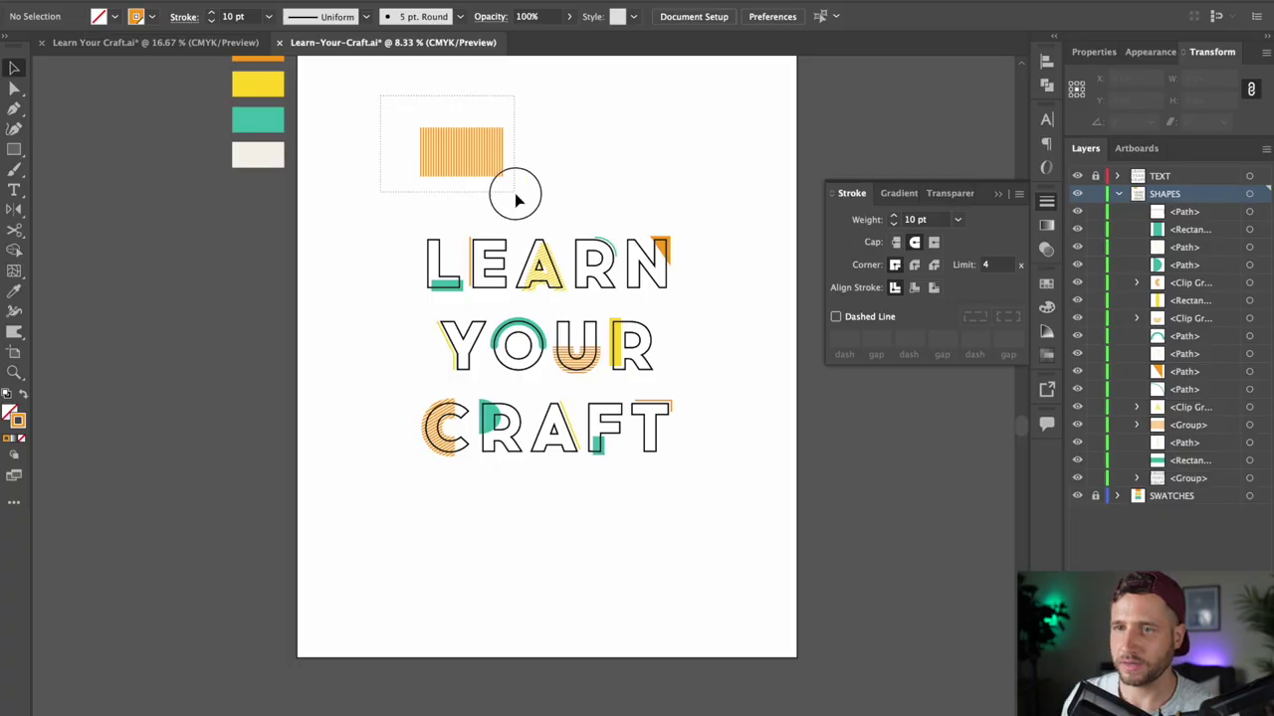
- Delete the leftover orange stripe group above the word LEARN
key(Delete)
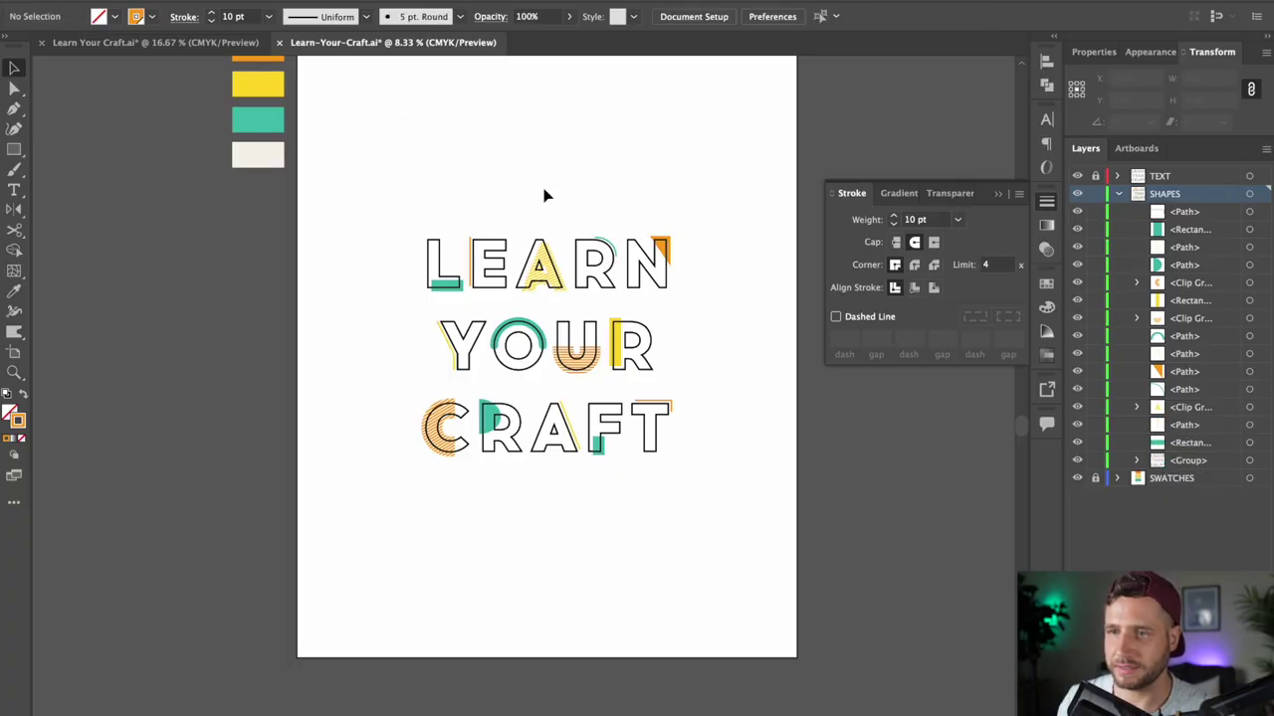
- Draw a 4000 by 5000 px off-white rectangle without stroke over the whole artboard and send it to the back
scroll(543, 191, up, 2)
key(m)
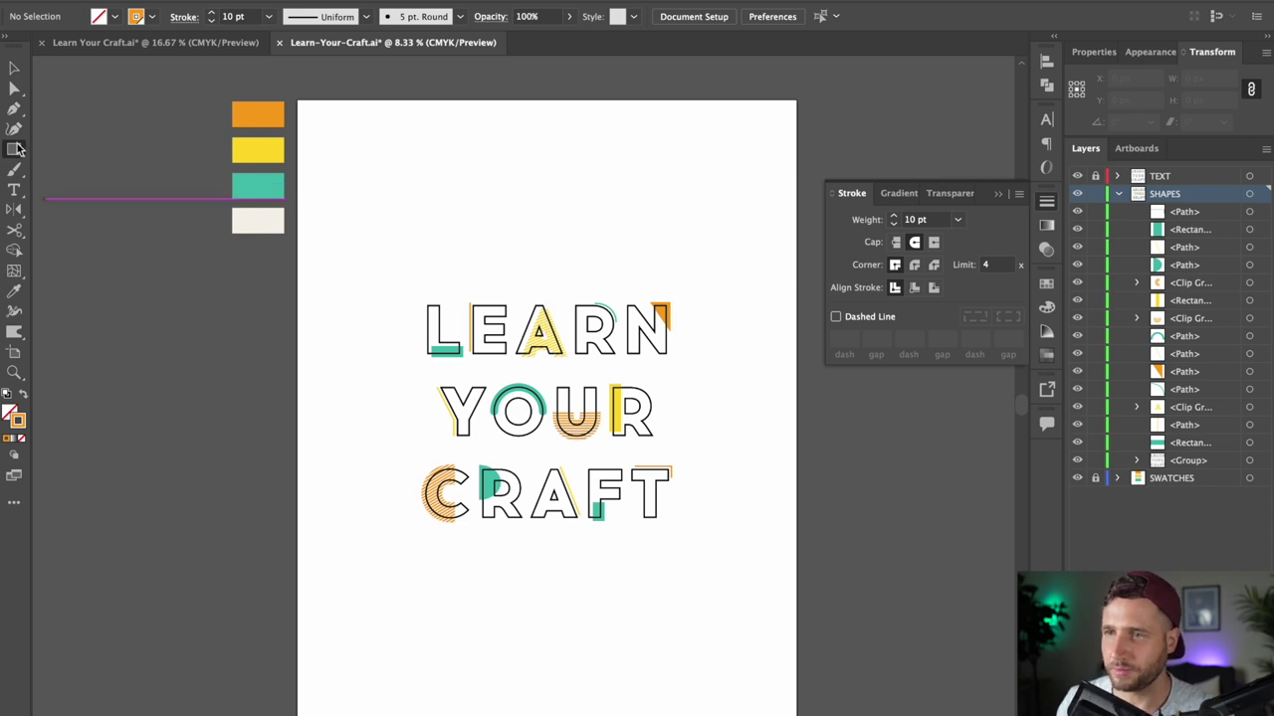
key(m)
click(115, 16)
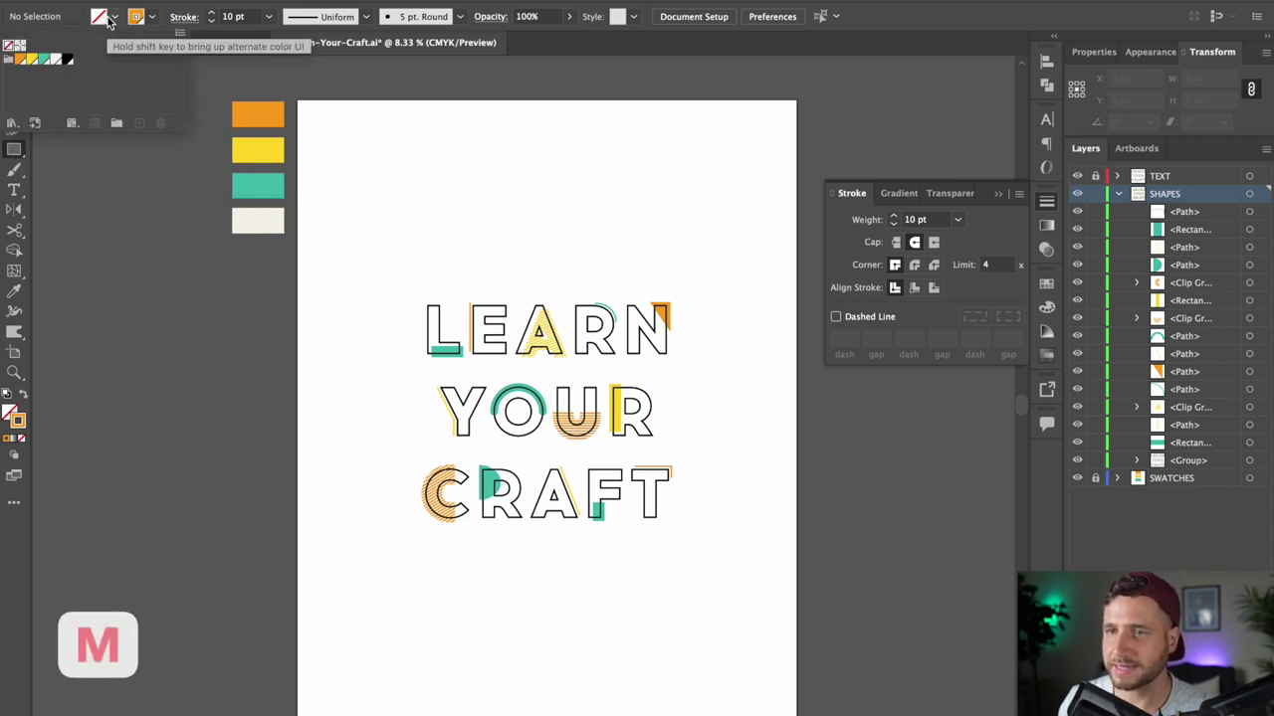
click(156, 1)
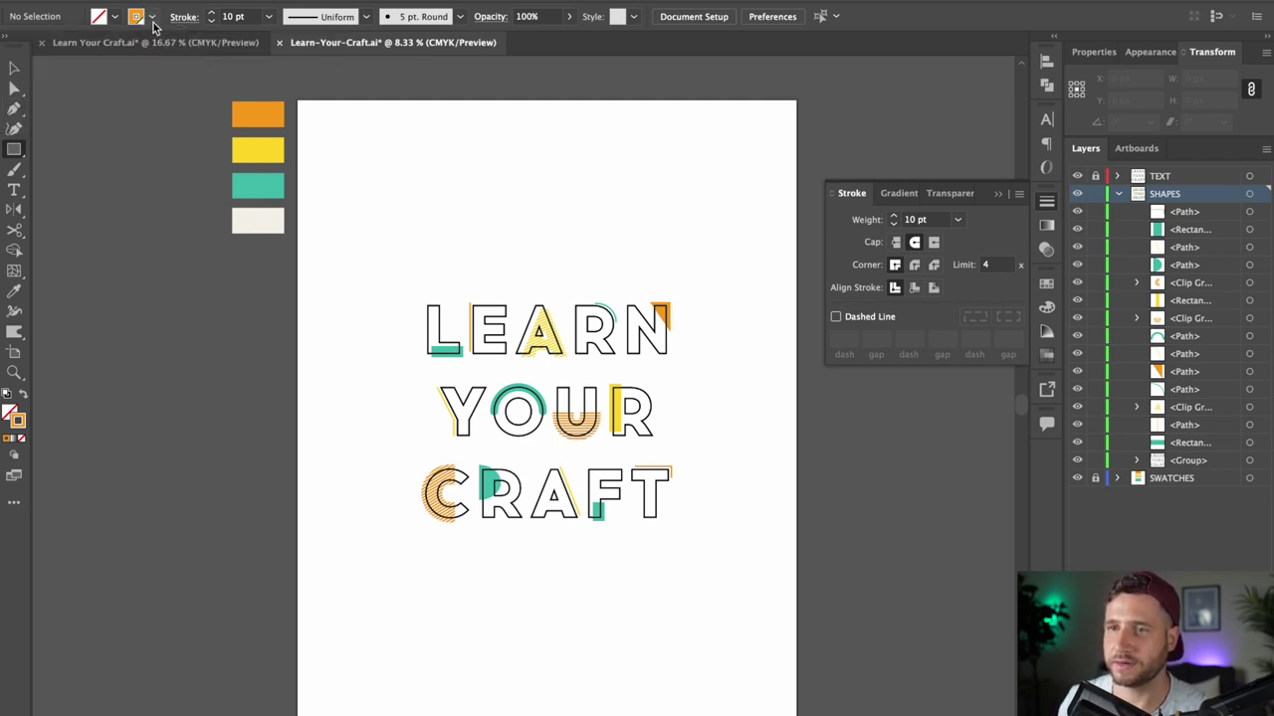
click(152, 19)
click(8, 46)
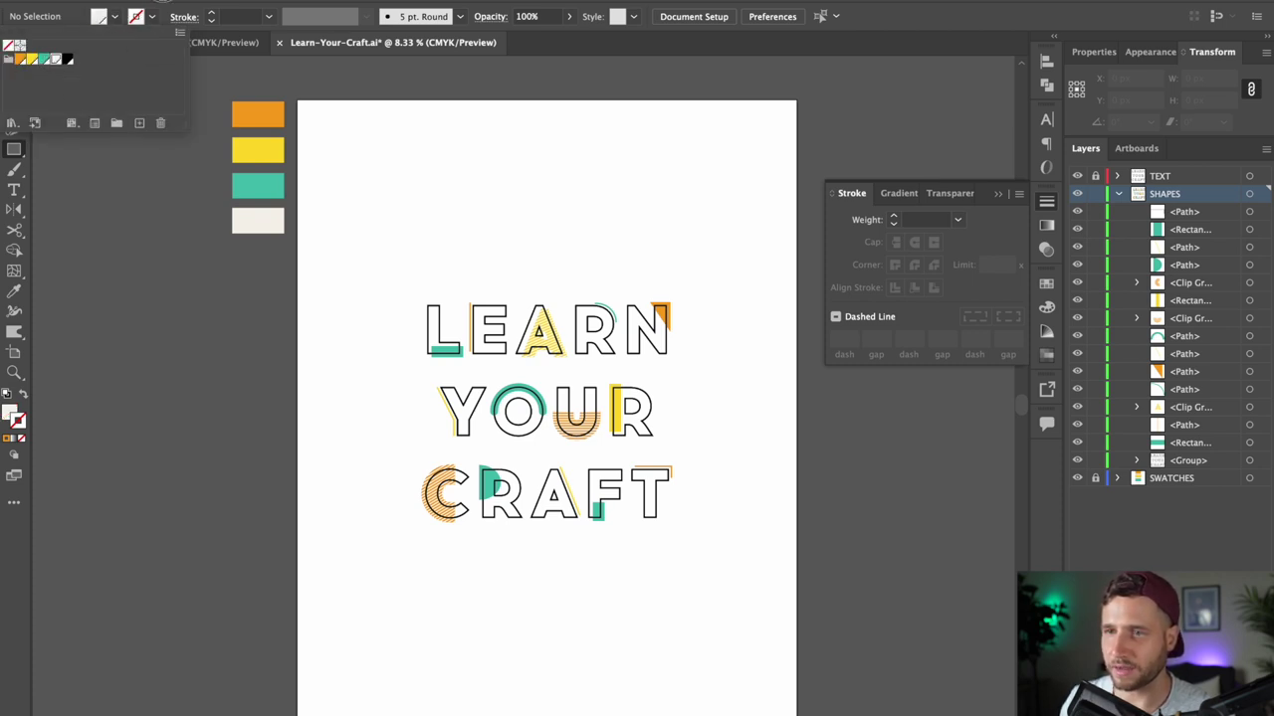
drag(296, 97, 796, 713)
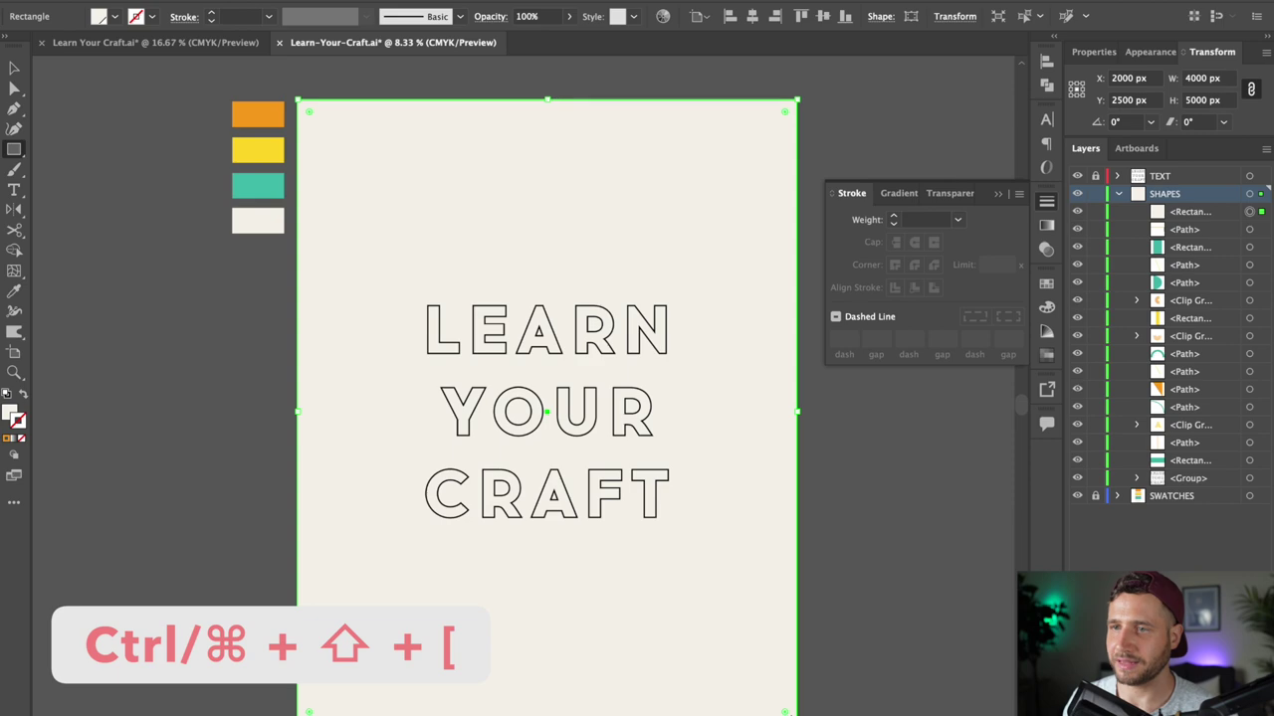
key(ctrl+shift+bracketleft)
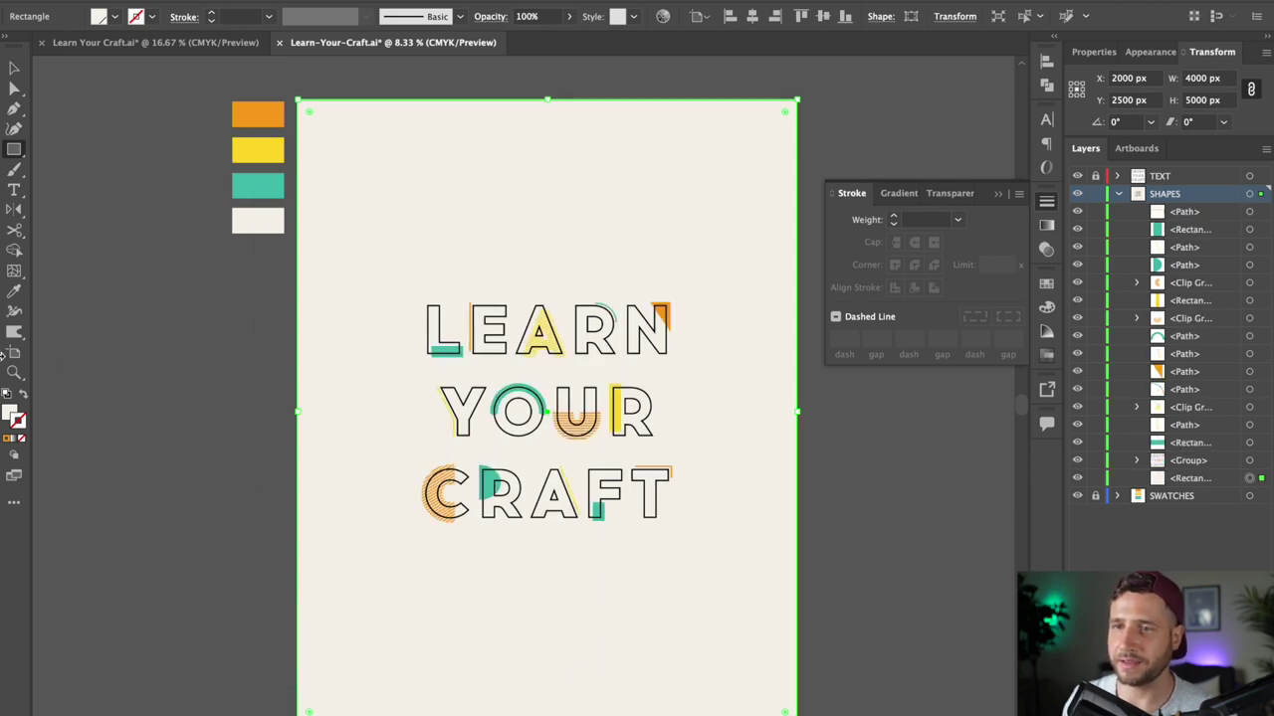